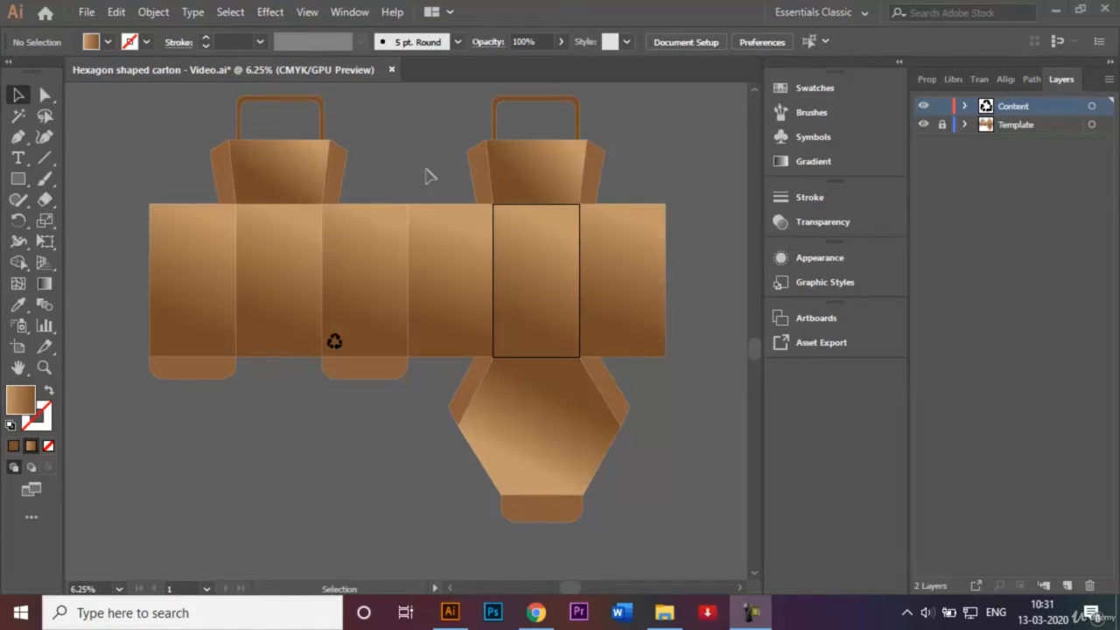
# Create a new portrait A4 document, 210 x 297 mm, named "Hexagon shaped carton".
pyautogui.click(87, 12)
pyautogui.press('Escape')
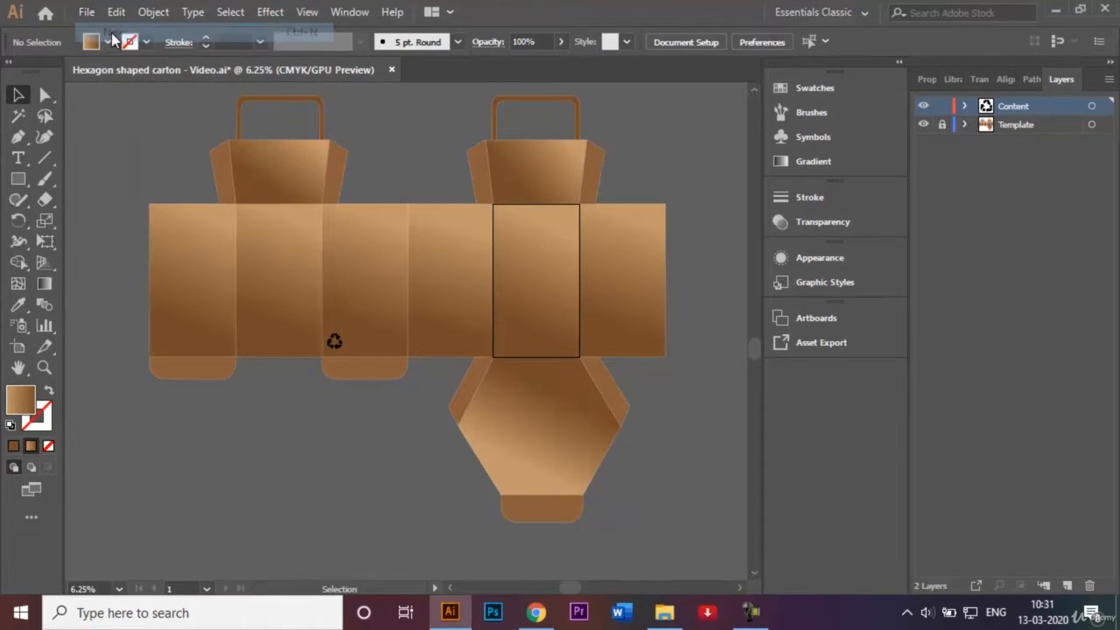
pyautogui.hotkey('ctrl', 'n')
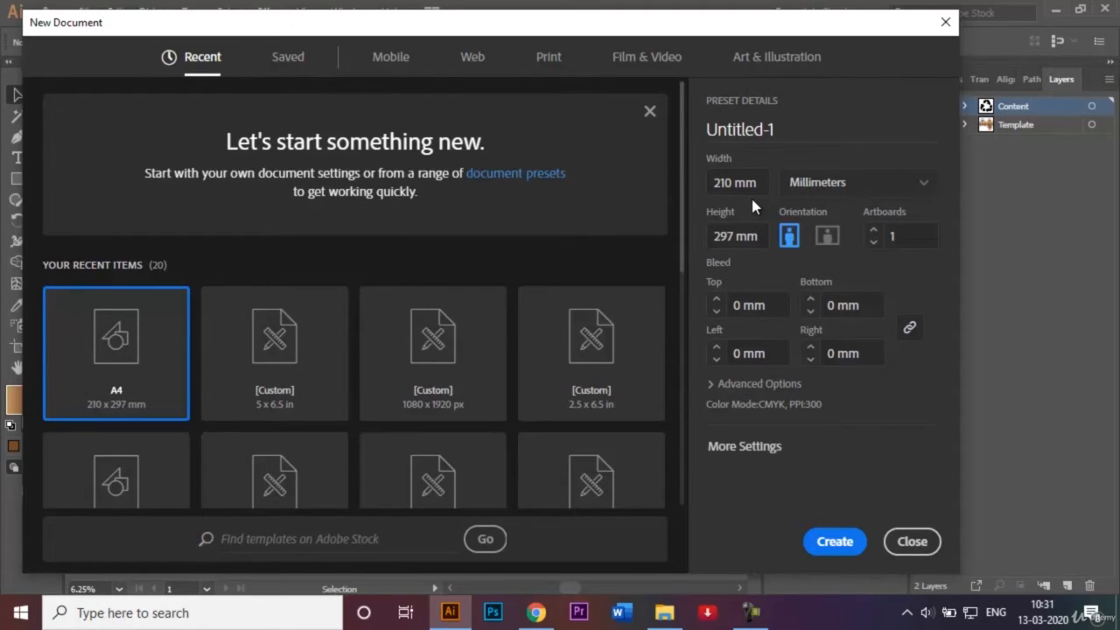
pyautogui.doubleClick(798, 131)
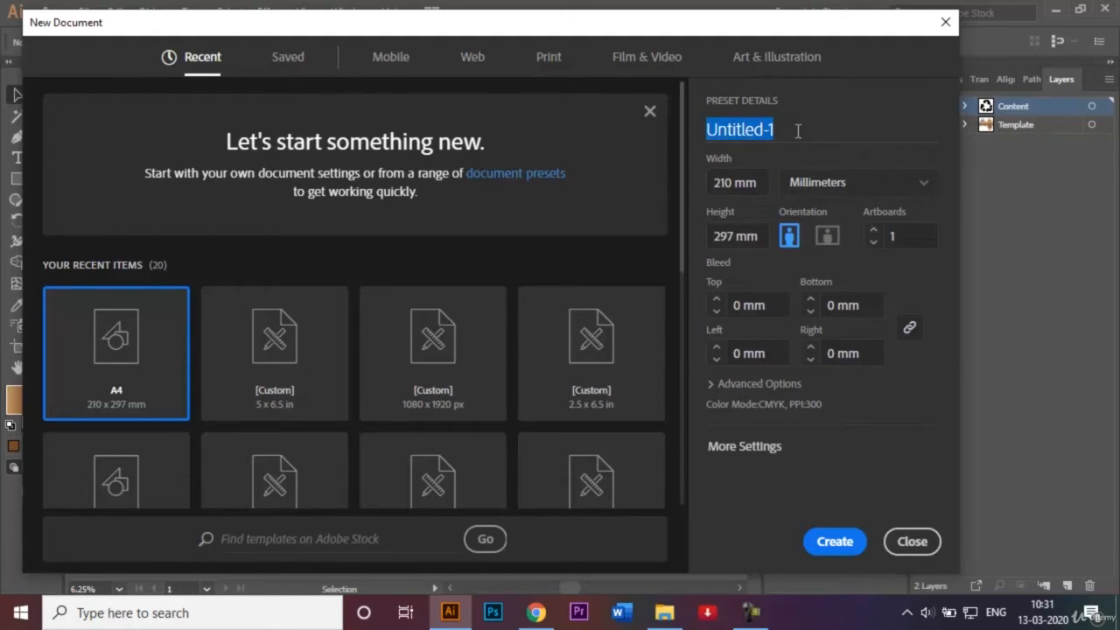
pyautogui.press('BackSpace')
pyautogui.write('Hex')
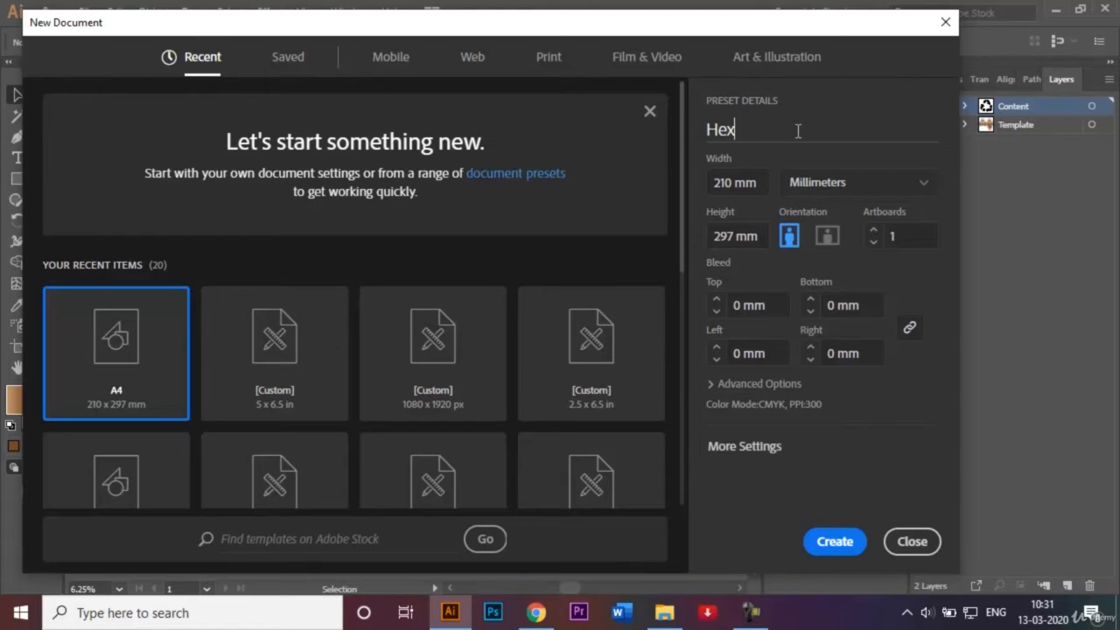
pyautogui.write('agon shap')
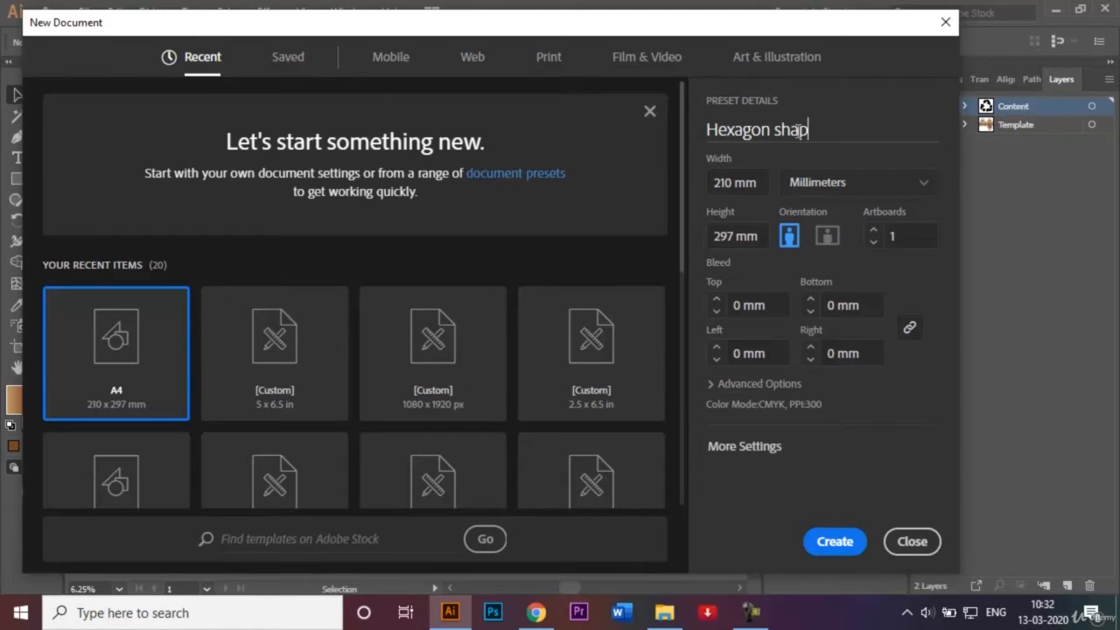
pyautogui.write('ed carton')
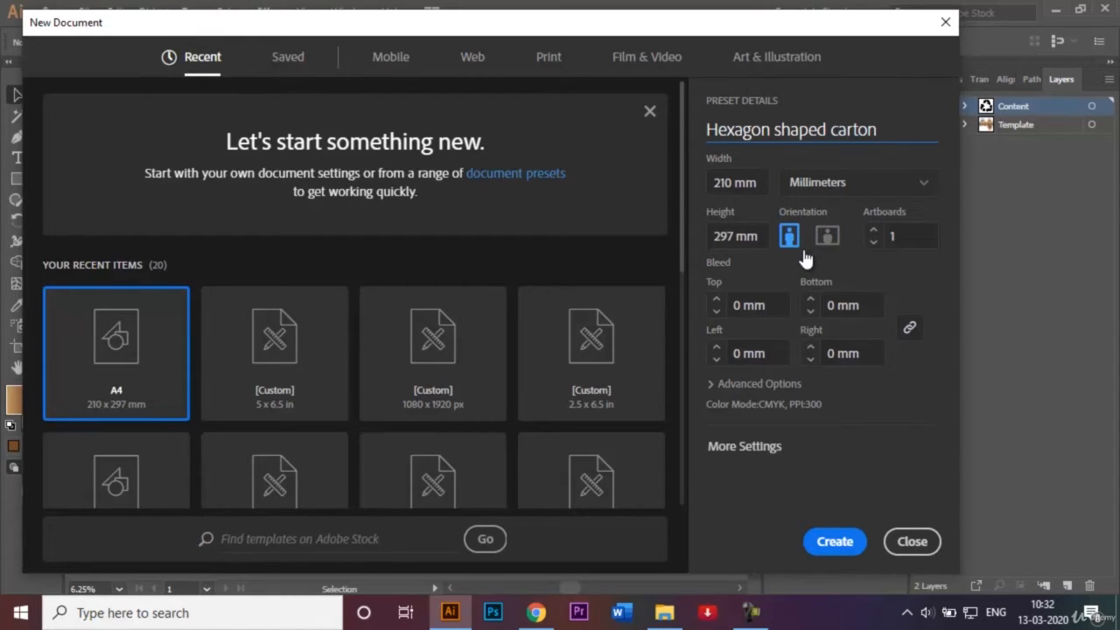
pyautogui.click(831, 541)
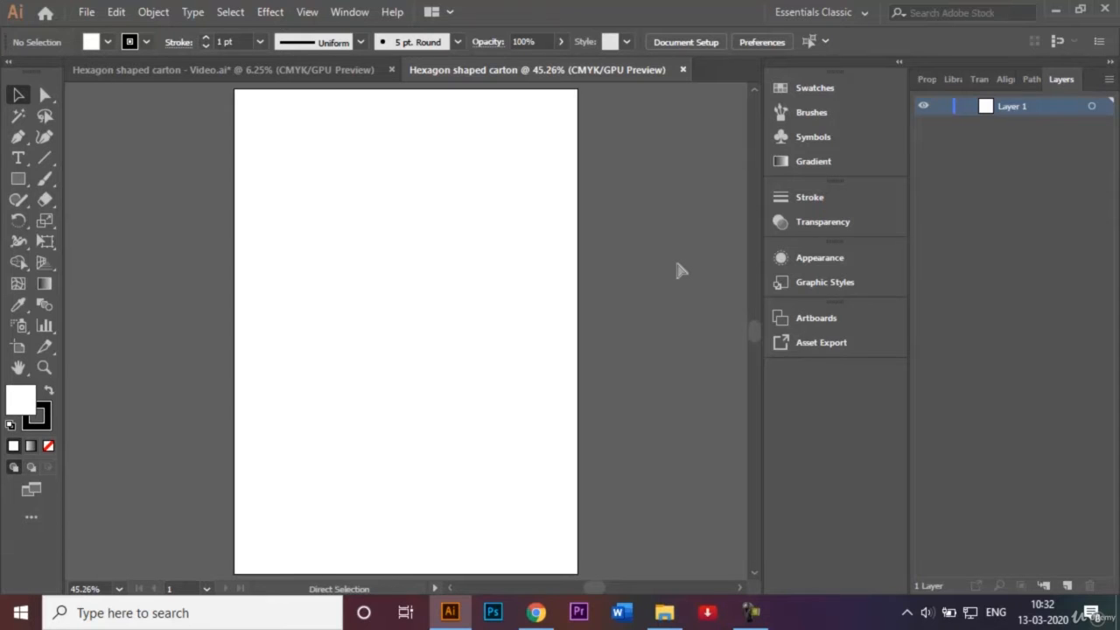
# Draw a rectangle that exactly covers the new document's artboard, using the finished carton document as reference.
pyautogui.hotkey('ctrl', '-')
pyautogui.hotkey('ctrl', '-')
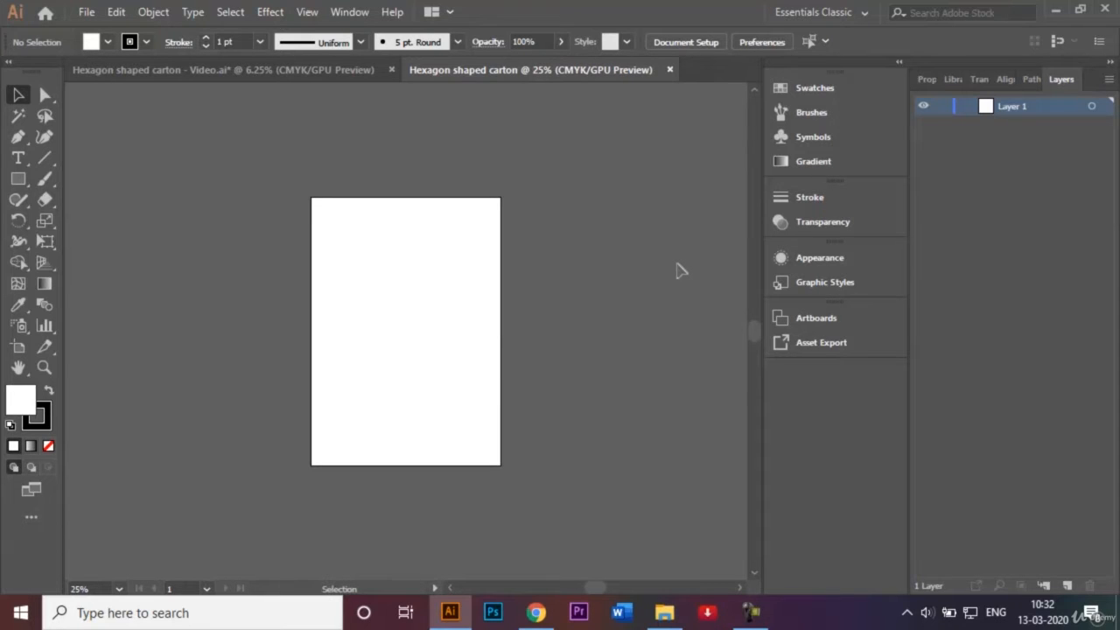
pyautogui.click(282, 69)
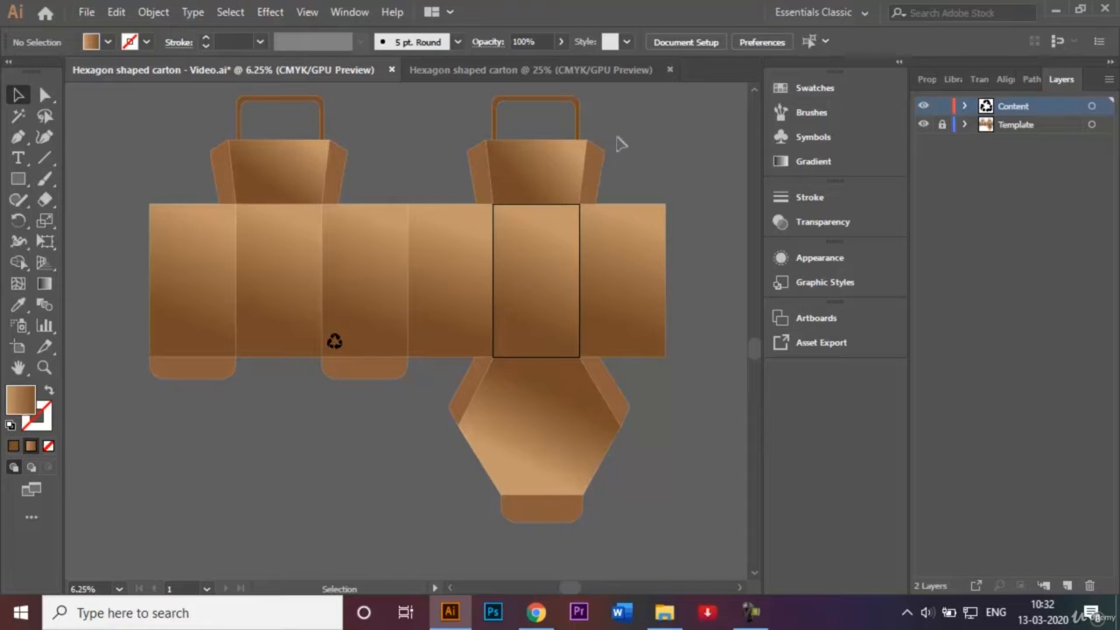
pyautogui.click(591, 68)
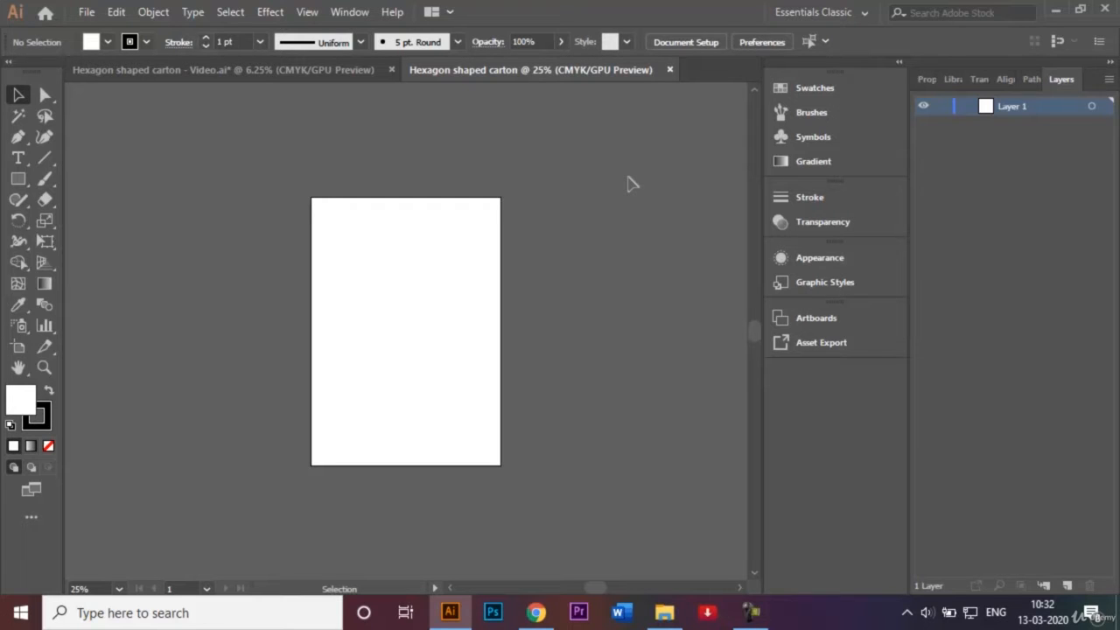
pyautogui.click(19, 179)
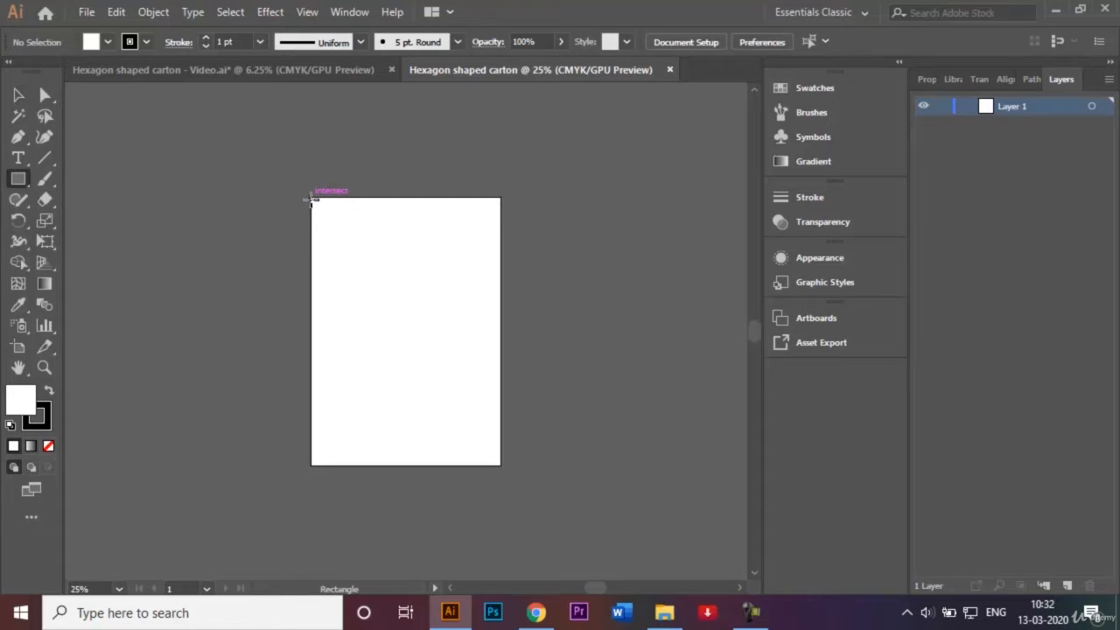
pyautogui.moveTo(312, 199)
pyautogui.mouseDown()
pyautogui.moveTo(393, 360)
pyautogui.moveTo(501, 464)
pyautogui.mouseUp()
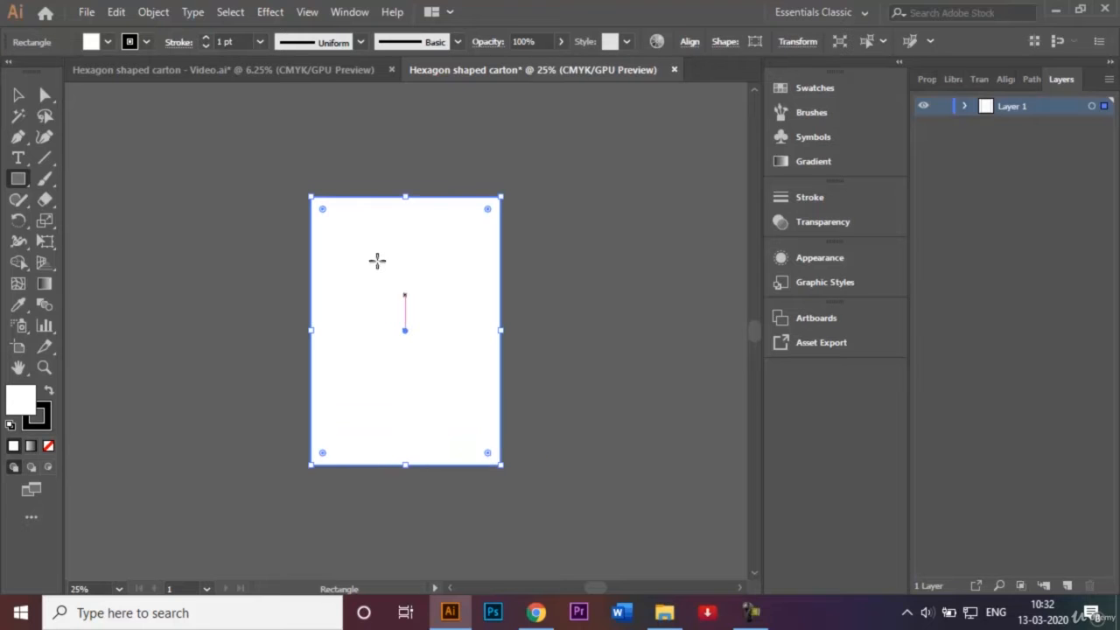
pyautogui.click(18, 95)
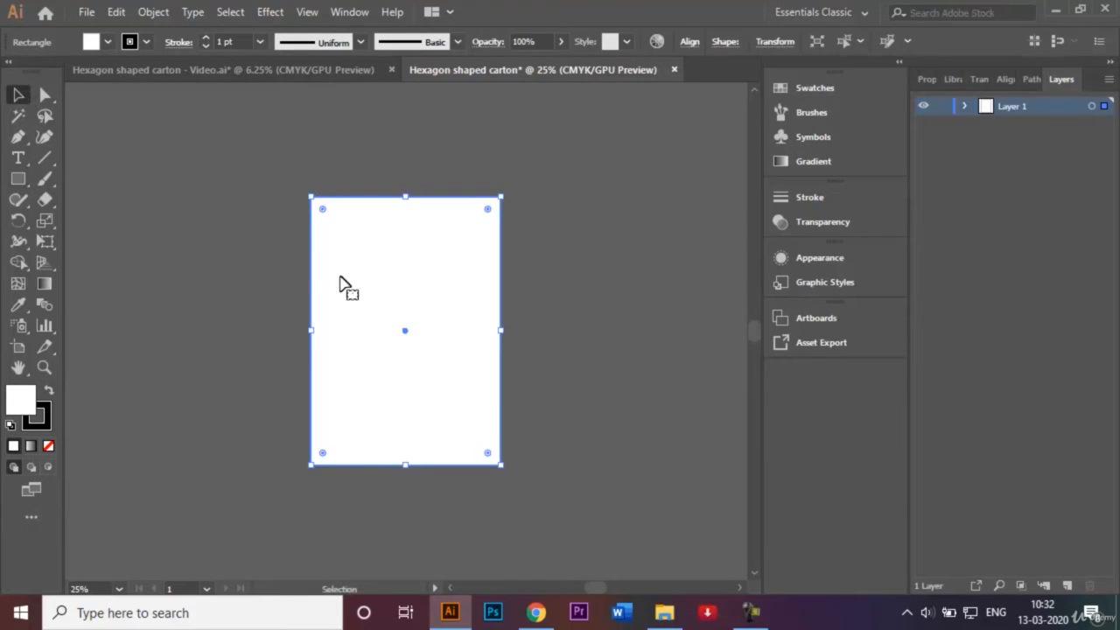
# Duplicate the artboard-sized rectangle so that one copy sits flush against each side of the artboard.
pyautogui.moveTo(405, 332); pyautogui.dragTo(598, 336)
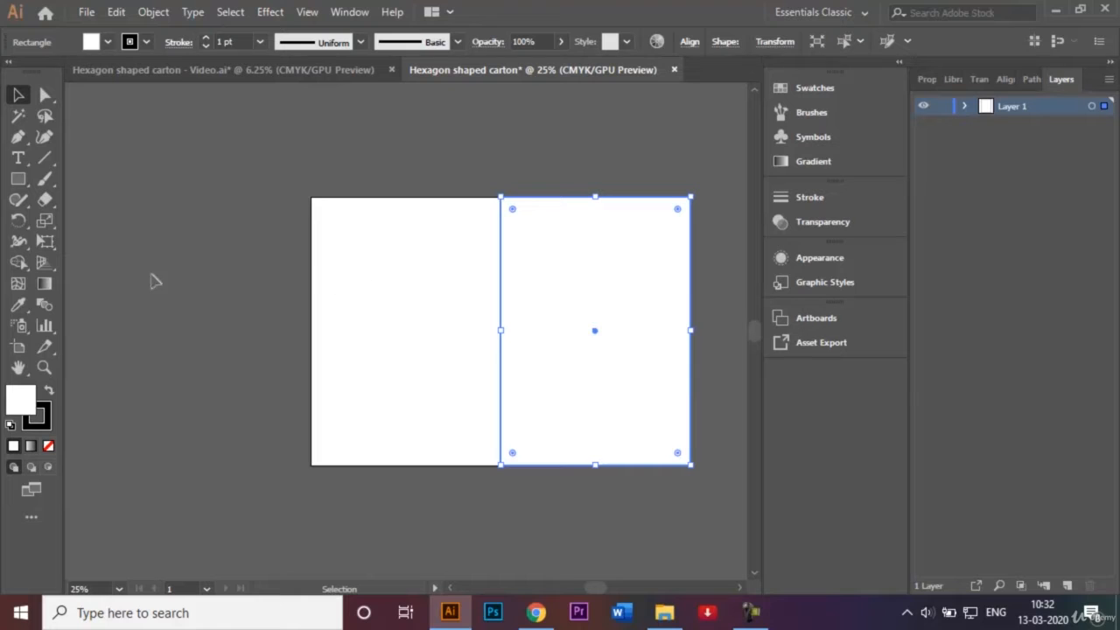
pyautogui.click(448, 588)
pyautogui.click(448, 589)
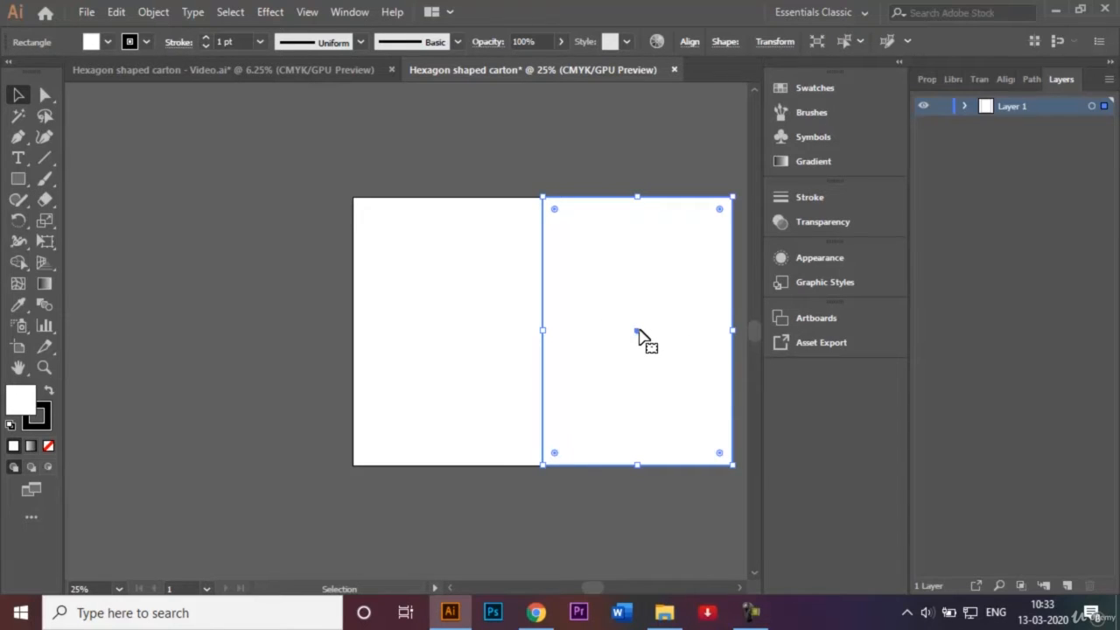
pyautogui.moveTo(637, 331); pyautogui.dragTo(260, 332)
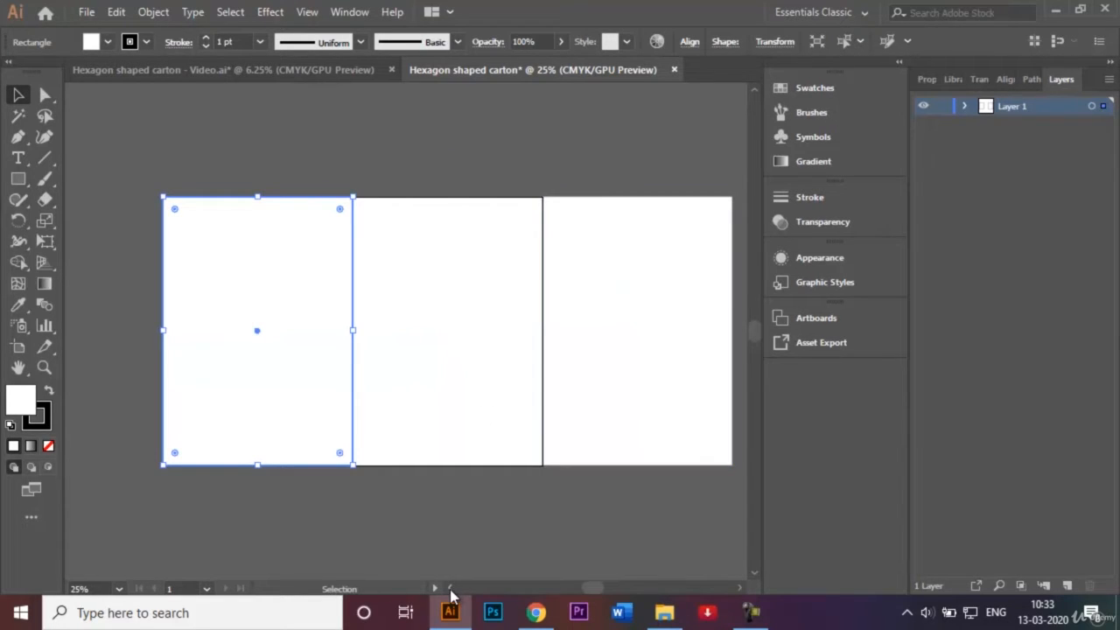
# Add three more copies of the rectangle edge to edge on the left, forming a row of six equal panels.
pyautogui.moveTo(450, 588); pyautogui.dragTo(449, 589)
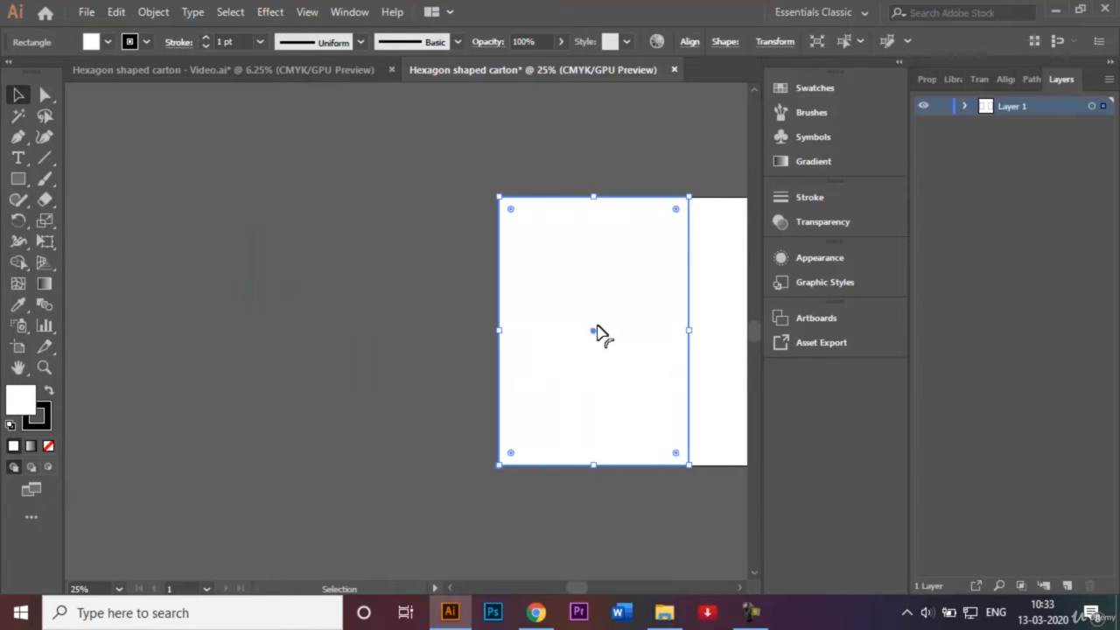
pyautogui.moveTo(592, 334); pyautogui.dragTo(400, 325)
pyautogui.hotkey('ctrl', 'z')
pyautogui.moveTo(592, 334); pyautogui.dragTo(215, 337)
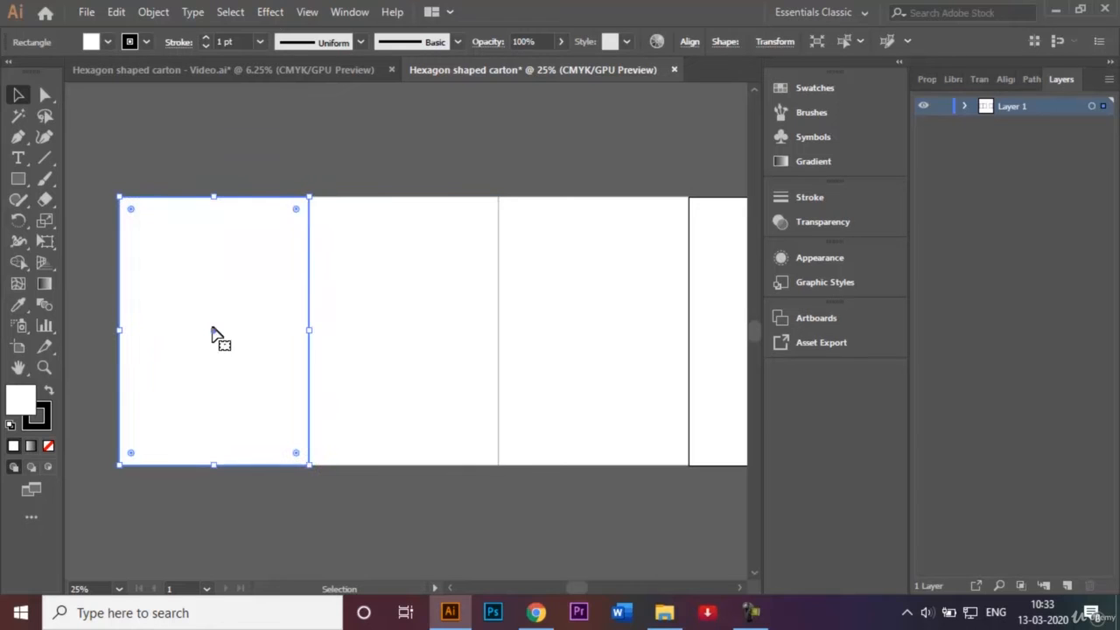
pyautogui.click(452, 590)
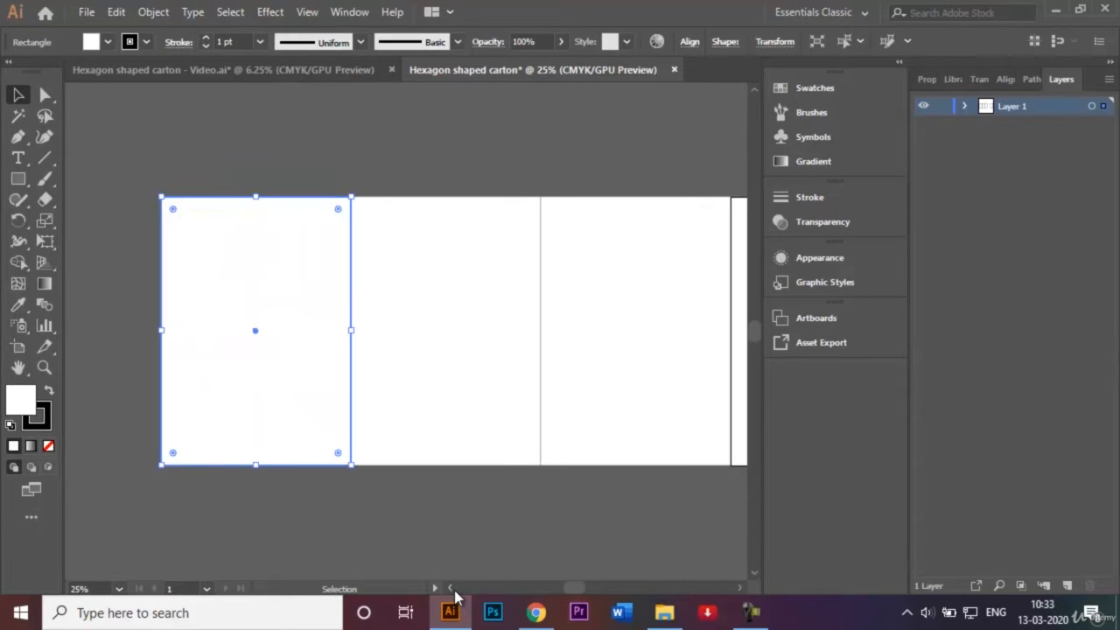
pyautogui.click(452, 590)
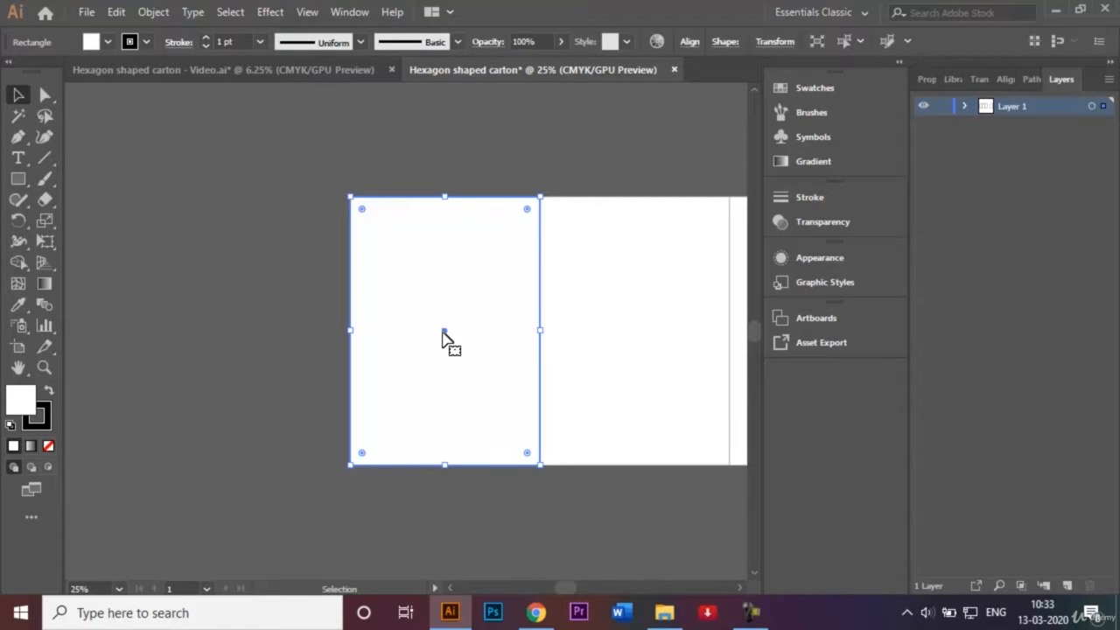
pyautogui.moveTo(443, 333); pyautogui.dragTo(252, 333)
pyautogui.click(354, 144)
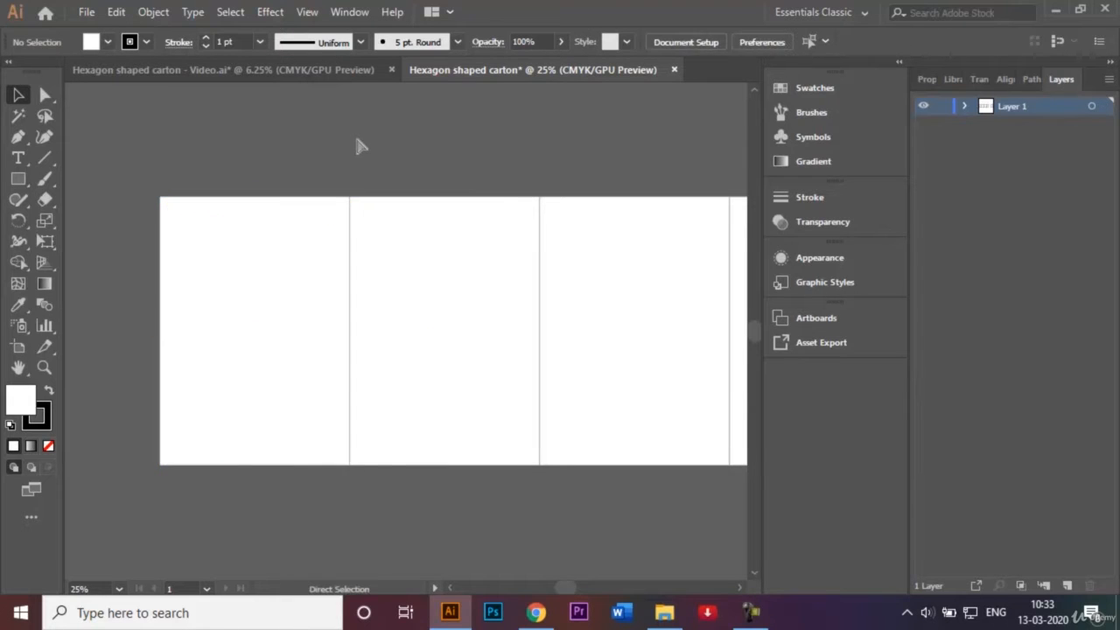
pyautogui.hotkey('ctrl', '-')
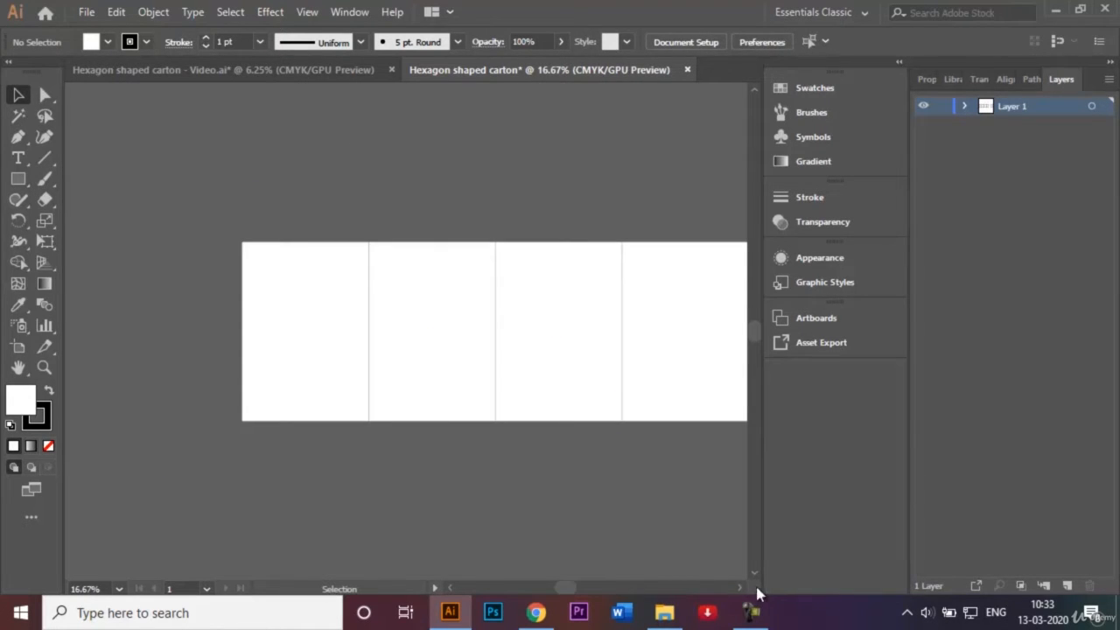
pyautogui.click(742, 588)
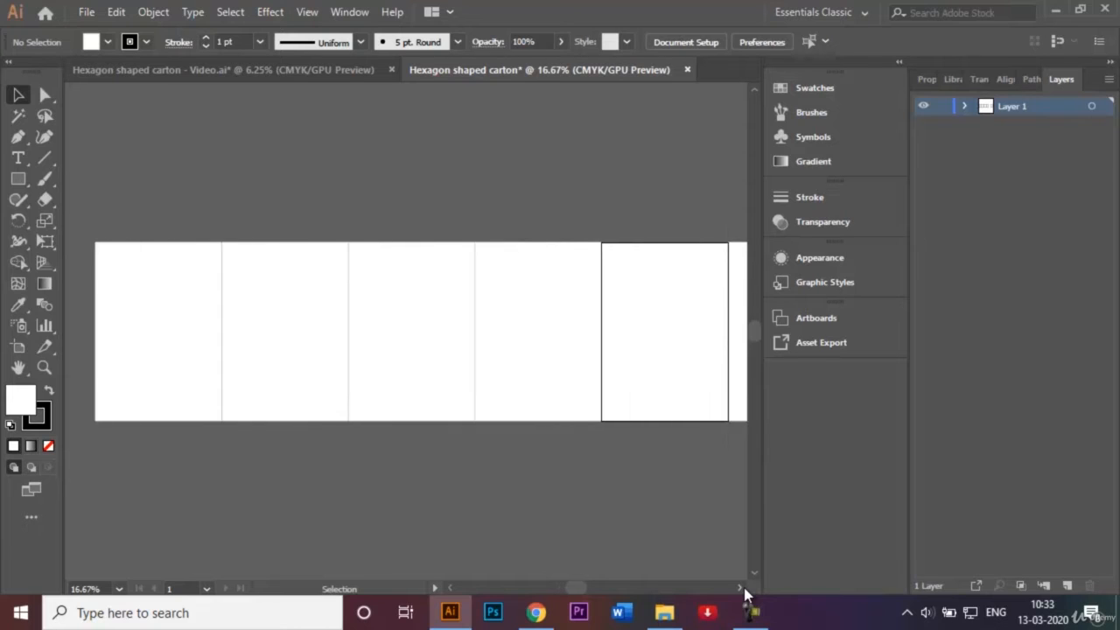
pyautogui.click(743, 589)
pyautogui.hotkey('ctrl', '-')
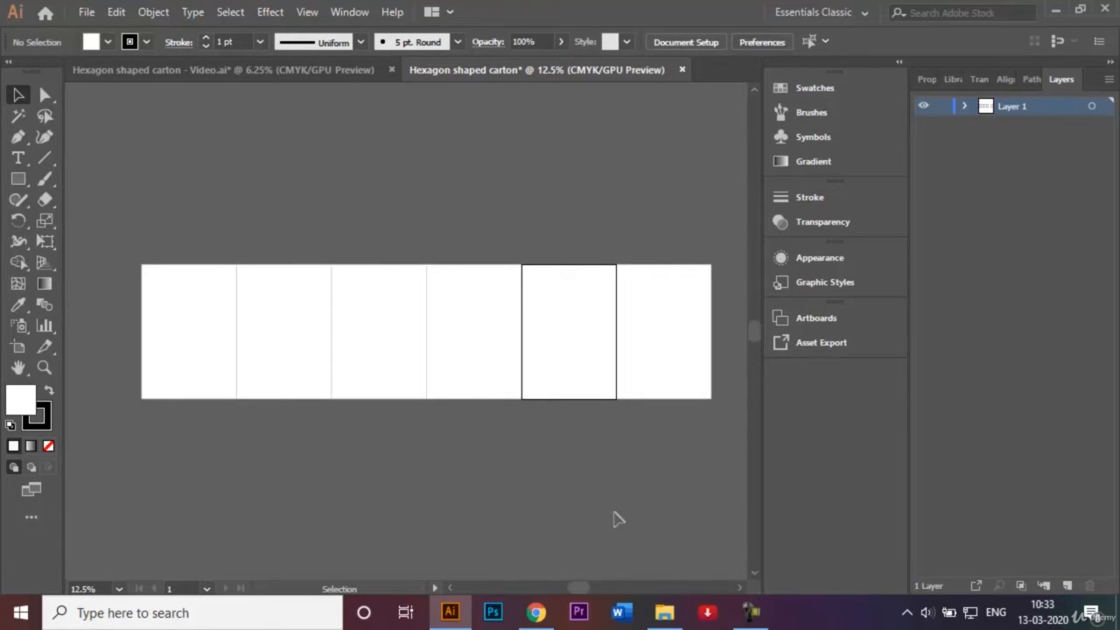
# Rename the layer holding the panels to "Template".
pyautogui.doubleClick(1018, 107)
pyautogui.press('BackSpace')
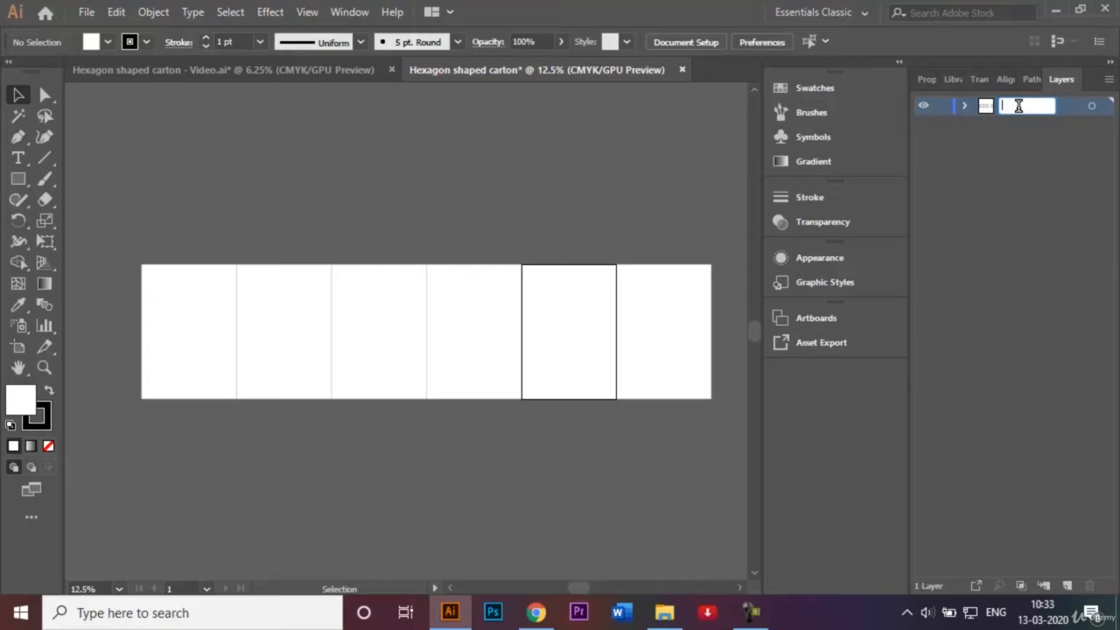
pyautogui.write('Template')
pyautogui.press('Return')
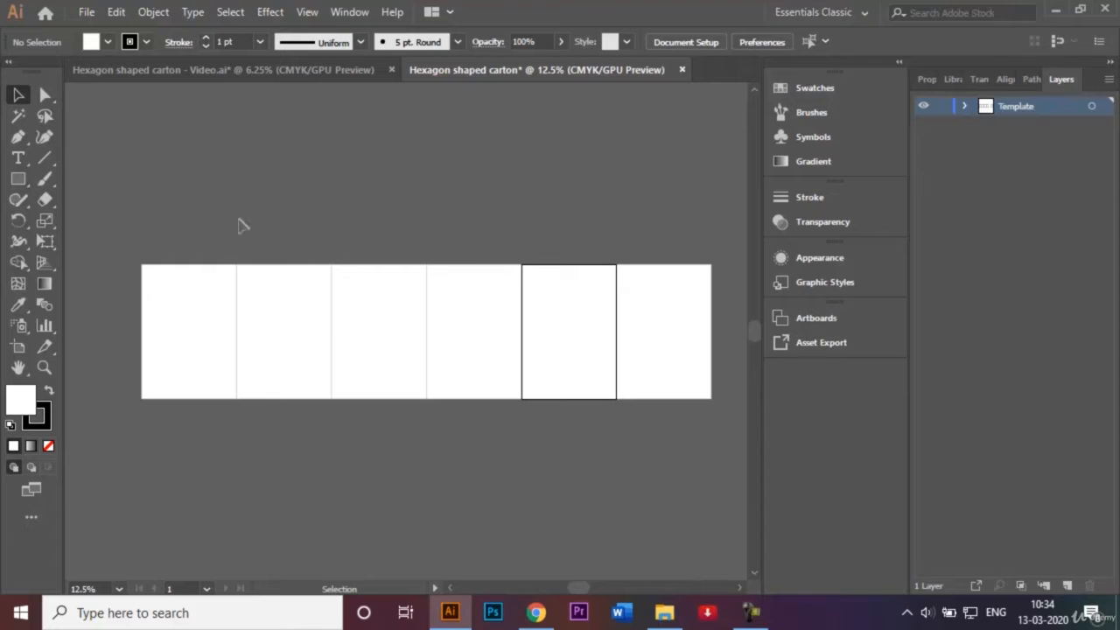
# Draw a rectangular top flap directly above the second panel, matching its width, after checking the finished carton document.
pyautogui.click(276, 63)
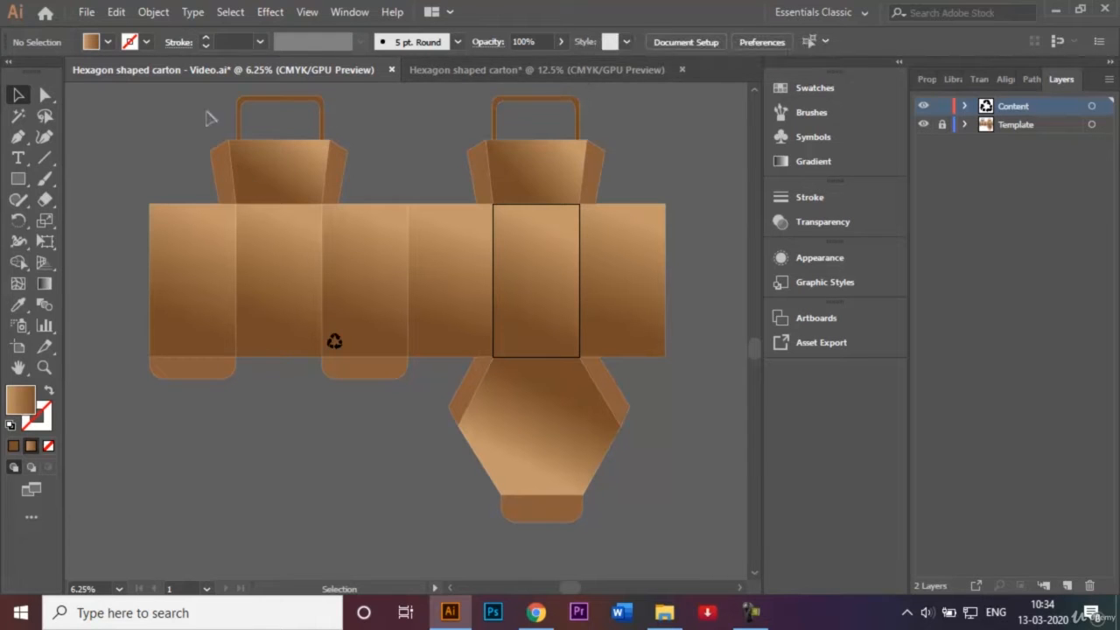
pyautogui.click(547, 70)
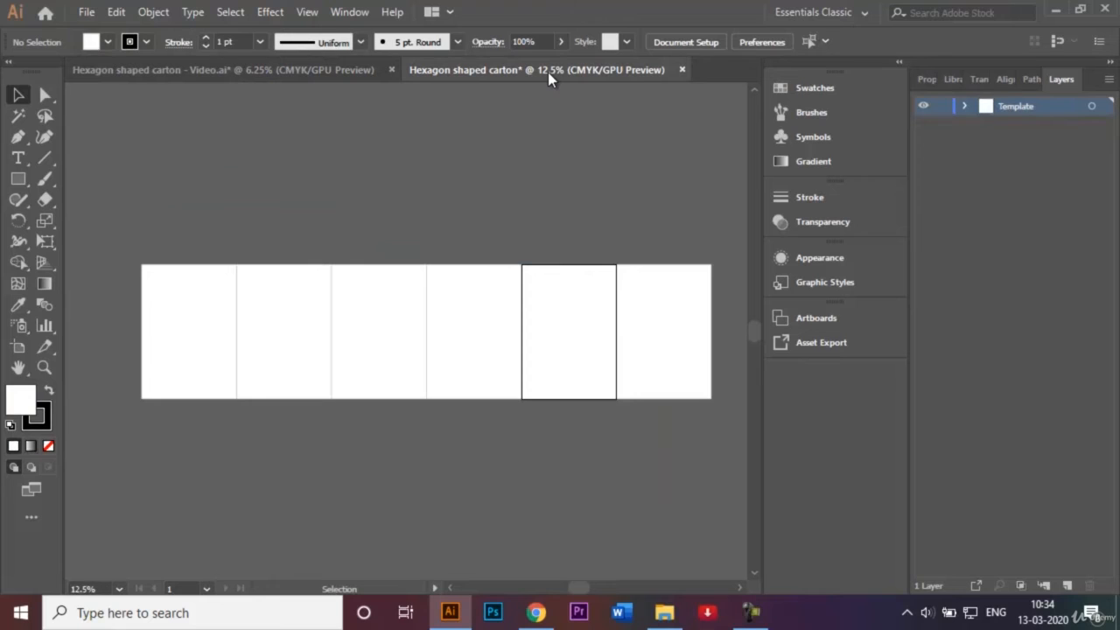
pyautogui.click(16, 180)
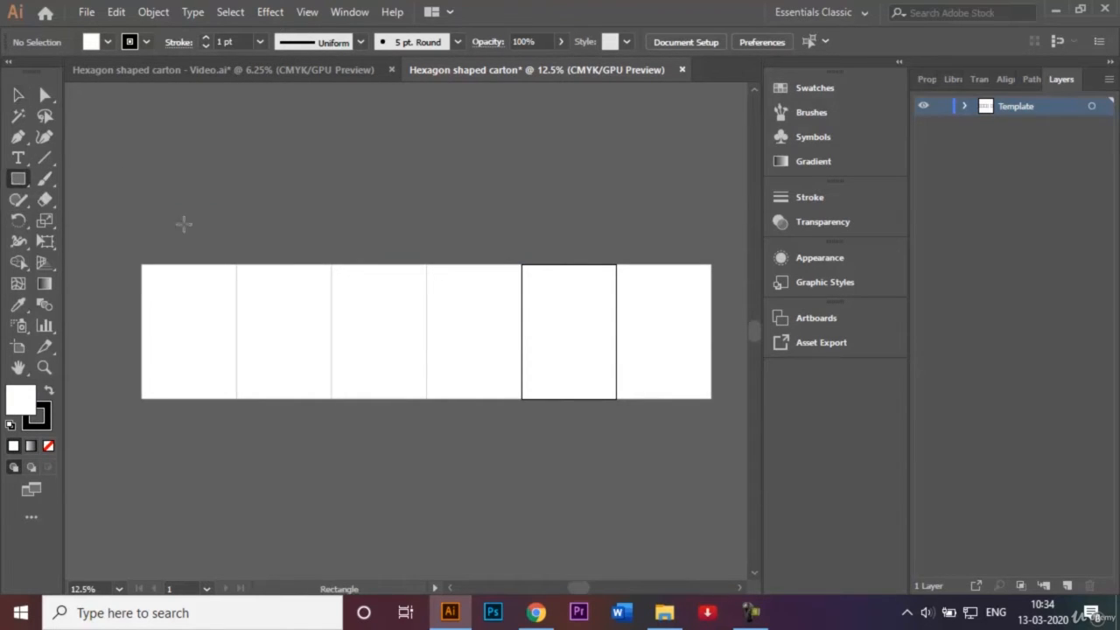
pyautogui.moveTo(235, 217); pyautogui.dragTo(331, 264)
# Shift only the top-right corner point of the flap above the second panel horizontally outward, slanting its right side.
pyautogui.click(45, 95)
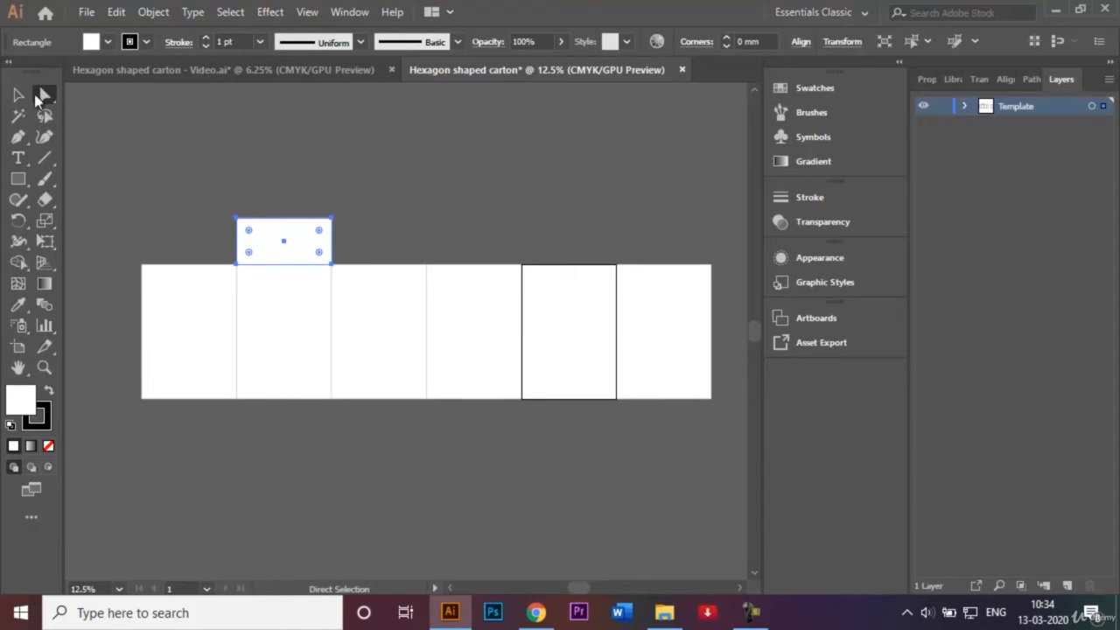
pyautogui.click(331, 219)
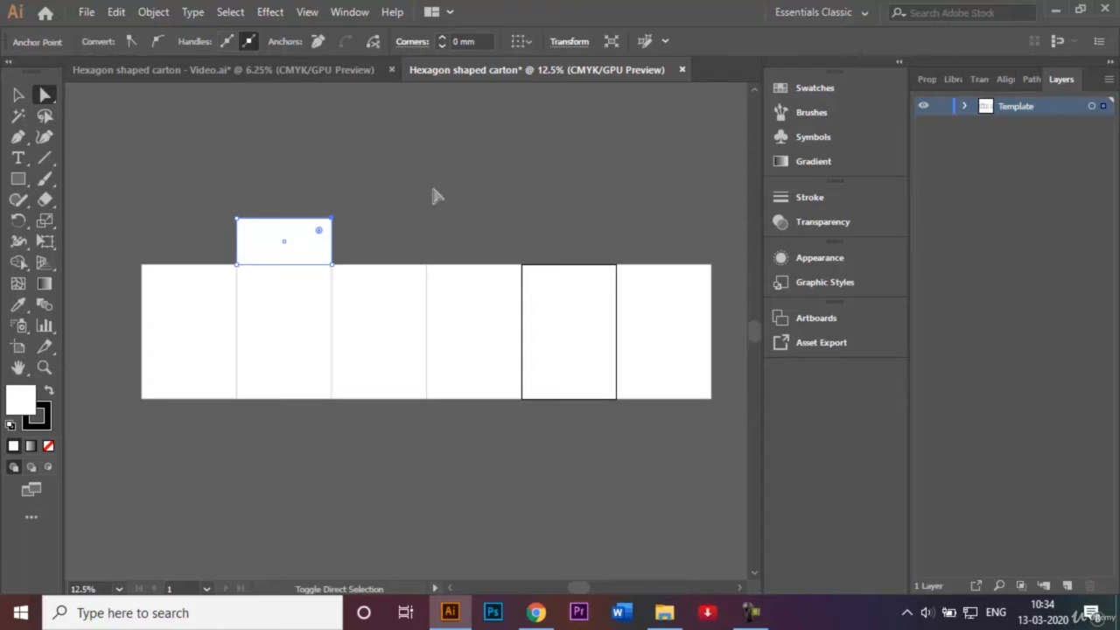
pyautogui.press('Right')
pyautogui.press('Right')
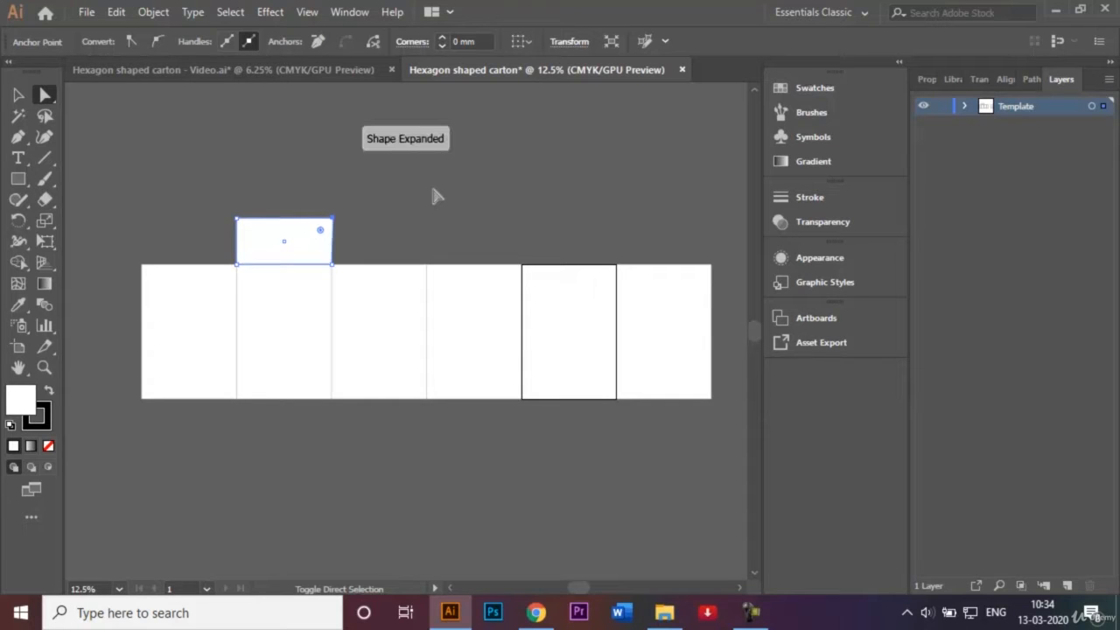
pyautogui.press('Right')
pyautogui.press('Right')
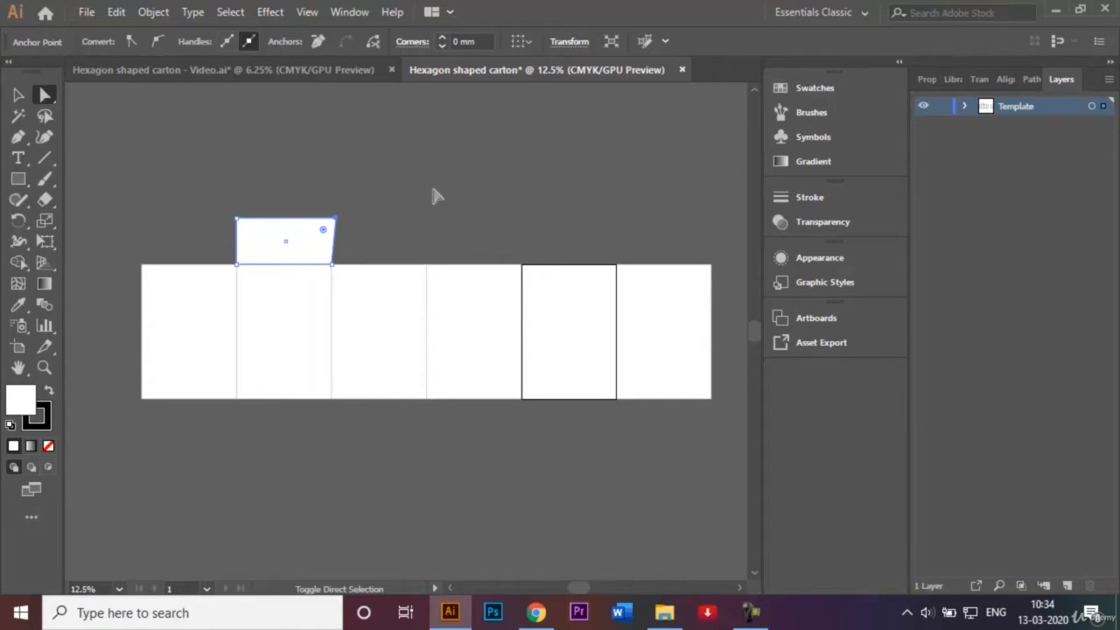
# Shift only the top-left corner point of the flap above the second panel horizontally outward, mirroring its slanted right side.
pyautogui.click(237, 219)
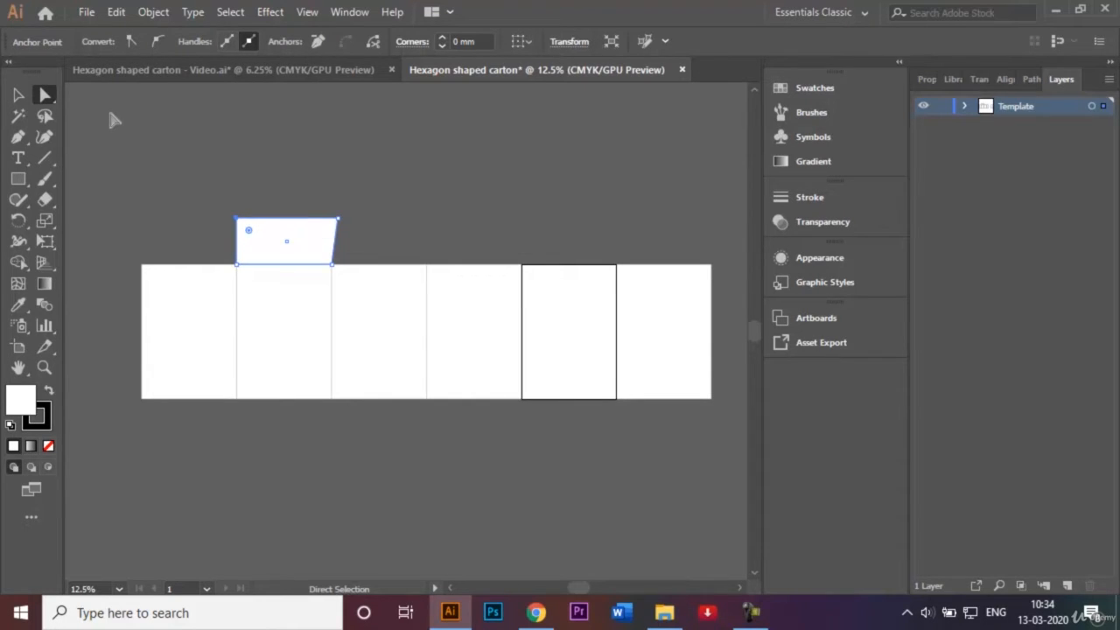
pyautogui.press('shift')
pyautogui.hotkey('shift', 'Left')
pyautogui.hotkey('shift', 'Left')
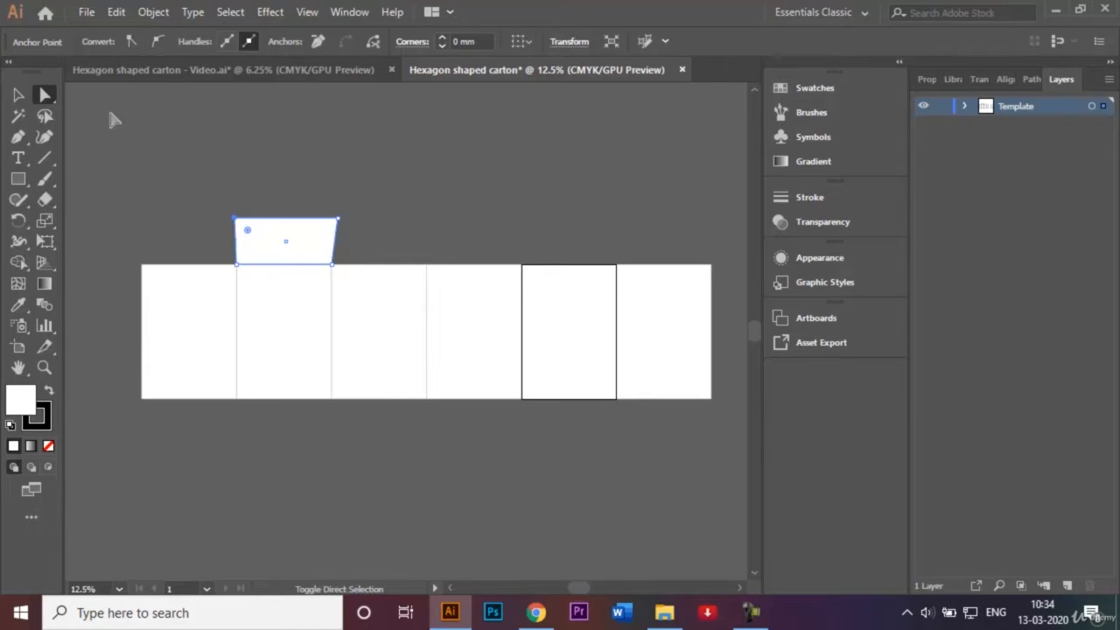
pyautogui.hotkey('shift', 'Left')
pyautogui.hotkey('shift', 'Left')
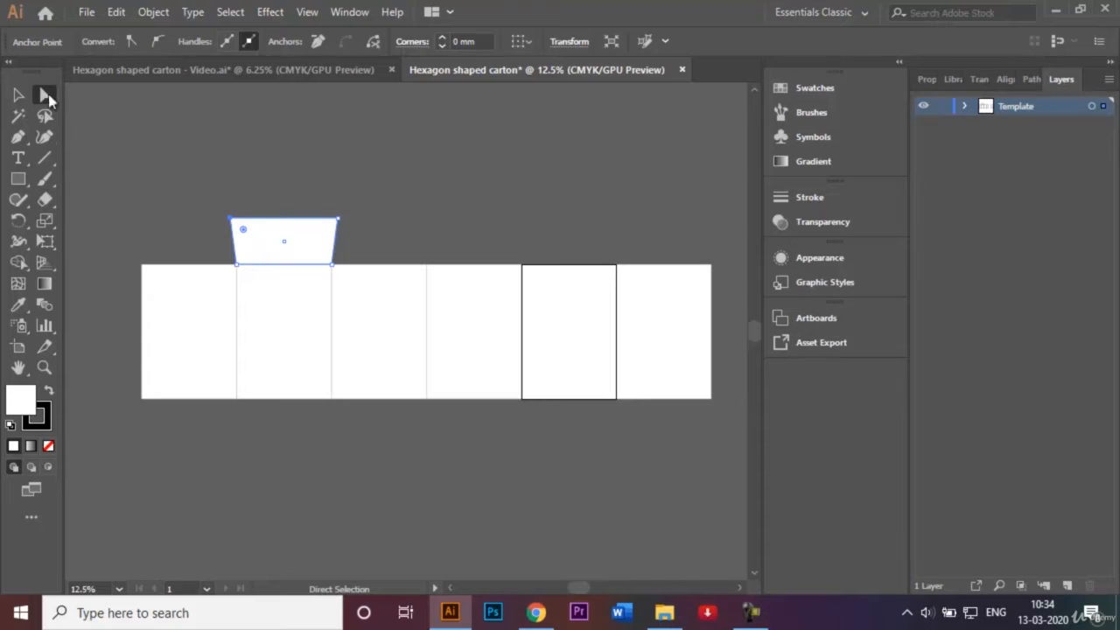
pyautogui.click(20, 95)
pyautogui.click(188, 137)
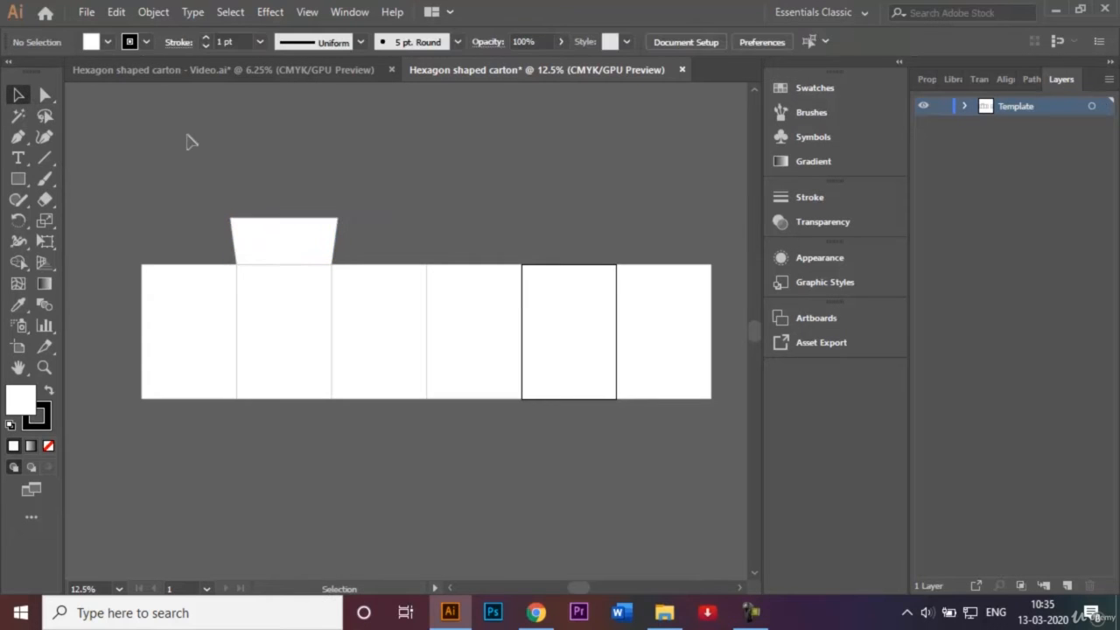
# Check the handle in the finished carton document, and draw a rectangle about 203 by 87 mm on top of the flared flap.
pyautogui.click(240, 75)
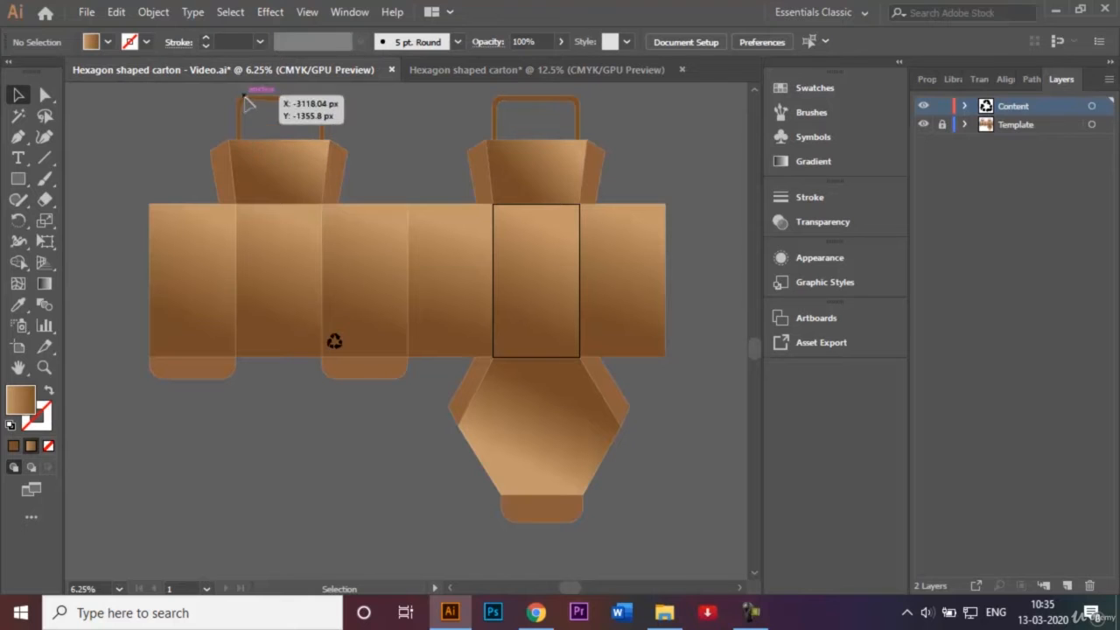
pyautogui.click(459, 71)
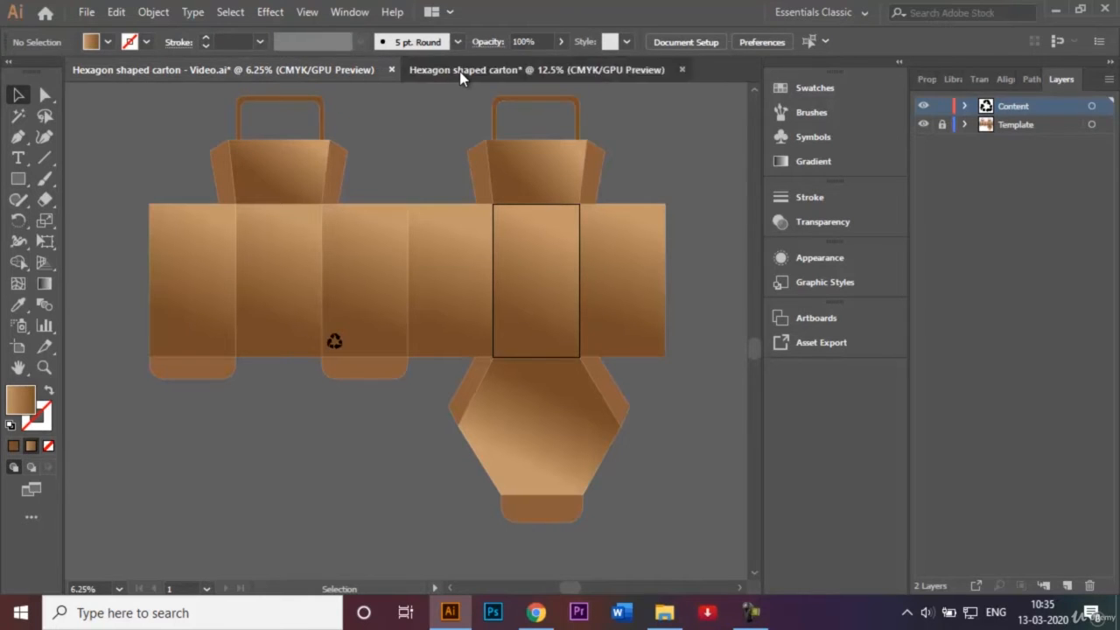
pyautogui.click(21, 185)
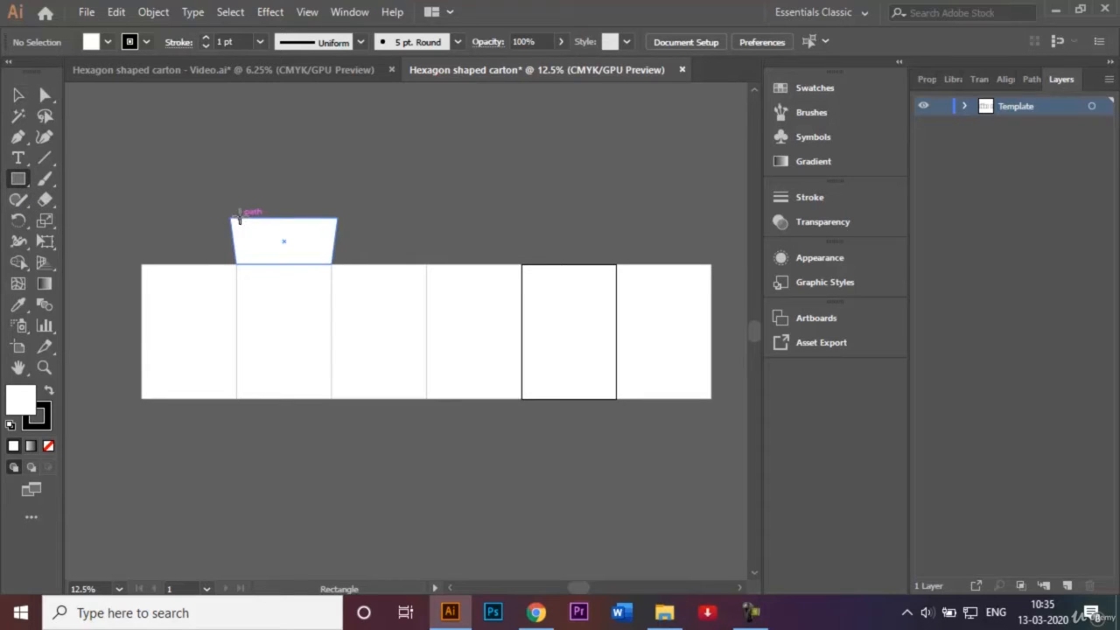
pyautogui.moveTo(239, 215); pyautogui.dragTo(332, 178)
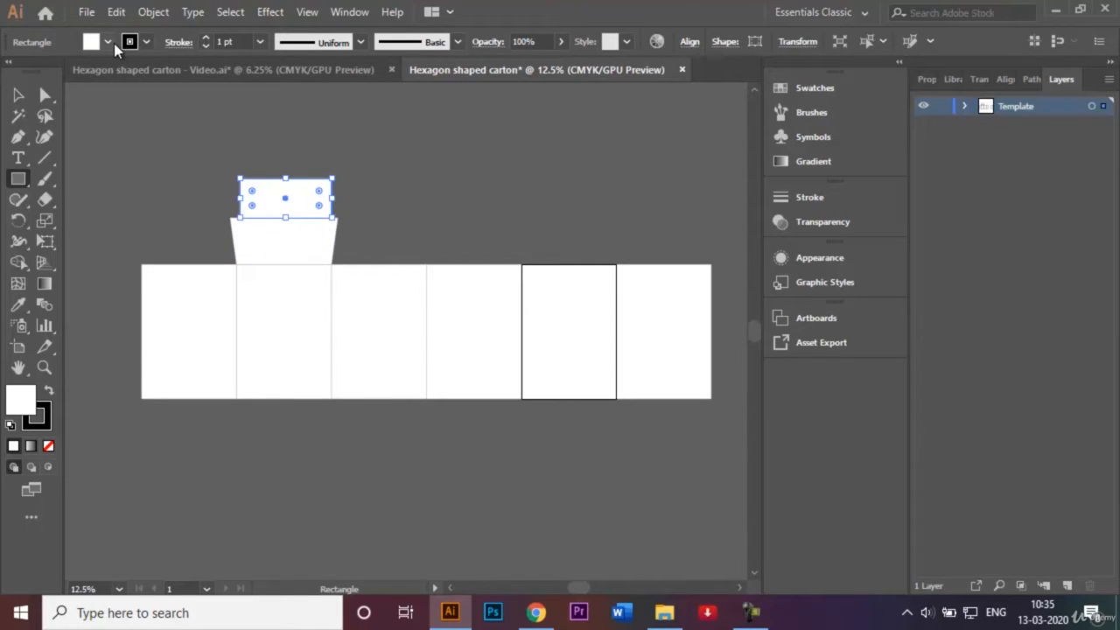
# Remove the fill from the new handle rectangle above the flap, keeping only its black outline.
pyautogui.click(109, 42)
pyautogui.click(13, 75)
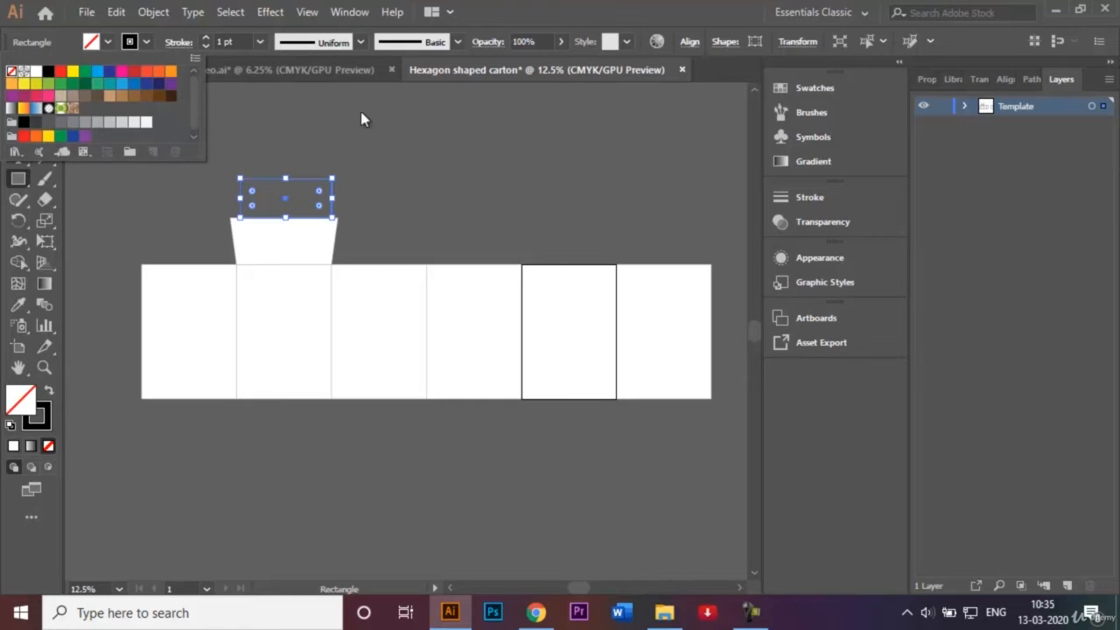
pyautogui.click(397, 167)
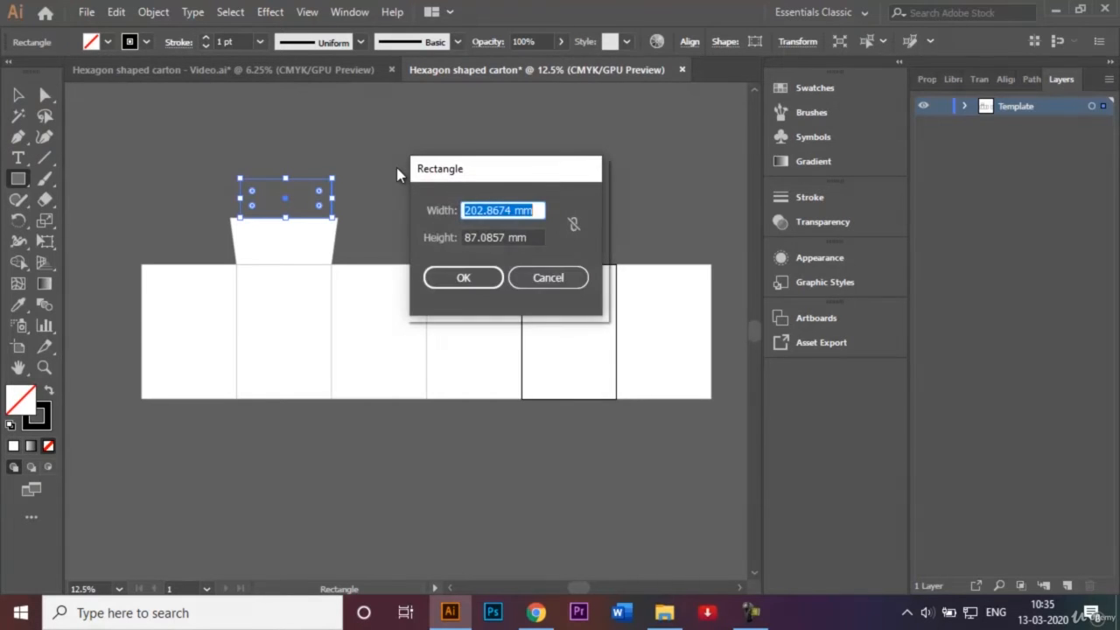
pyautogui.click(546, 277)
pyautogui.click(18, 96)
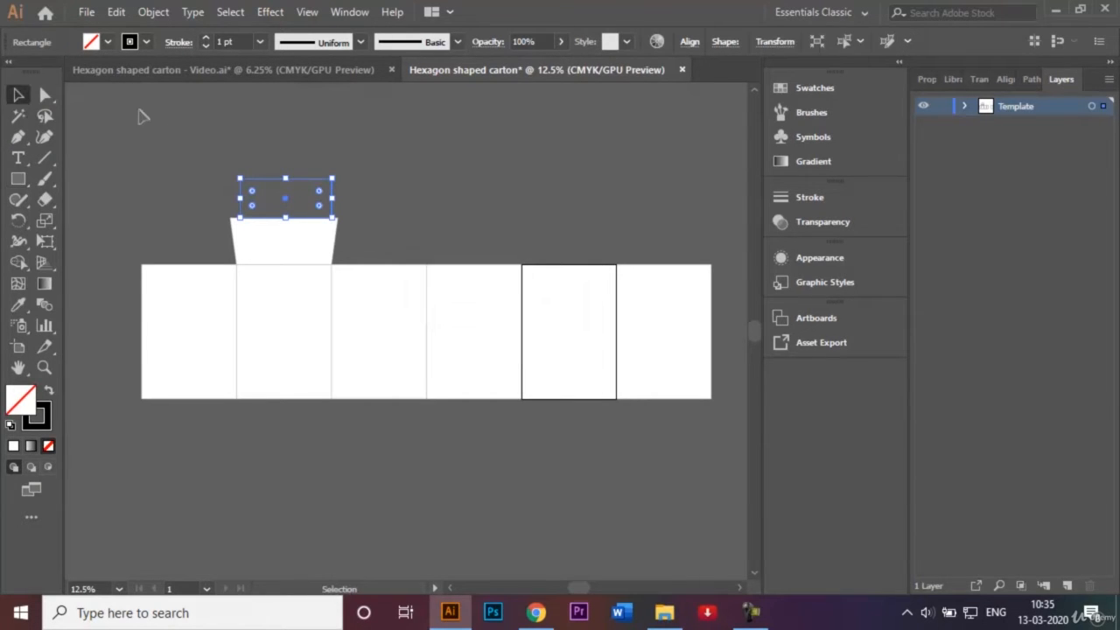
pyautogui.click(160, 120)
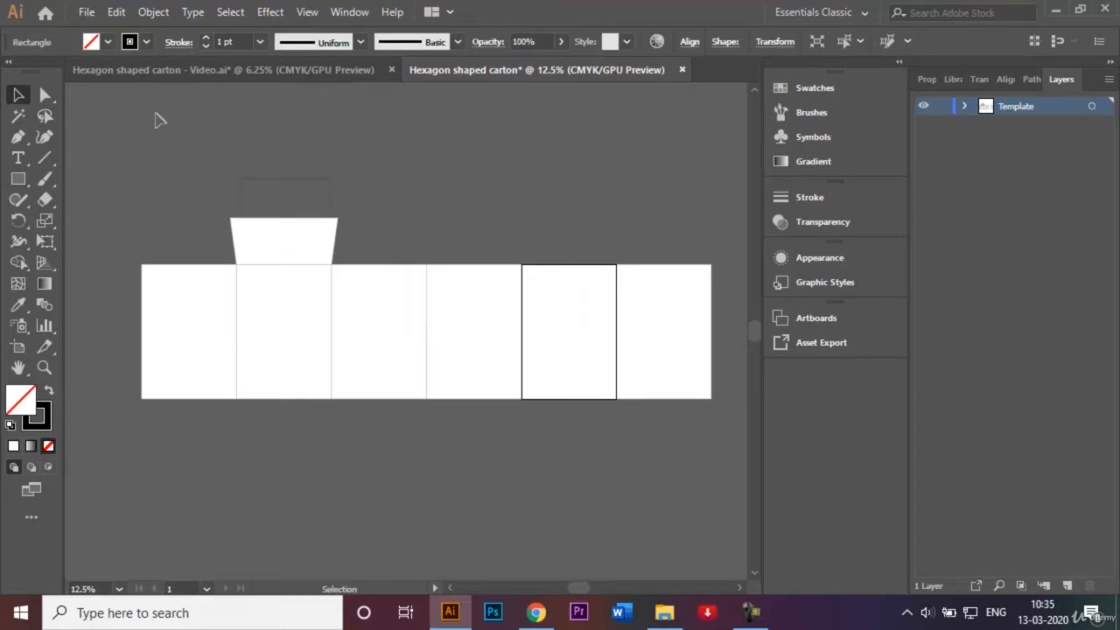
# Create an inner copy of the handle rectangle with Offset Path, using an offset of -40 mm and miter joins.
pyautogui.click(308, 186)
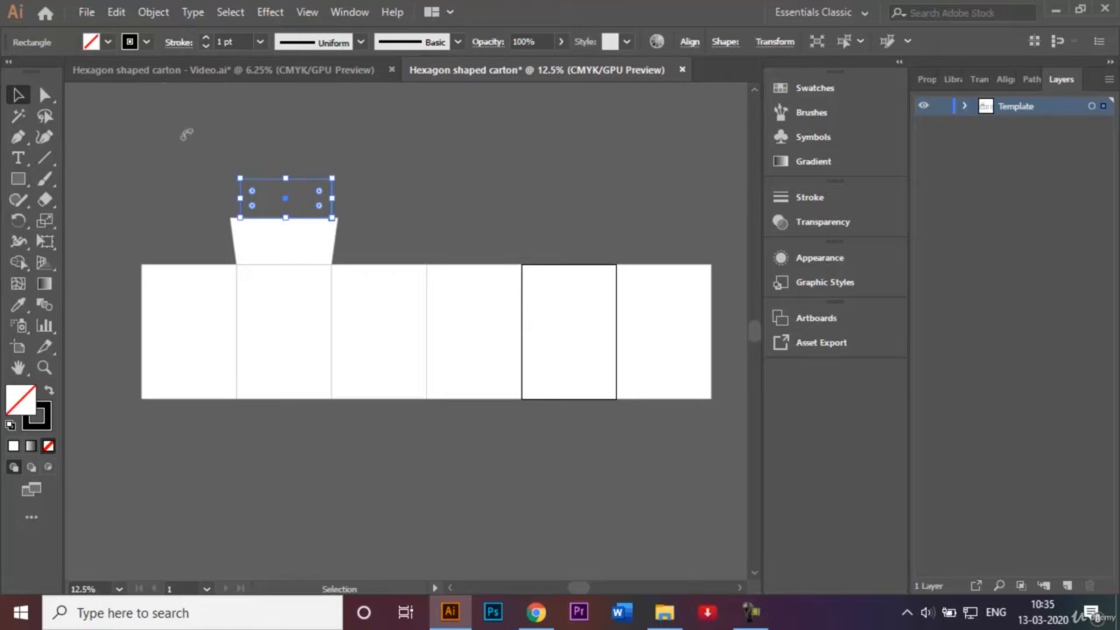
pyautogui.click(160, 14)
pyautogui.moveTo(335, 407)
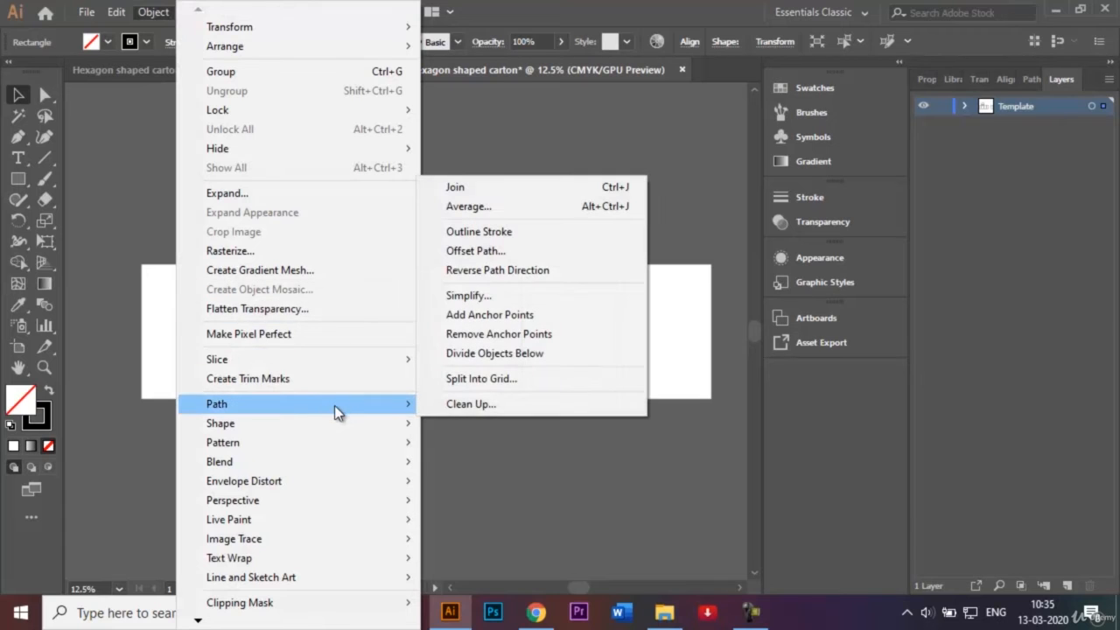
pyautogui.click(481, 250)
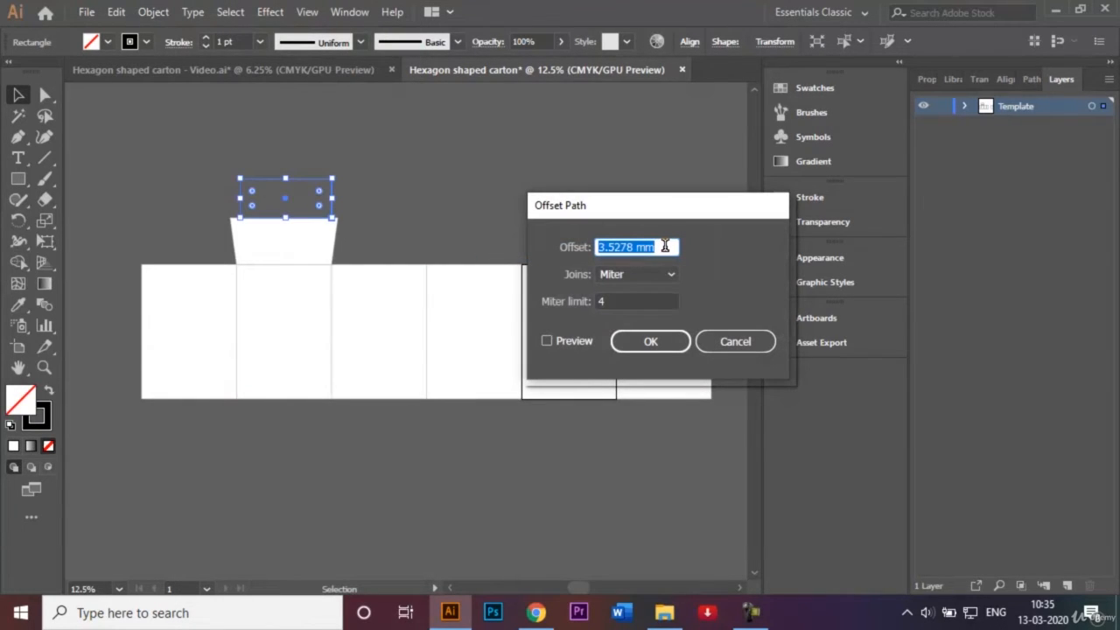
pyautogui.press('BackSpace')
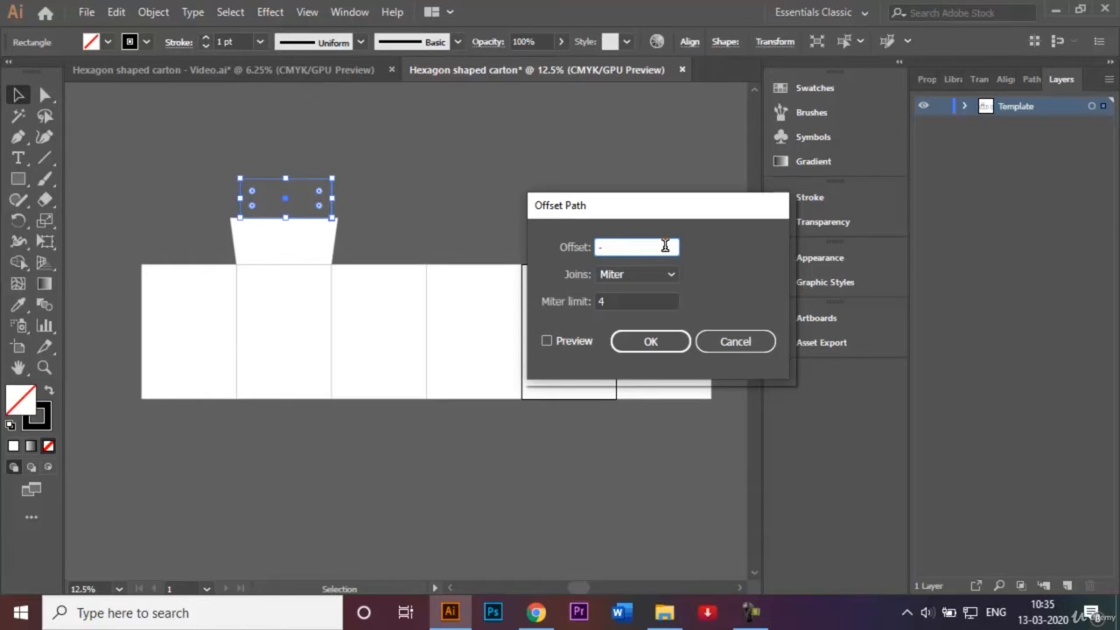
pyautogui.click(546, 341)
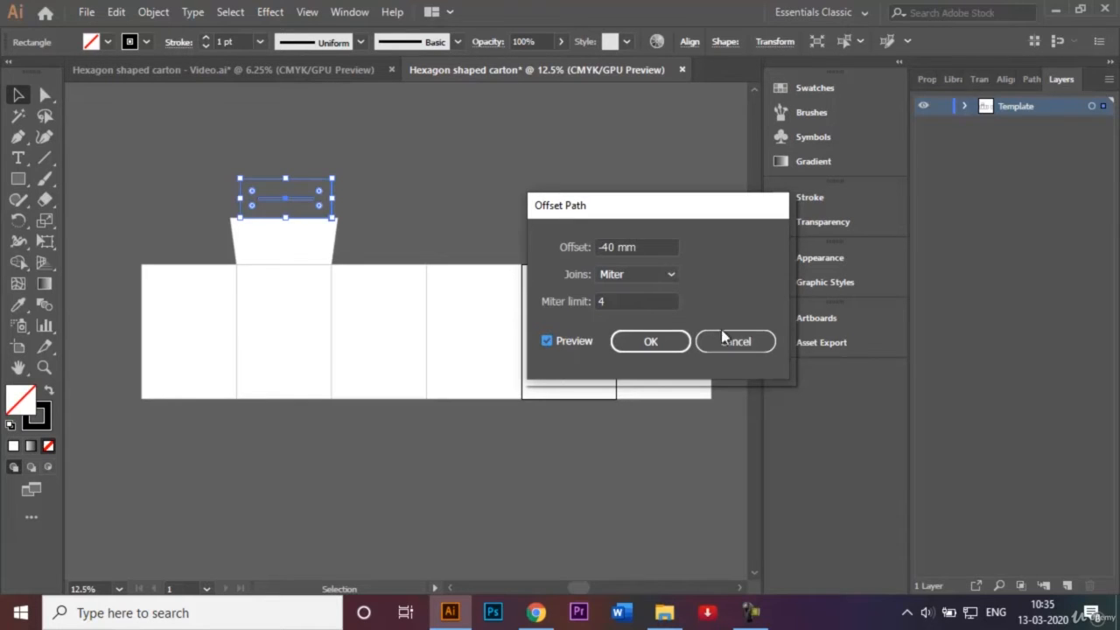
pyautogui.click(654, 341)
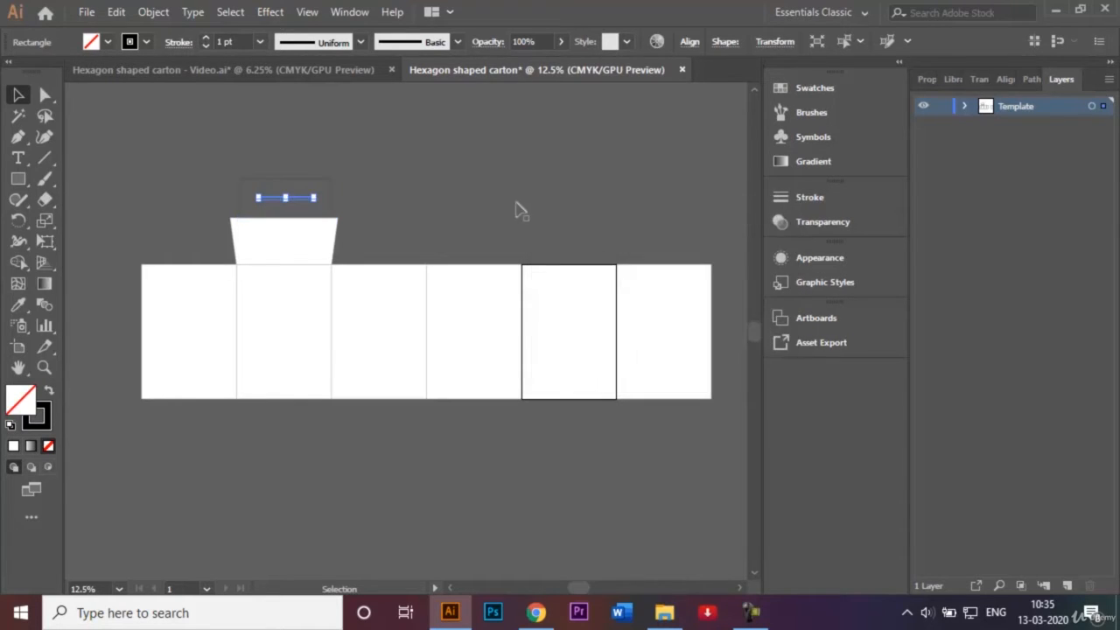
# Stretch the inner rectangle down to the flap's top edge and outward on its other sides, leaving a narrow even border inside the outer rectangle.
pyautogui.hotkey('ctrl', '=')
pyautogui.hotkey('ctrl', '=')
pyautogui.hotkey('ctrl', '=')
pyautogui.hotkey('ctrl', '=')
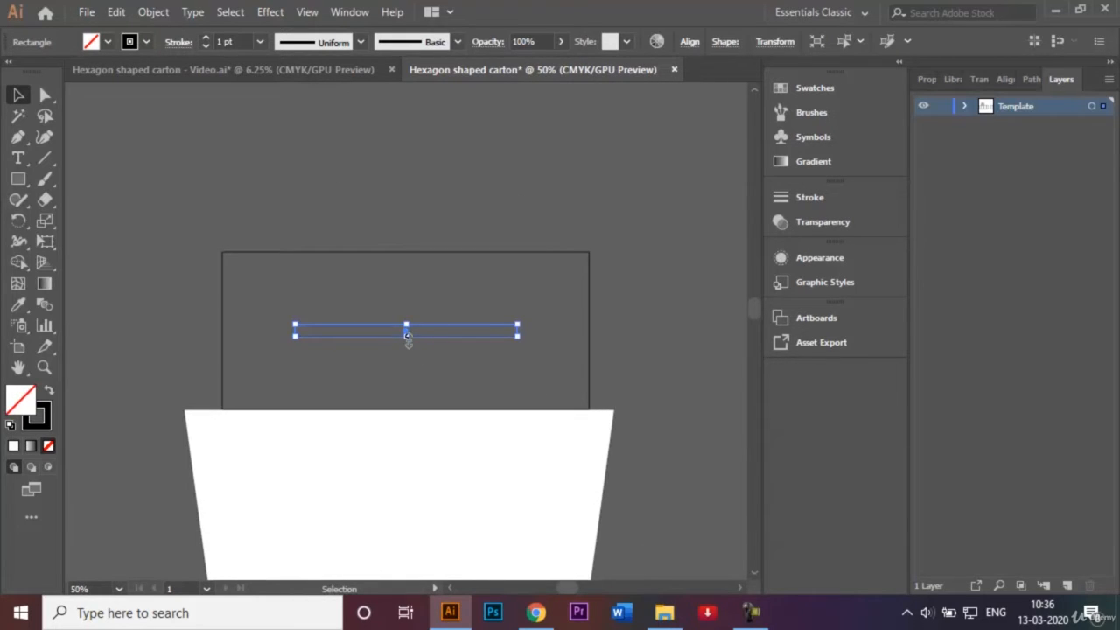
pyautogui.moveTo(407, 336); pyautogui.dragTo(401, 409)
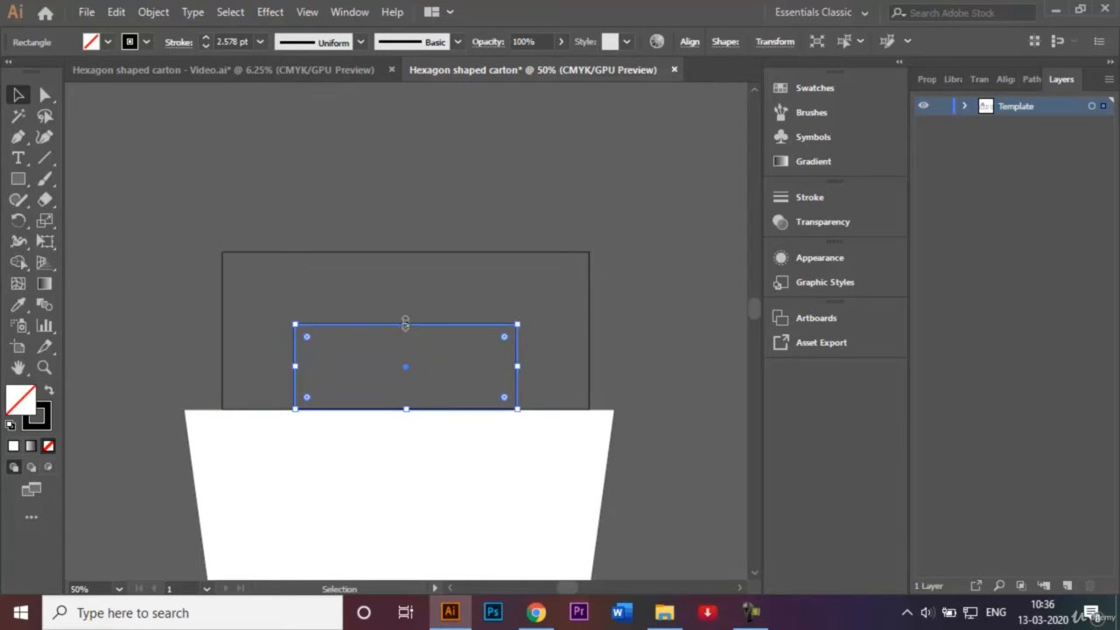
pyautogui.moveTo(405, 324); pyautogui.dragTo(405, 282)
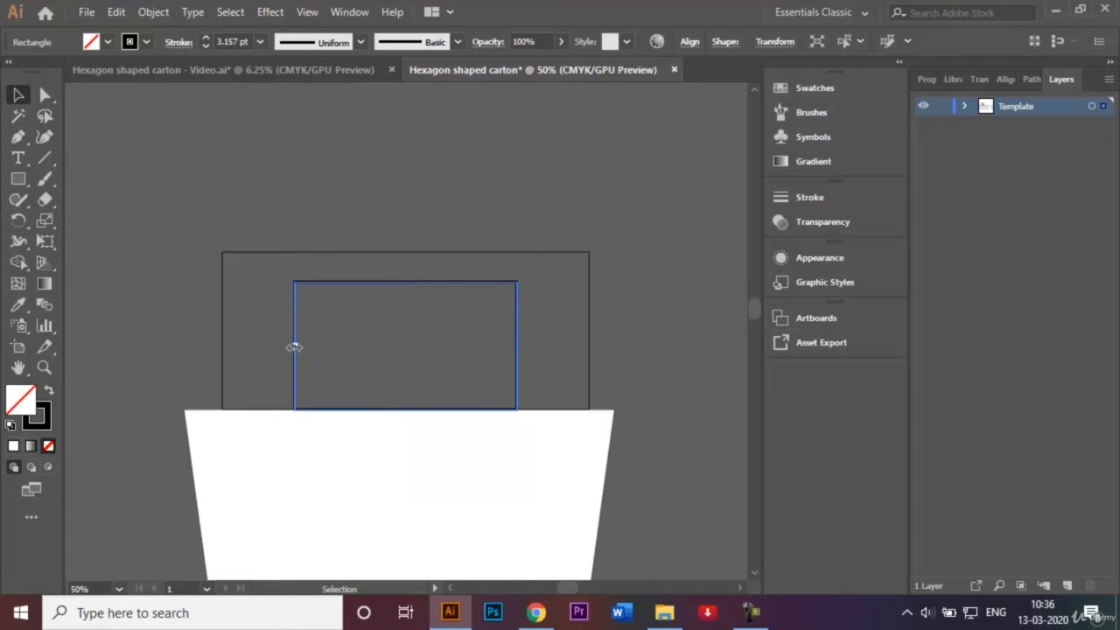
pyautogui.moveTo(295, 347); pyautogui.dragTo(248, 345)
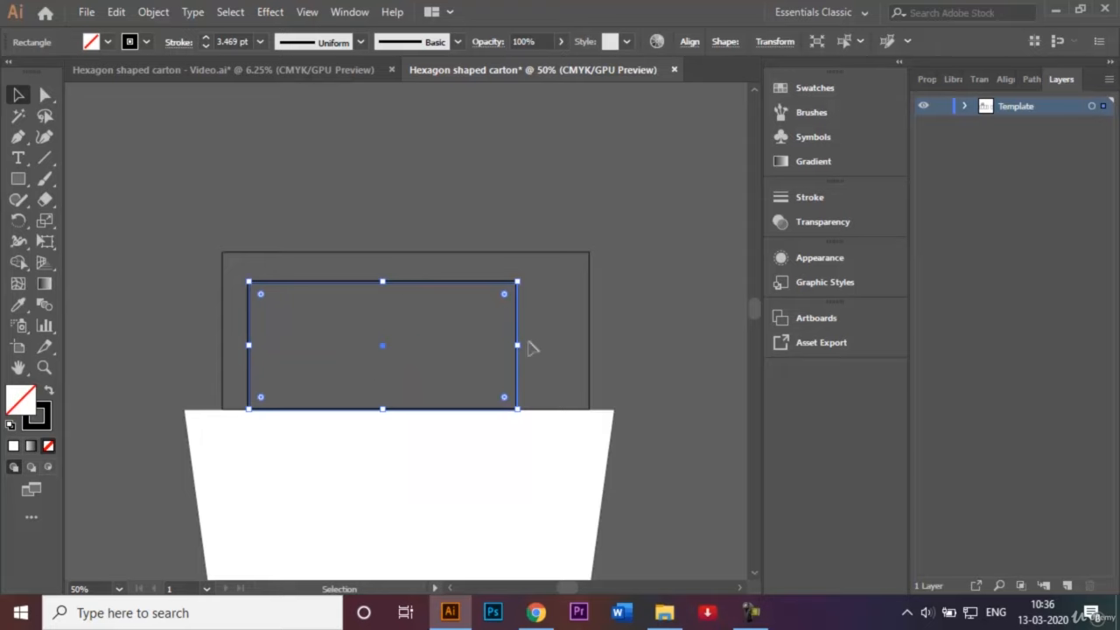
pyautogui.moveTo(519, 344); pyautogui.dragTo(566, 340)
pyautogui.click(628, 311)
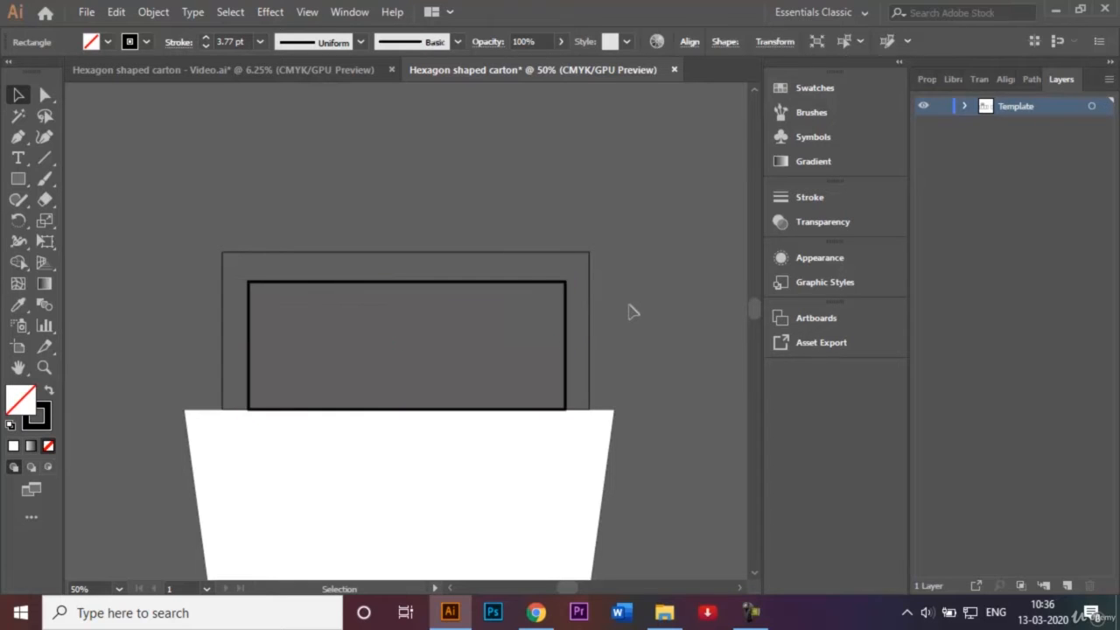
# Set the stroke weight of both the inner and outer handle rectangles to 3 pt.
pyautogui.click(436, 287)
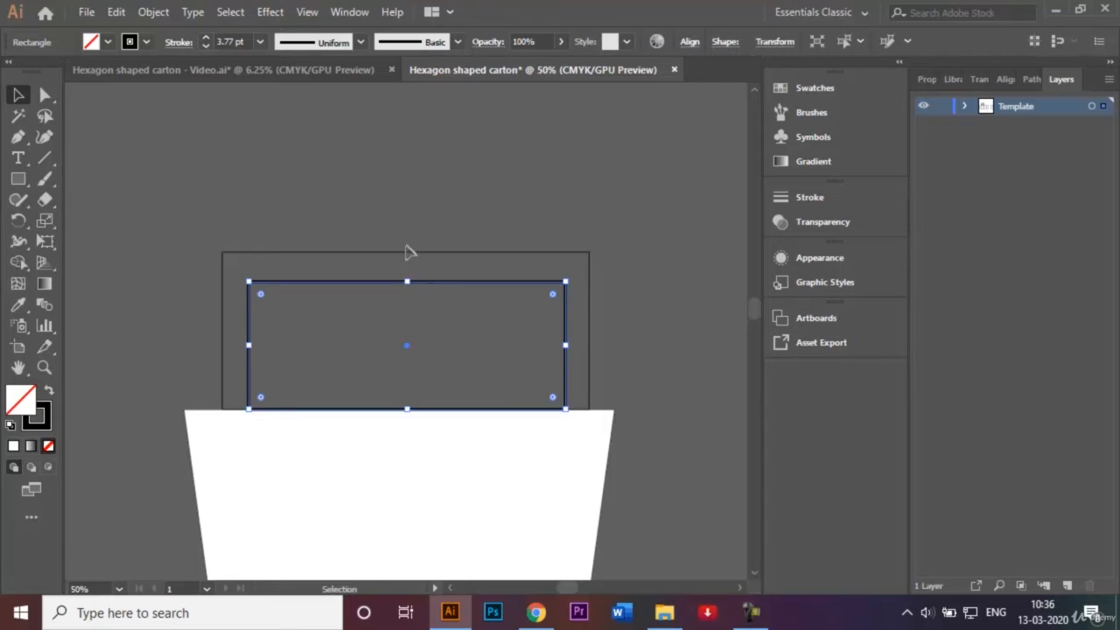
pyautogui.keyDown('shift'); pyautogui.click(409, 261); pyautogui.keyUp('shift')
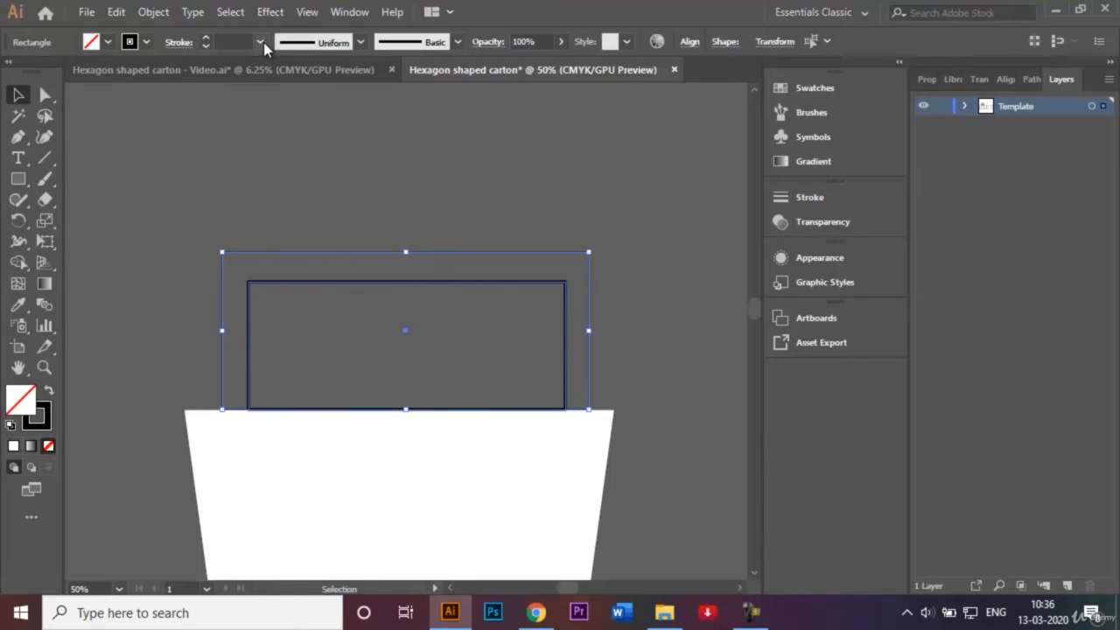
pyautogui.click(260, 42)
pyautogui.click(300, 157)
pyautogui.click(379, 206)
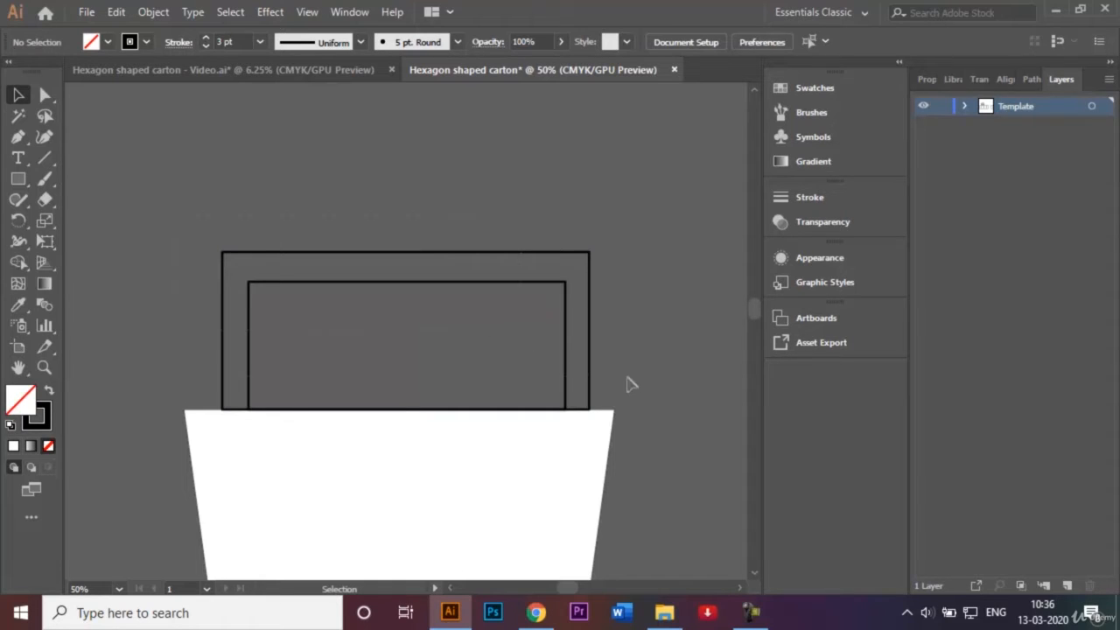
# Turn the area between the two handle rectangles into a white-filled frame with the Shape Builder, leaving the inner opening unfilled.
pyautogui.hotkey('ctrl', 'a')
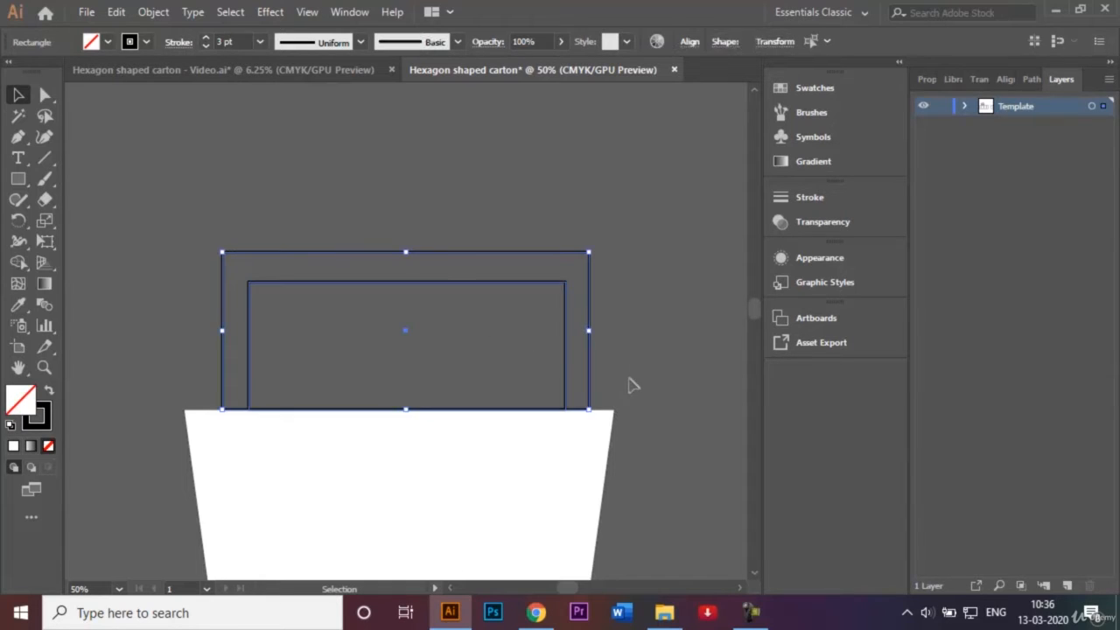
pyautogui.click(23, 266)
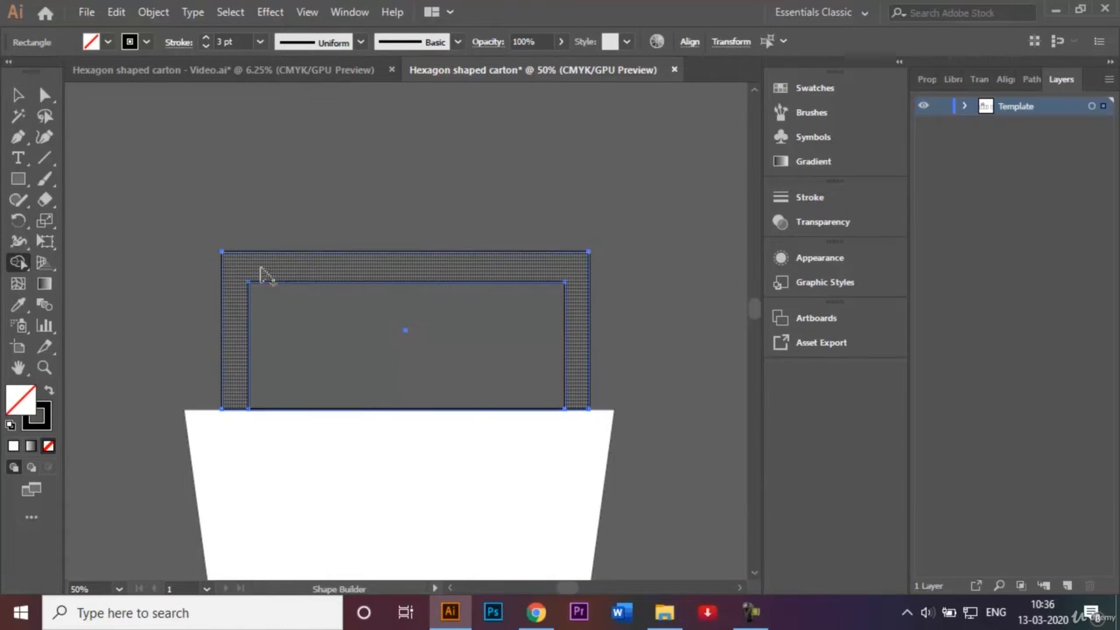
pyautogui.click(109, 46)
pyautogui.click(37, 72)
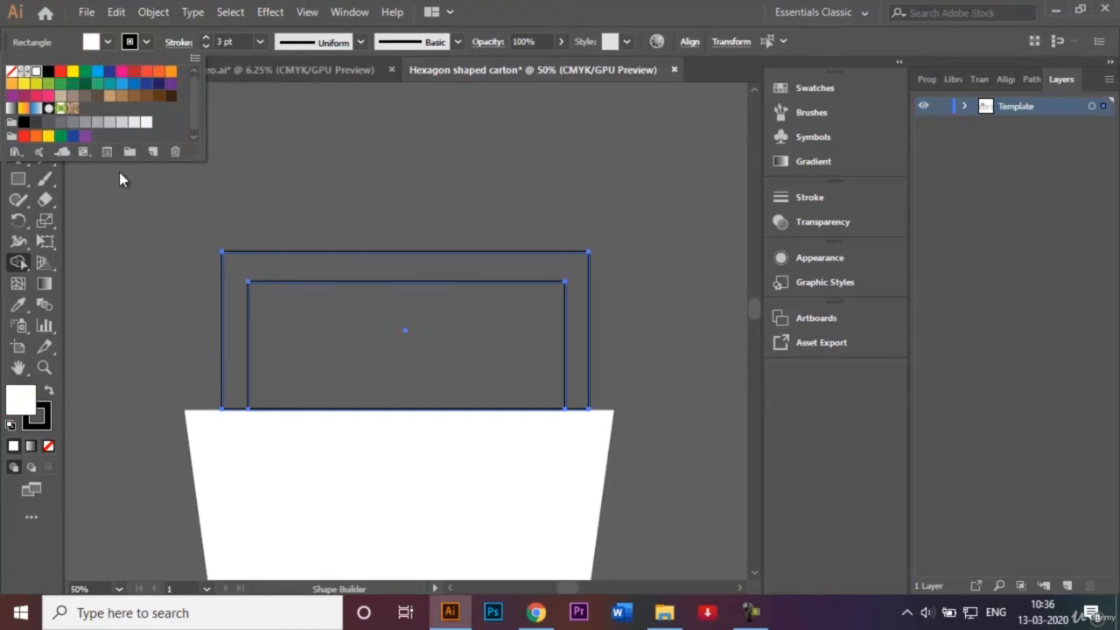
pyautogui.click(119, 171)
pyautogui.click(329, 267)
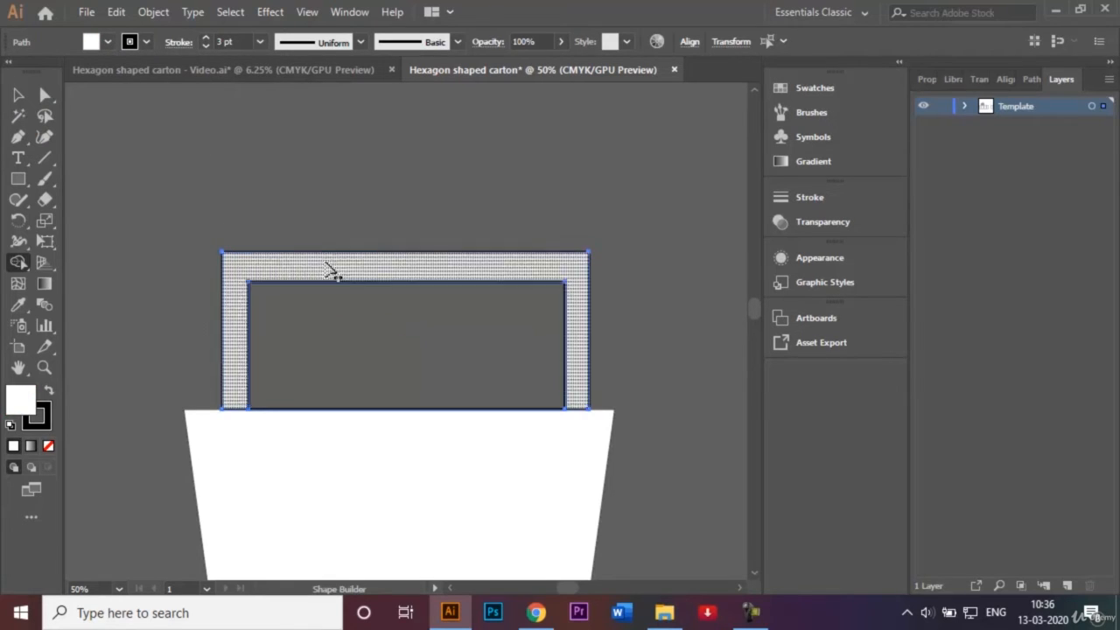
pyautogui.click(18, 94)
pyautogui.click(147, 181)
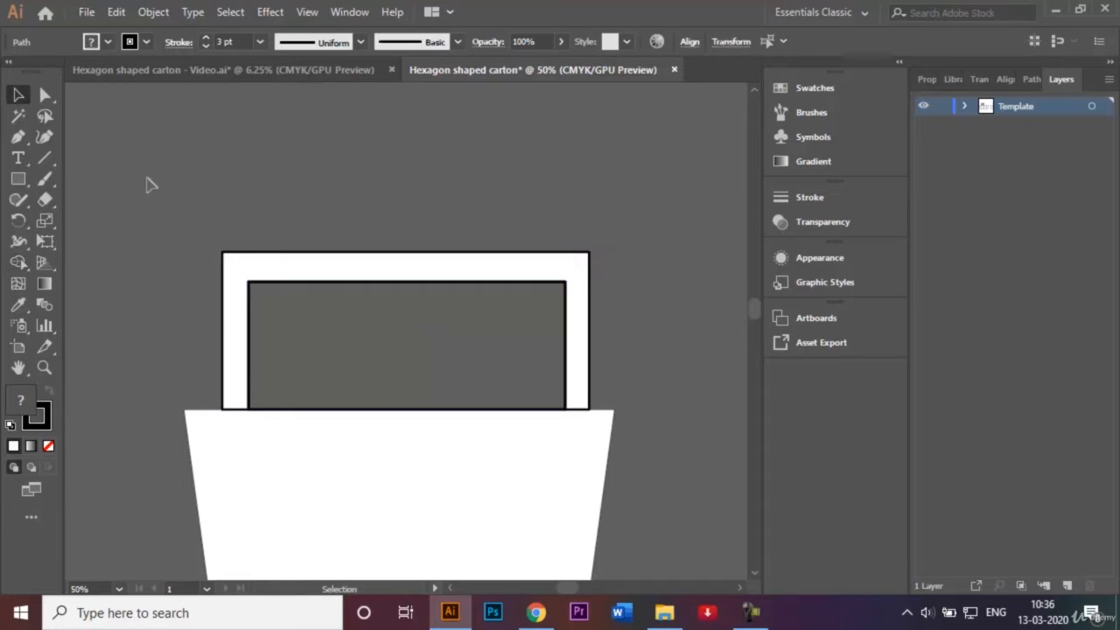
pyautogui.click(332, 287)
pyautogui.click(685, 272)
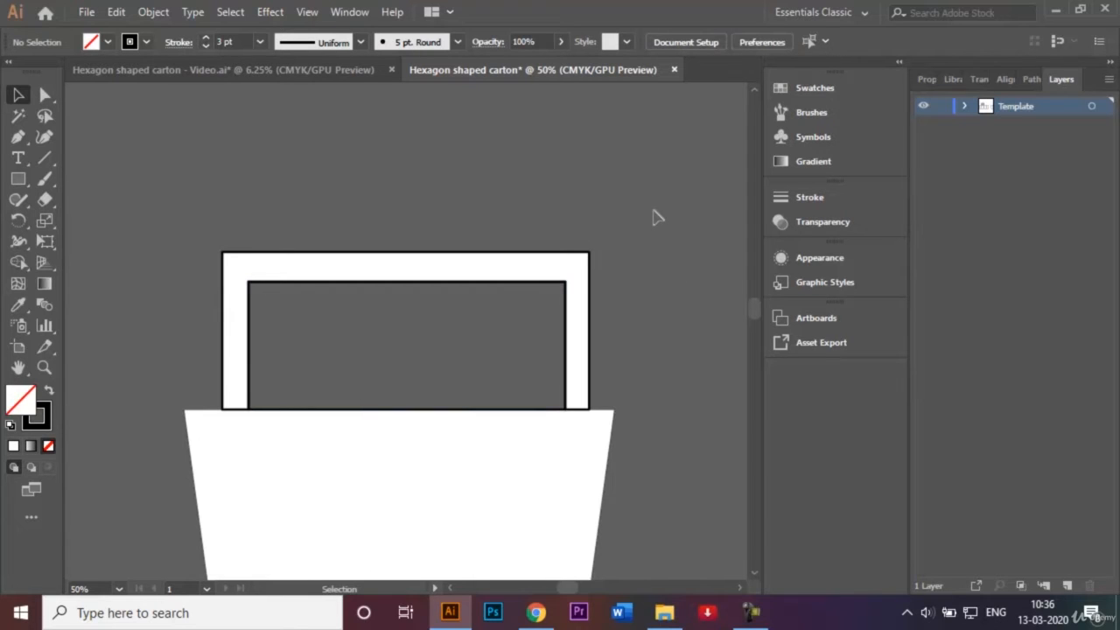
# Draw a narrow white-filled glue tab along the top flap's right slanted edge with the Pen tool, angling its top edge down outward.
pyautogui.hotkey('ctrl', '-')
pyautogui.hotkey('ctrl', '-')
pyautogui.hotkey('ctrl', '-')
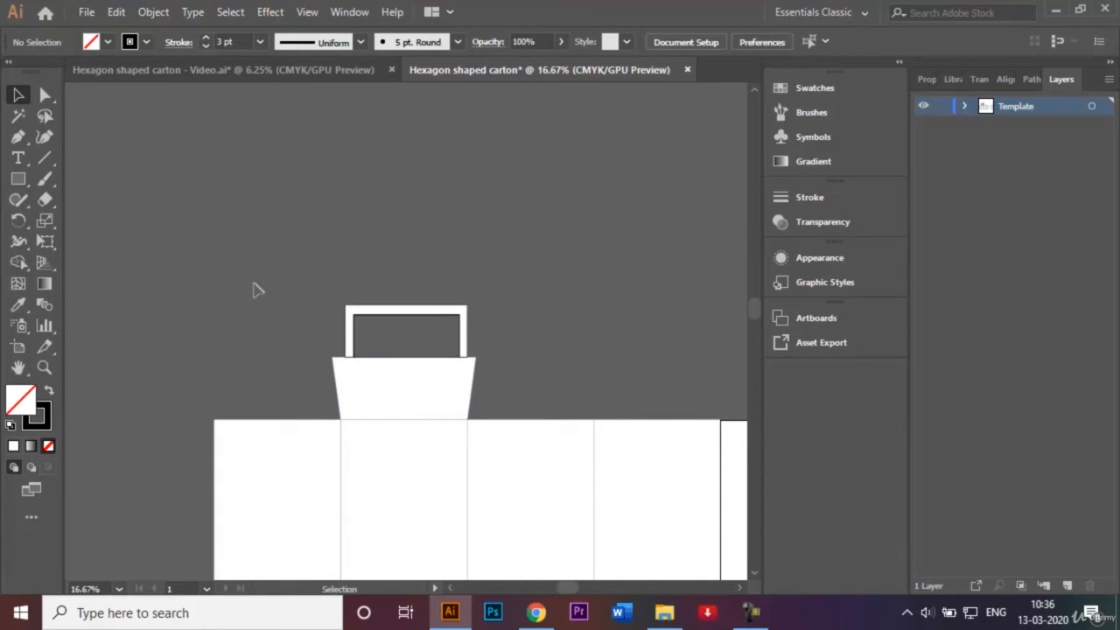
pyautogui.click(20, 139)
pyautogui.click(109, 42)
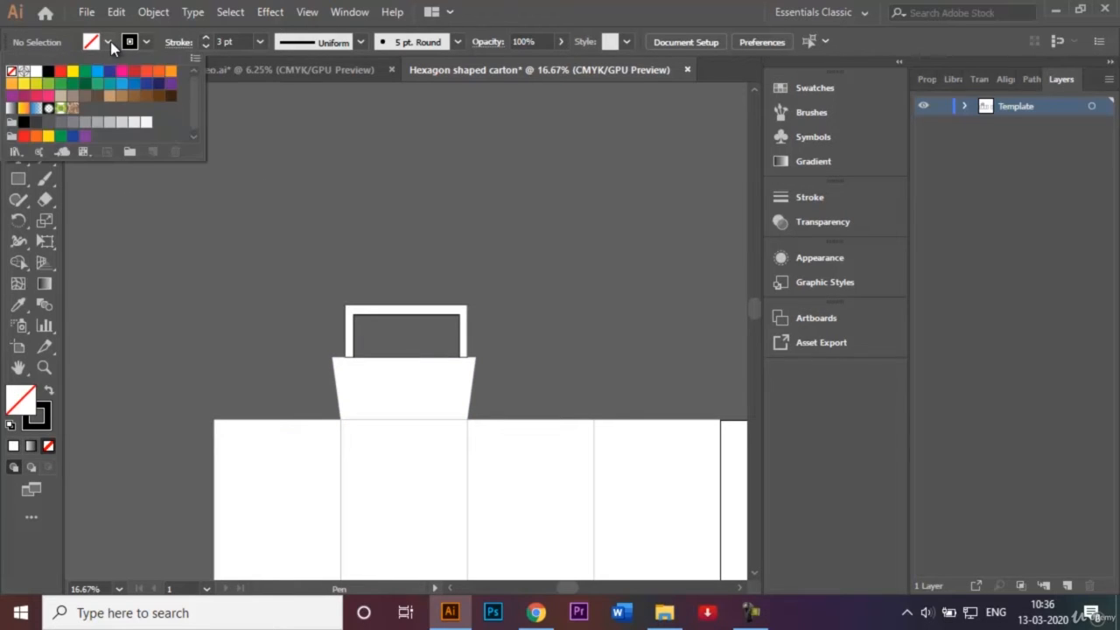
pyautogui.click(36, 72)
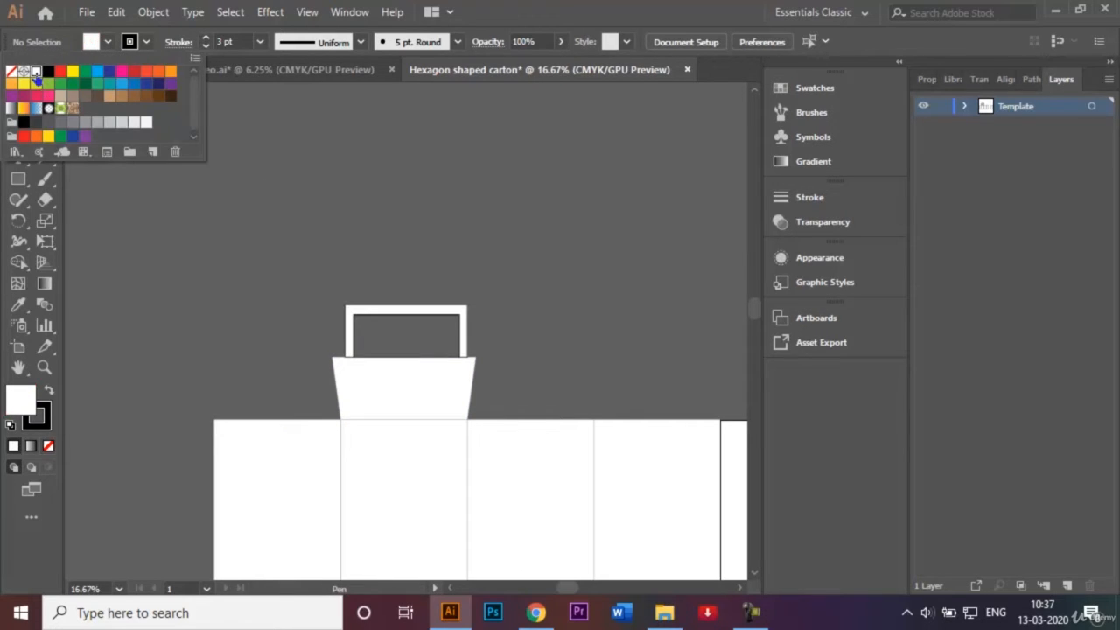
pyautogui.click(185, 236)
pyautogui.hotkey('ctrl', '=')
pyautogui.hotkey('ctrl', '=')
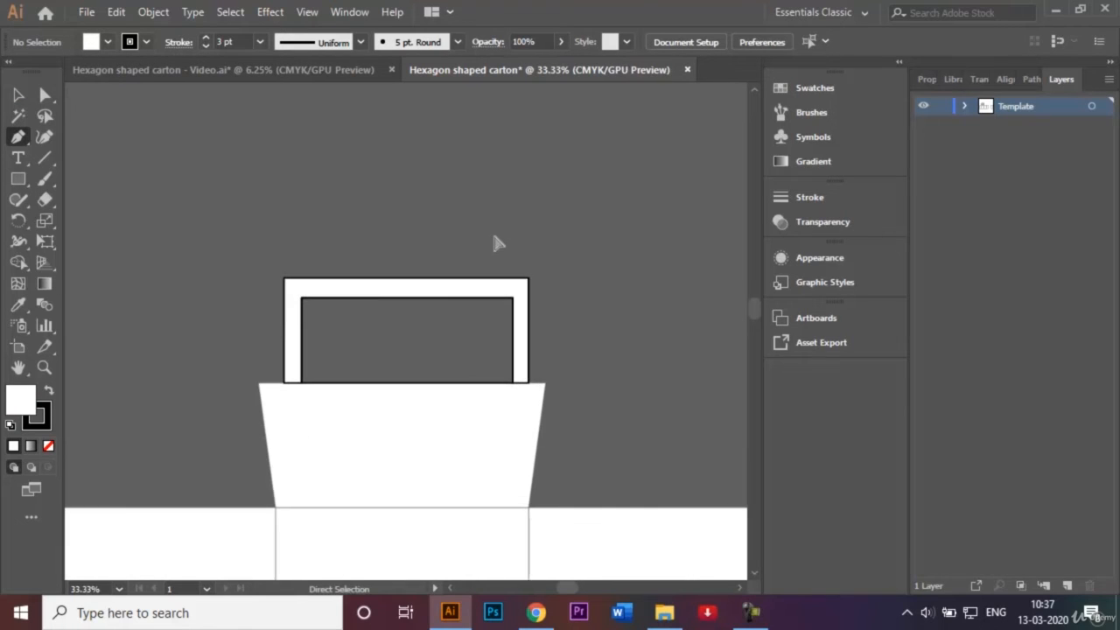
pyautogui.click(529, 508)
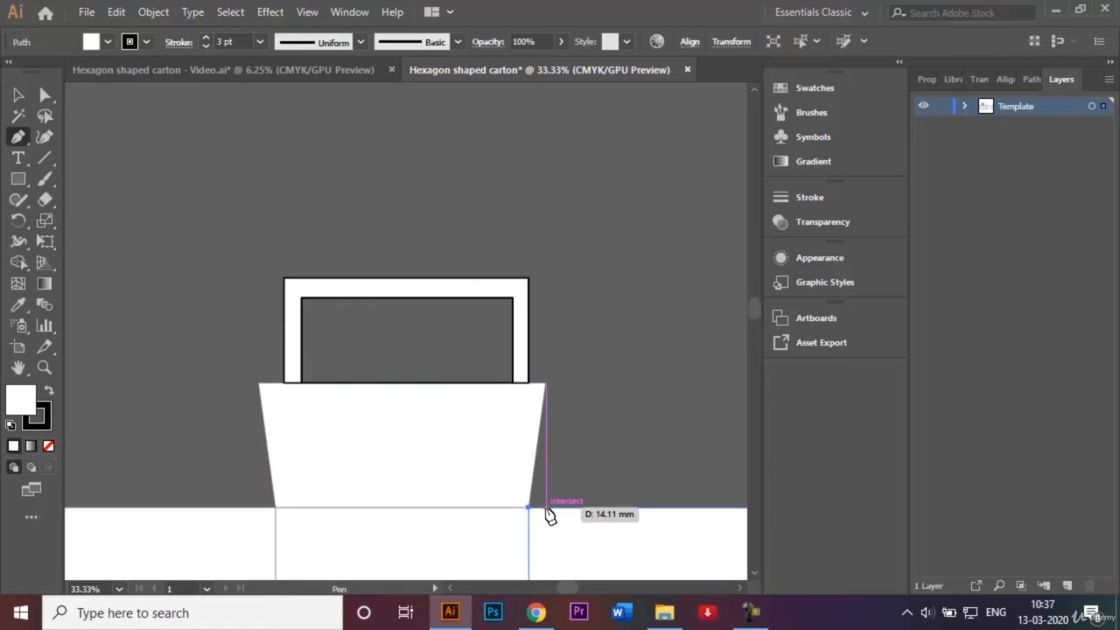
pyautogui.click(545, 507)
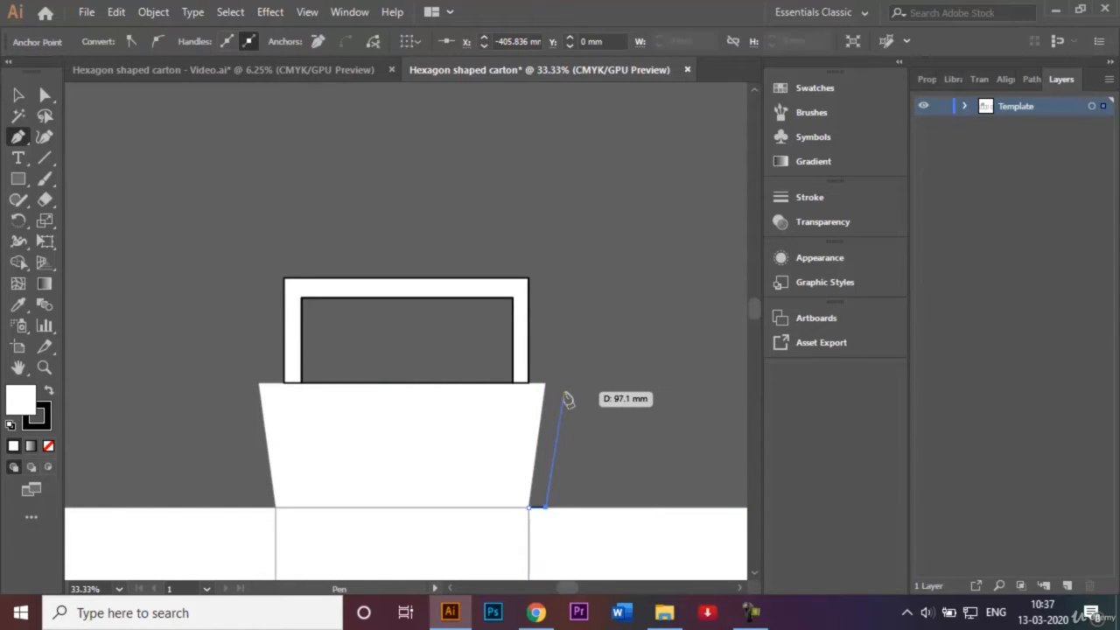
pyautogui.click(564, 392)
pyautogui.click(545, 383)
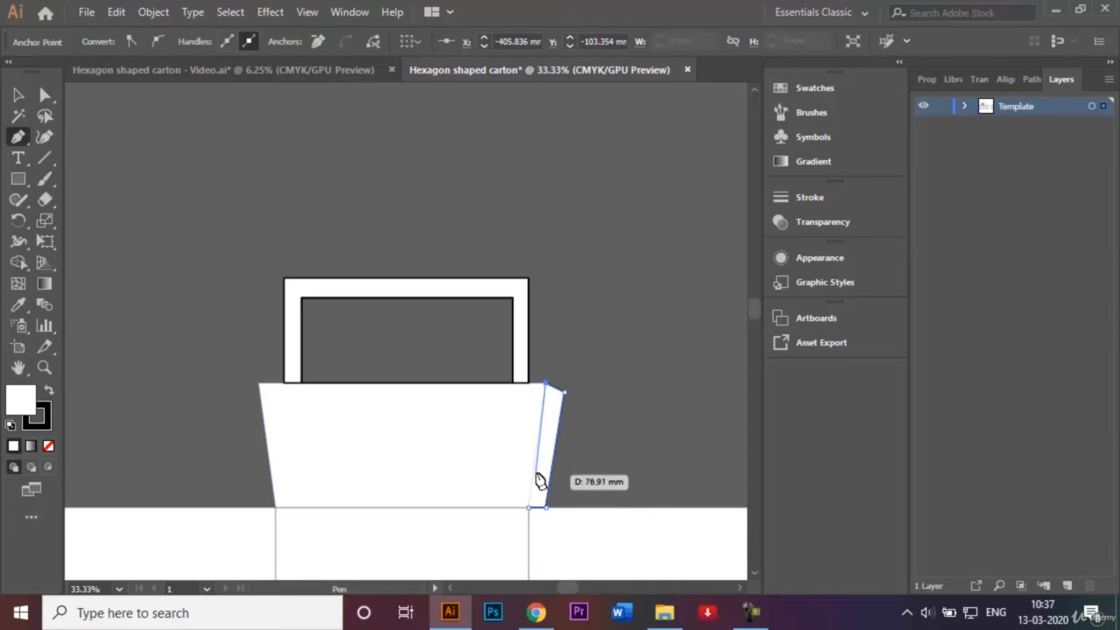
pyautogui.click(529, 508)
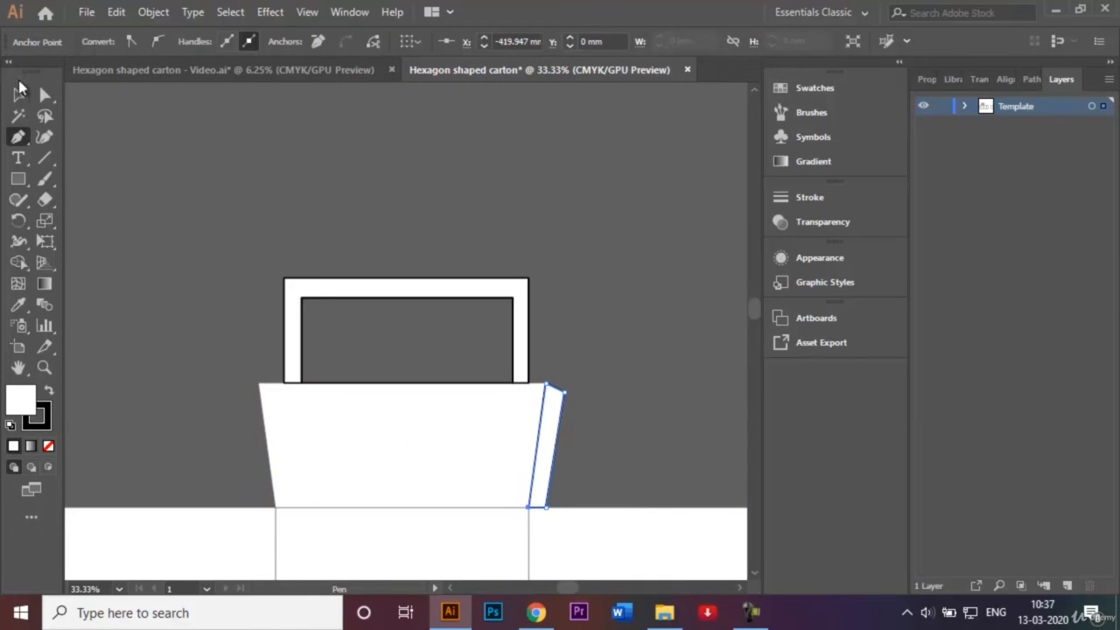
pyautogui.click(20, 93)
pyautogui.click(586, 310)
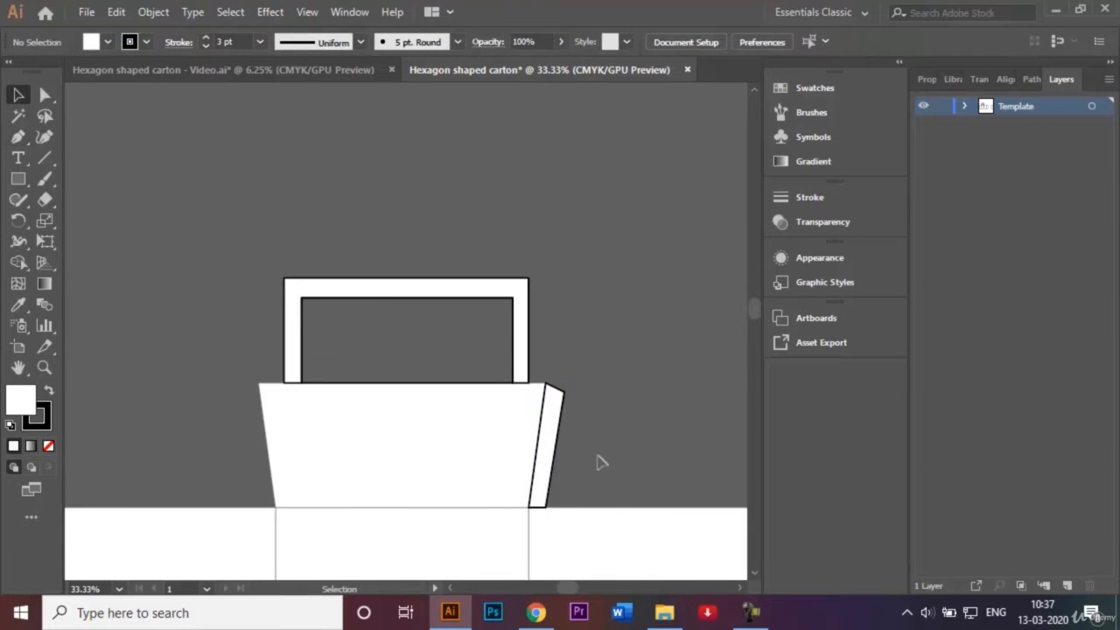
# Make a copy of the glue tab reflected across the vertical axis and place it against the flap's left slanted edge.
pyautogui.click(548, 461)
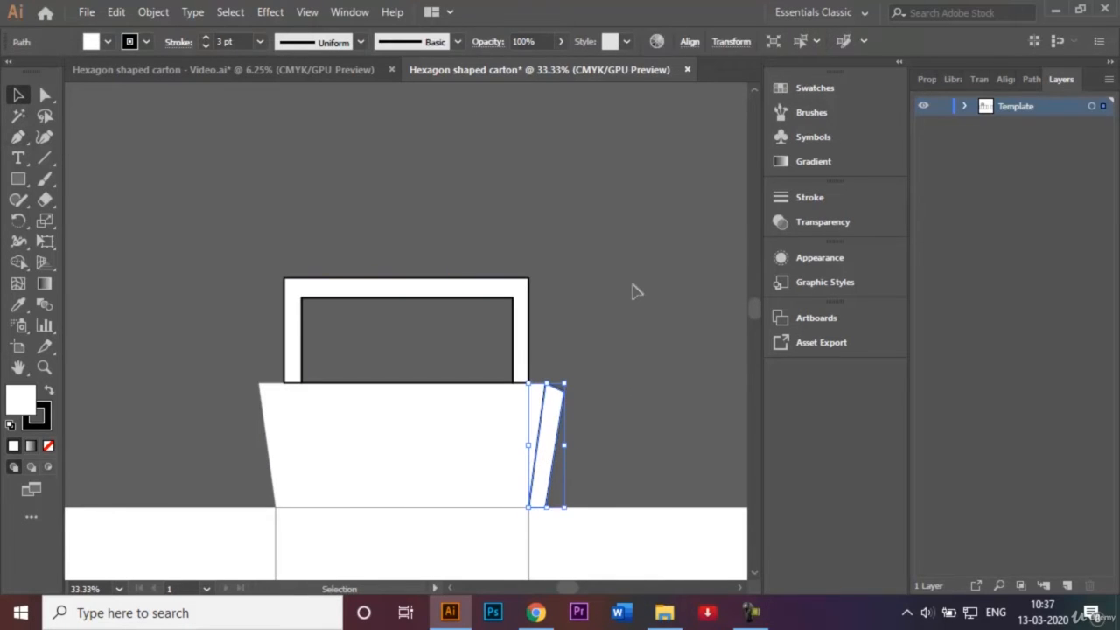
pyautogui.keyDown('shift'); pyautogui.click(293, 494); pyautogui.keyUp('shift')
pyautogui.rightClick(555, 431)
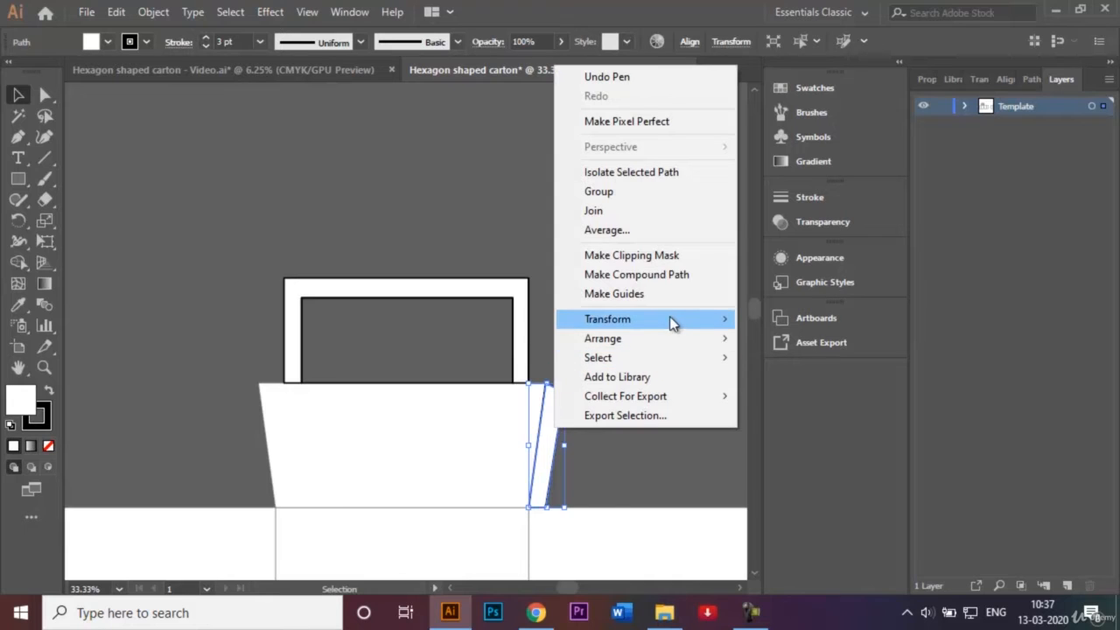
pyautogui.moveTo(673, 324)
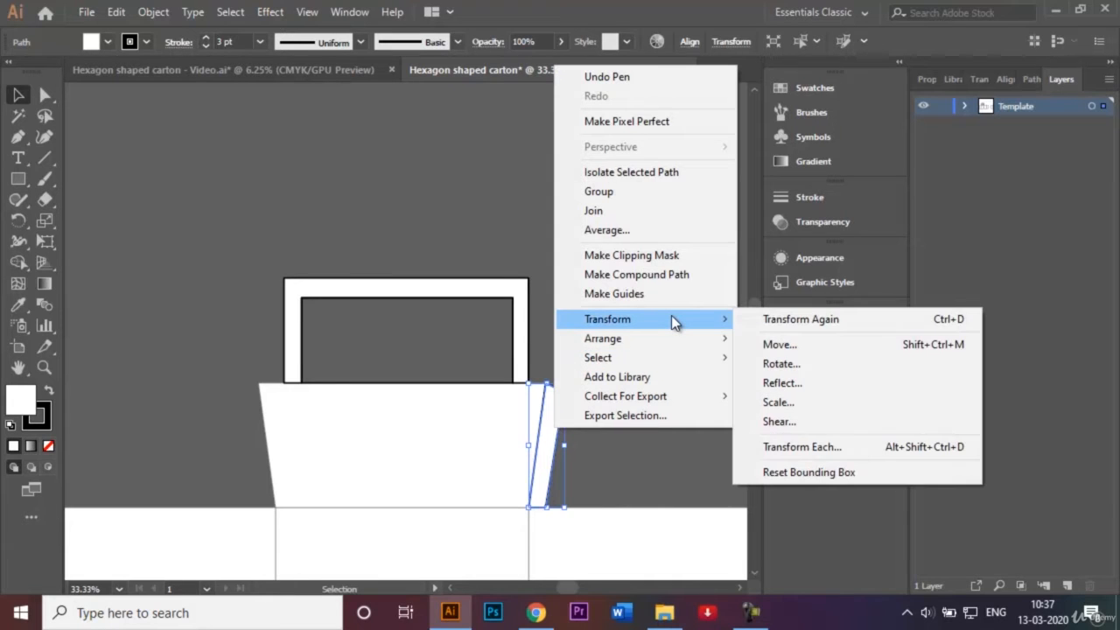
pyautogui.click(798, 384)
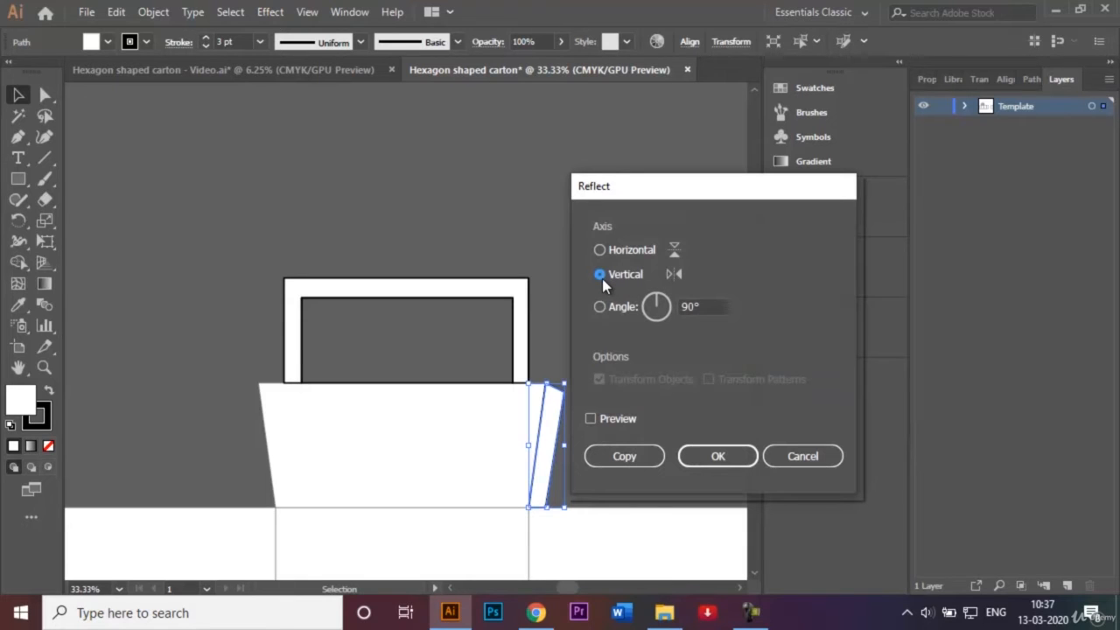
pyautogui.click(638, 463)
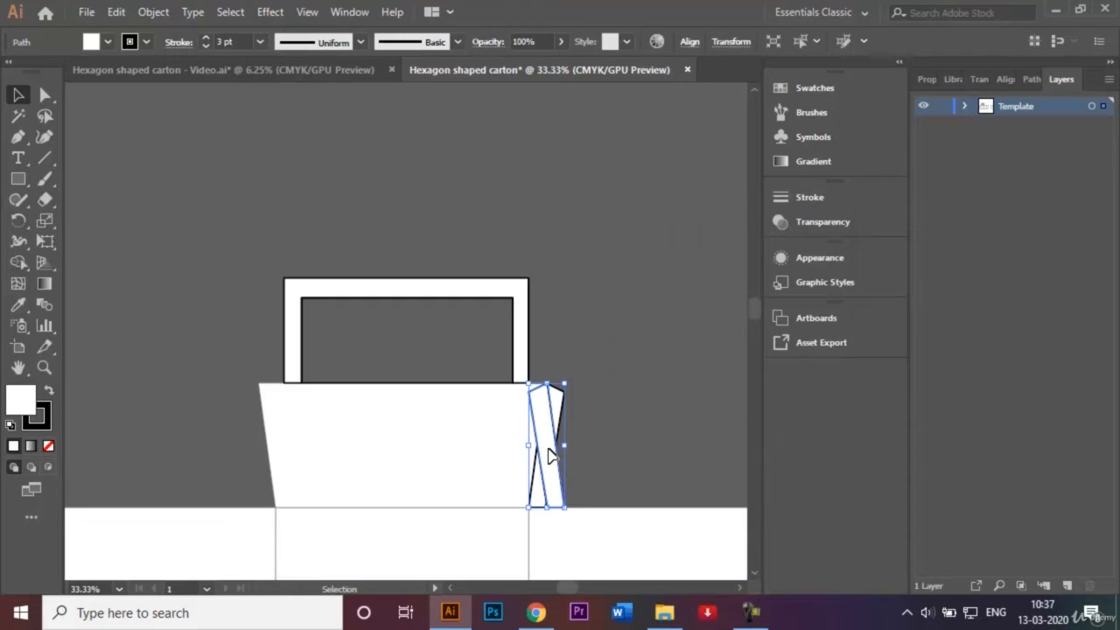
pyautogui.moveTo(548, 451); pyautogui.dragTo(262, 456)
pyautogui.click(200, 291)
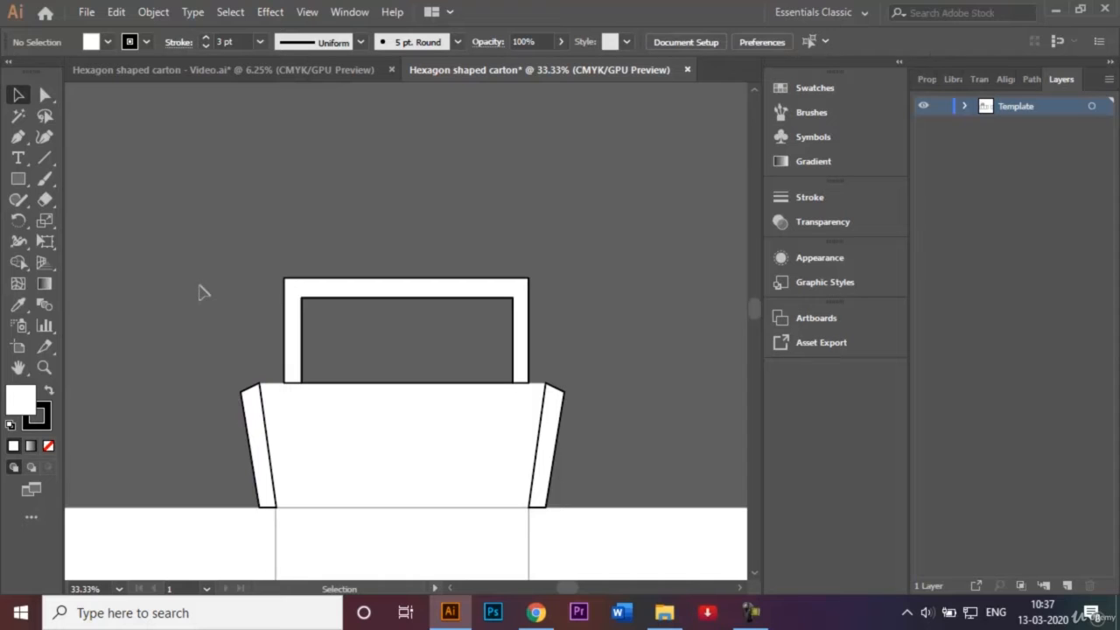
pyautogui.hotkey('ctrl', '-')
pyautogui.hotkey('ctrl', '-')
pyautogui.hotkey('ctrl', '-')
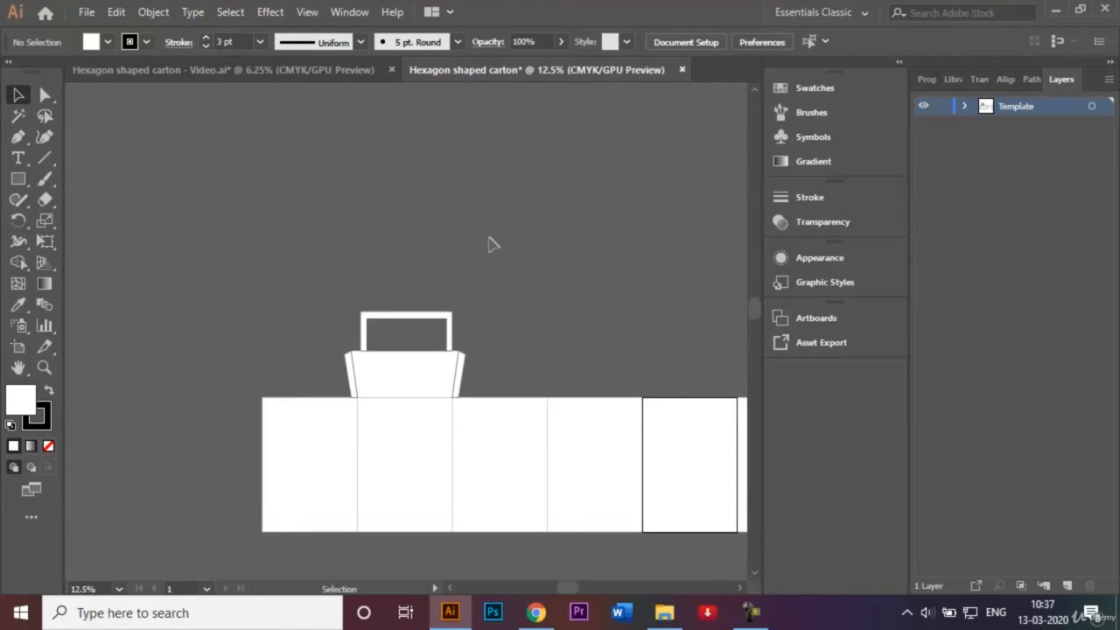
pyautogui.press('a')
pyautogui.hotkey('ctrl', '+')
pyautogui.hotkey('ctrl', '+')
pyautogui.hotkey('ctrl', '+')
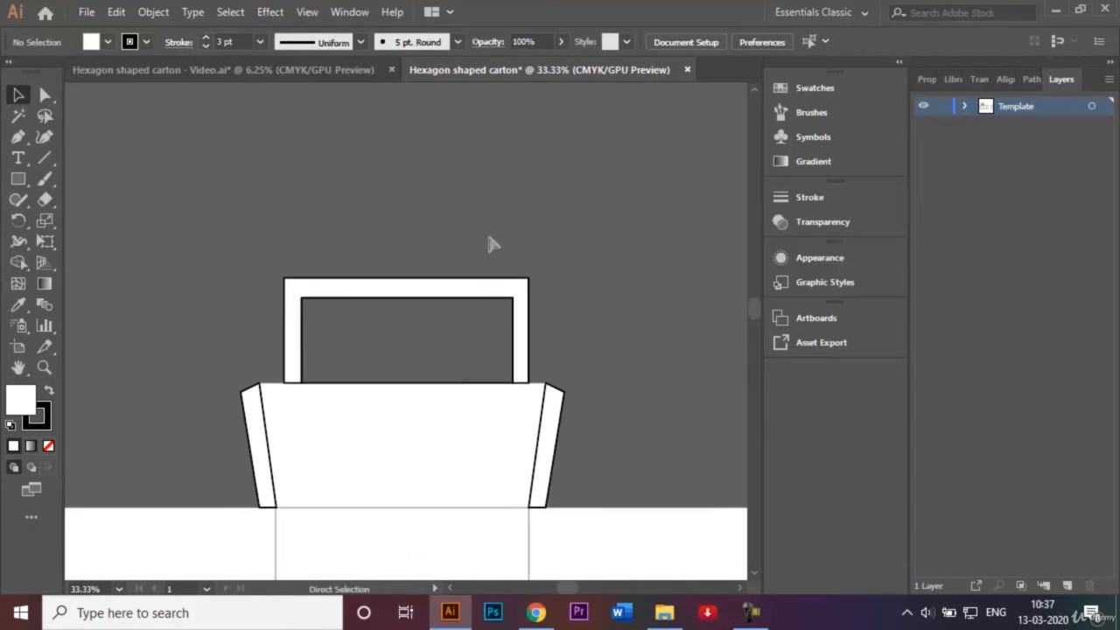
pyautogui.press('v')
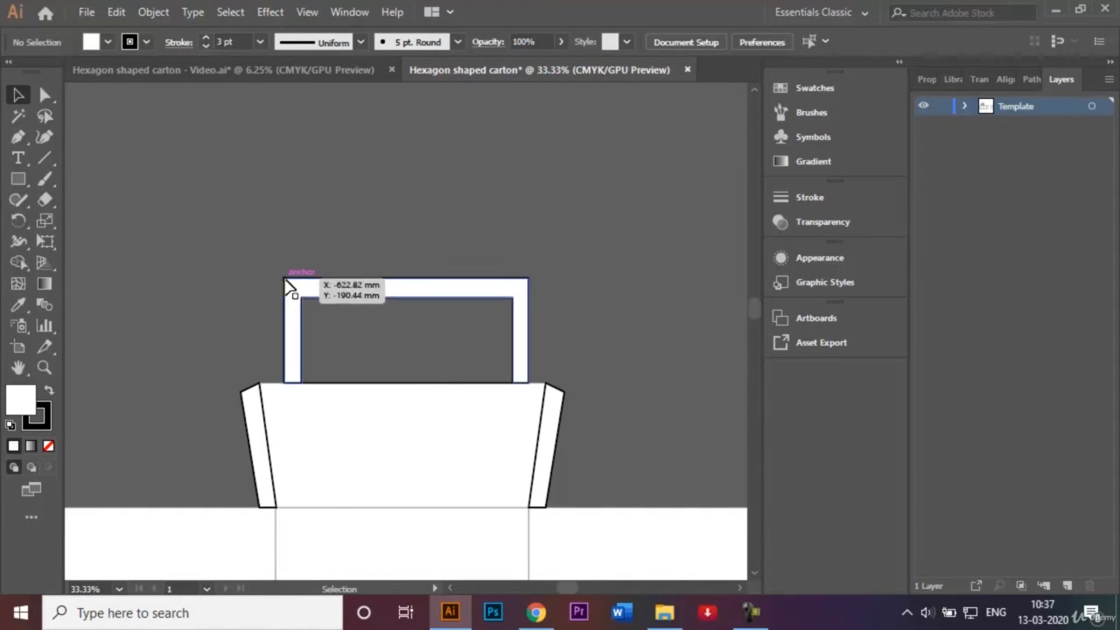
# Round both upper outer and both upper inner corners of the handle frame to a radius of about 18 mm.
pyautogui.click(43, 96)
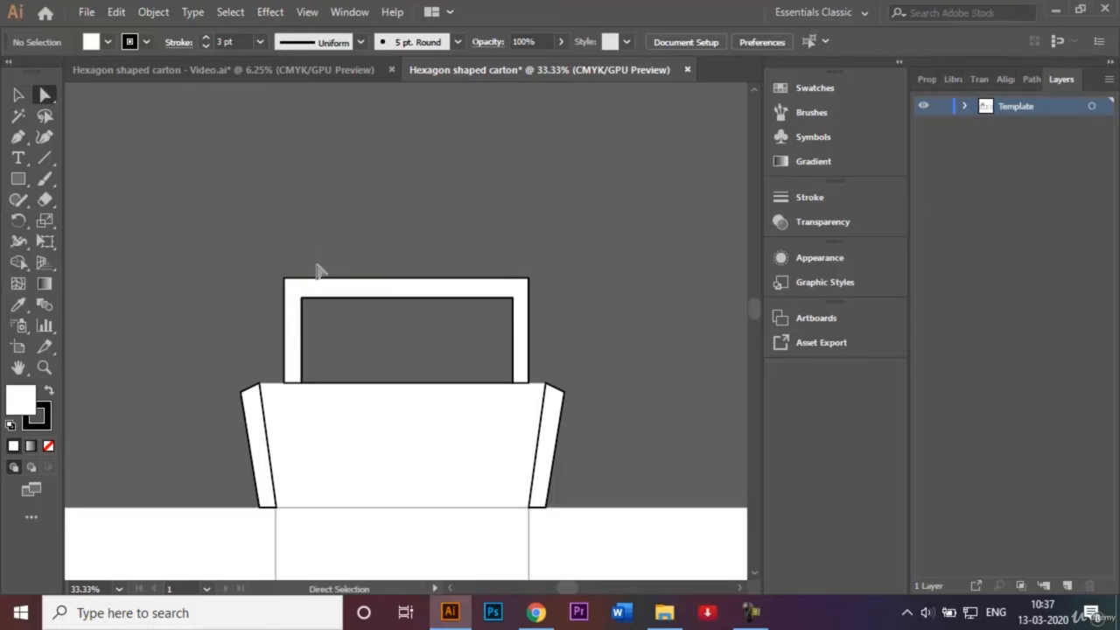
pyautogui.click(287, 281)
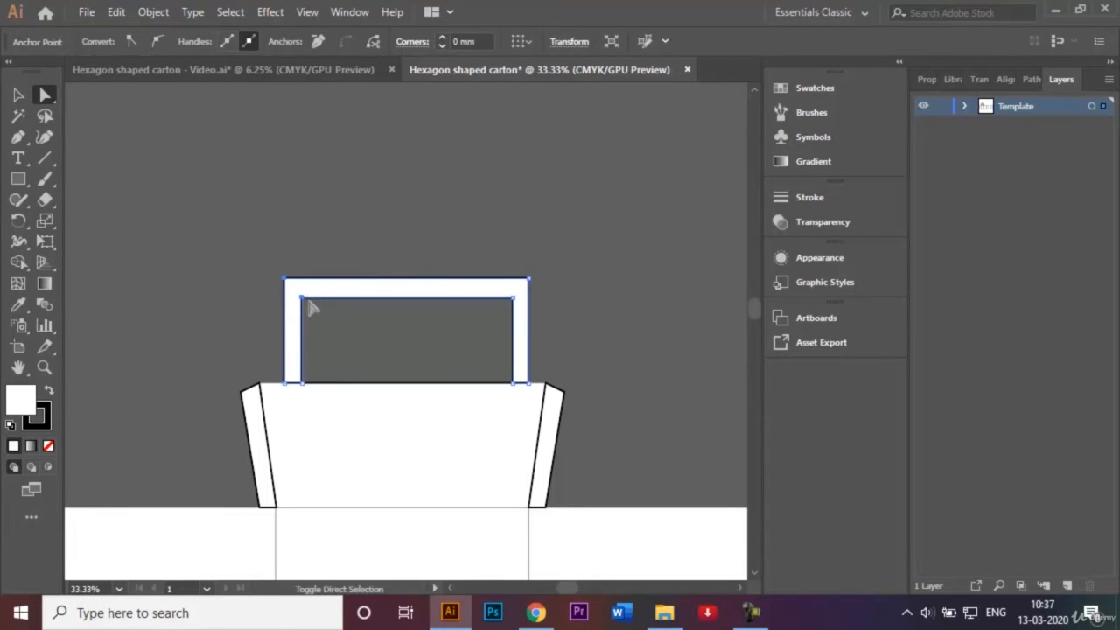
pyautogui.keyDown('shift'); pyautogui.click(303, 298); pyautogui.keyUp('shift')
pyautogui.moveTo(314, 312); pyautogui.dragTo(326, 328)
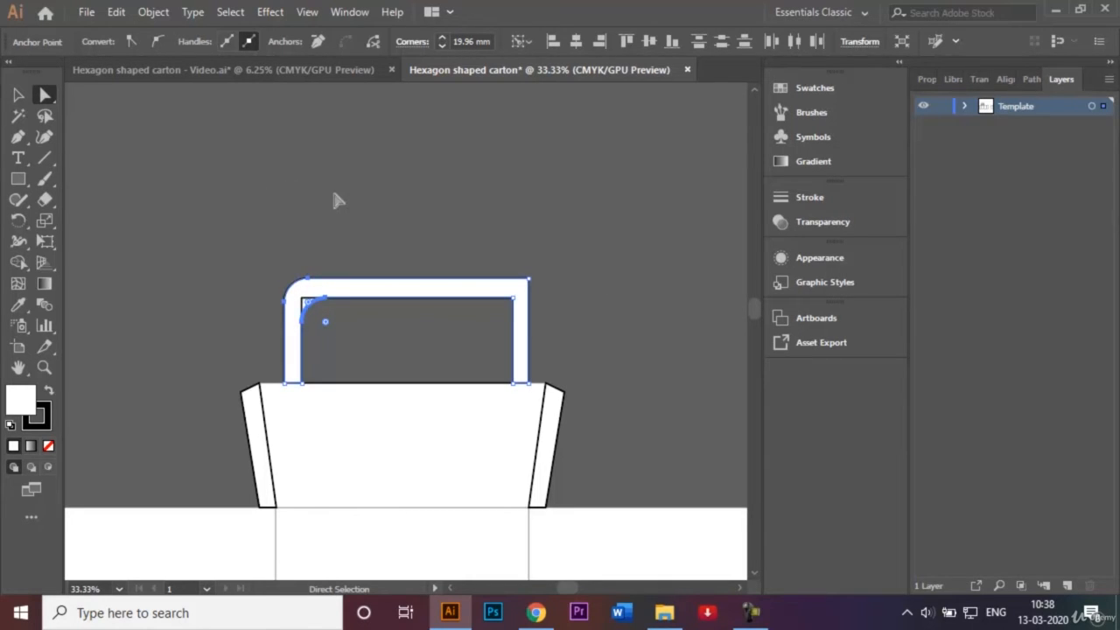
pyautogui.hotkey('ctrl', 'z')
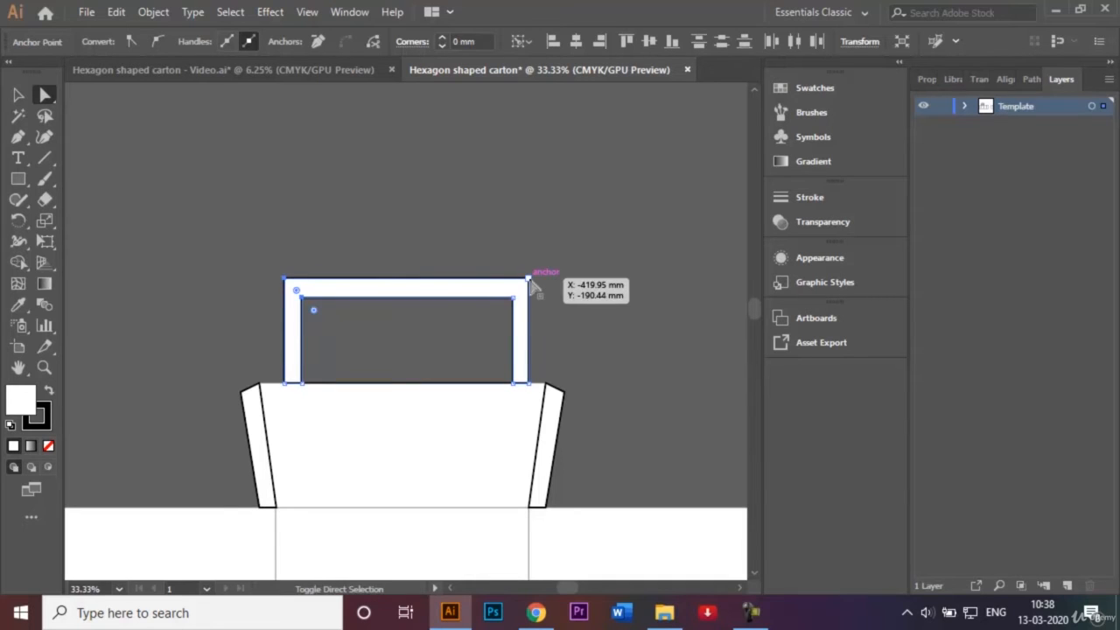
pyautogui.keyDown('shift'); pyautogui.click(529, 278); pyautogui.keyUp('shift')
pyautogui.keyDown('shift'); pyautogui.click(513, 298); pyautogui.keyUp('shift')
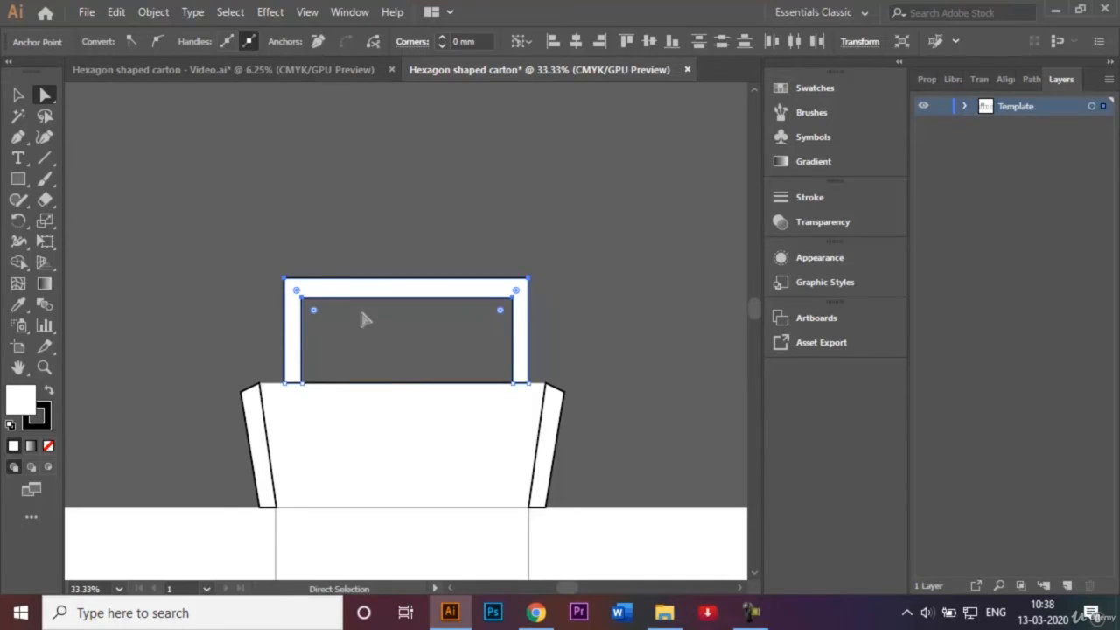
pyautogui.moveTo(314, 311); pyautogui.dragTo(325, 326)
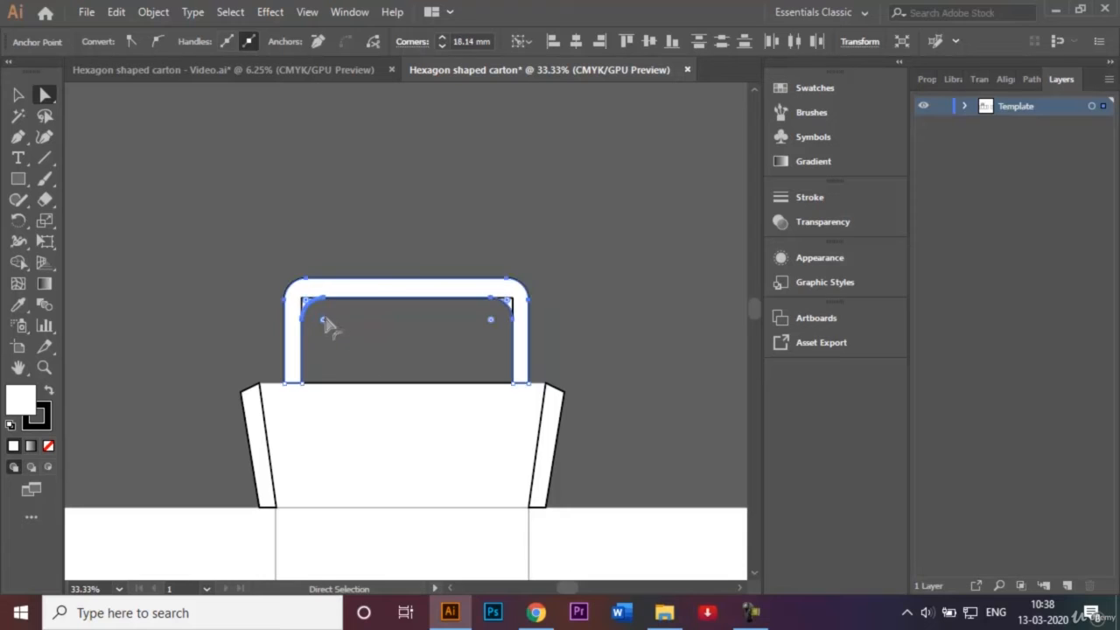
# Delete the leftover square-cornered rectangle inside the handle opening.
pyautogui.click(15, 96)
pyautogui.click(306, 306)
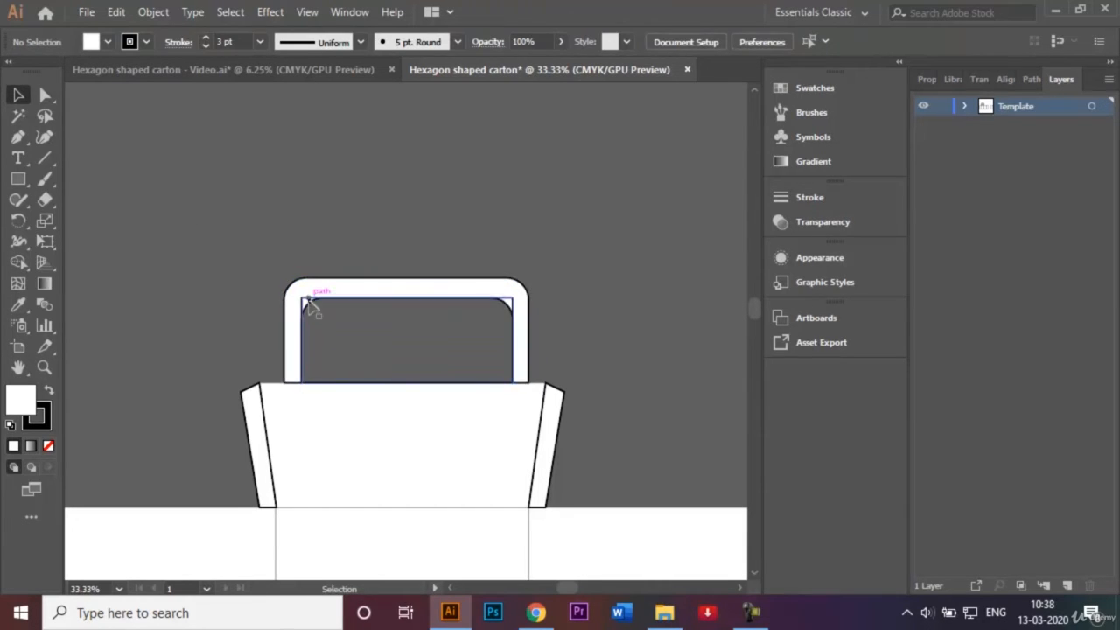
pyautogui.click(707, 298)
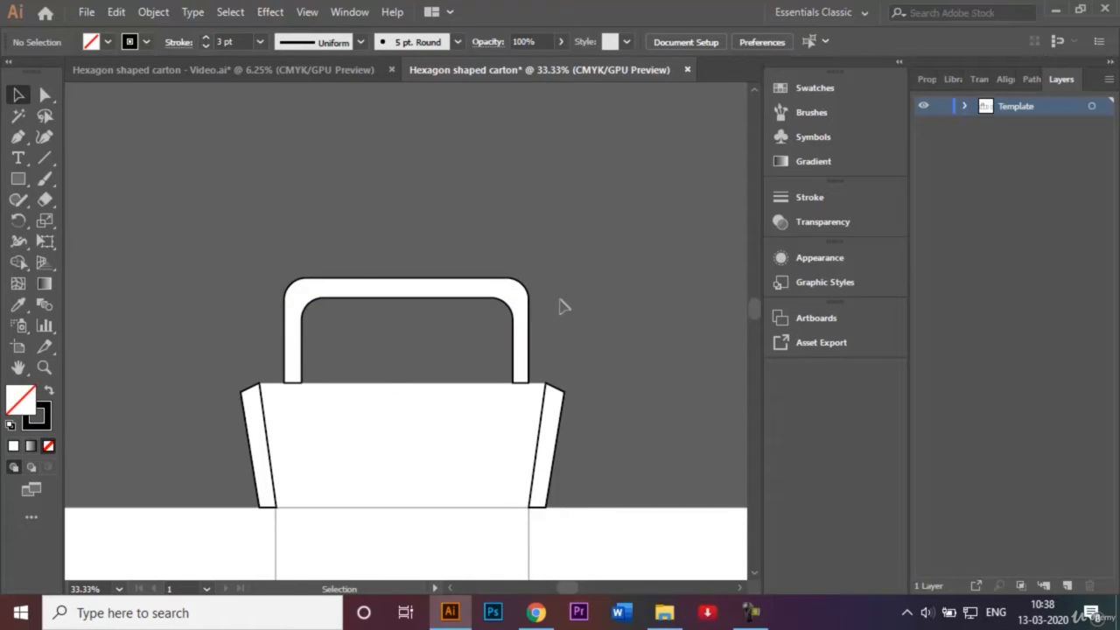
# Examine the bottom flaps in the reference document Hexagon shaped carton - Video.ai and return to the template document.
pyautogui.hotkey('ctrl', '-')
pyautogui.hotkey('ctrl', '-')
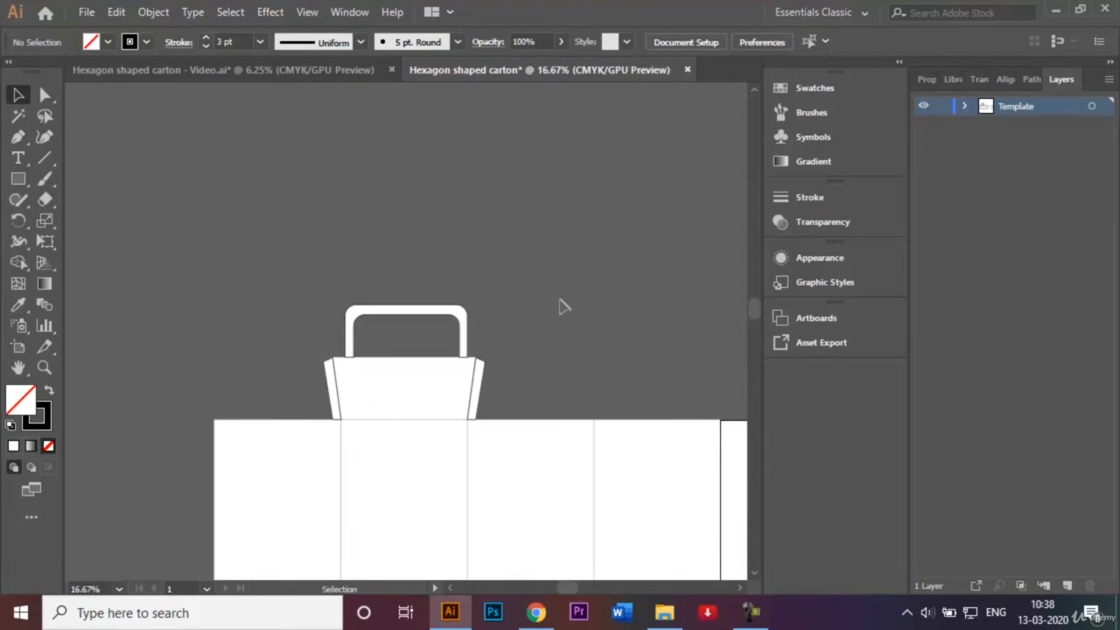
pyautogui.click(265, 70)
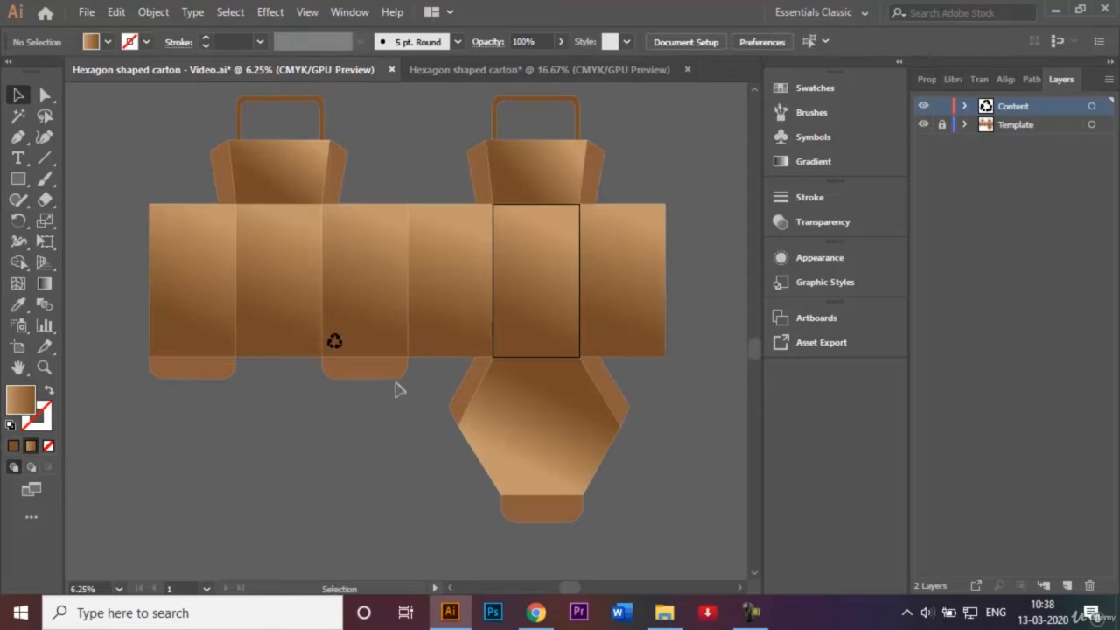
pyautogui.click(441, 69)
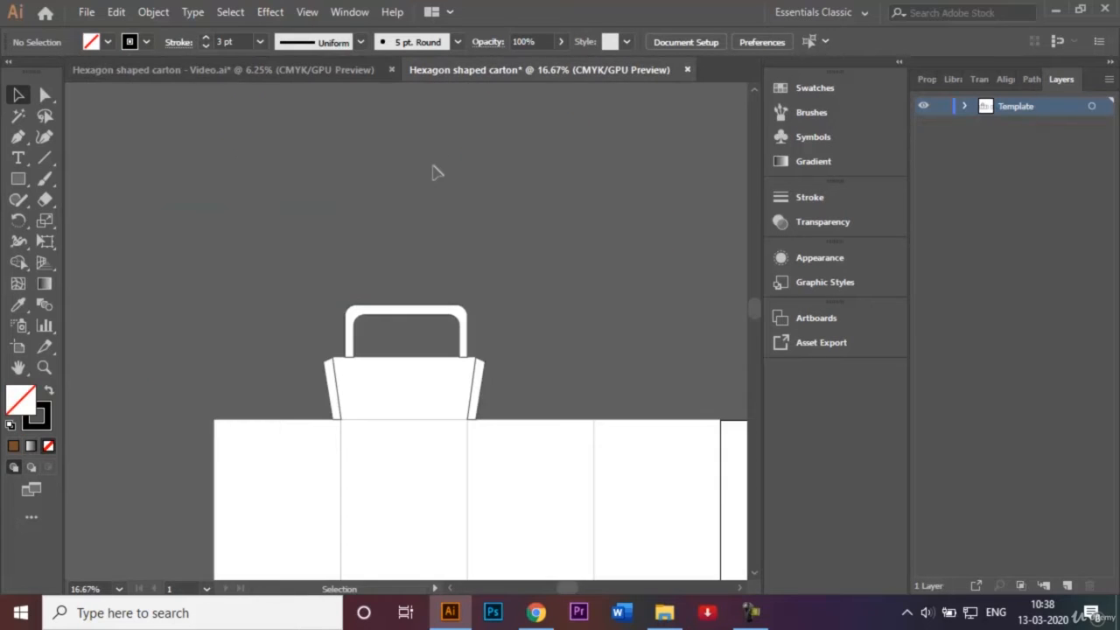
pyautogui.hotkey('ctrl', '-')
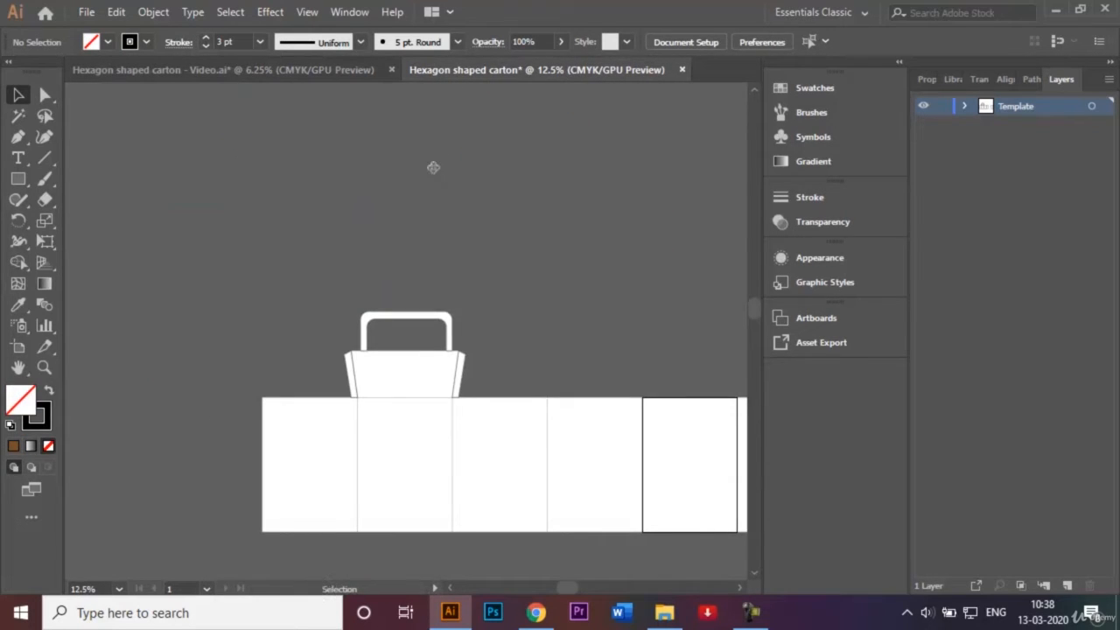
pyautogui.scroll(-3, 753, 566)
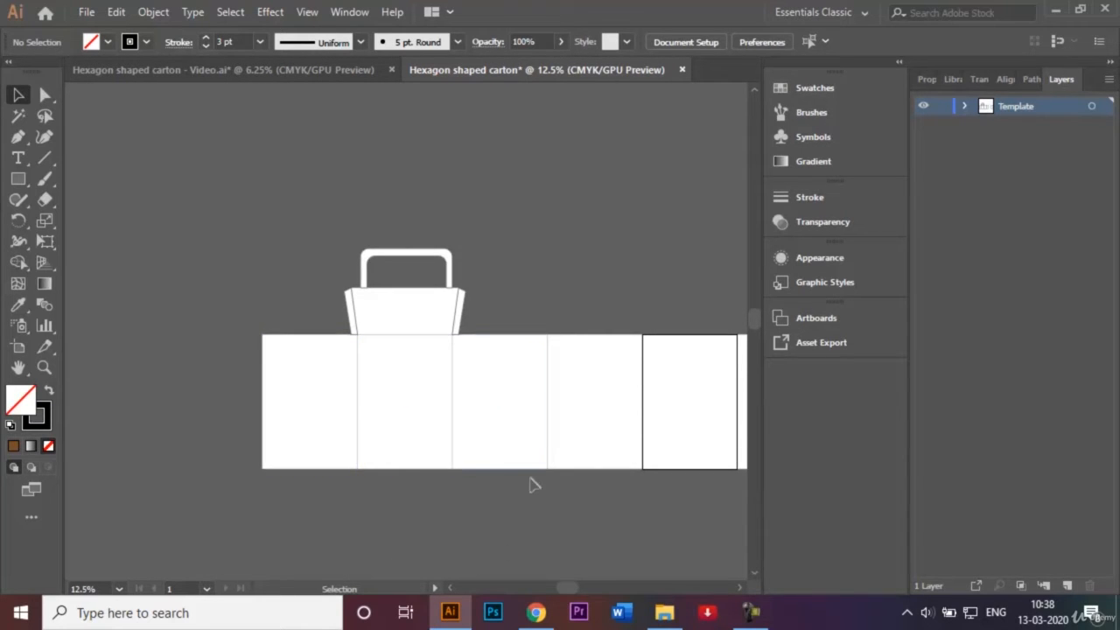
pyautogui.click(212, 71)
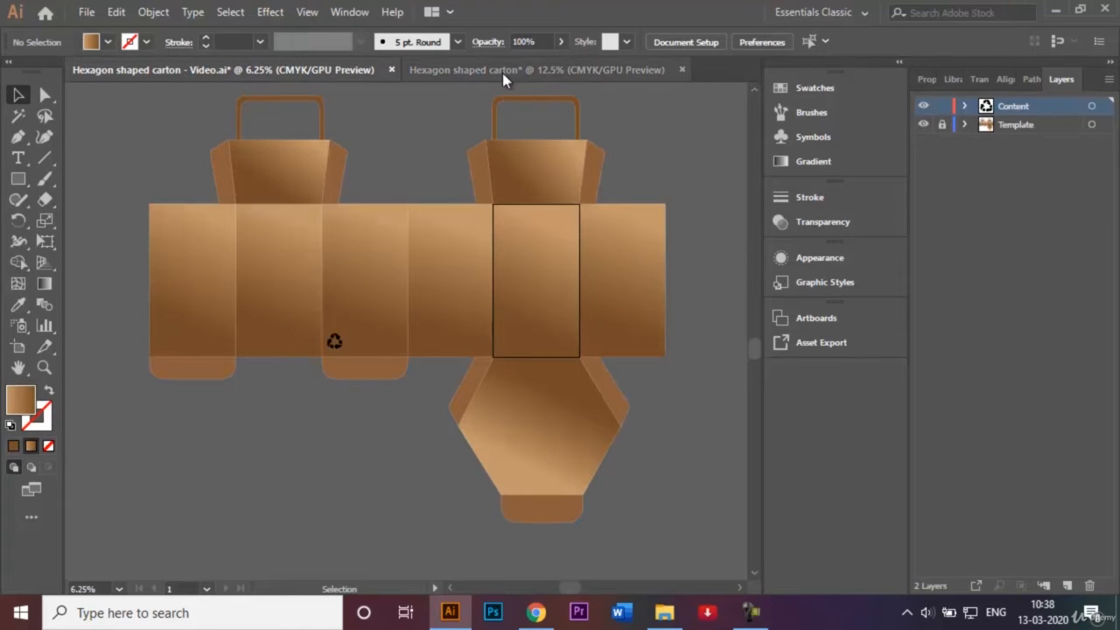
pyautogui.click(502, 72)
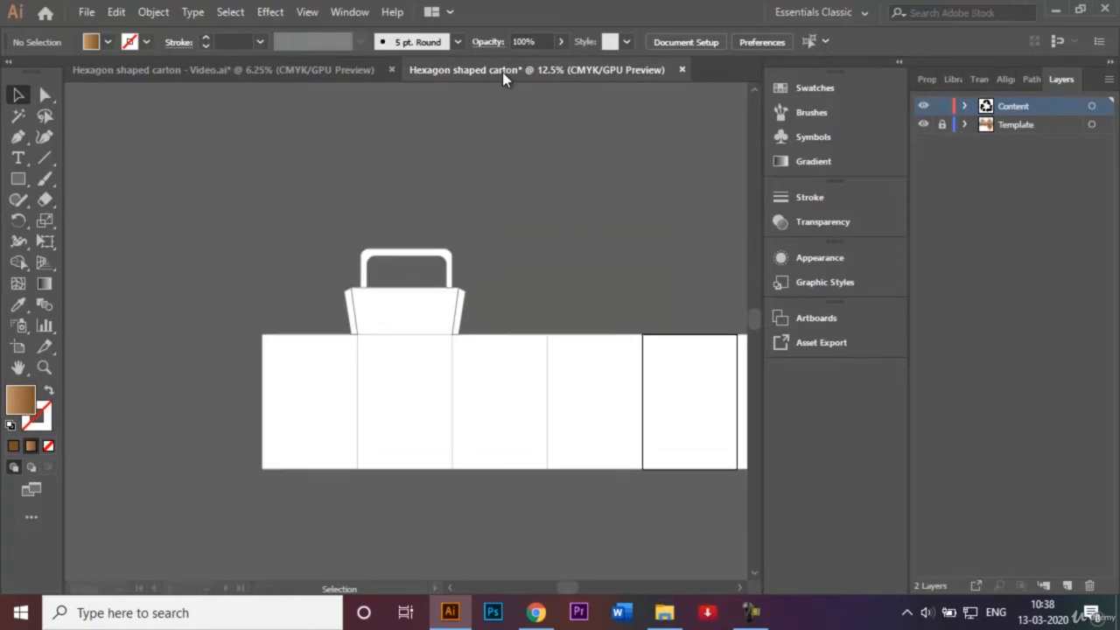
# Draw a shallow rectangle directly below the first side panel, spanning the panel's full width.
pyautogui.click(17, 180)
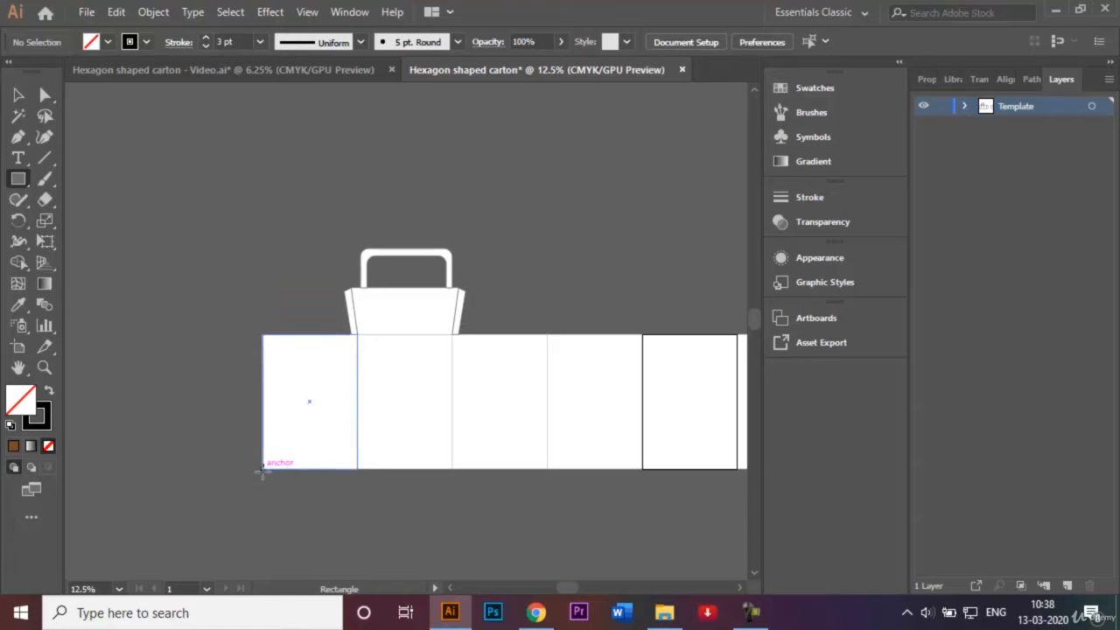
pyautogui.moveTo(266, 466); pyautogui.dragTo(356, 495)
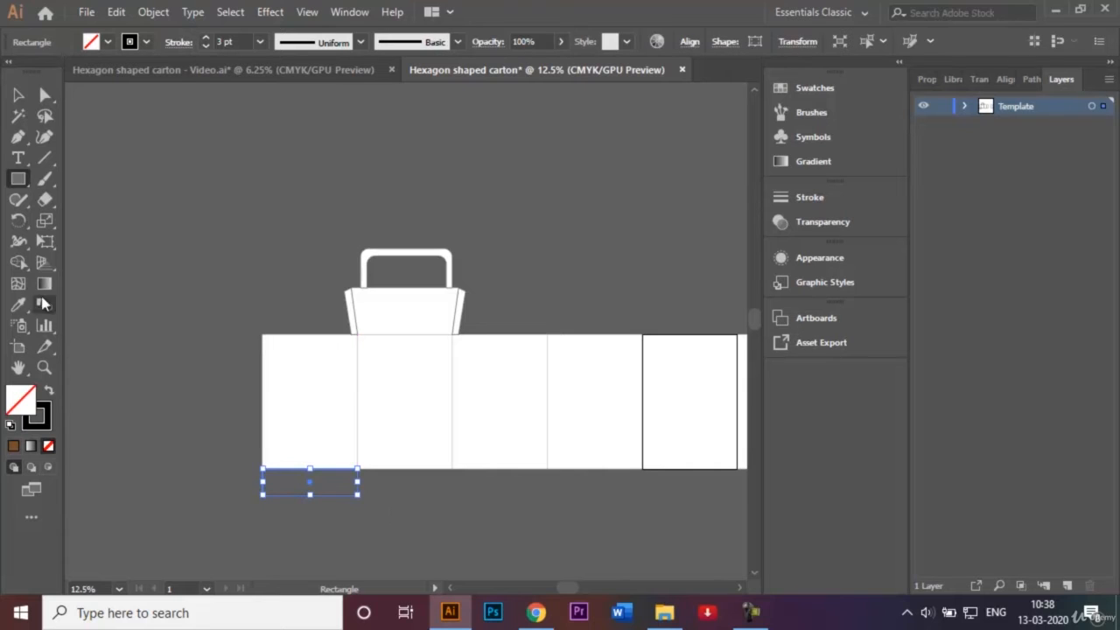
# Fill the shallow bottom flap rectangle below the first side panel with white.
pyautogui.click(109, 42)
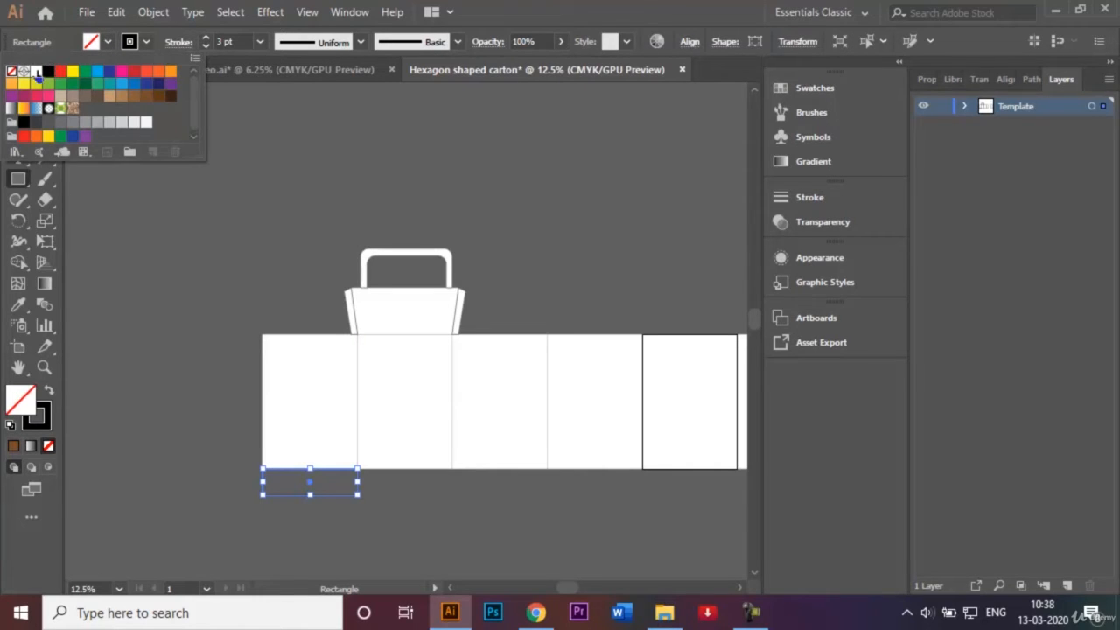
pyautogui.click(35, 73)
pyautogui.click(89, 229)
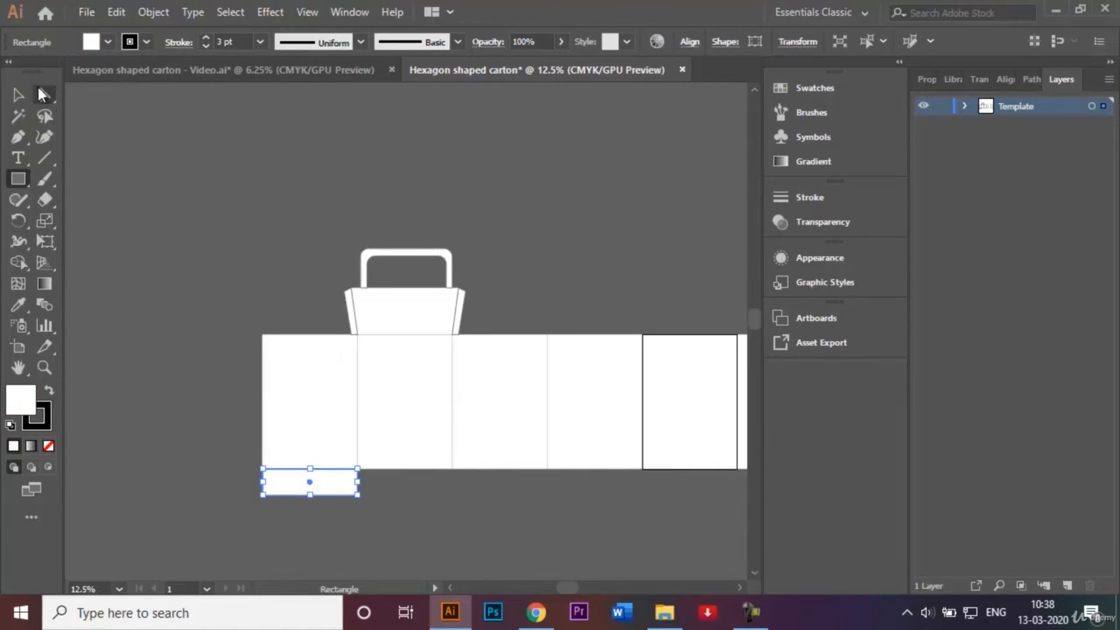
# Round both lower corners of the bottom flap as far as they go, to a radius of about 58 mm.
pyautogui.click(43, 94)
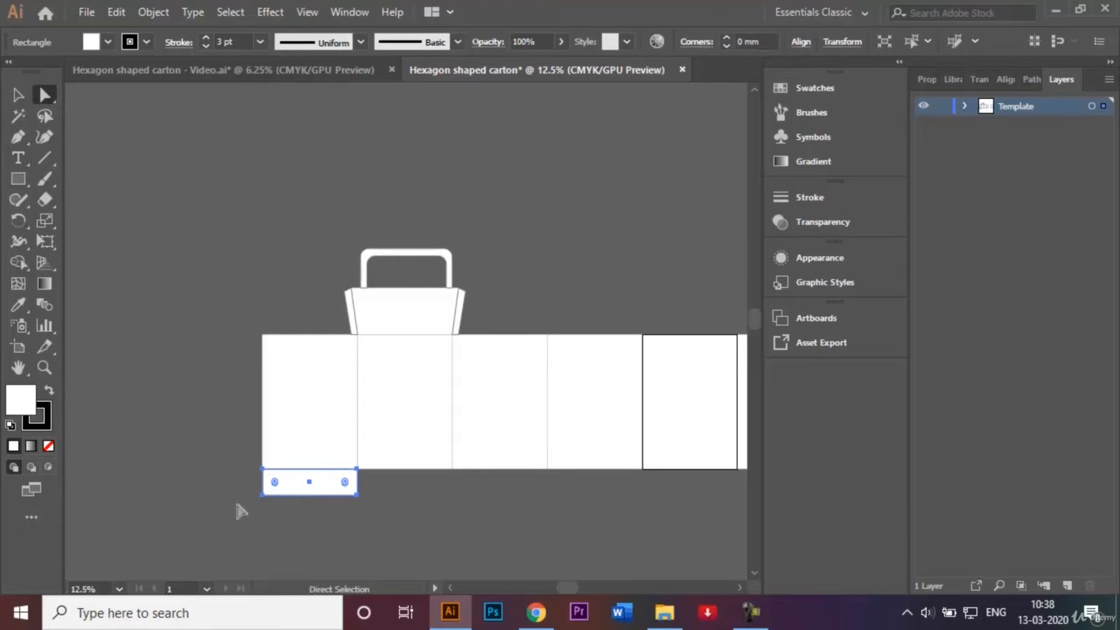
pyautogui.click(262, 494)
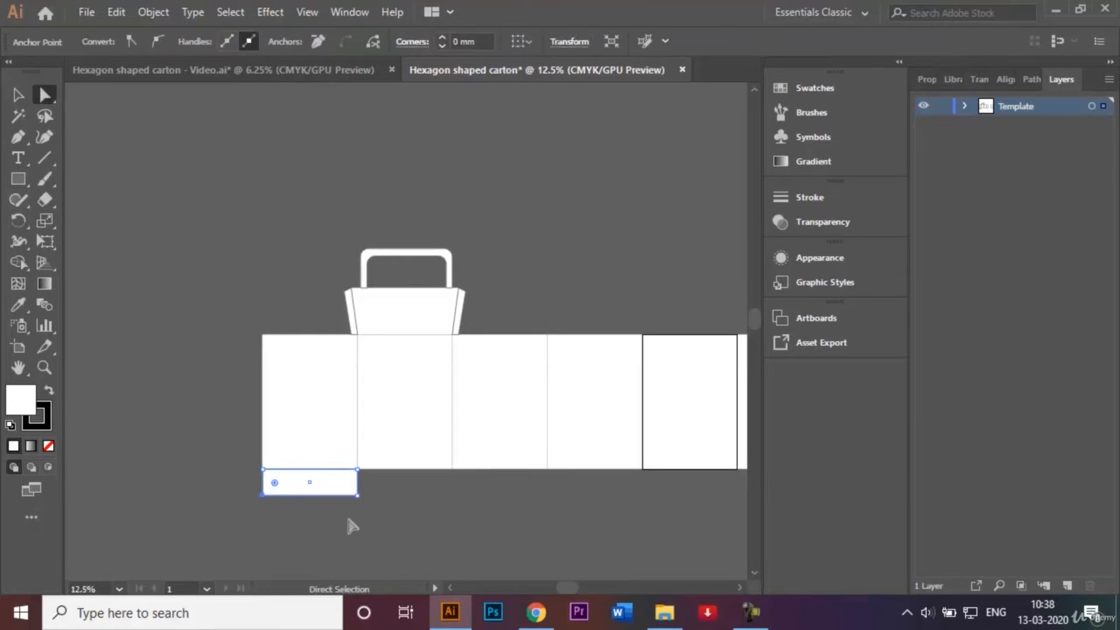
pyautogui.keyDown('shift'); pyautogui.click(357, 496); pyautogui.keyUp('shift')
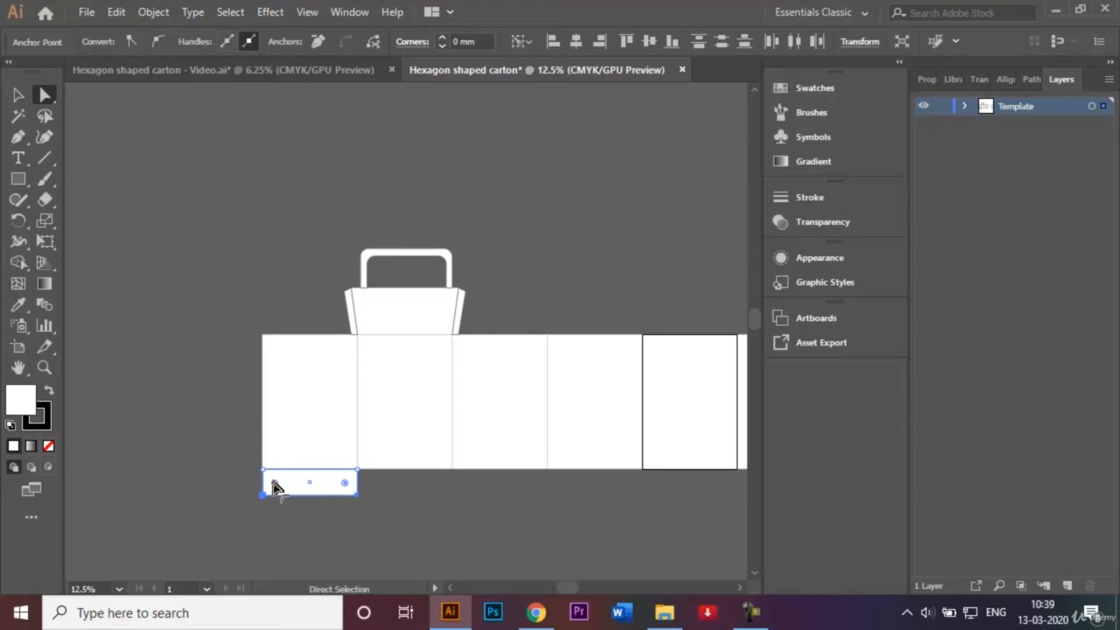
pyautogui.moveTo(273, 486); pyautogui.dragTo(308, 483)
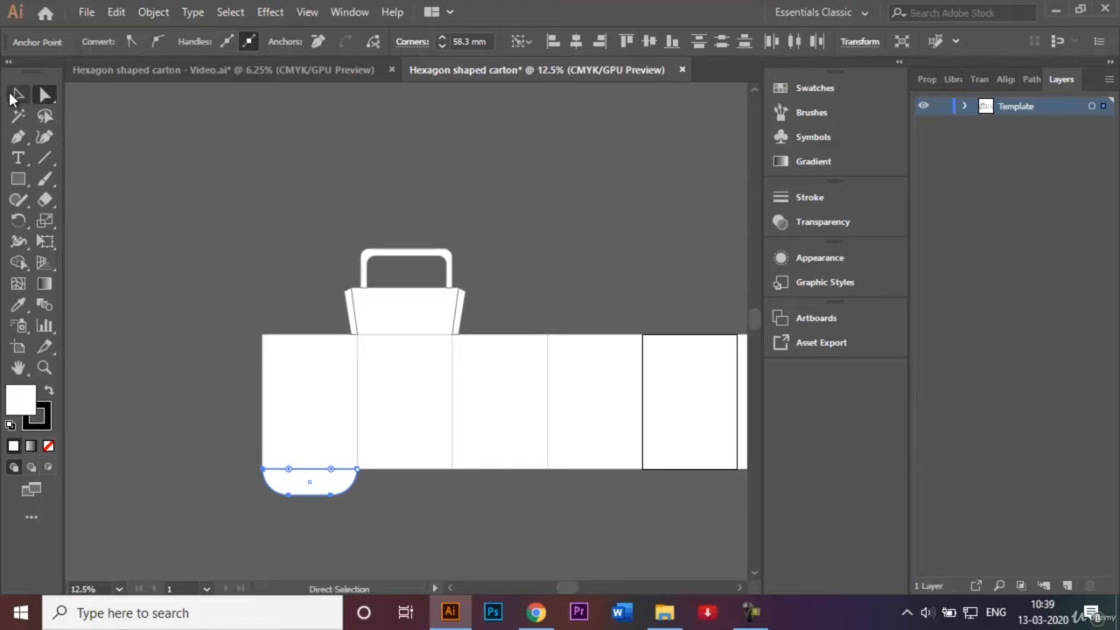
pyautogui.click(14, 96)
pyautogui.click(172, 358)
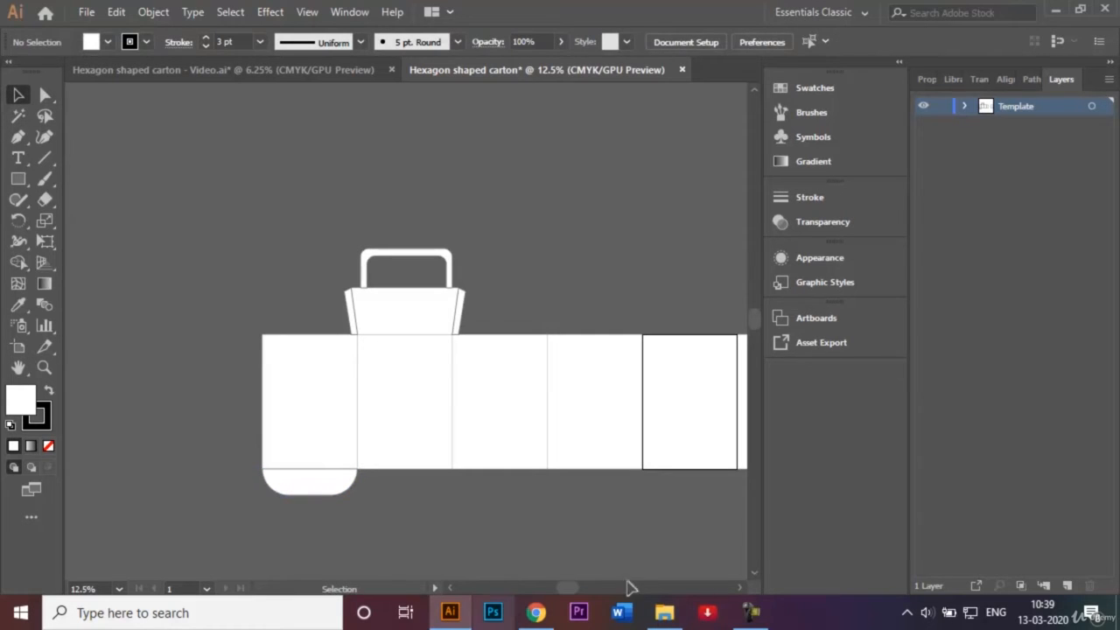
# Duplicate the rounded bottom flap and place the copy directly below the third side panel, matching its width.
pyautogui.click(742, 590)
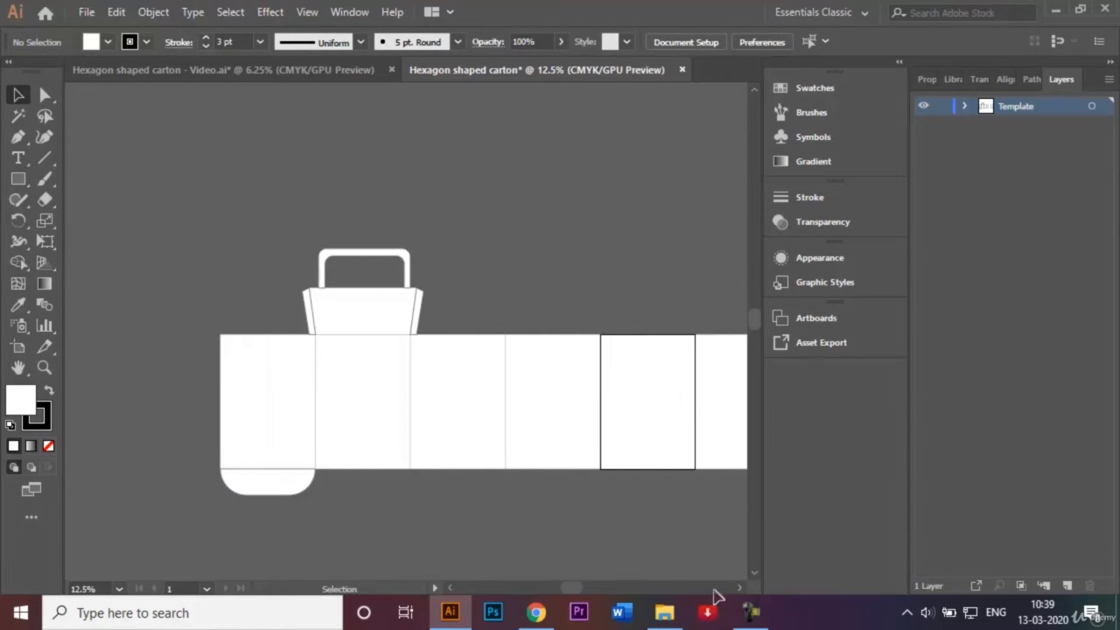
pyautogui.click(287, 482)
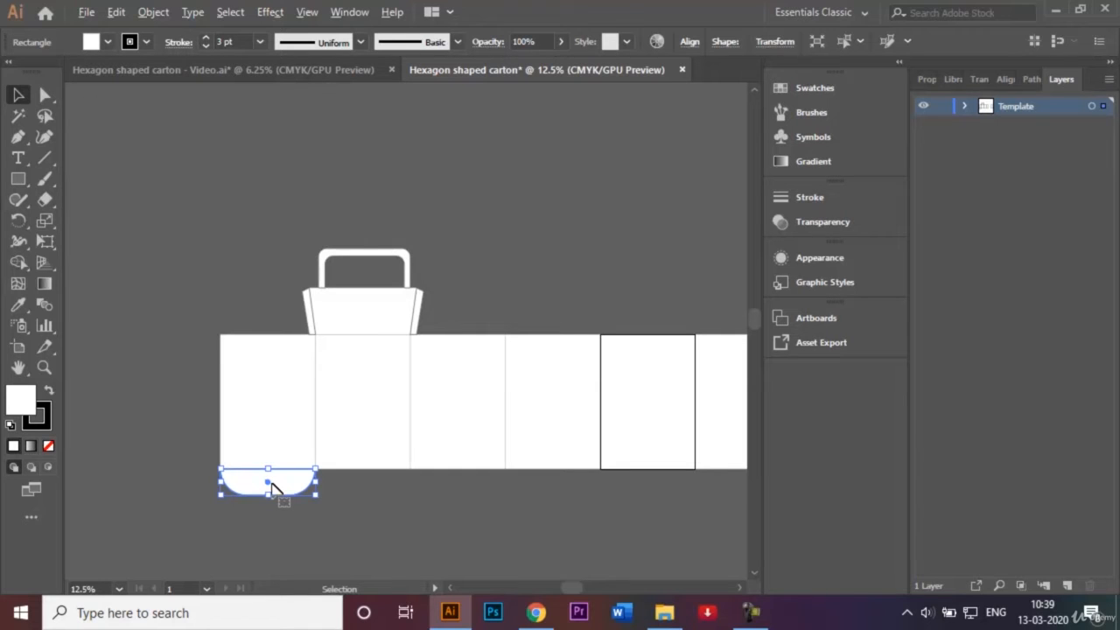
pyautogui.moveTo(271, 487); pyautogui.dragTo(464, 494)
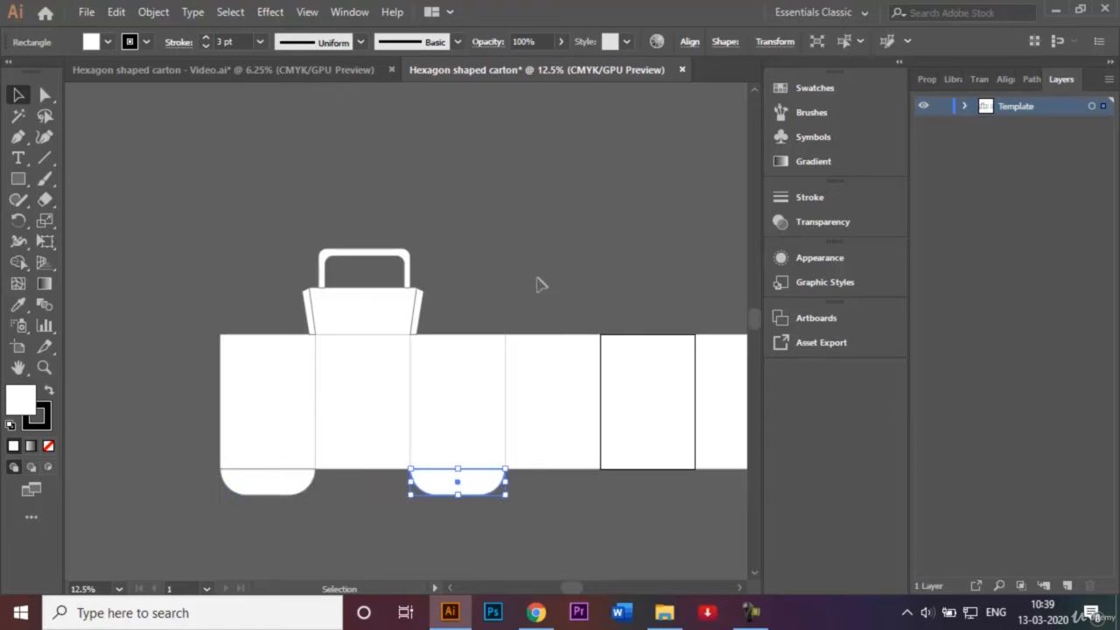
pyautogui.click(565, 214)
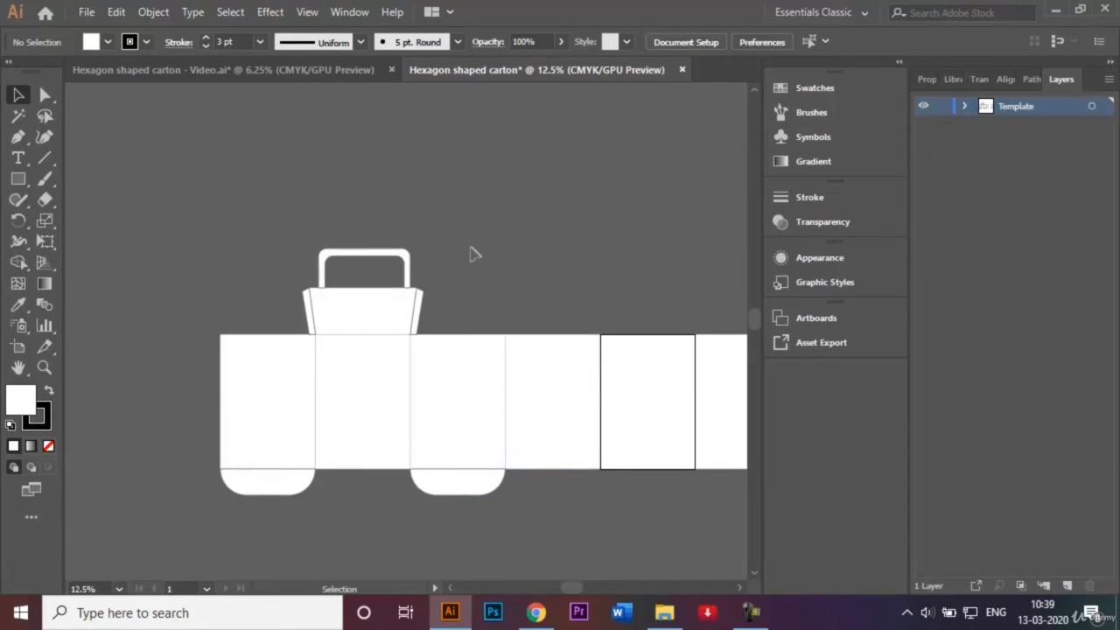
# Duplicate the whole top flap with its glue tabs and handle, placing the copy above the fifth side panel, the one outlined in black.
pyautogui.moveTo(275, 237); pyautogui.dragTo(453, 330)
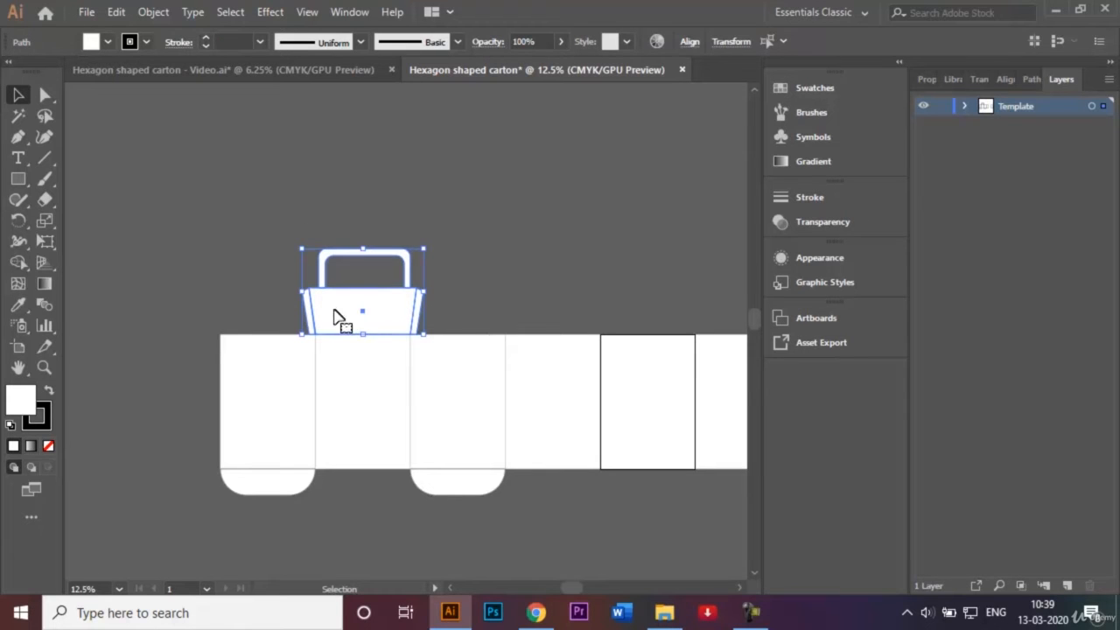
pyautogui.moveTo(364, 317); pyautogui.dragTo(648, 320)
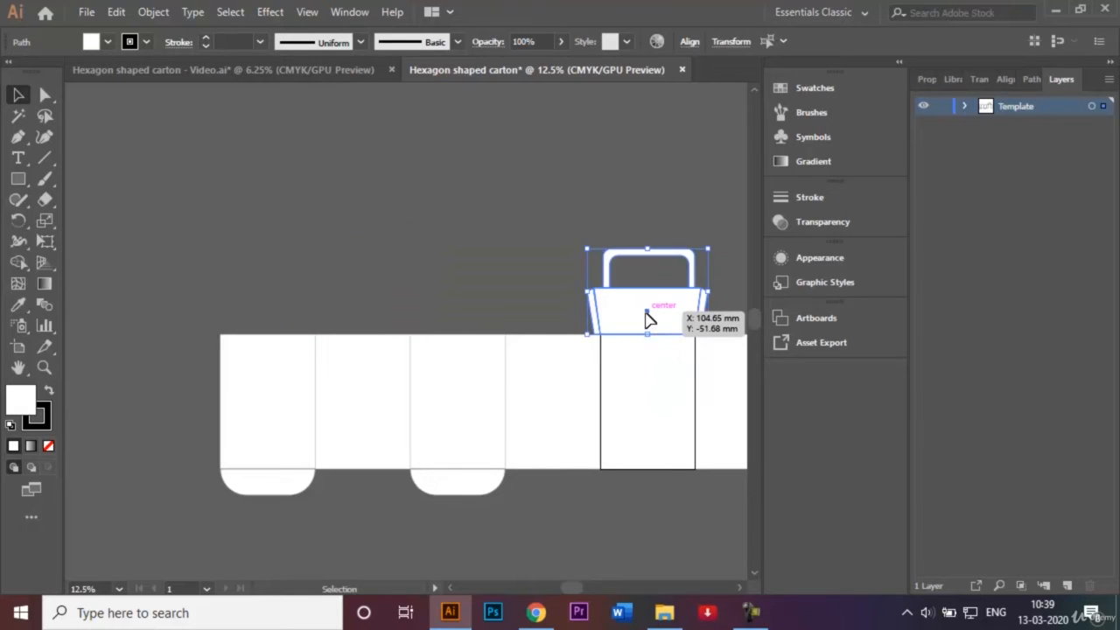
pyautogui.hotkey('ctrl', 'z')
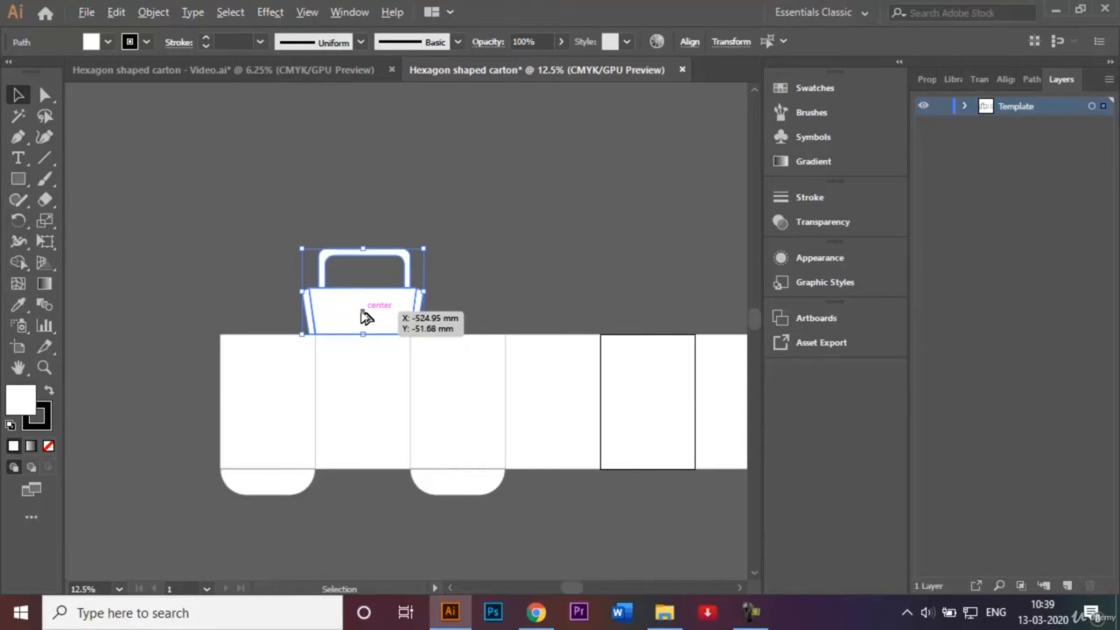
pyautogui.moveTo(364, 318); pyautogui.dragTo(645, 320)
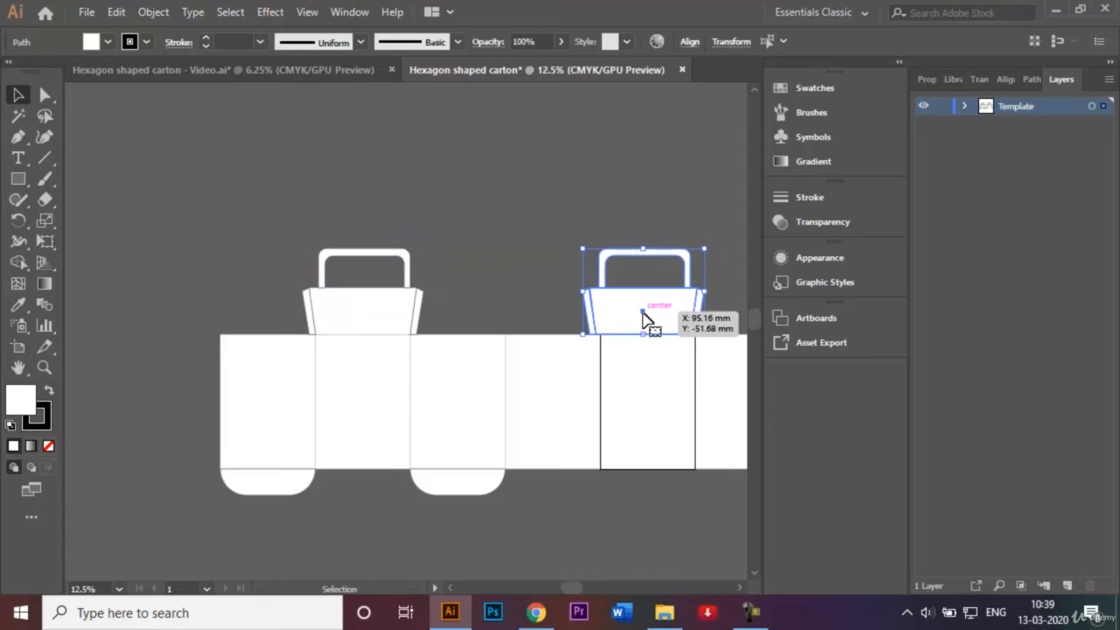
pyautogui.click(545, 193)
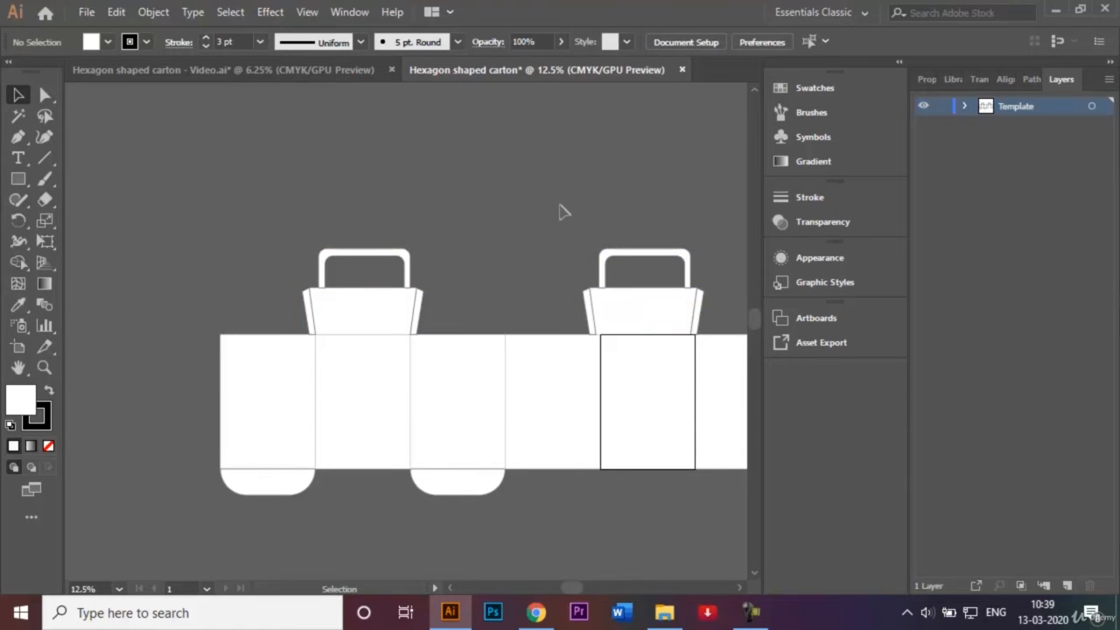
# Nudge the copied top flap and handle to the right until they line up with the fifth side panel.
pyautogui.click(697, 296)
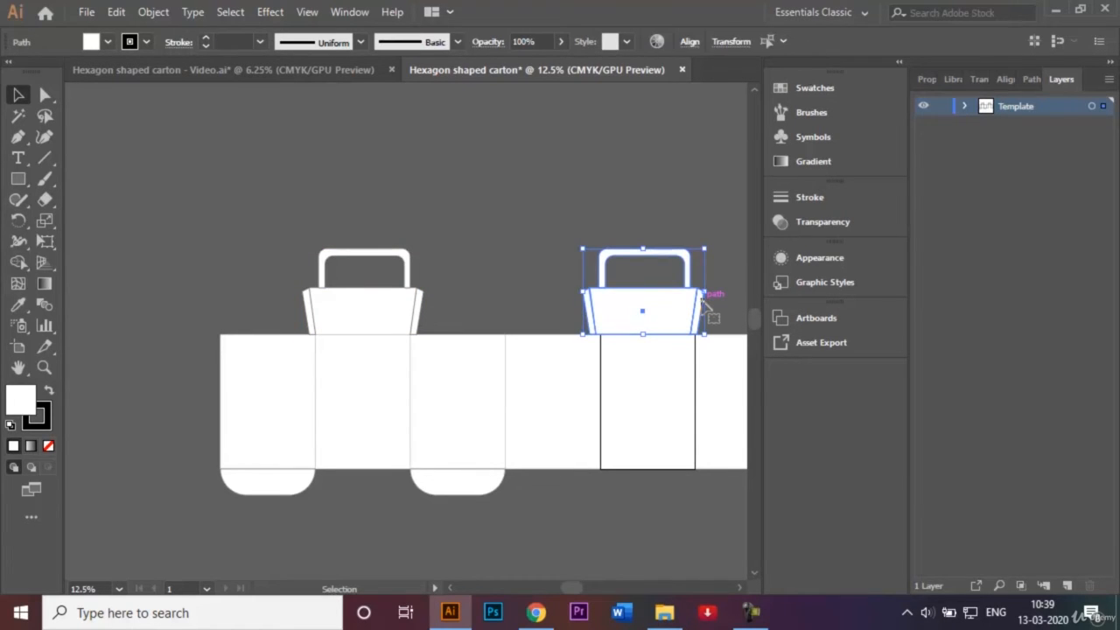
pyautogui.press('Right')
pyautogui.press('Right')
pyautogui.press('Right')
pyautogui.press('Right')
pyautogui.press('Right')
pyautogui.press('Right')
pyautogui.press('Right')
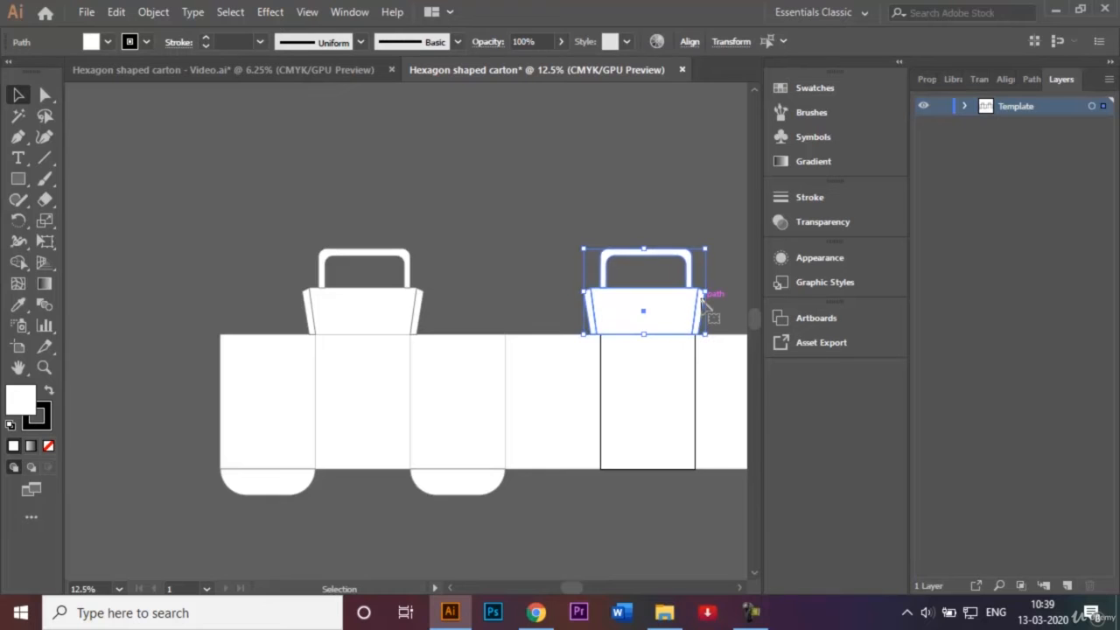
pyautogui.press('Right')
pyautogui.press('Right')
pyautogui.press('Right')
pyautogui.press('Right')
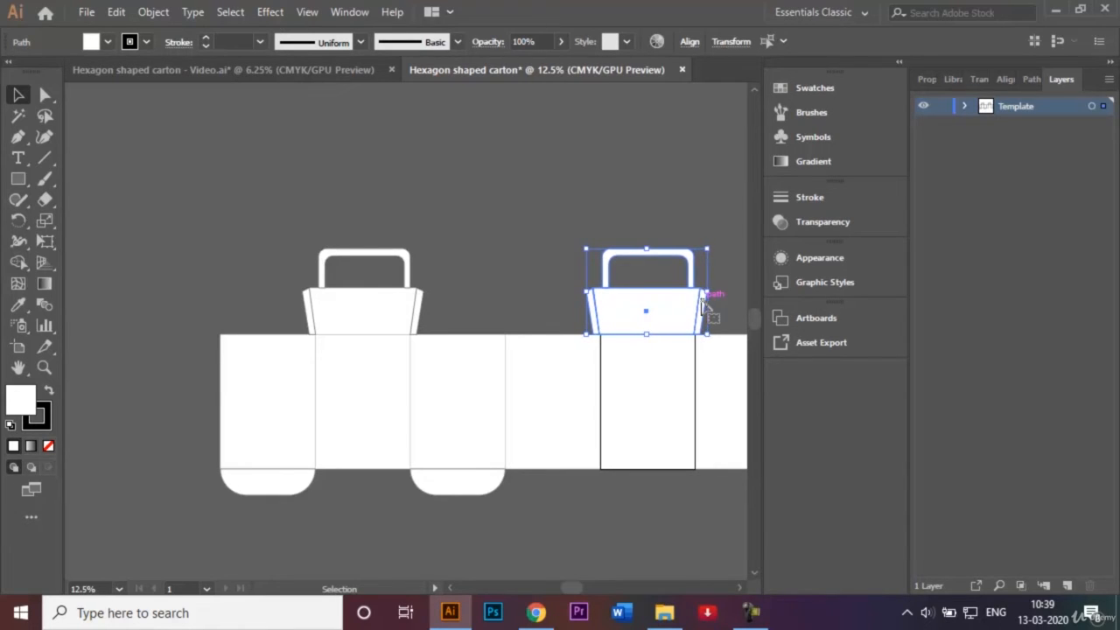
pyautogui.click(682, 201)
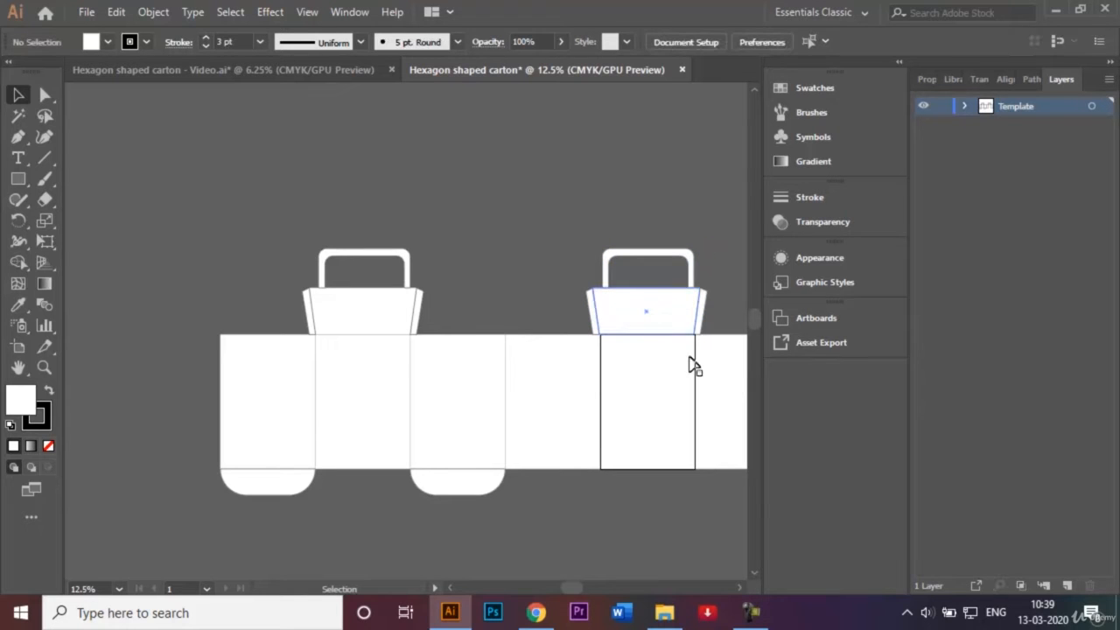
# Check the base in the reference document Hexagon shaped carton - Video.ai, and draw a white hexagon over the fifth side panel's lower edge in the template.
pyautogui.hscroll(5, 742, 596)
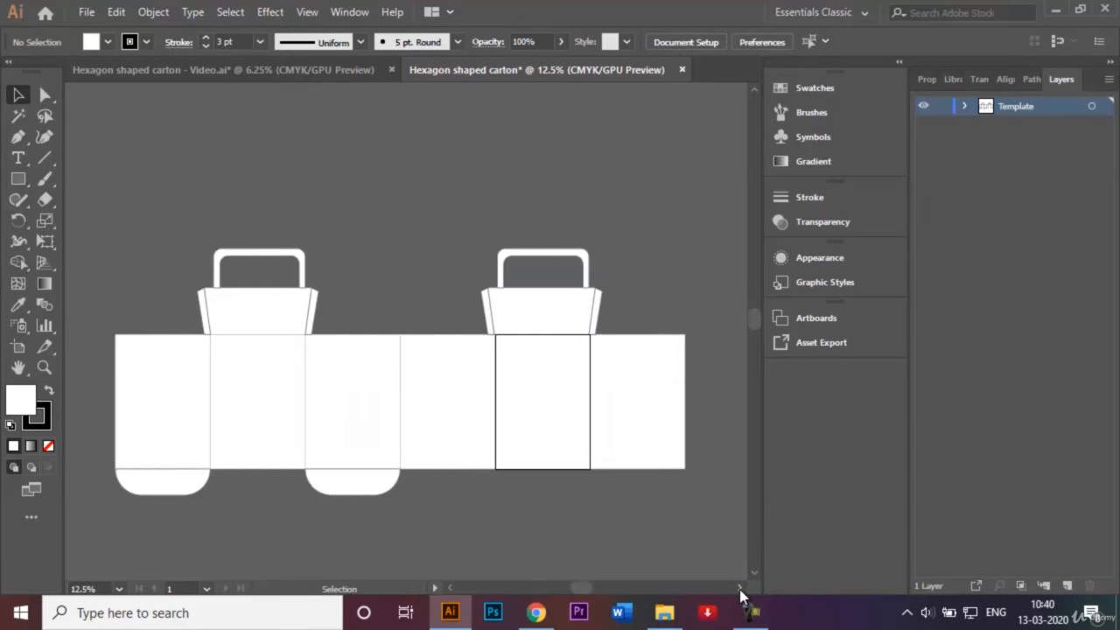
pyautogui.click(241, 68)
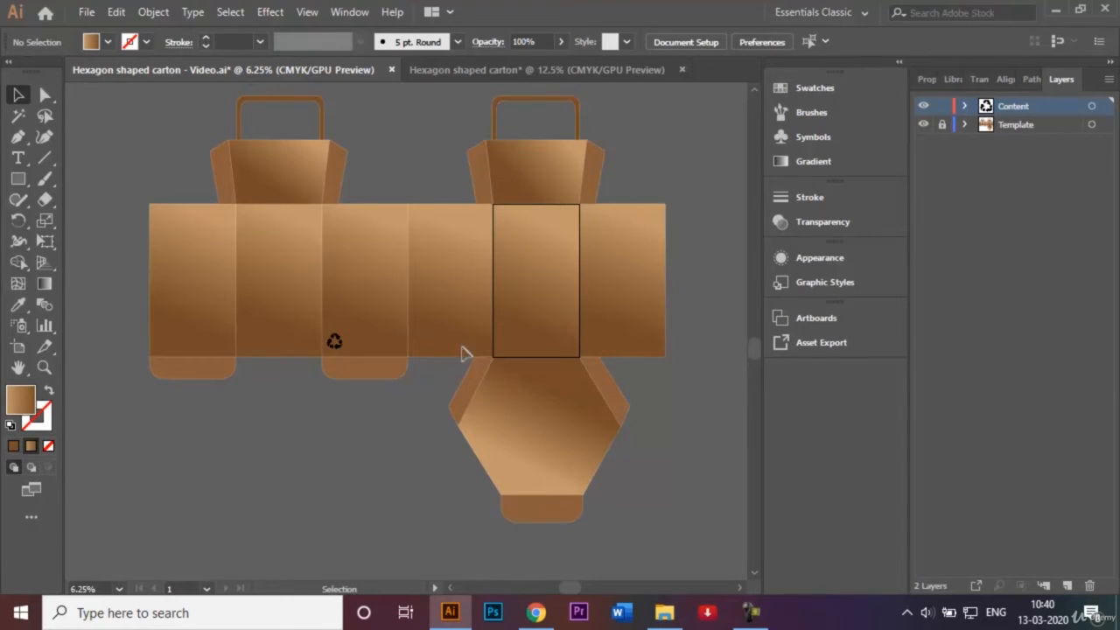
pyautogui.click(459, 68)
pyautogui.scroll(-2, 753, 579)
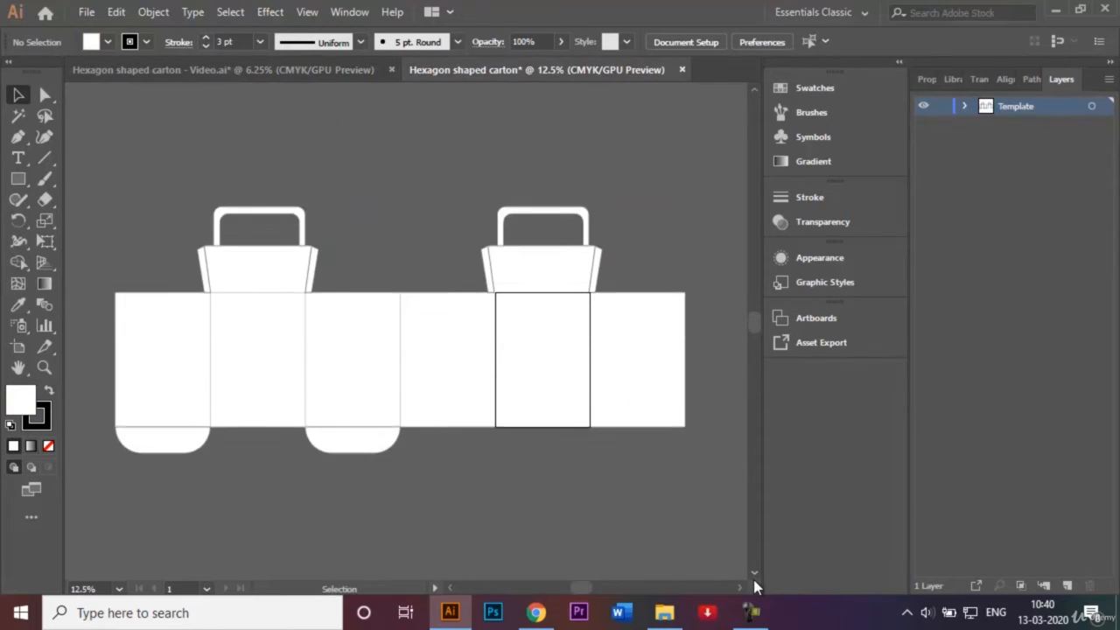
pyautogui.click(17, 180)
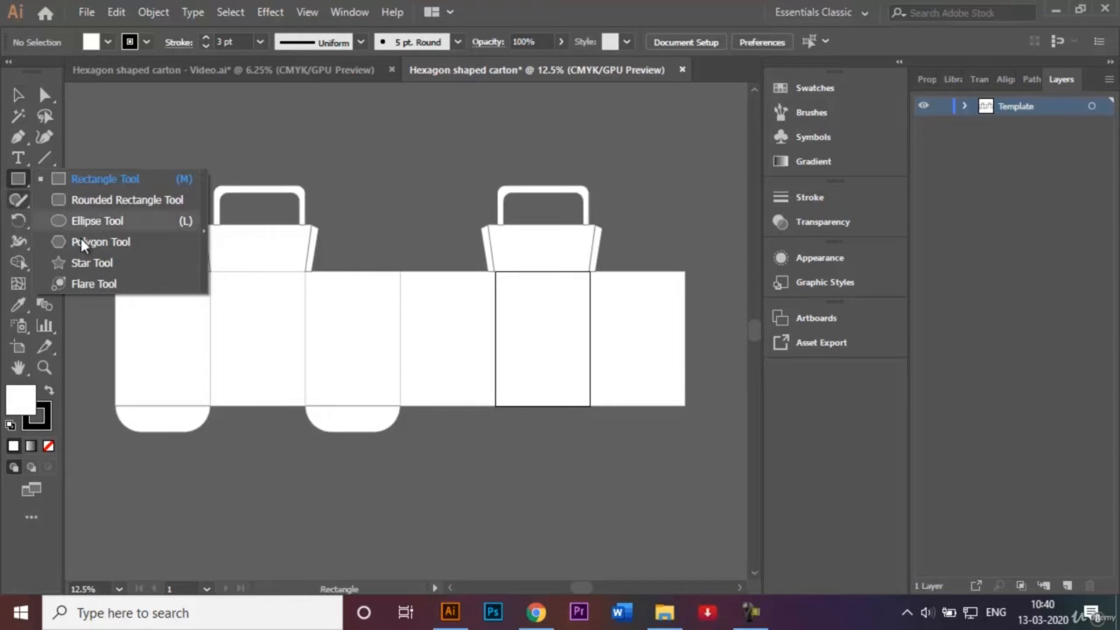
pyautogui.click(109, 242)
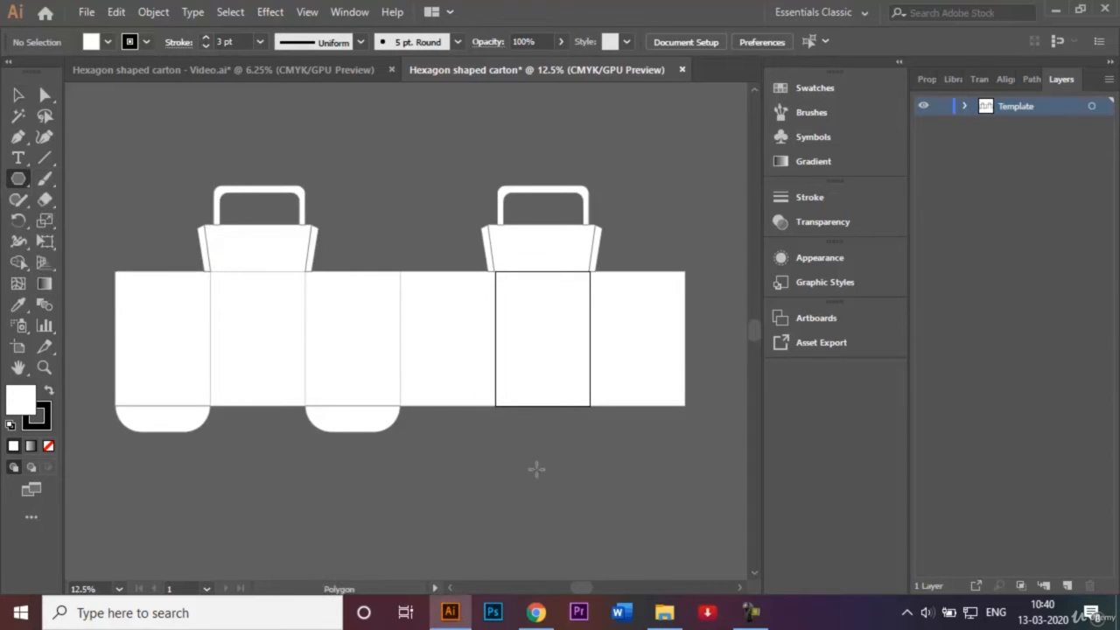
pyautogui.moveTo(532, 461); pyautogui.dragTo(577, 527)
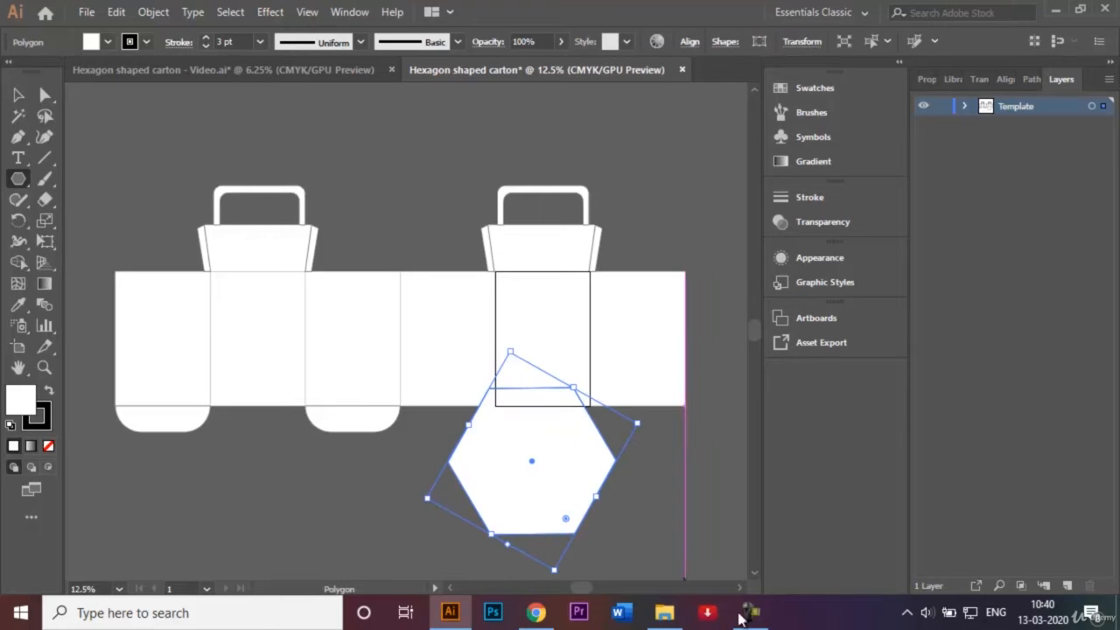
pyautogui.moveTo(750, 617)
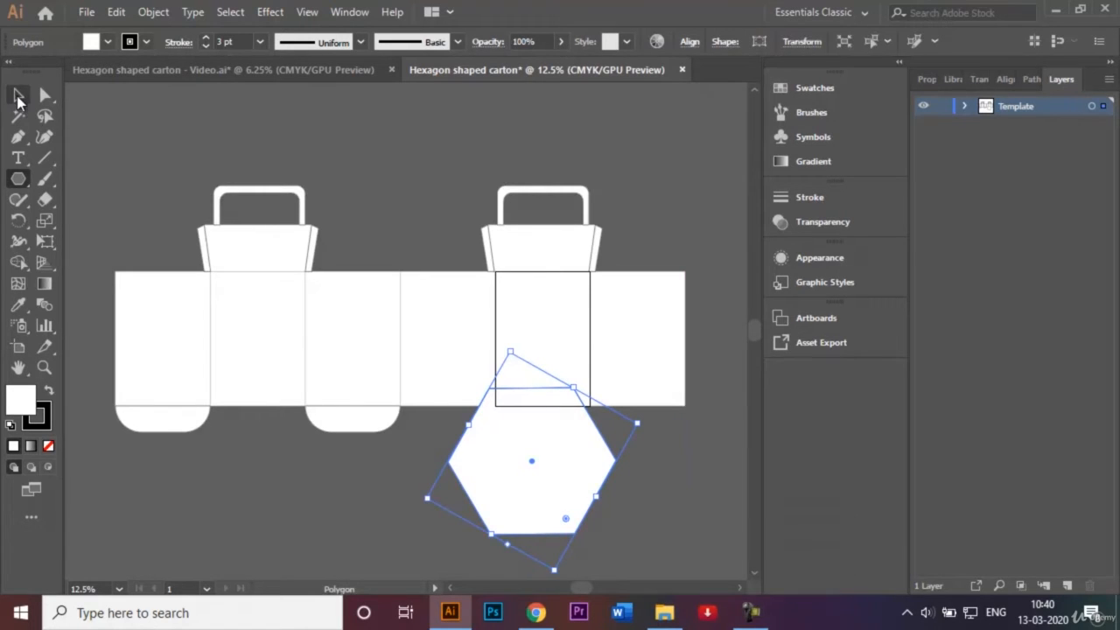
# Move the hexagon against the fifth side panel's bottom edge and rotate it slightly so its top side is horizontal.
pyautogui.click(18, 95)
pyautogui.moveTo(530, 465); pyautogui.dragTo(548, 484)
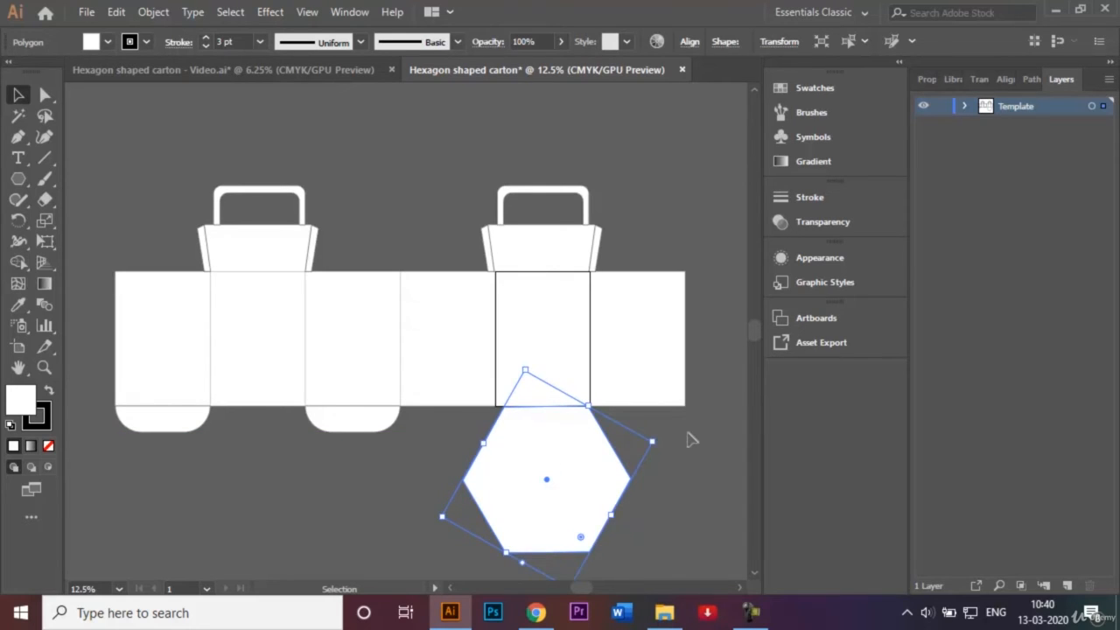
pyautogui.hotkey('ctrl', '+')
pyautogui.hotkey('ctrl', '+')
pyautogui.hotkey('ctrl', '+')
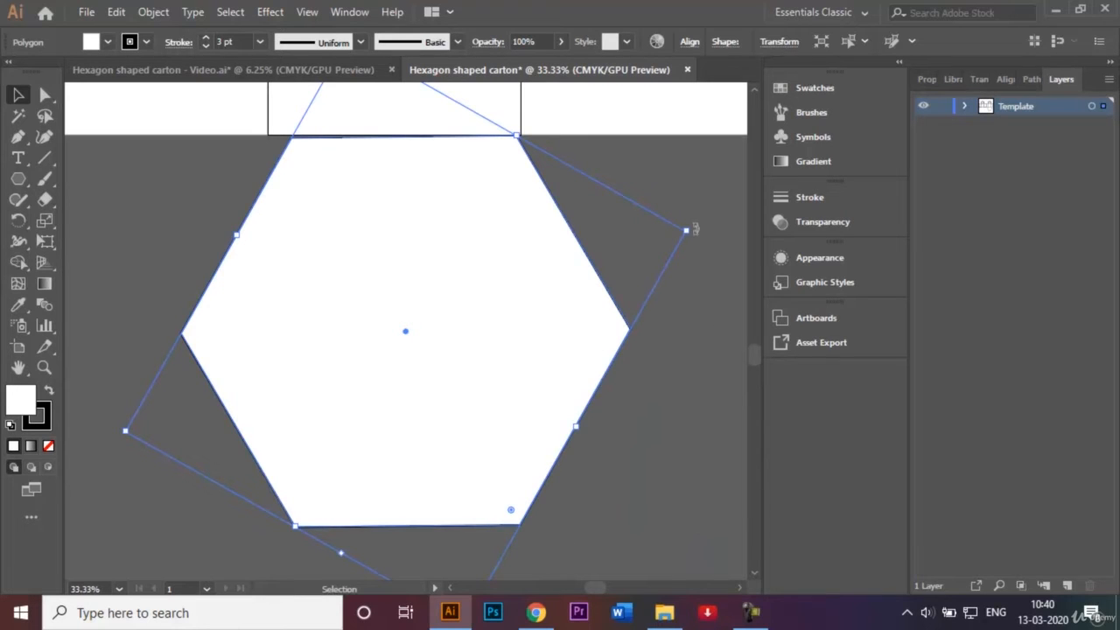
pyautogui.moveTo(694, 229); pyautogui.dragTo(695, 234)
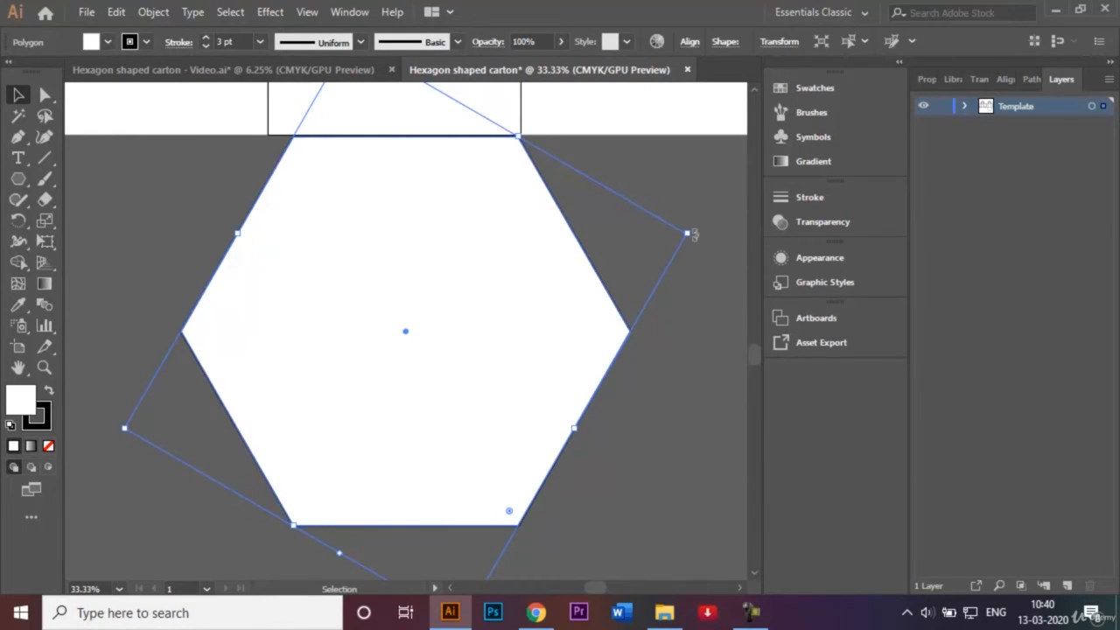
pyautogui.click(698, 181)
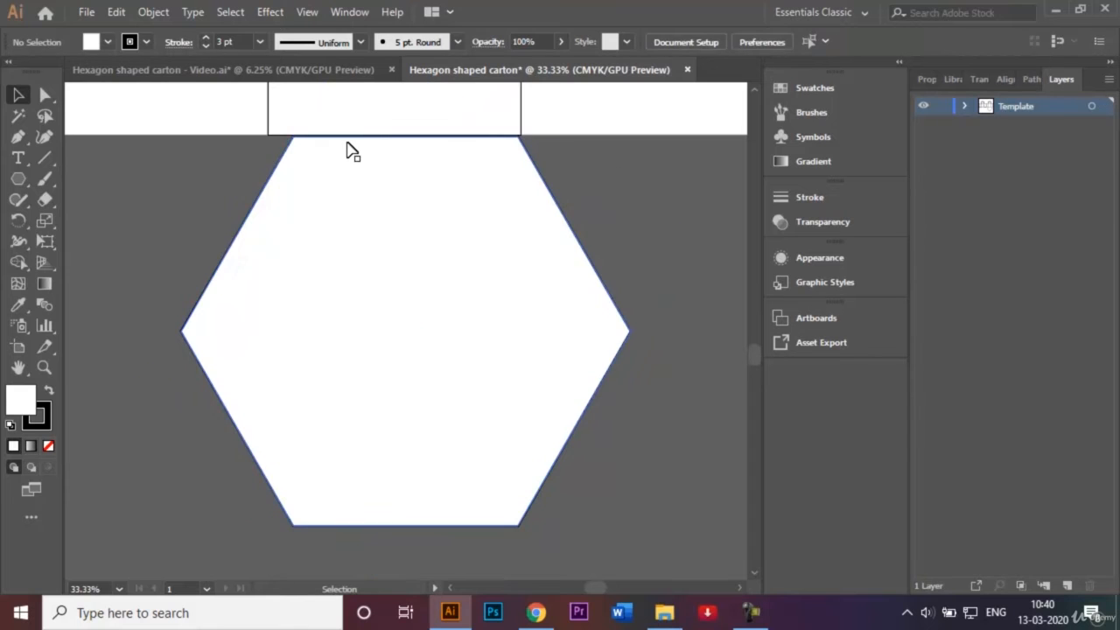
# Nudge the hexagon to the left until it is centred under the fifth side panel.
pyautogui.click(344, 189)
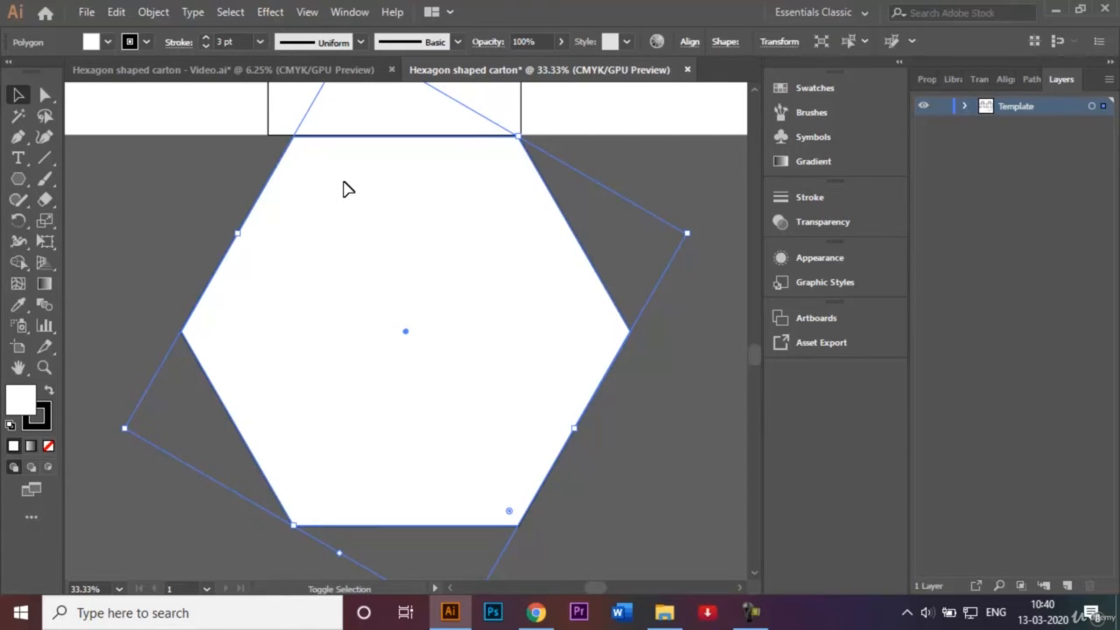
pyautogui.hotkey('shift', 'Left')
pyautogui.hotkey('shift', 'Left')
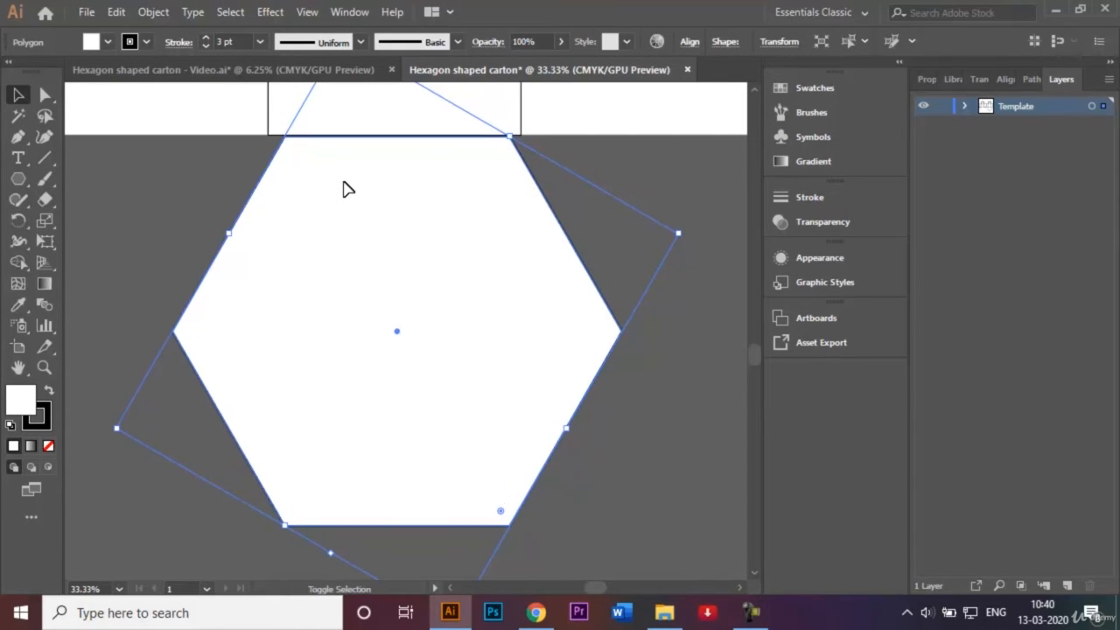
pyautogui.hotkey('shift', 'Left')
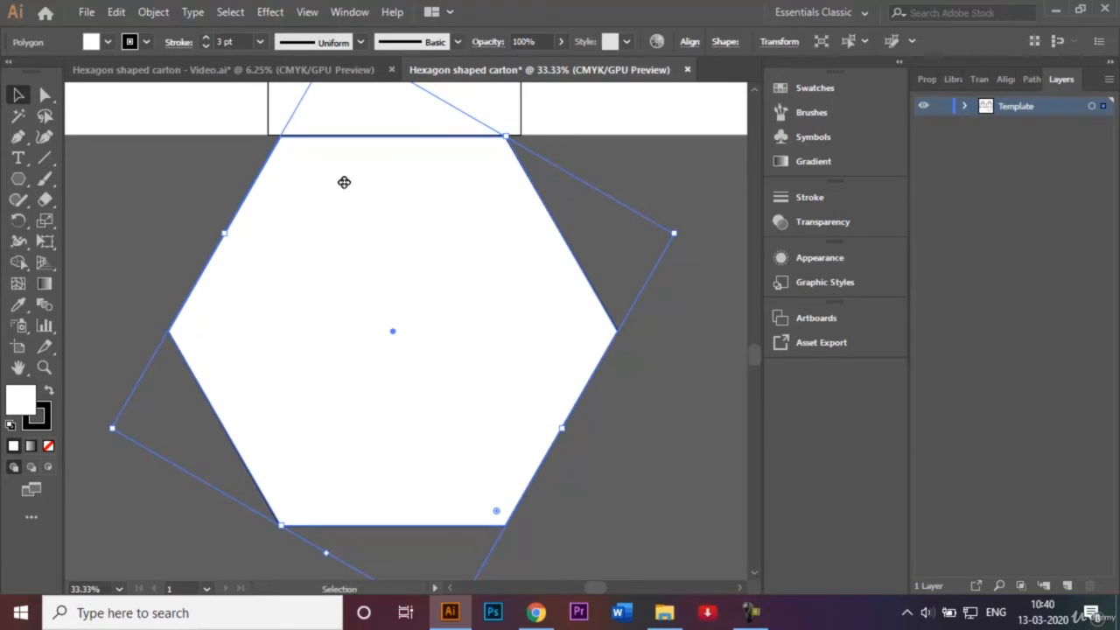
pyautogui.click(150, 200)
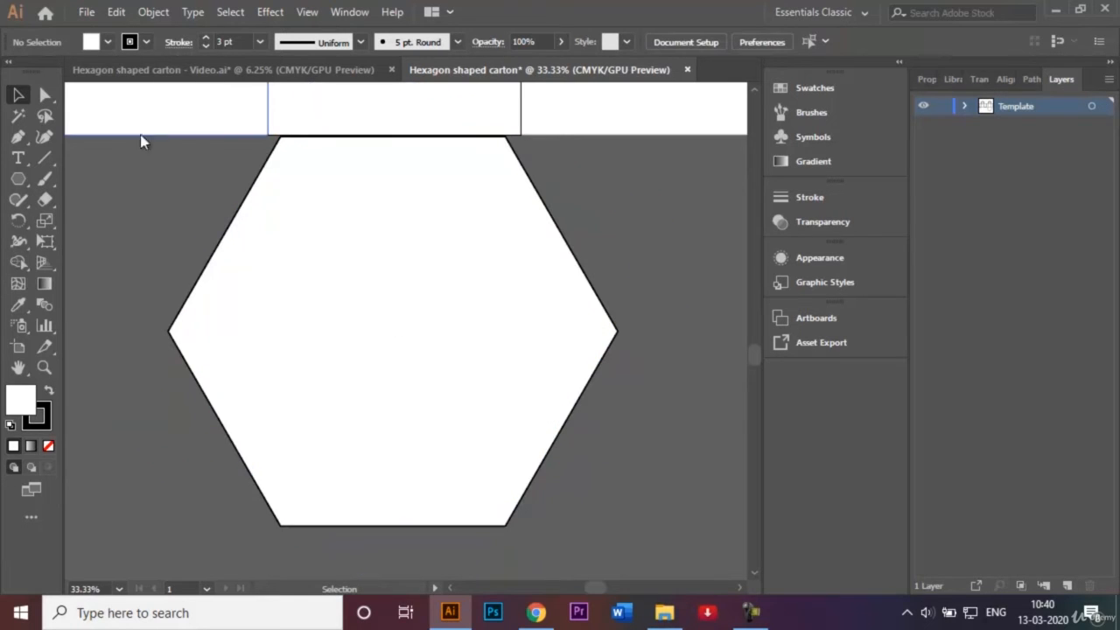
# Move the hexagon's two top corner points outward onto the fifth side panel's bottom corners so the top edge matches the panel's width.
pyautogui.click(46, 95)
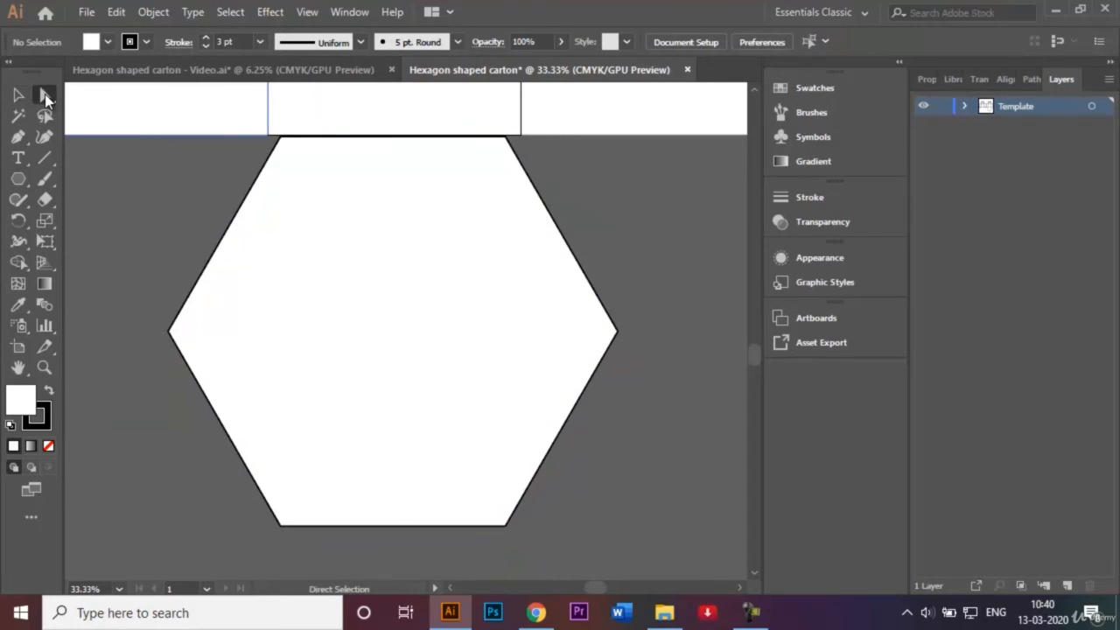
pyautogui.click(280, 137)
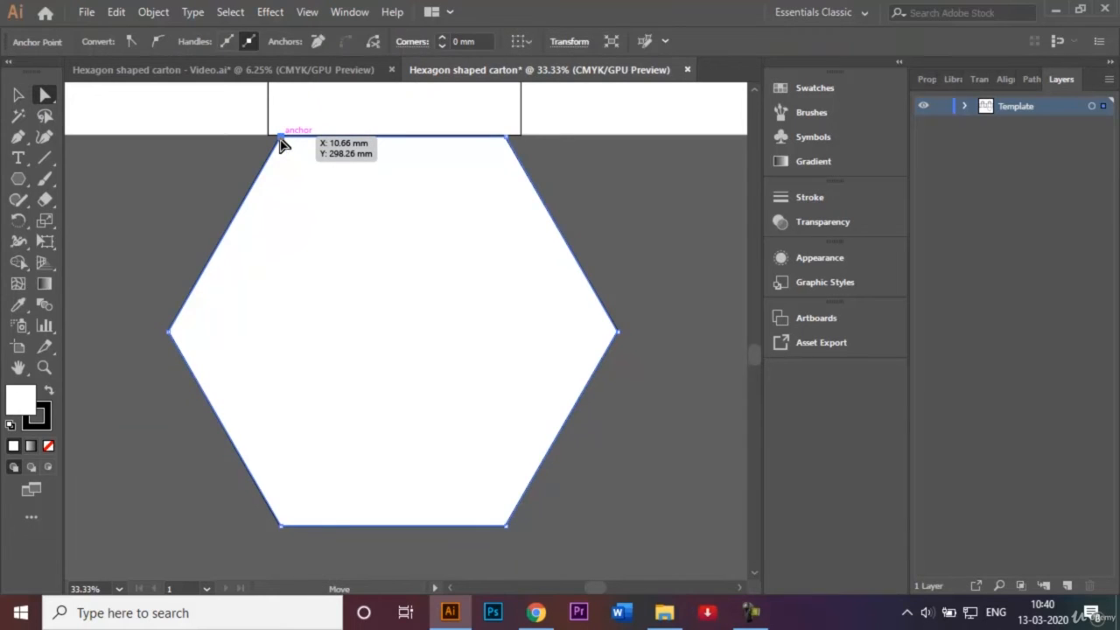
pyautogui.moveTo(280, 140); pyautogui.dragTo(270, 138)
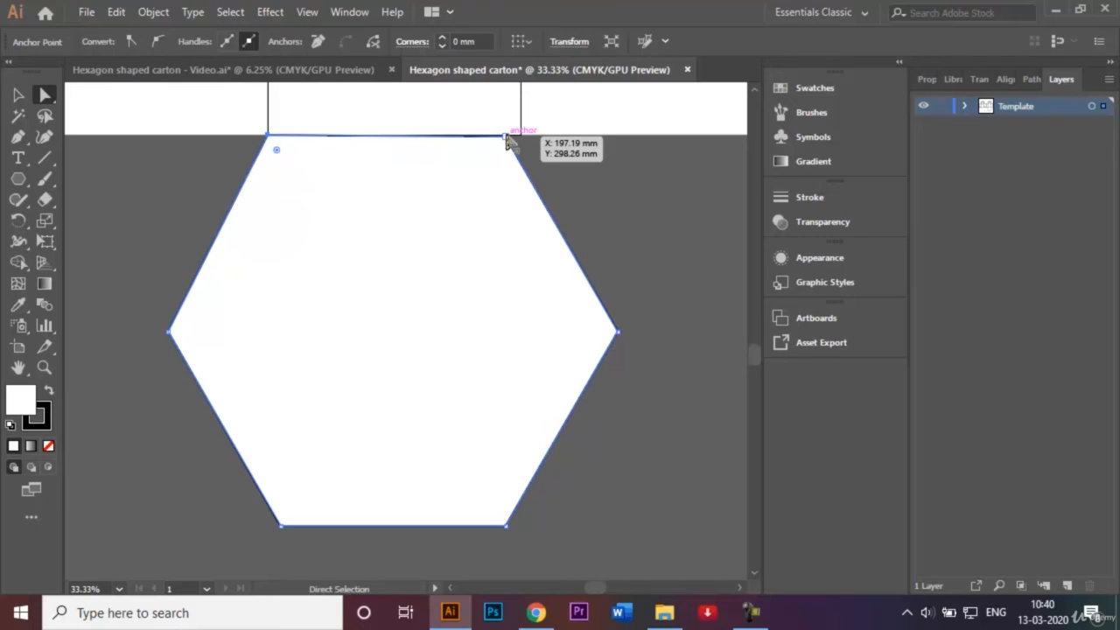
pyautogui.moveTo(506, 136); pyautogui.dragTo(521, 137)
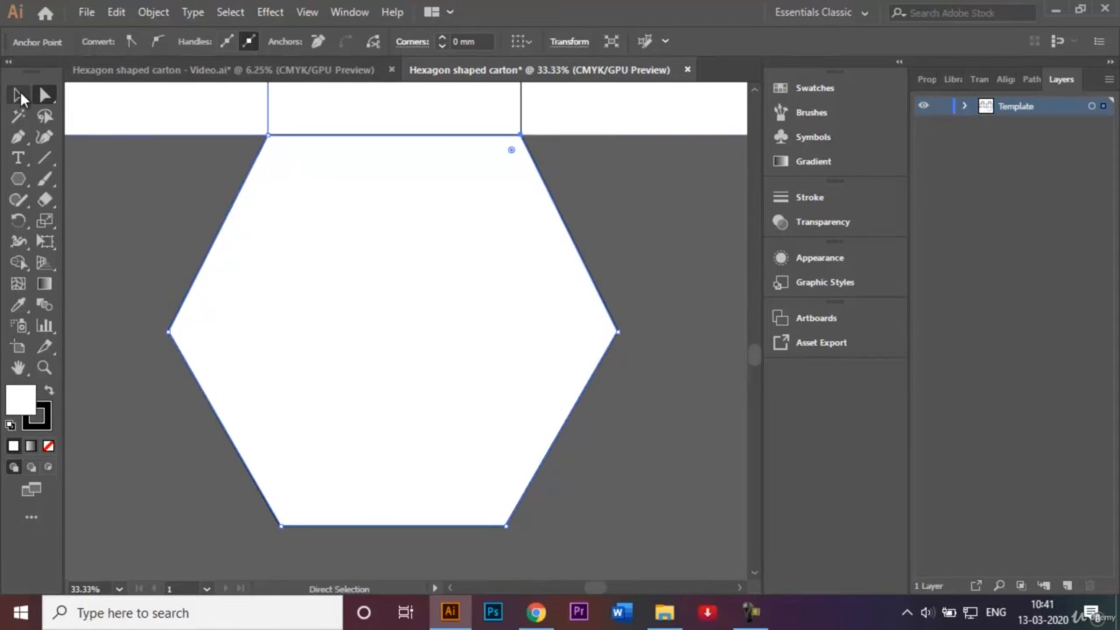
pyautogui.click(19, 95)
pyautogui.click(147, 251)
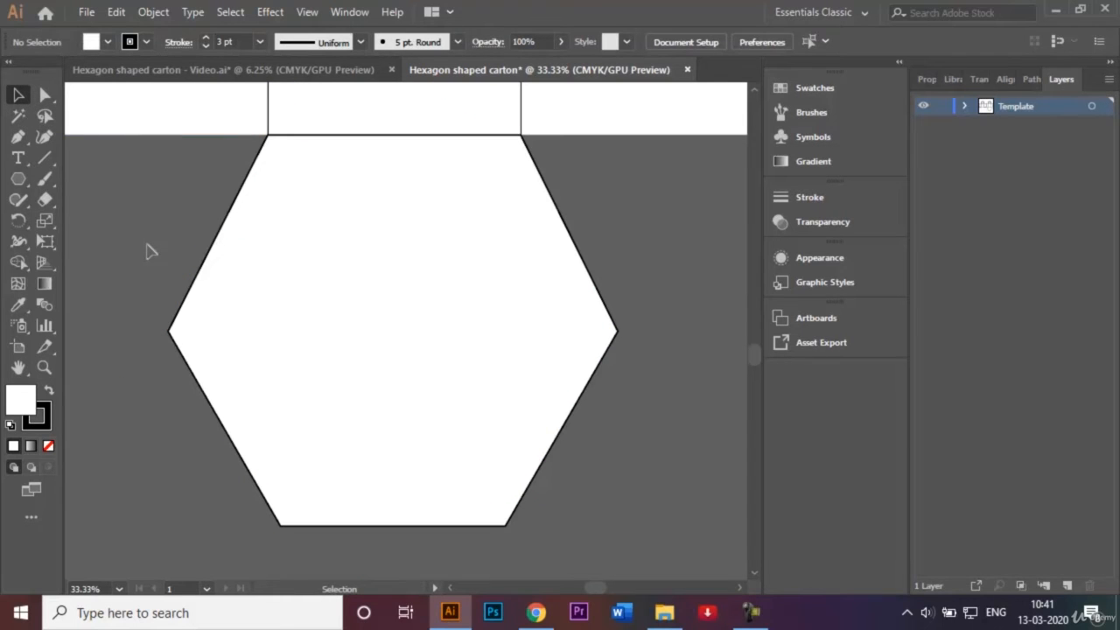
# Check the base tabs in the reference document, and draw a four-sided glue tab along the hexagon's upper-left edge, its outer edge about 150 mm long.
pyautogui.click(316, 70)
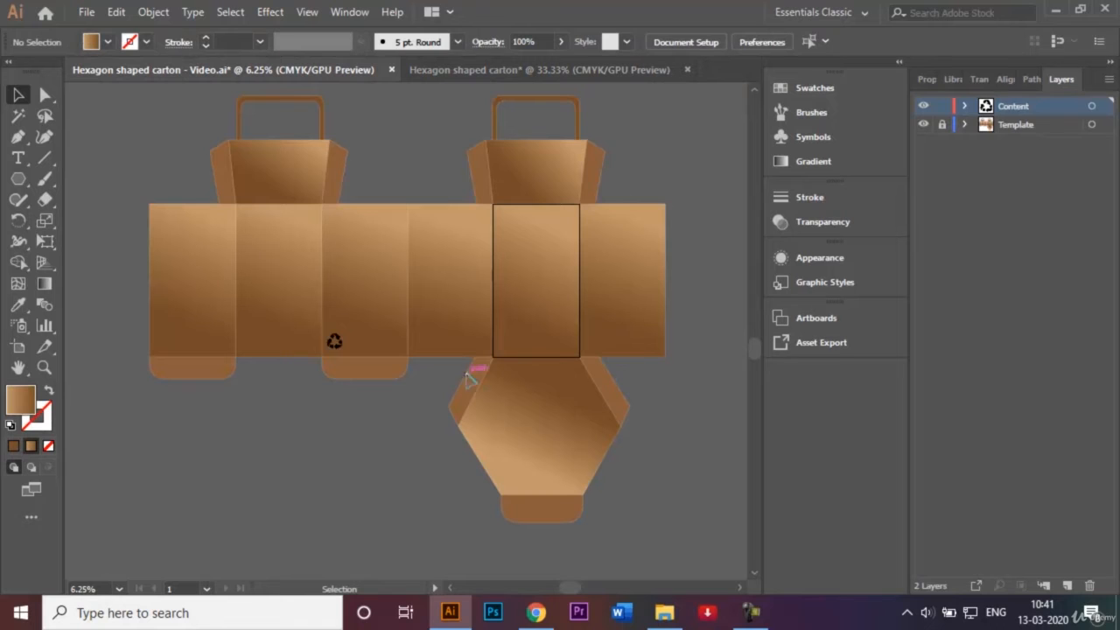
pyautogui.click(461, 69)
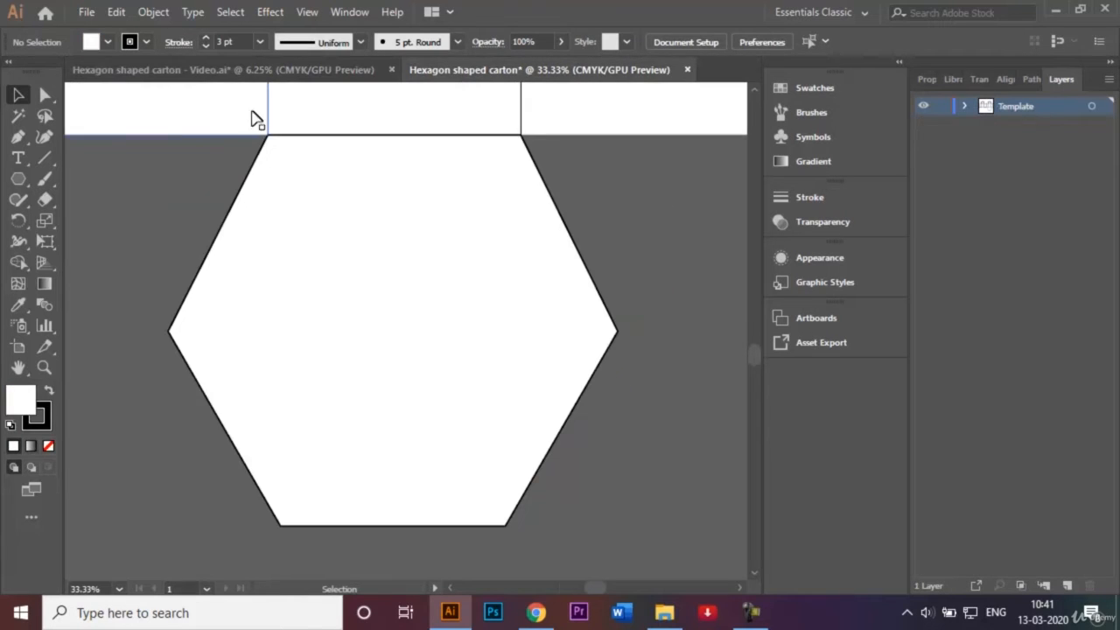
pyautogui.click(17, 138)
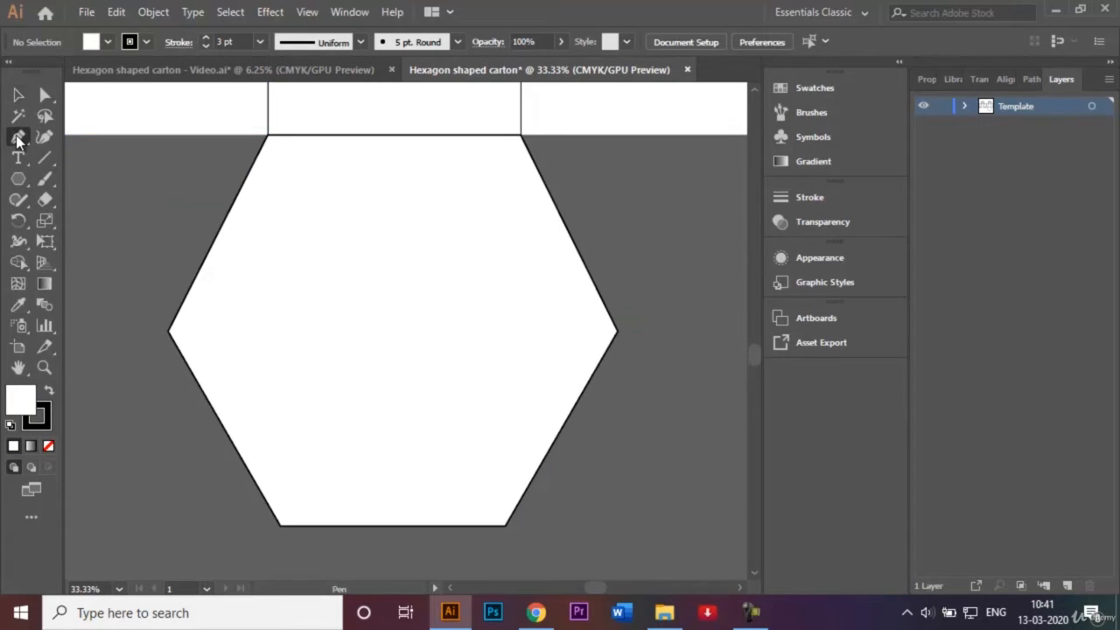
pyautogui.moveTo(267, 135); pyautogui.dragTo(159, 305)
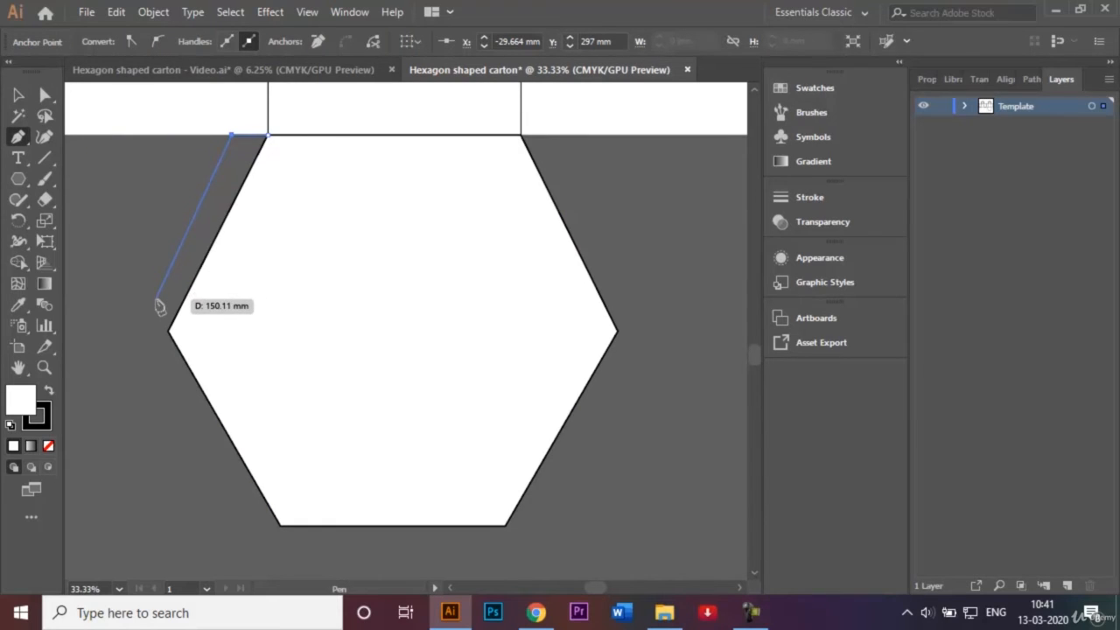
pyautogui.click(156, 299)
pyautogui.click(166, 332)
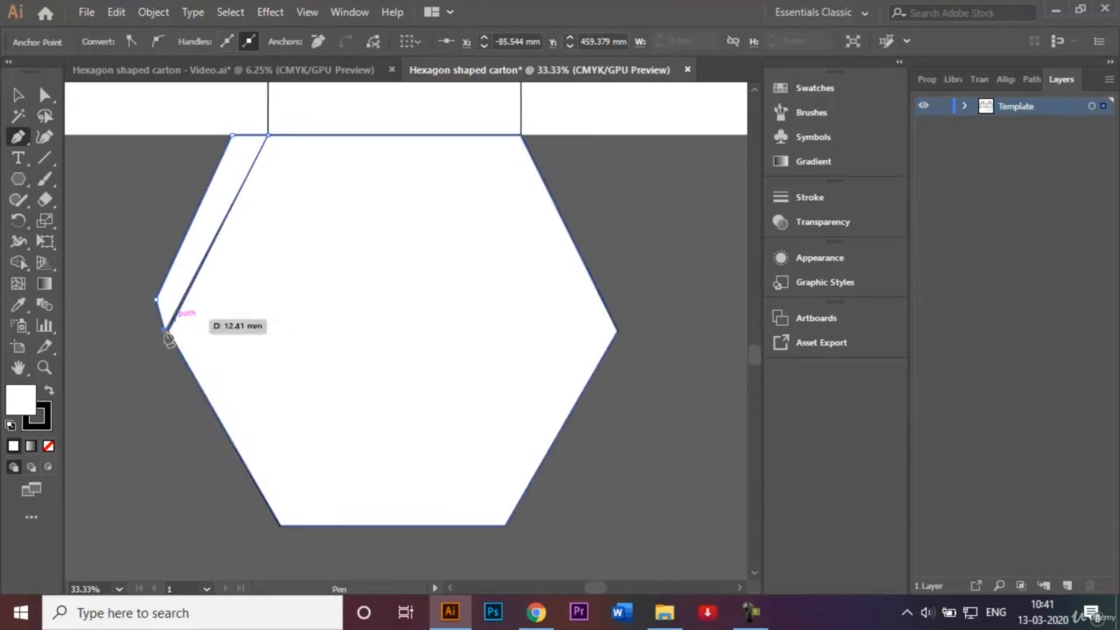
pyautogui.hotkey('ctrl', 'z')
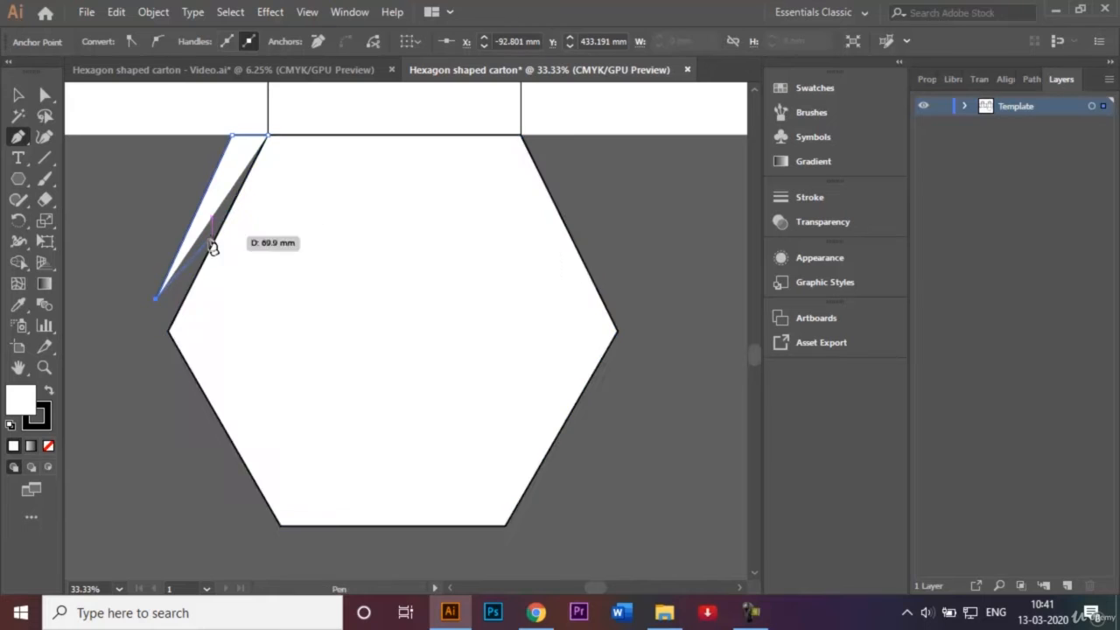
pyautogui.click(167, 332)
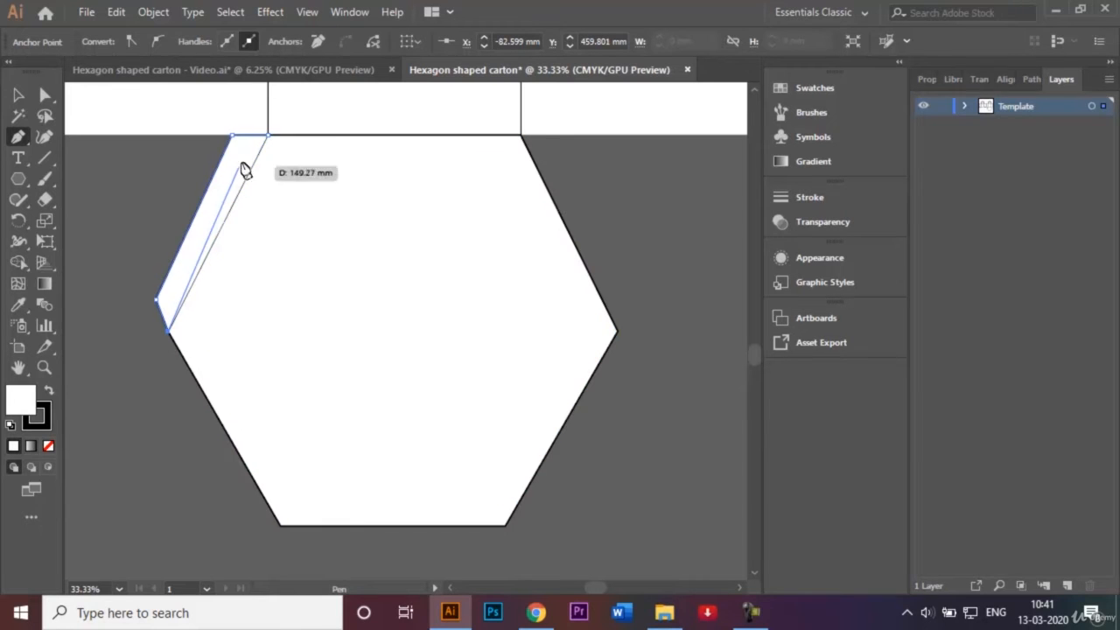
pyautogui.click(269, 137)
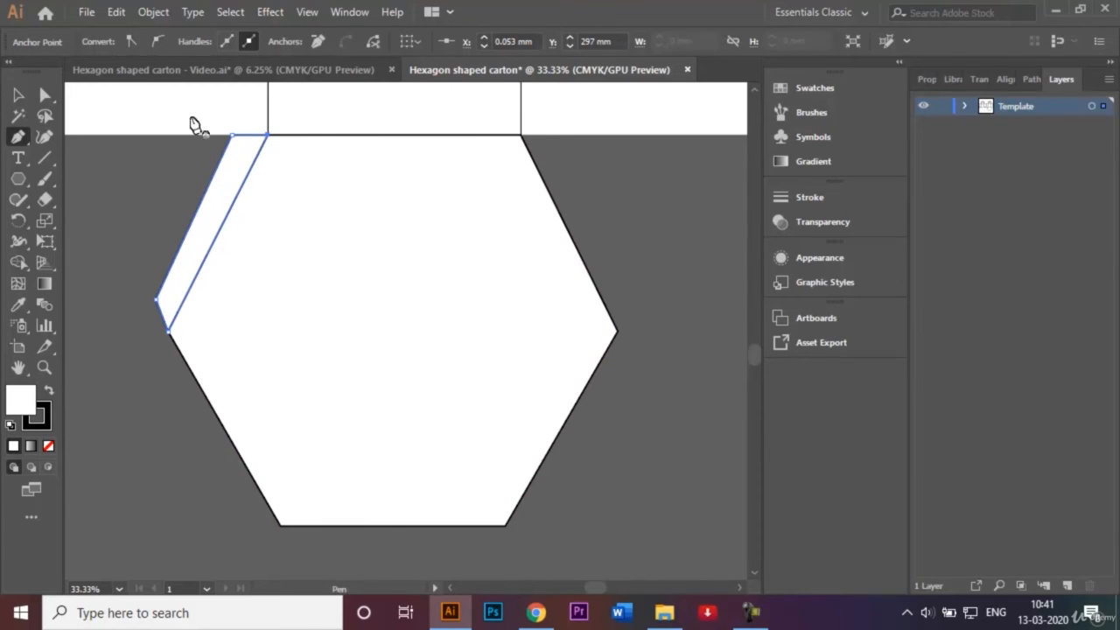
pyautogui.click(20, 97)
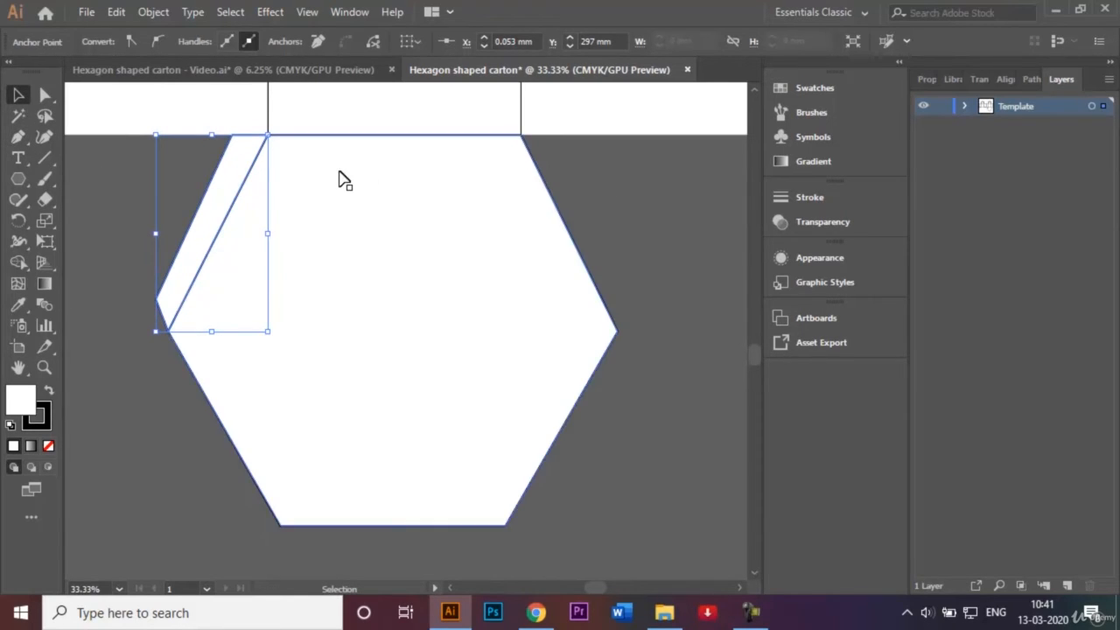
pyautogui.click(109, 171)
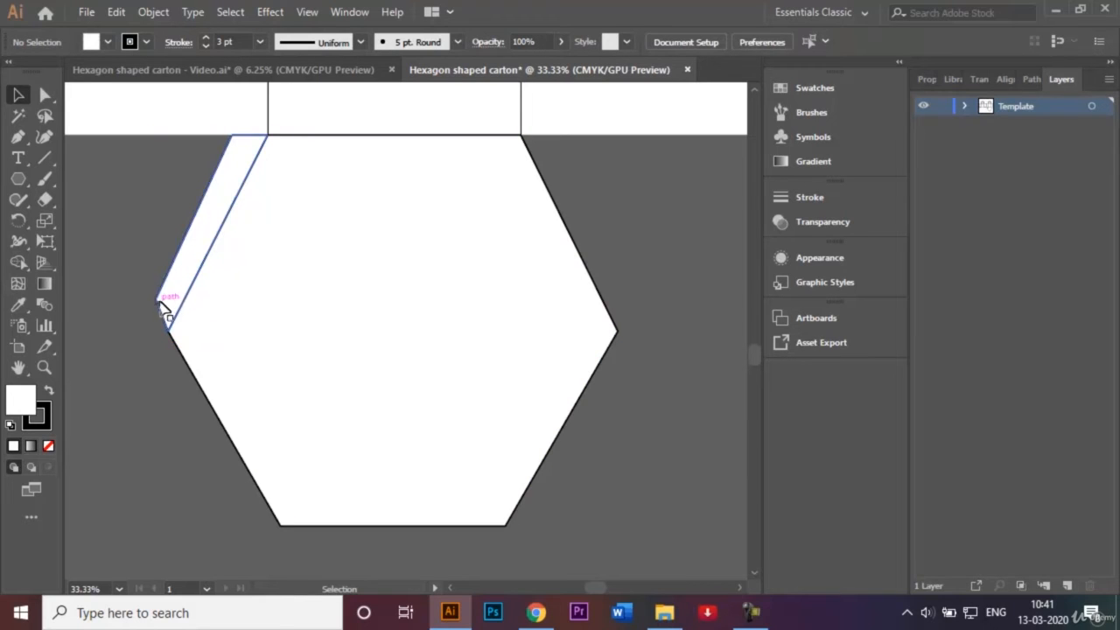
# Nudge the glue tab's outer lower corner point slightly to the left to widen the tab's lower end.
pyautogui.click(47, 94)
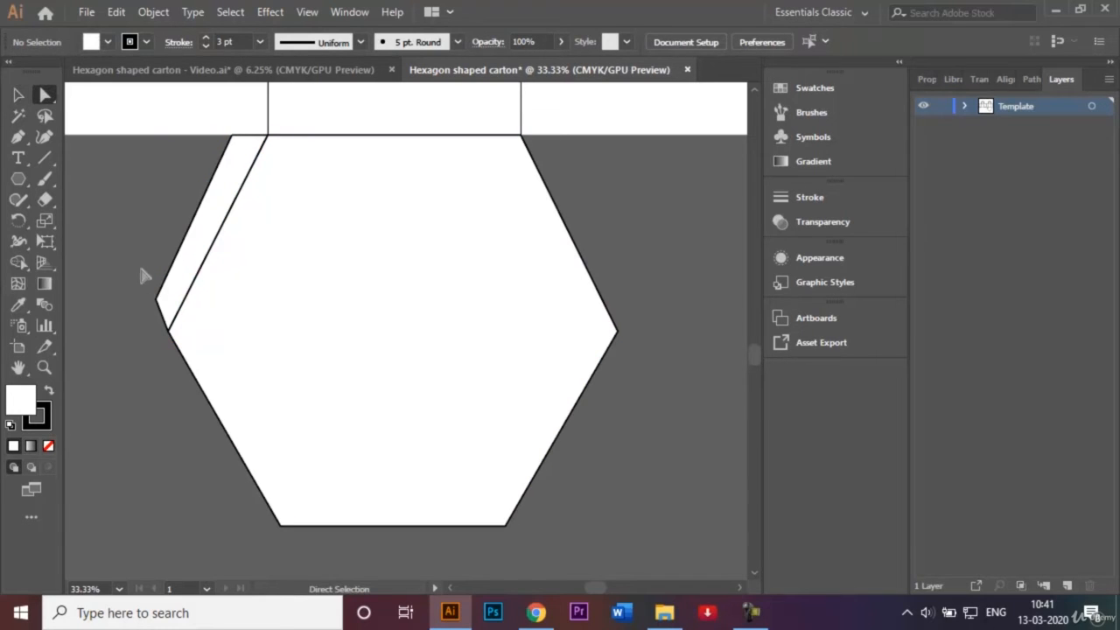
pyautogui.click(156, 300)
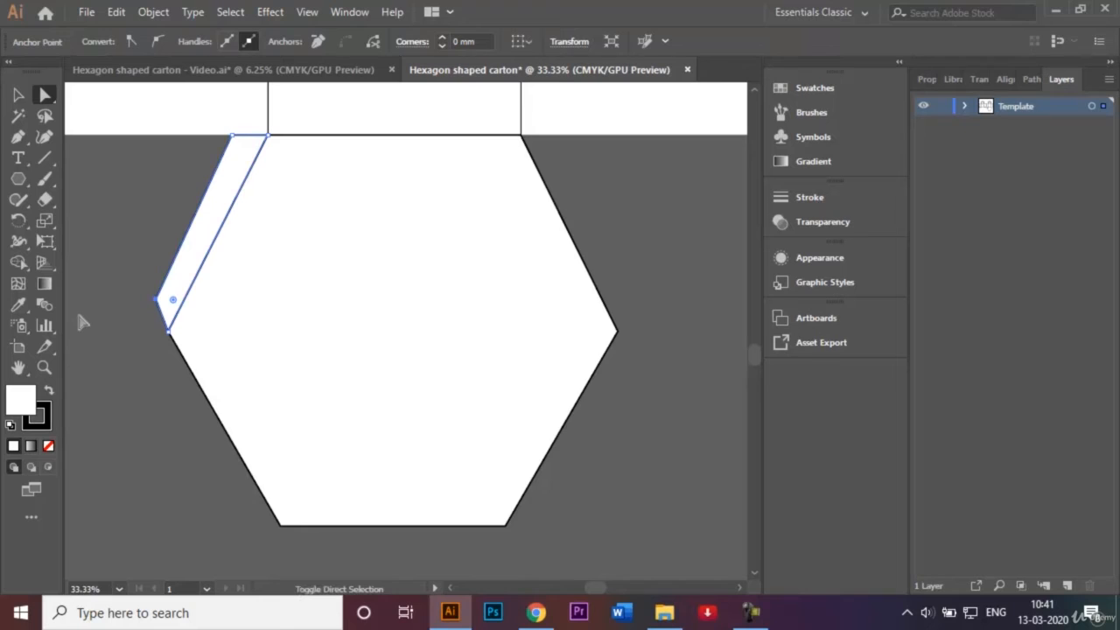
pyautogui.press('Left')
pyautogui.press('Left')
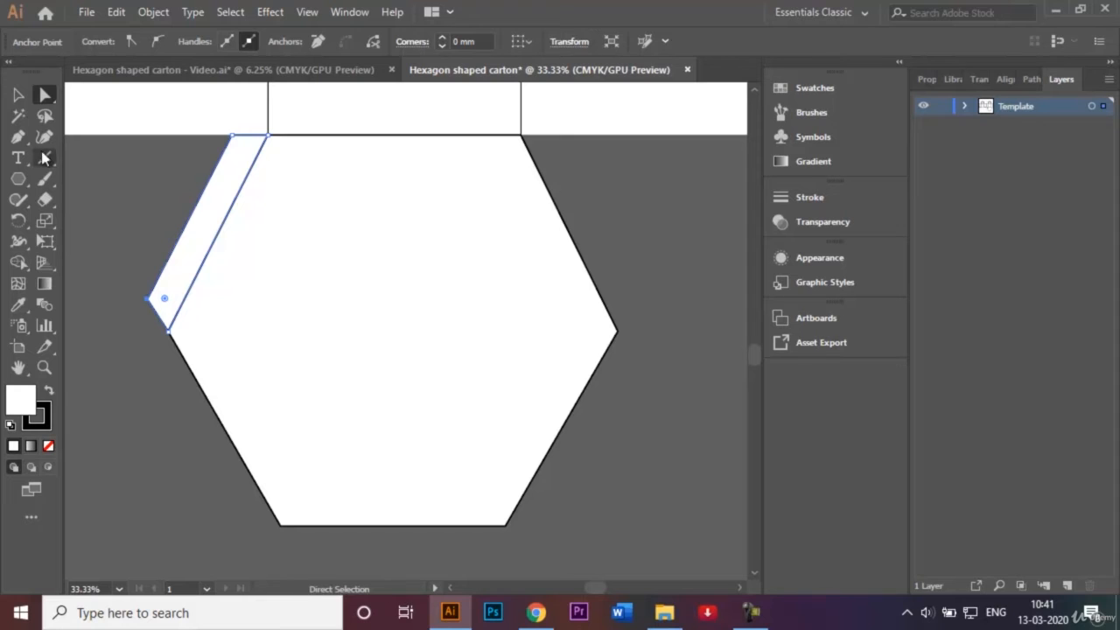
# Try to reflect a copy of the left glue tab about the vertical axis with only its corner point selected.
pyautogui.click(17, 98)
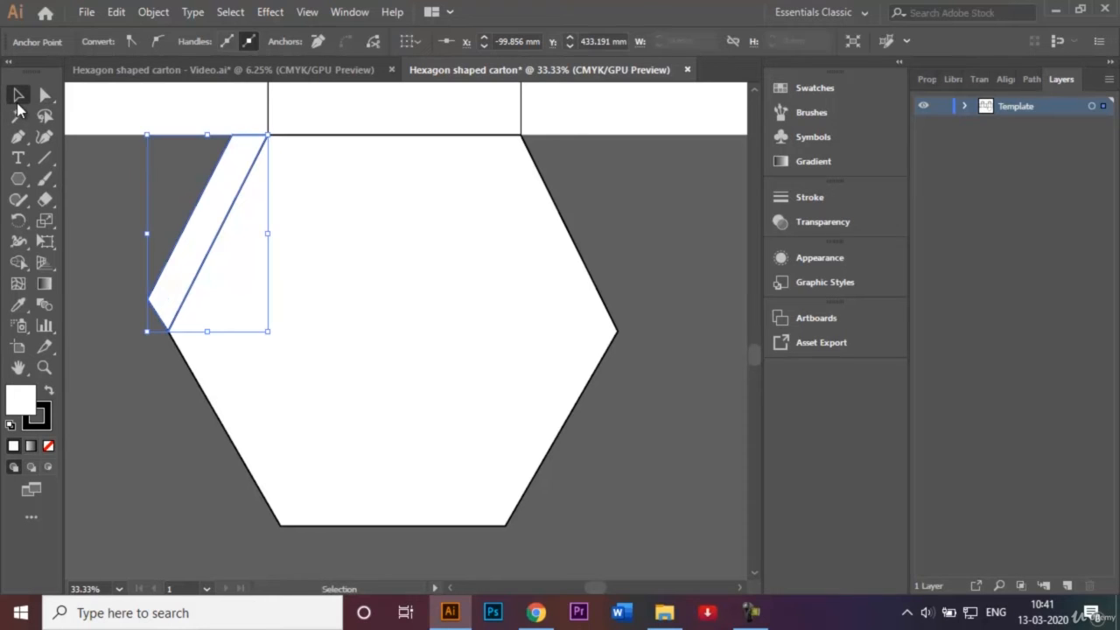
pyautogui.rightClick(216, 198)
pyautogui.moveTo(342, 456)
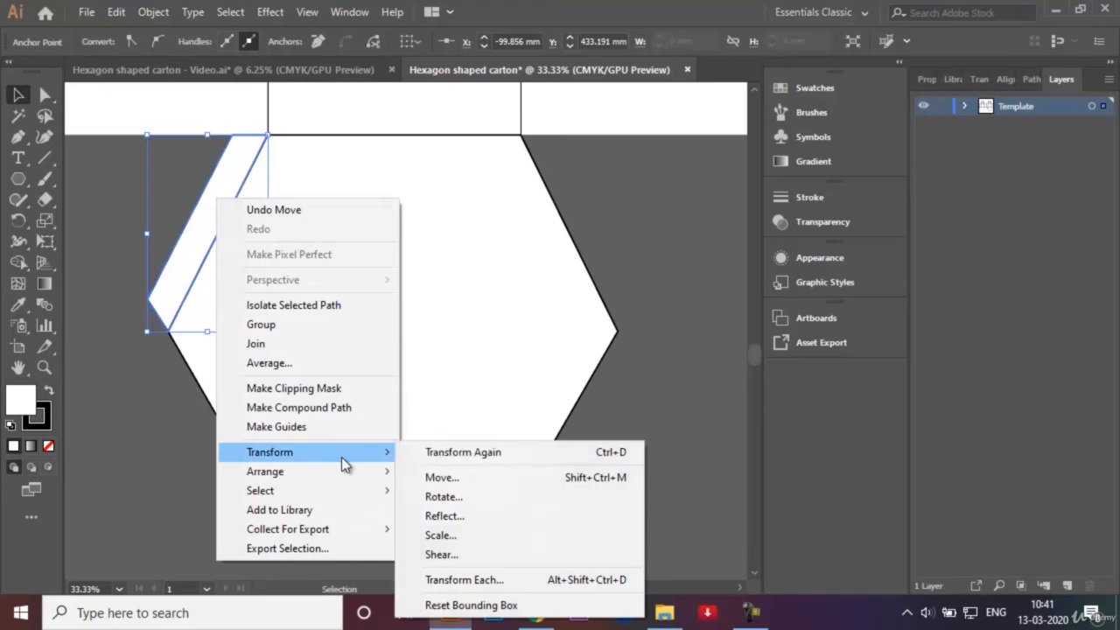
pyautogui.click(496, 516)
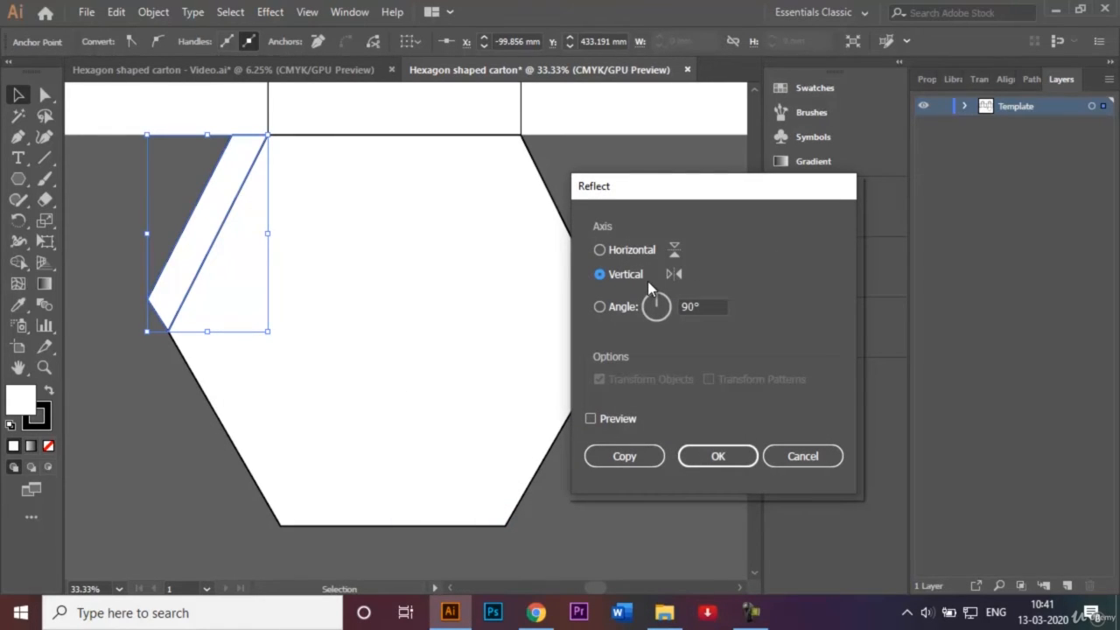
pyautogui.click(617, 454)
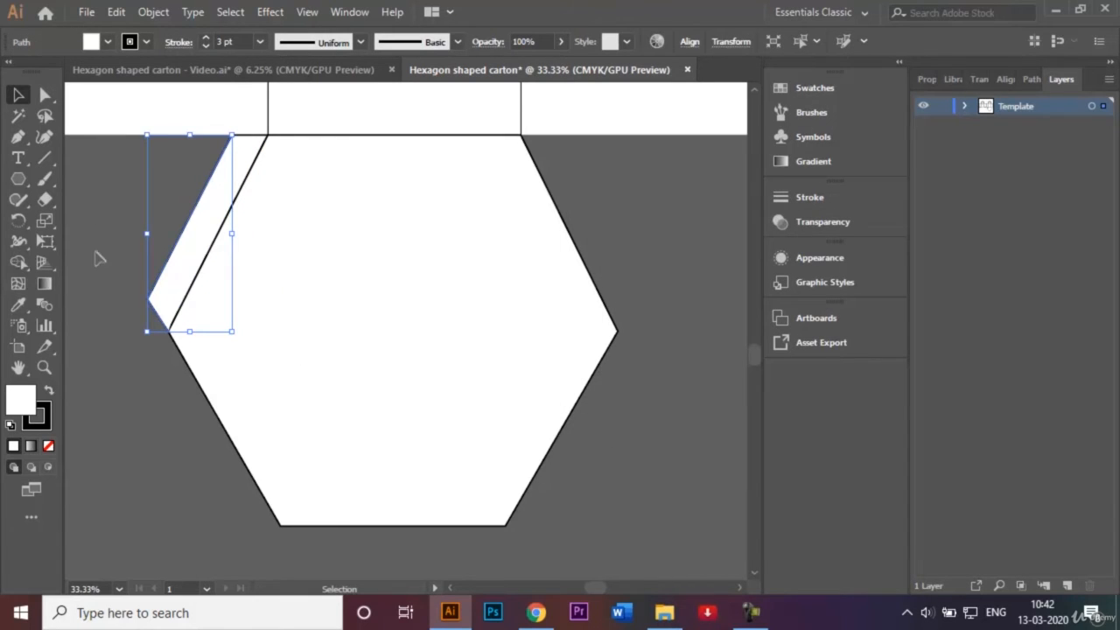
pyautogui.click(96, 230)
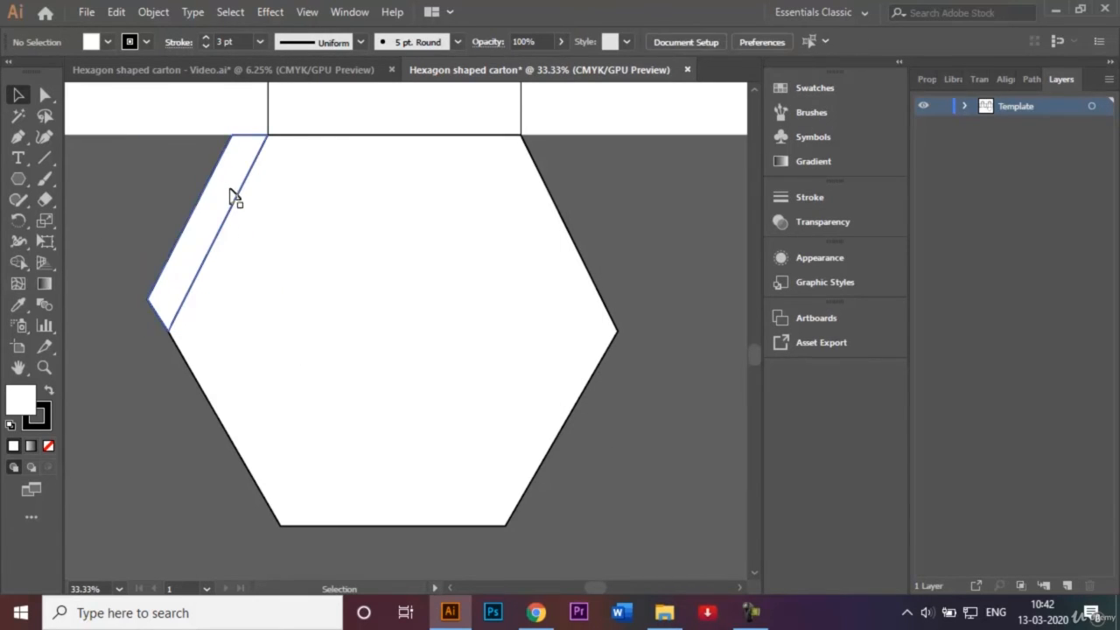
# Select the whole left glue tab, reflect a copy about the vertical axis, and place the copy along the hexagon's upper-right edge.
pyautogui.click(221, 203)
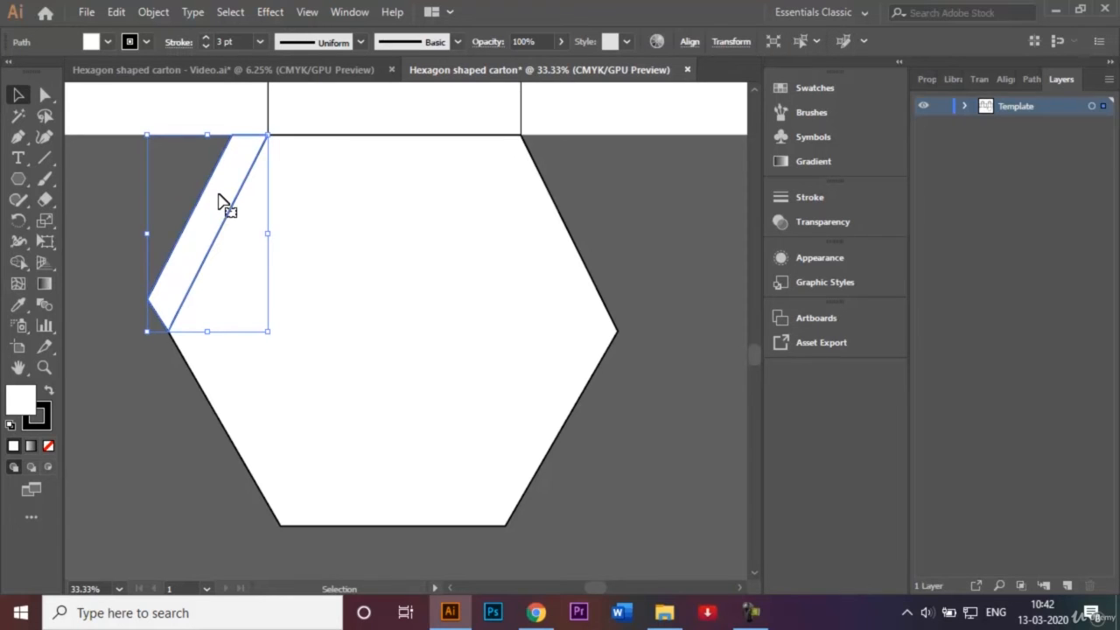
pyautogui.rightClick(220, 202)
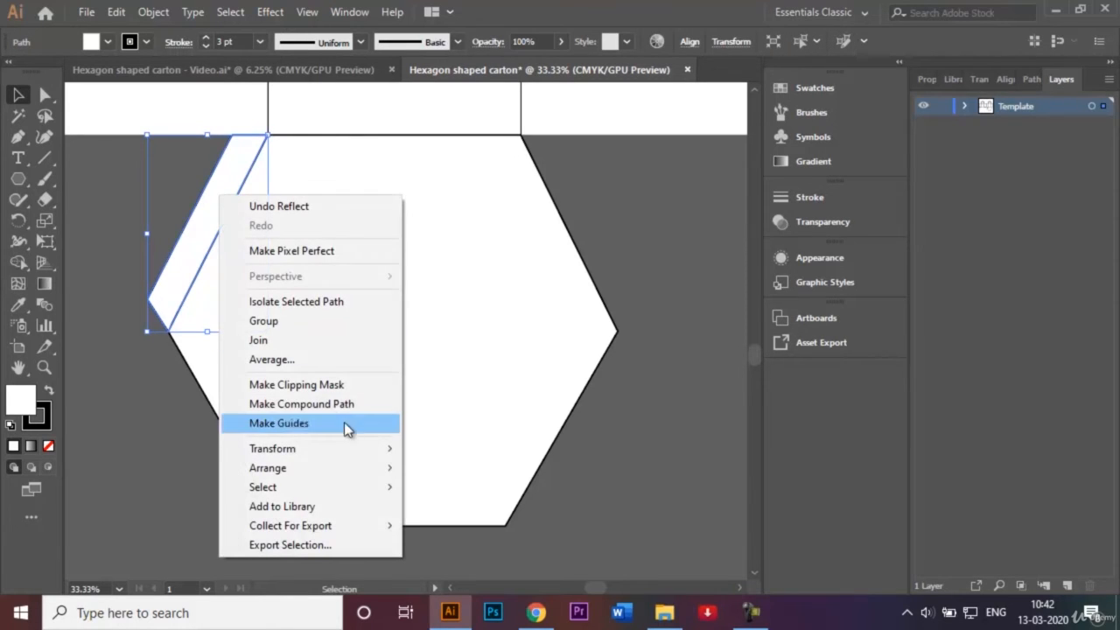
pyautogui.moveTo(371, 451)
pyautogui.click(487, 513)
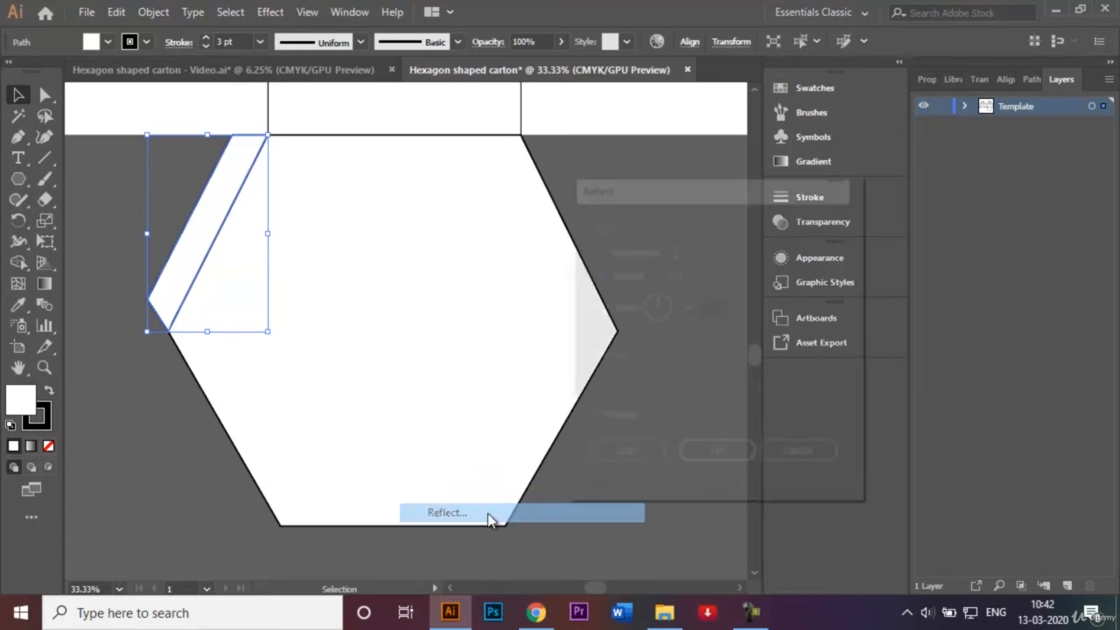
pyautogui.click(627, 456)
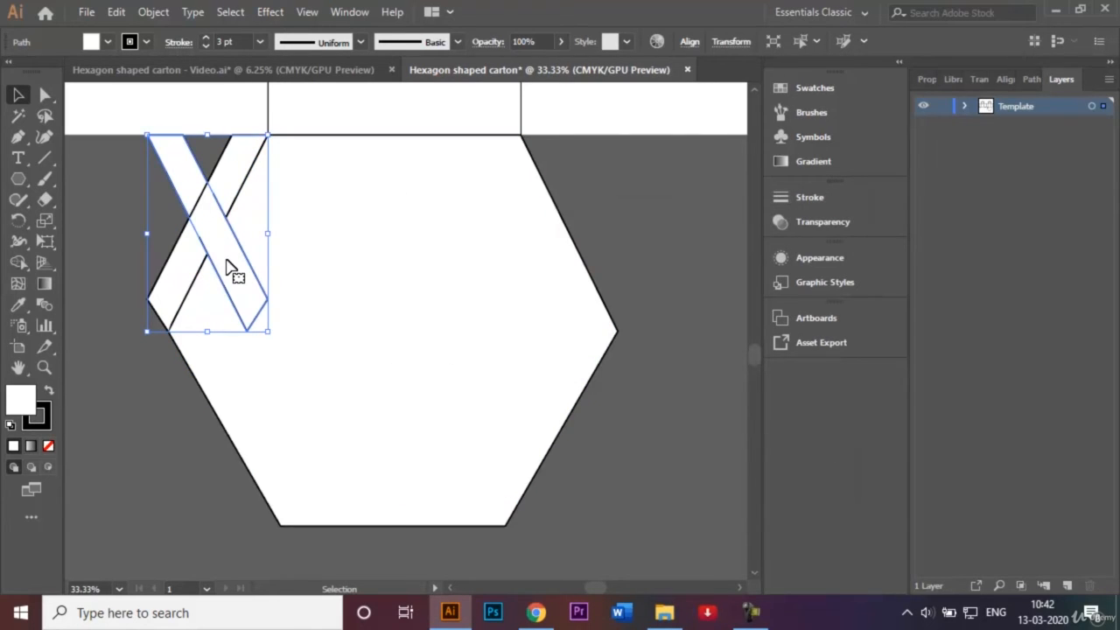
pyautogui.moveTo(226, 266); pyautogui.dragTo(603, 268)
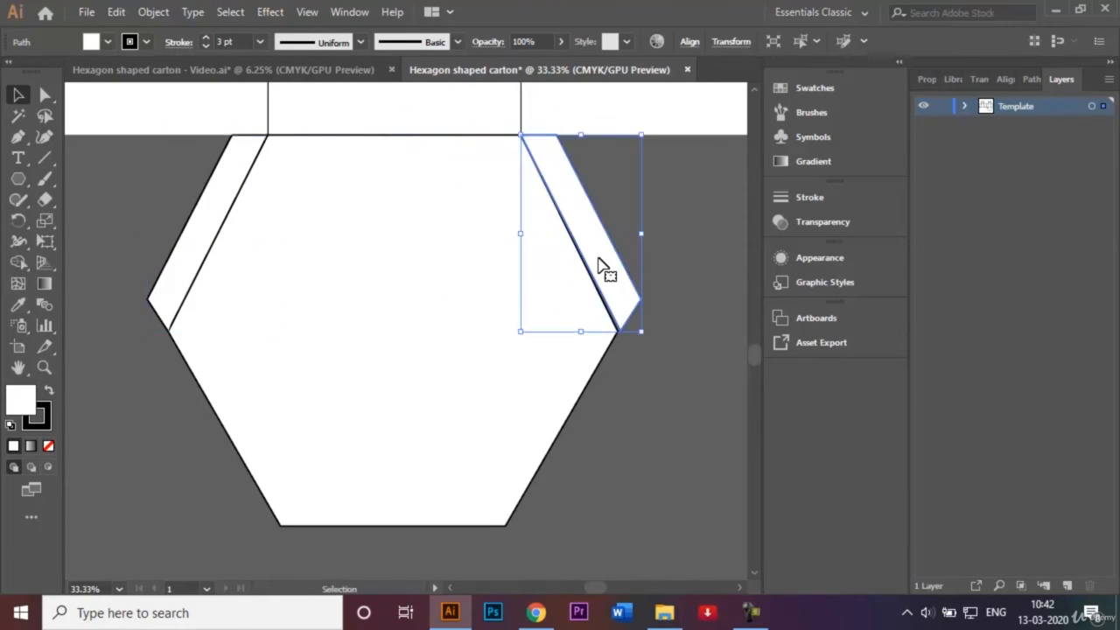
pyautogui.click(700, 192)
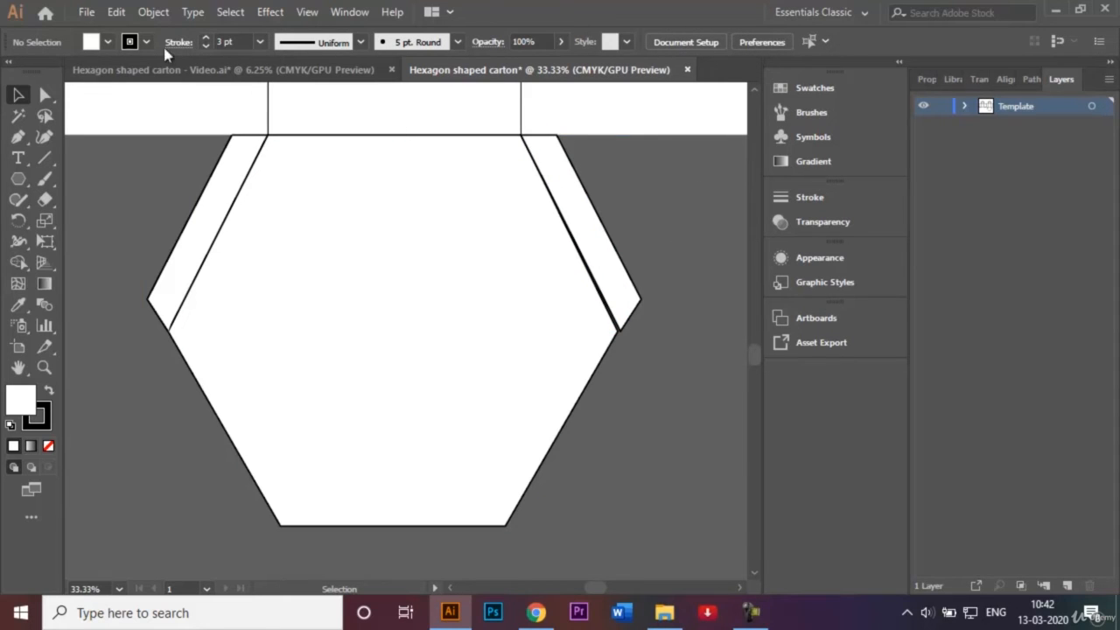
# Move the right glue tab's lower corner point onto the hexagon's right corner so the tab meets the hexagon's edge without a gap.
pyautogui.click(47, 97)
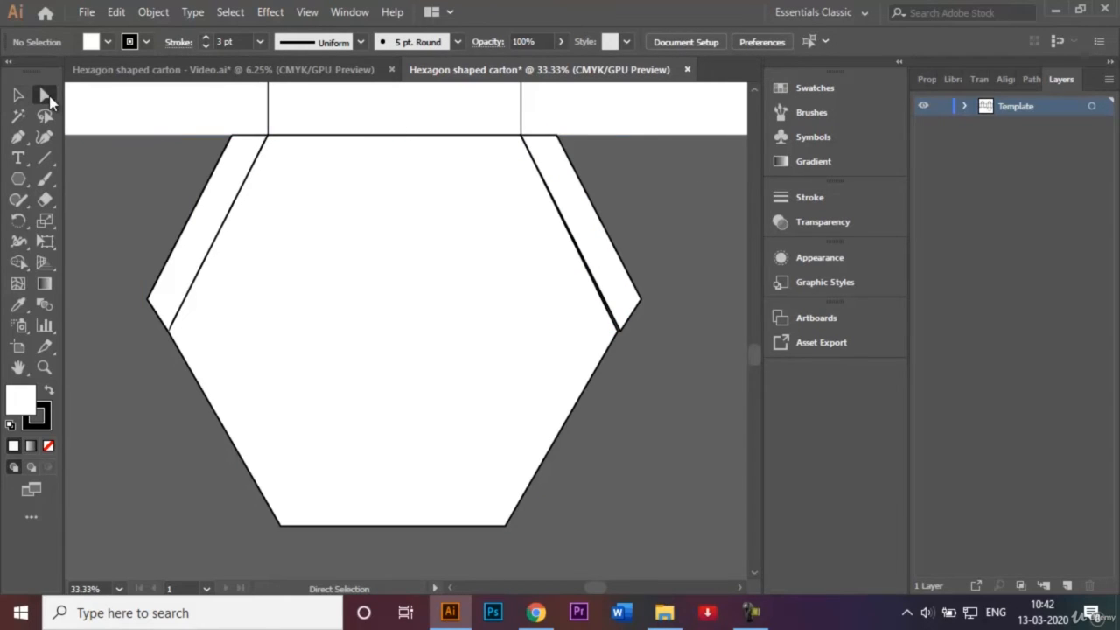
pyautogui.click(619, 327)
pyautogui.hotkey('ctrl', '+')
pyautogui.hotkey('ctrl', '+')
pyautogui.hotkey('ctrl', '+')
pyautogui.hotkey('ctrl', '+')
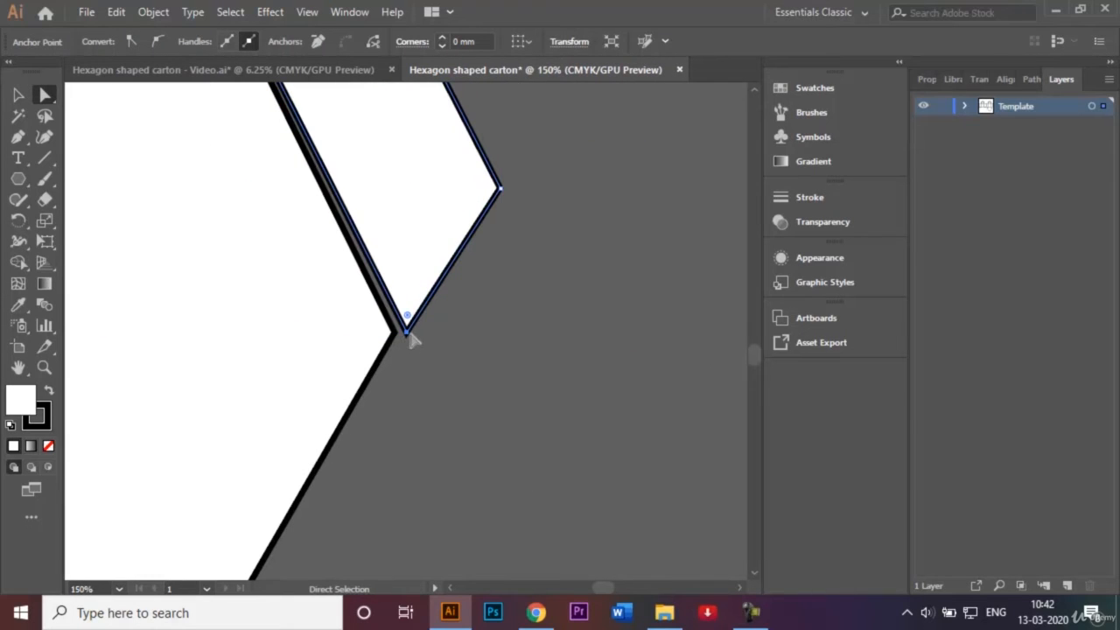
pyautogui.moveTo(408, 332); pyautogui.dragTo(395, 332)
pyautogui.click(461, 365)
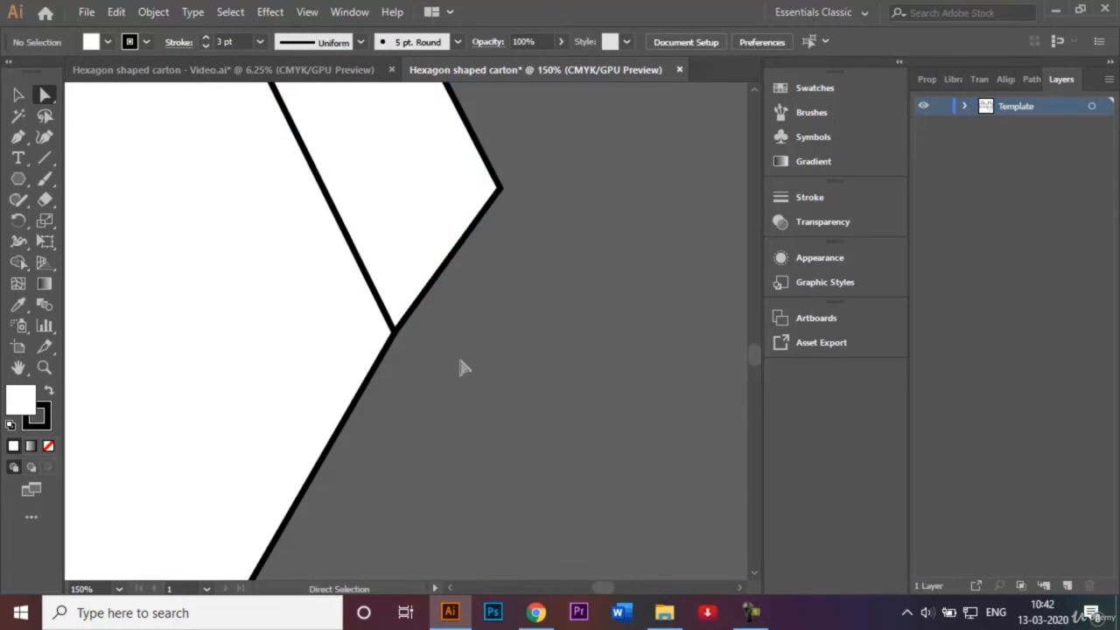
# Copy a rounded bottom flap from the side panels and place the copy along the hexagonal base's lower edge.
pyautogui.hotkey('ctrl', '-')
pyautogui.hotkey('ctrl', '-')
pyautogui.hotkey('ctrl', '-')
pyautogui.hotkey('ctrl', '-')
pyautogui.hotkey('ctrl', '-')
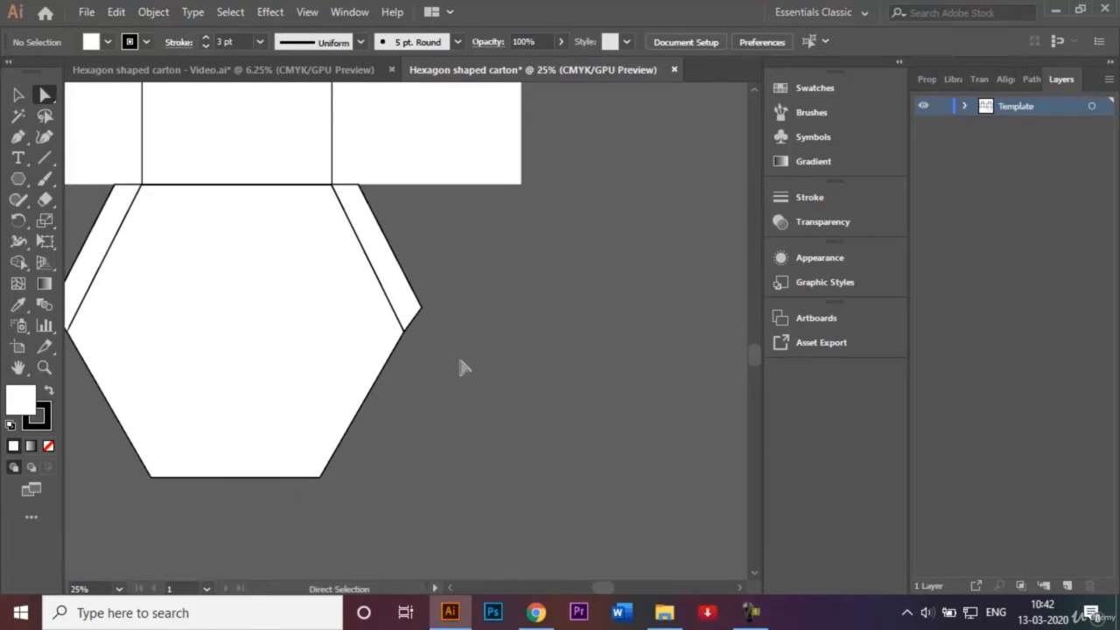
pyautogui.hscroll(-6, 451, 593)
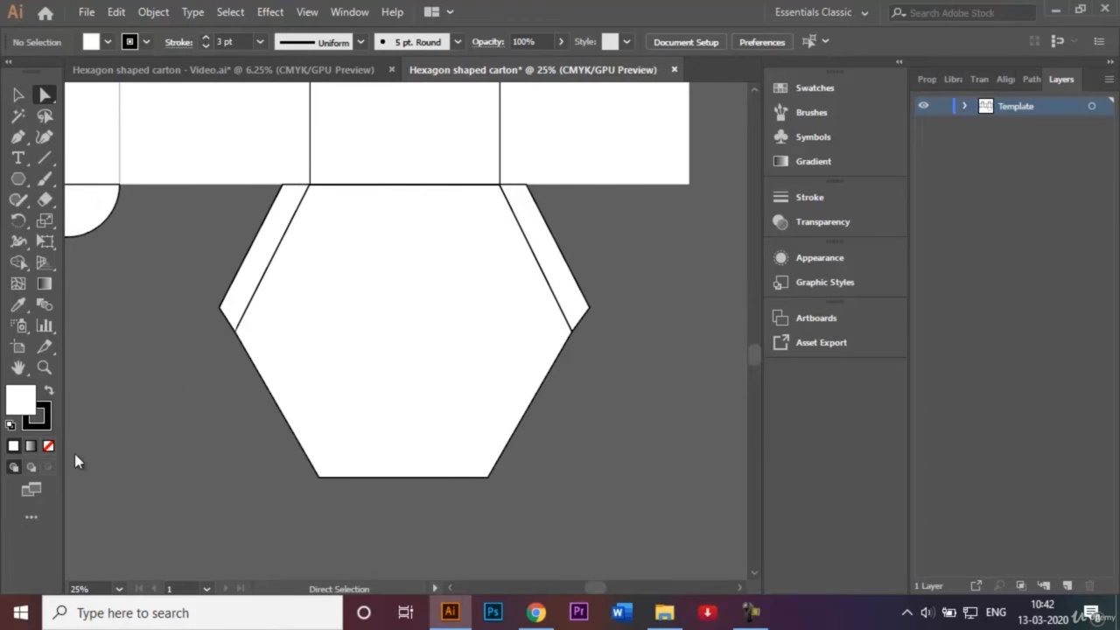
pyautogui.click(21, 97)
pyautogui.click(90, 205)
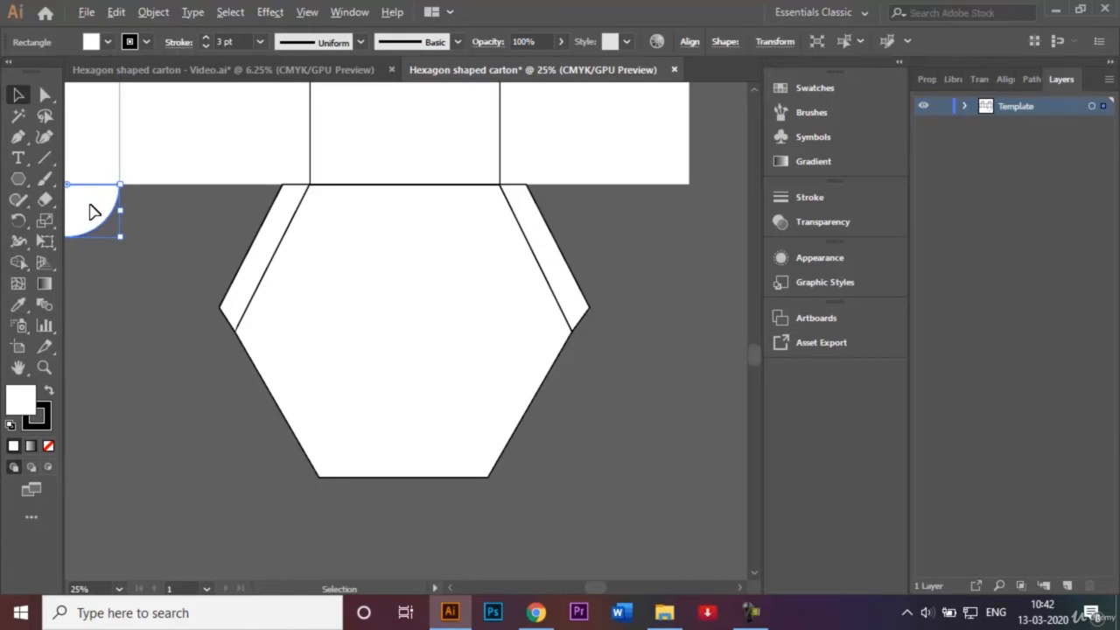
pyautogui.moveTo(95, 212); pyautogui.dragTo(482, 504)
pyautogui.hotkey('ctrl', '=')
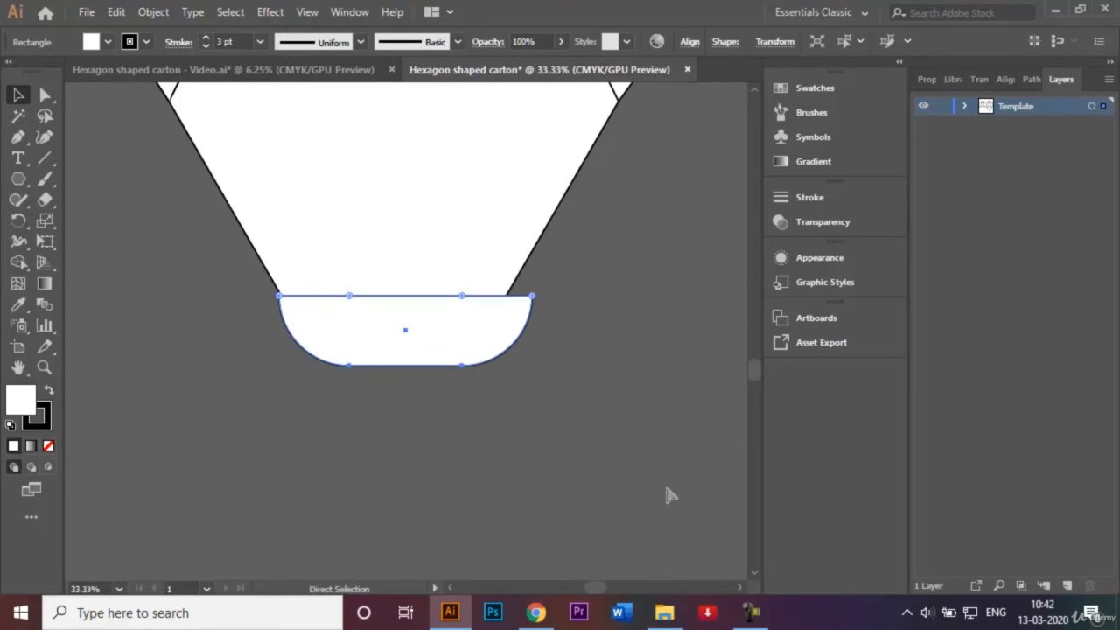
pyautogui.hotkey('ctrl', '=')
pyautogui.hotkey('ctrl', '=')
pyautogui.press('v')
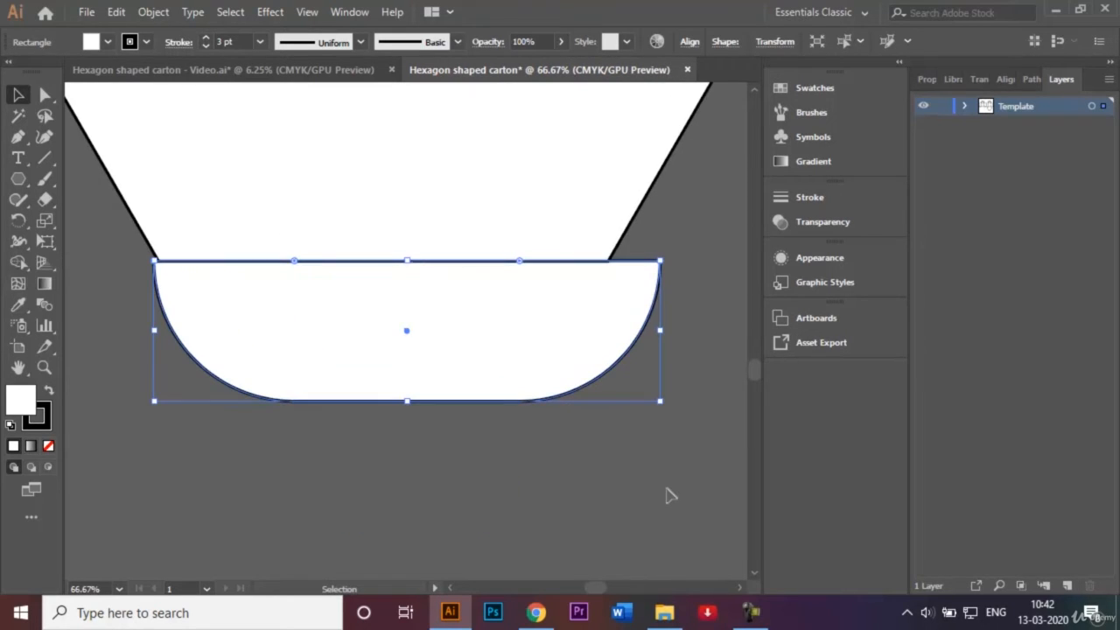
# Try to narrow the copied flap to the hexagon's lower edge by moving its upper corner points.
pyautogui.click(45, 98)
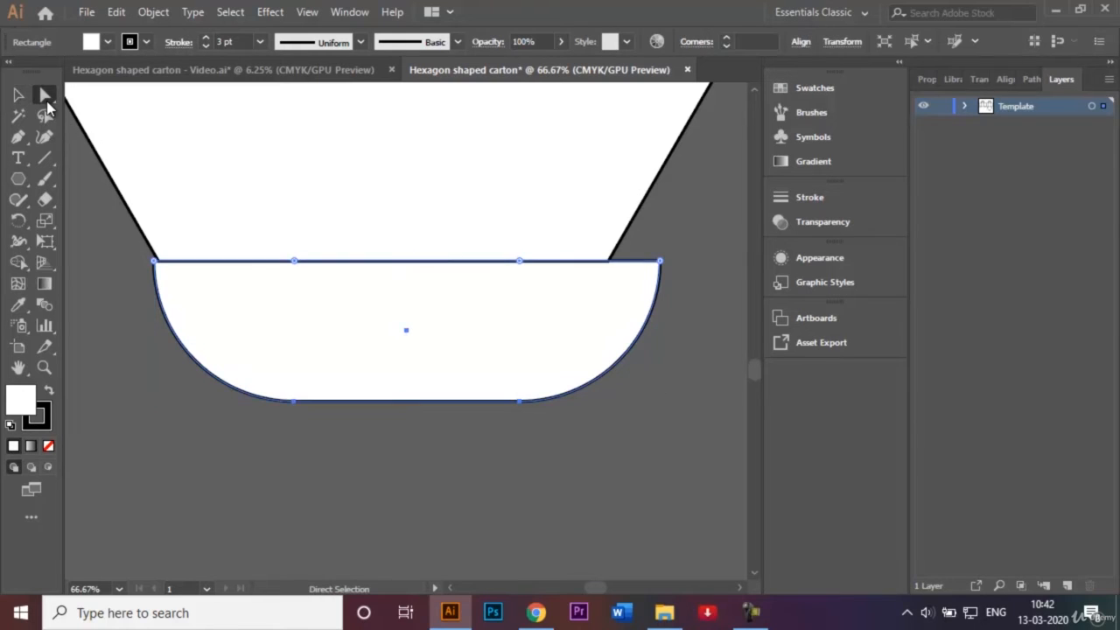
pyautogui.click(686, 248)
pyautogui.click(661, 262)
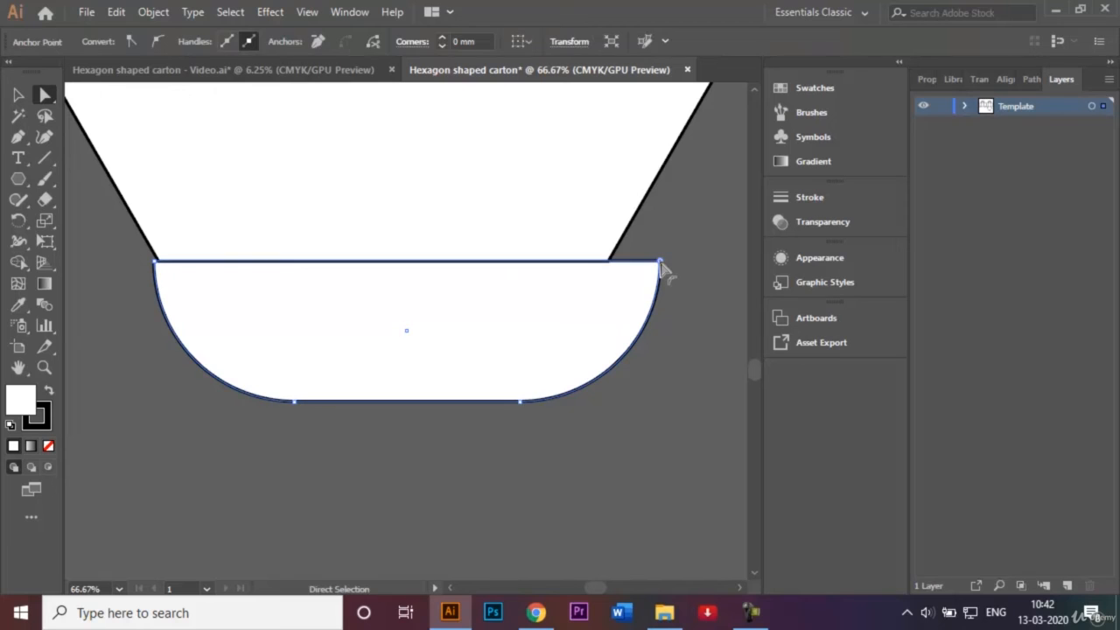
pyautogui.moveTo(659, 260); pyautogui.dragTo(628, 266)
pyautogui.click(19, 94)
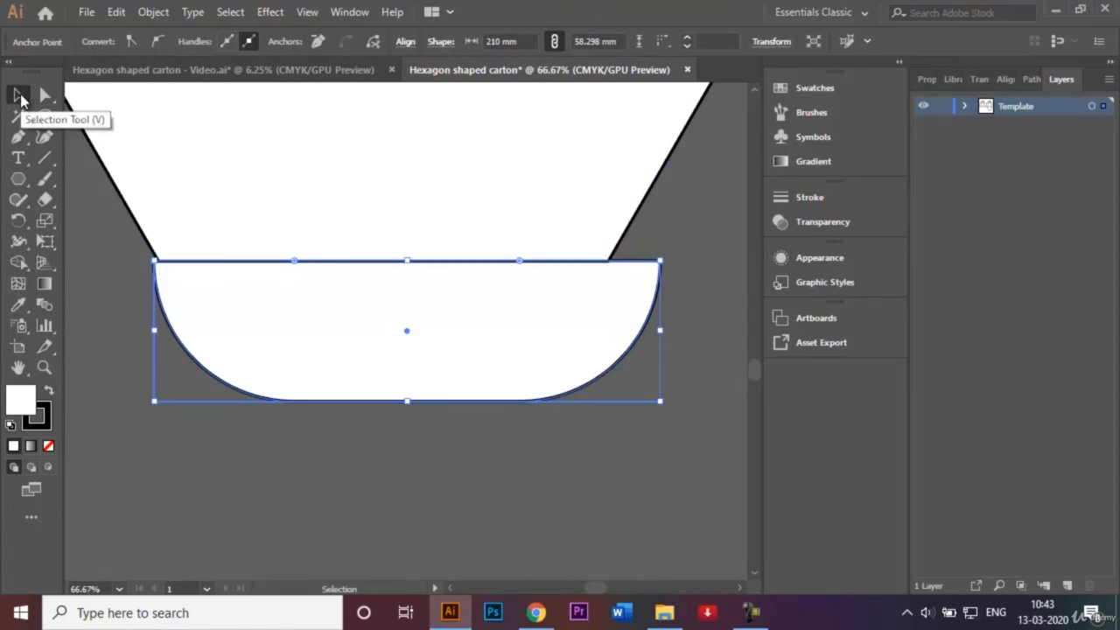
pyautogui.click(130, 347)
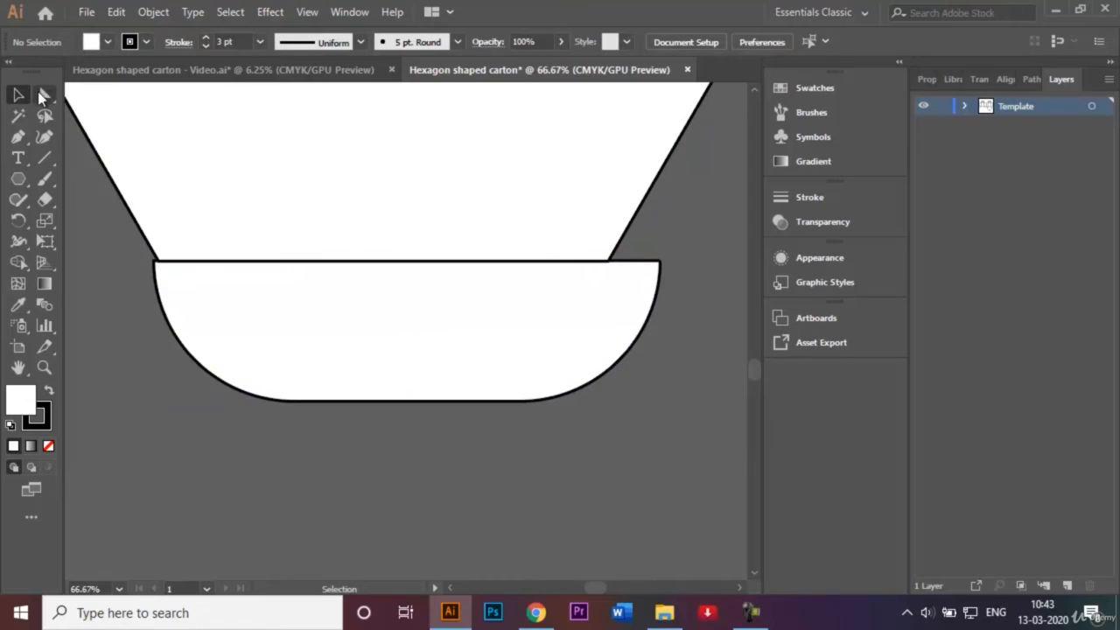
pyautogui.click(44, 94)
pyautogui.click(156, 267)
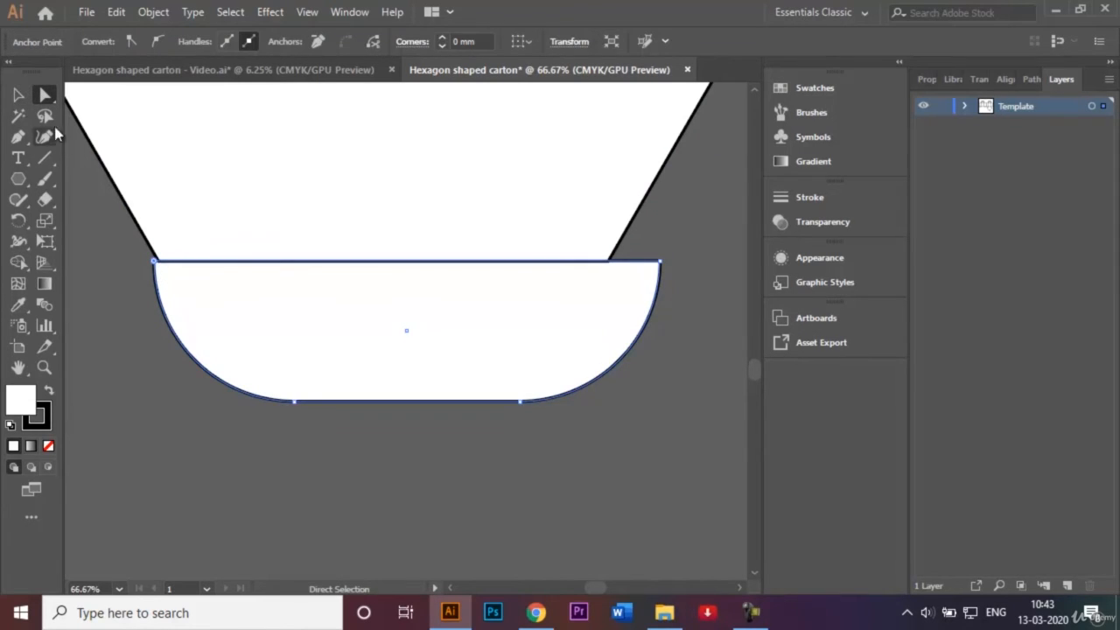
# Delete the oversized flap copy below the hexagonal base.
pyautogui.click(19, 95)
pyautogui.click(267, 463)
pyautogui.click(345, 363)
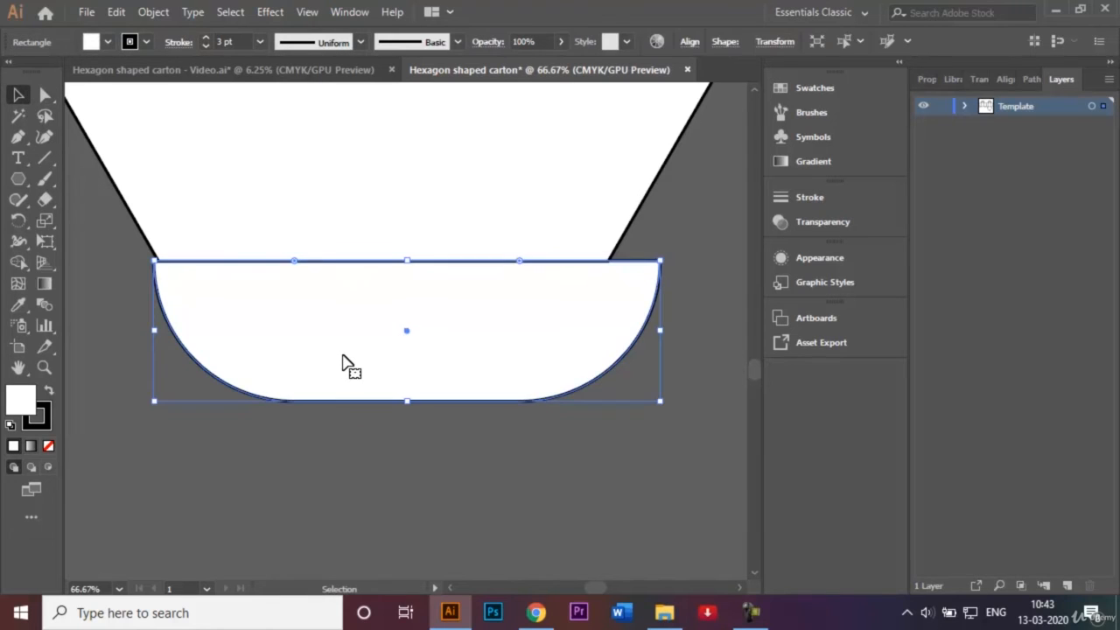
pyautogui.press('Delete')
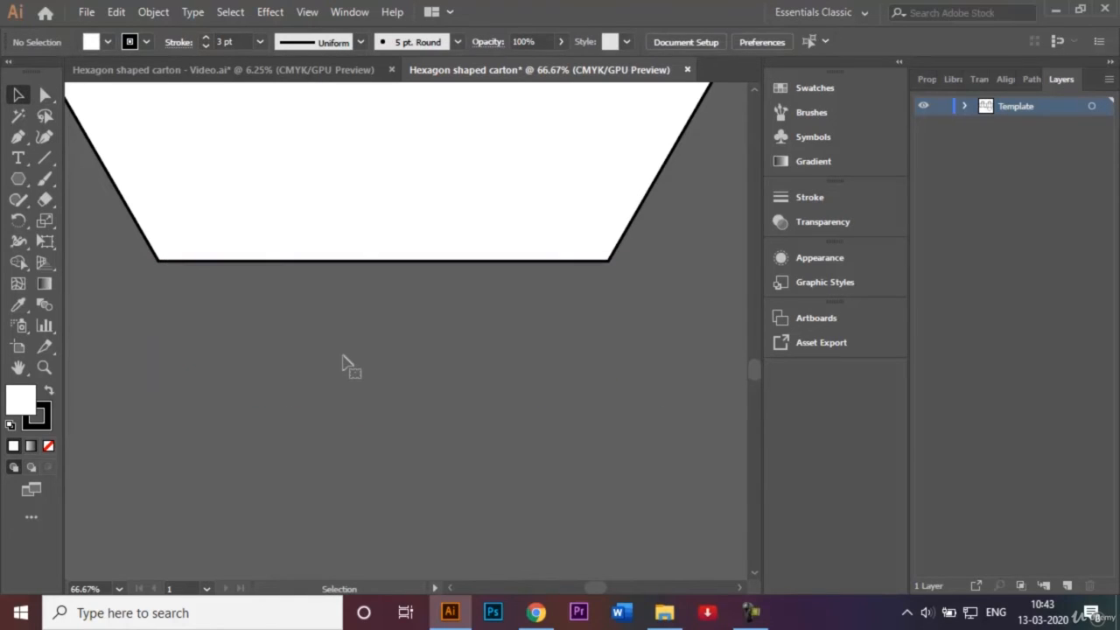
# Draw a rectangle spanning the full width of the hexagon's lower edge and extend its height downward.
pyautogui.click(19, 180)
pyautogui.click(96, 179)
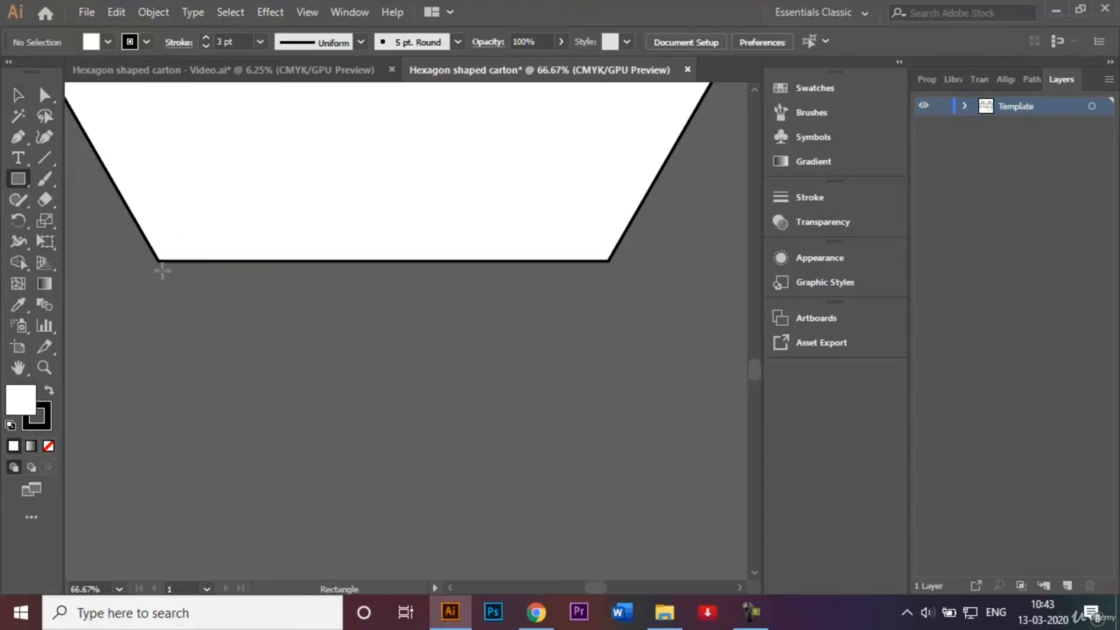
pyautogui.moveTo(157, 259); pyautogui.dragTo(609, 319)
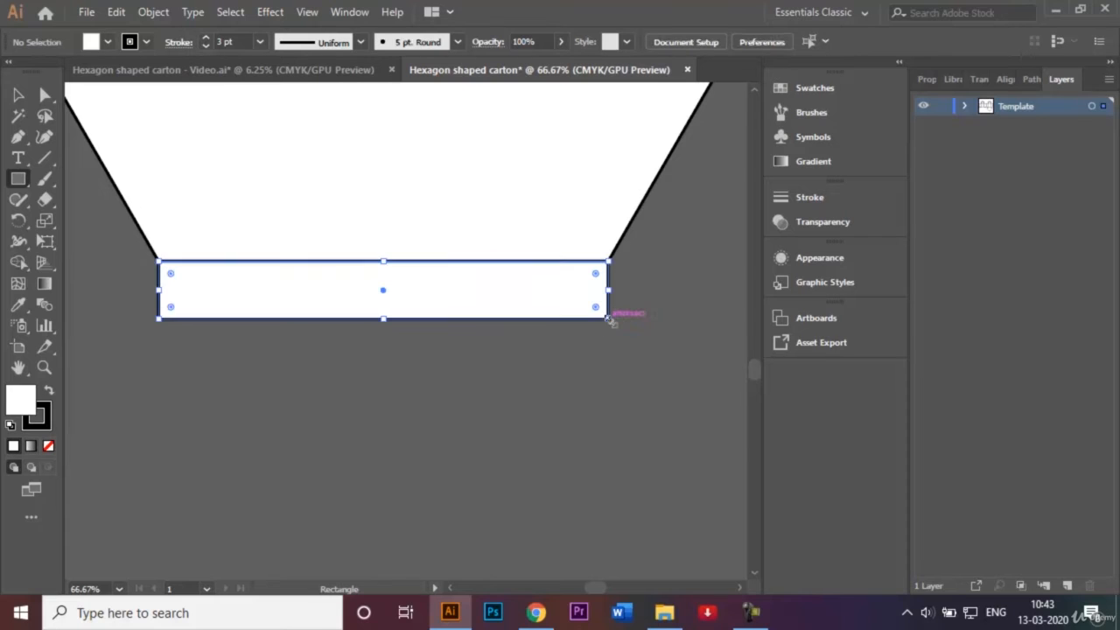
pyautogui.click(18, 95)
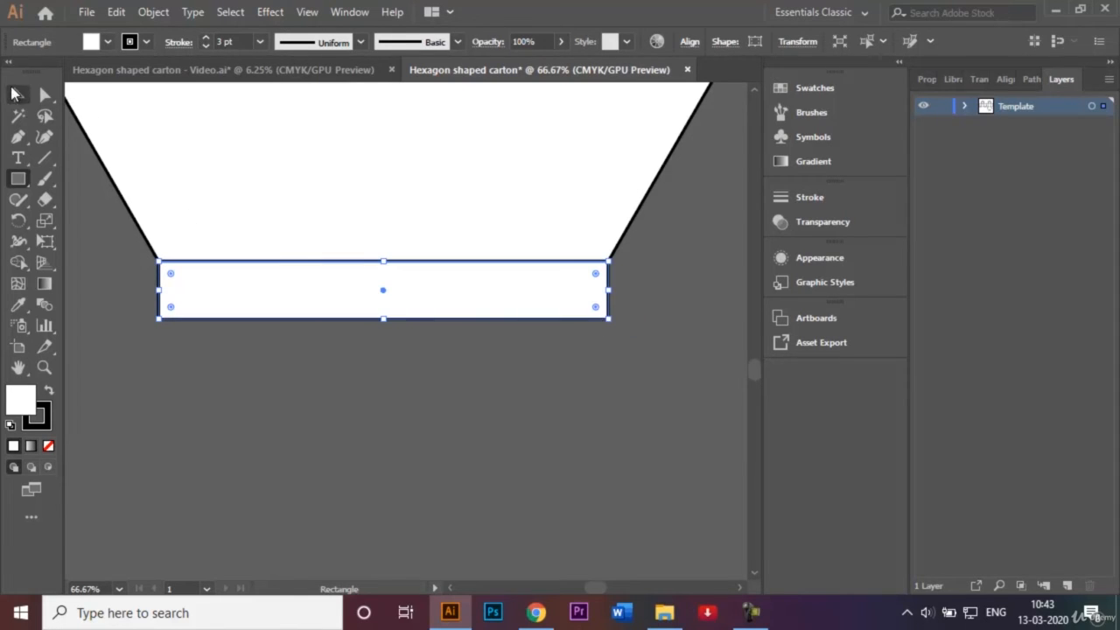
pyautogui.moveTo(385, 321); pyautogui.dragTo(385, 347)
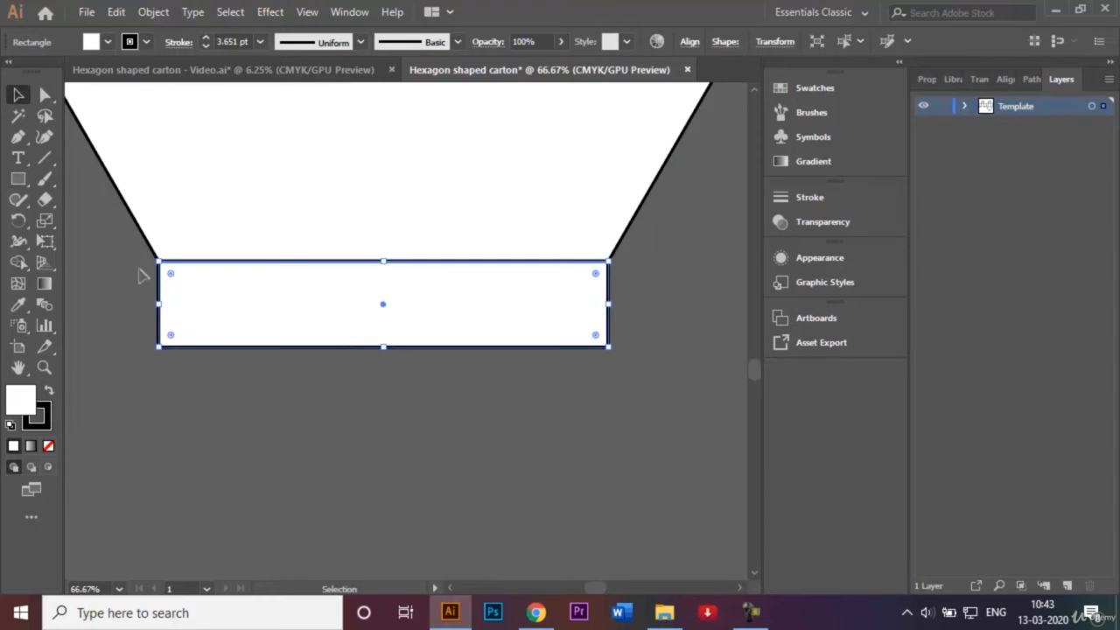
# Round the two lower corners of the rectangle below the hexagon to a radius of about 35.74 mm.
pyautogui.click(44, 95)
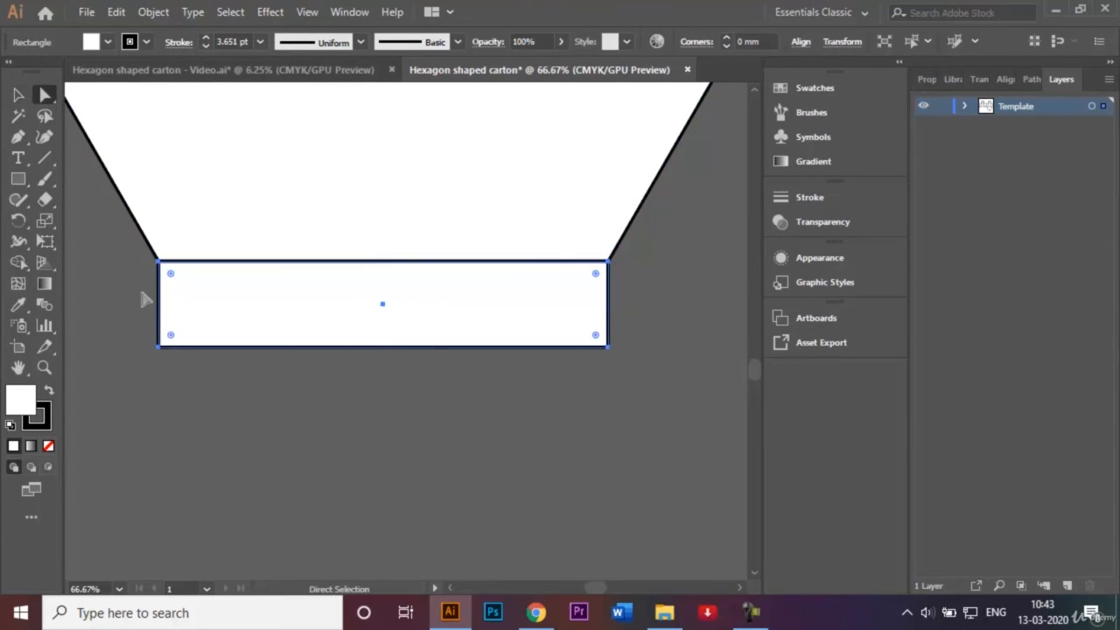
pyautogui.click(159, 347)
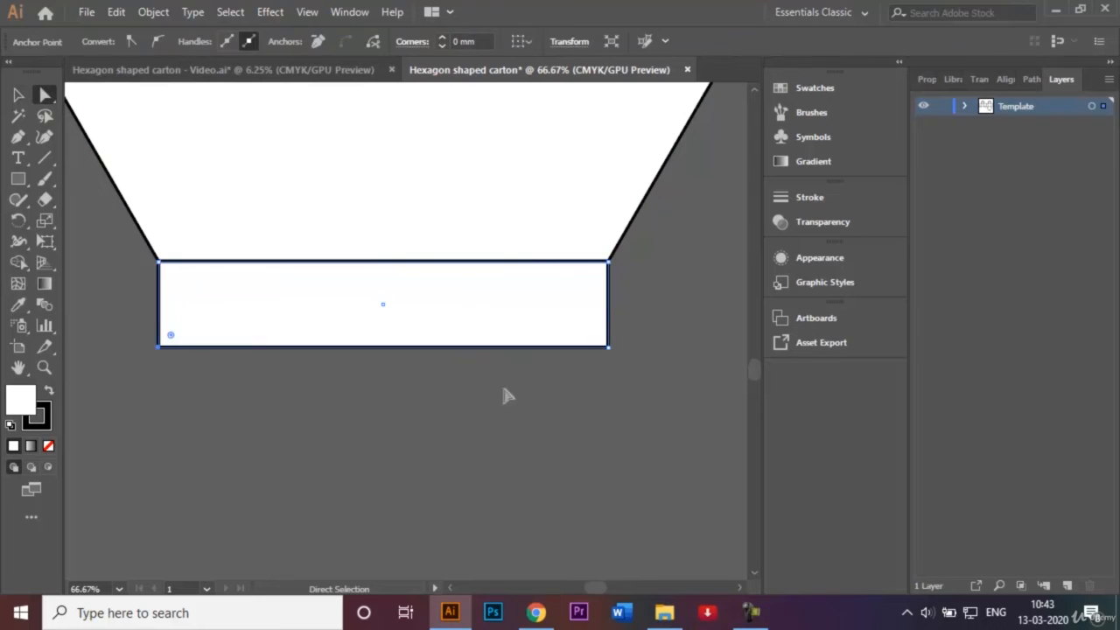
pyautogui.keyDown('shift'); pyautogui.click(610, 347); pyautogui.keyUp('shift')
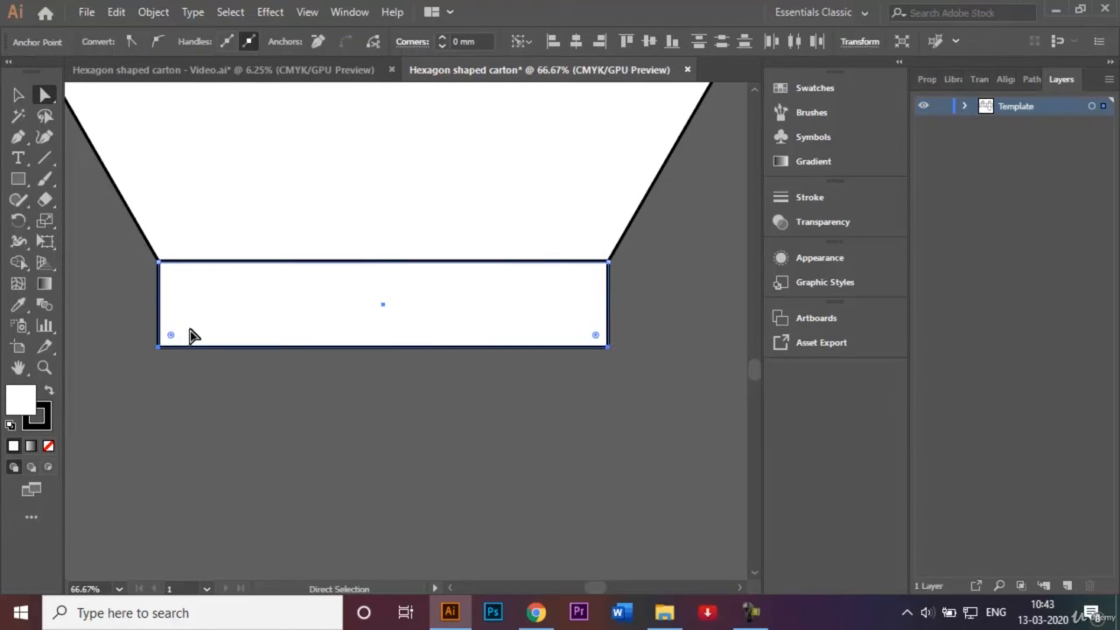
pyautogui.moveTo(172, 339); pyautogui.dragTo(279, 256)
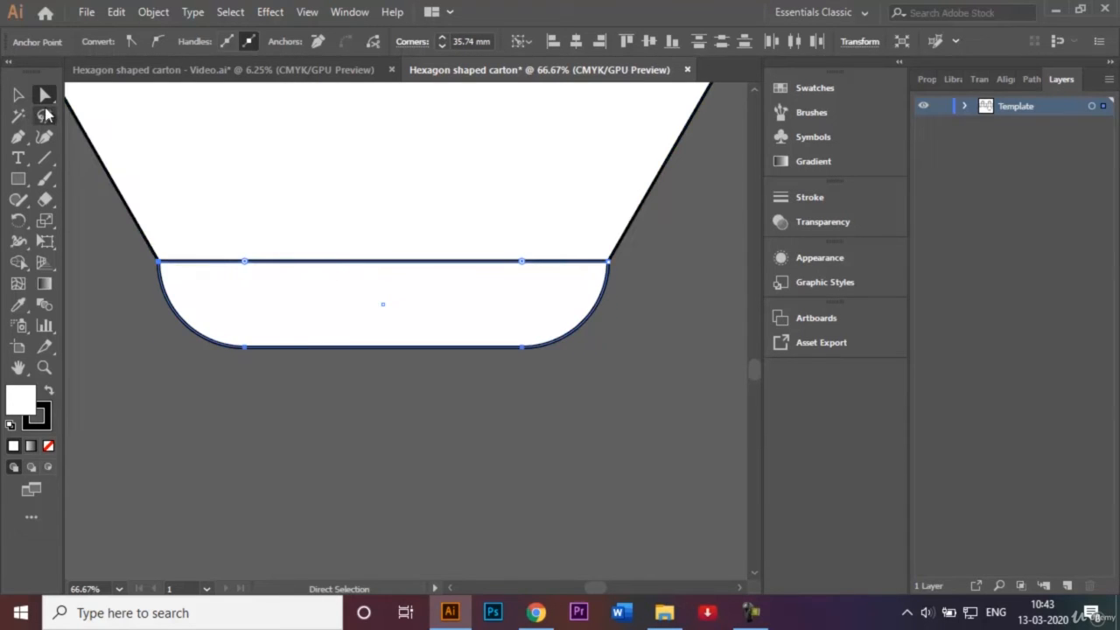
pyautogui.click(19, 95)
pyautogui.click(314, 482)
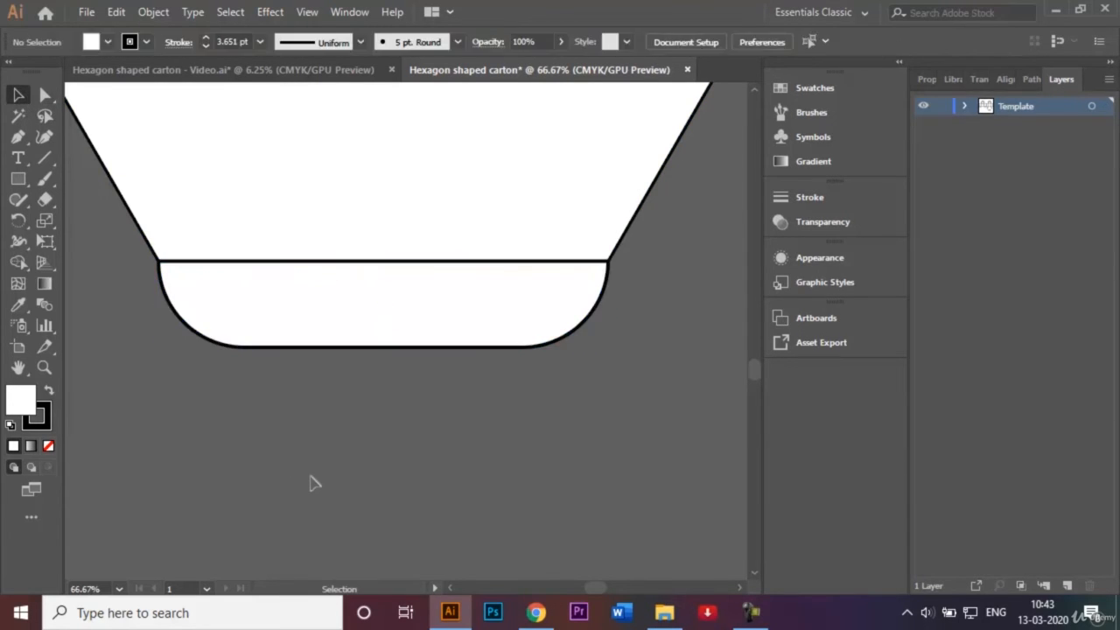
# Select the first four side panels and the last one, and fill them with a white-to-black linear gradient.
pyautogui.hotkey('ctrl', '-')
pyautogui.hotkey('ctrl', '-')
pyautogui.hotkey('ctrl', '-')
pyautogui.hotkey('ctrl', '-')
pyautogui.hotkey('ctrl', '-')
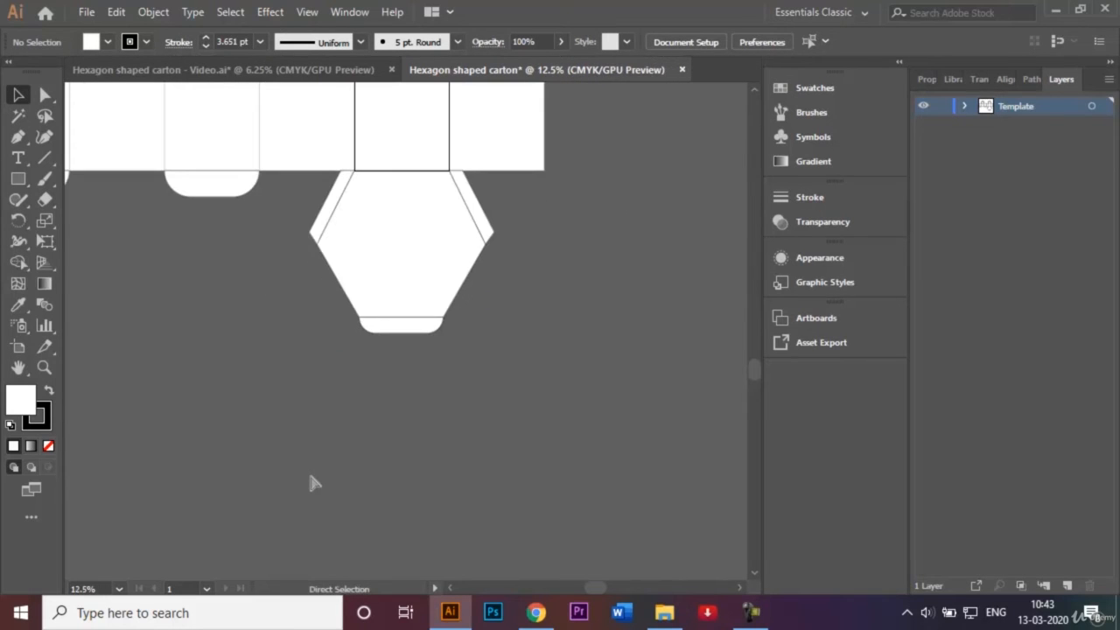
pyautogui.click(754, 90)
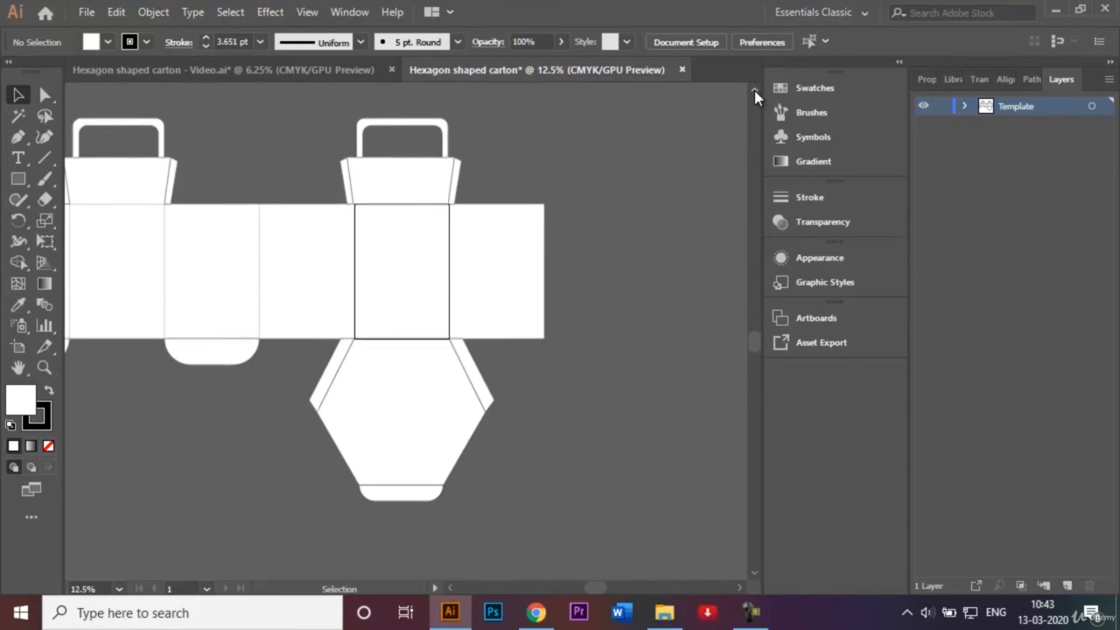
pyautogui.click(451, 588)
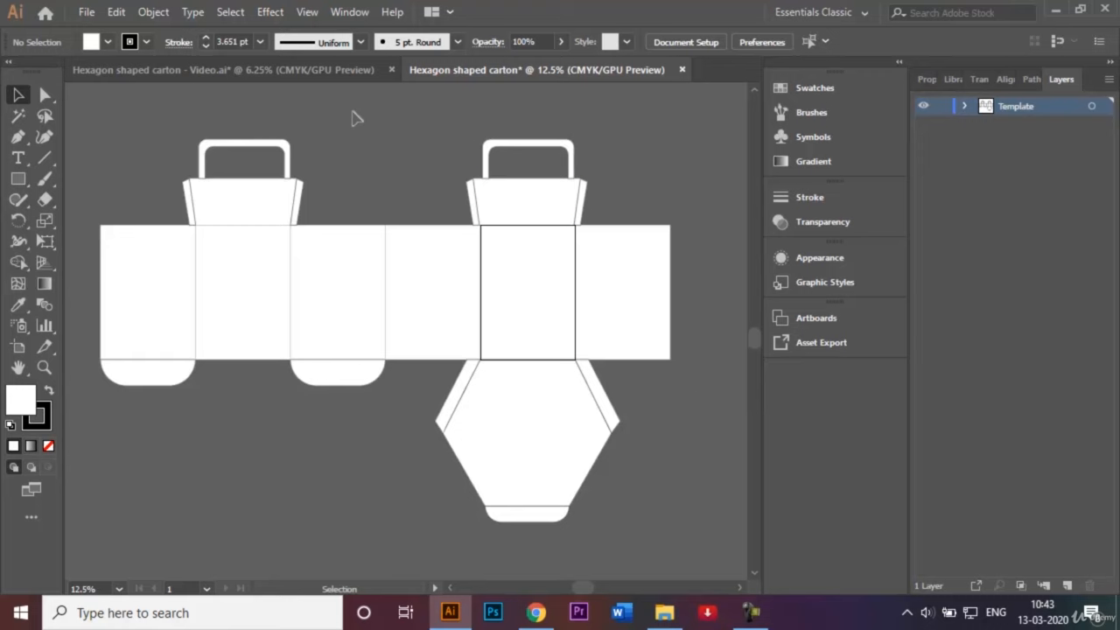
pyautogui.click(149, 280)
pyautogui.keyDown('shift'); pyautogui.click(233, 280); pyautogui.keyUp('shift')
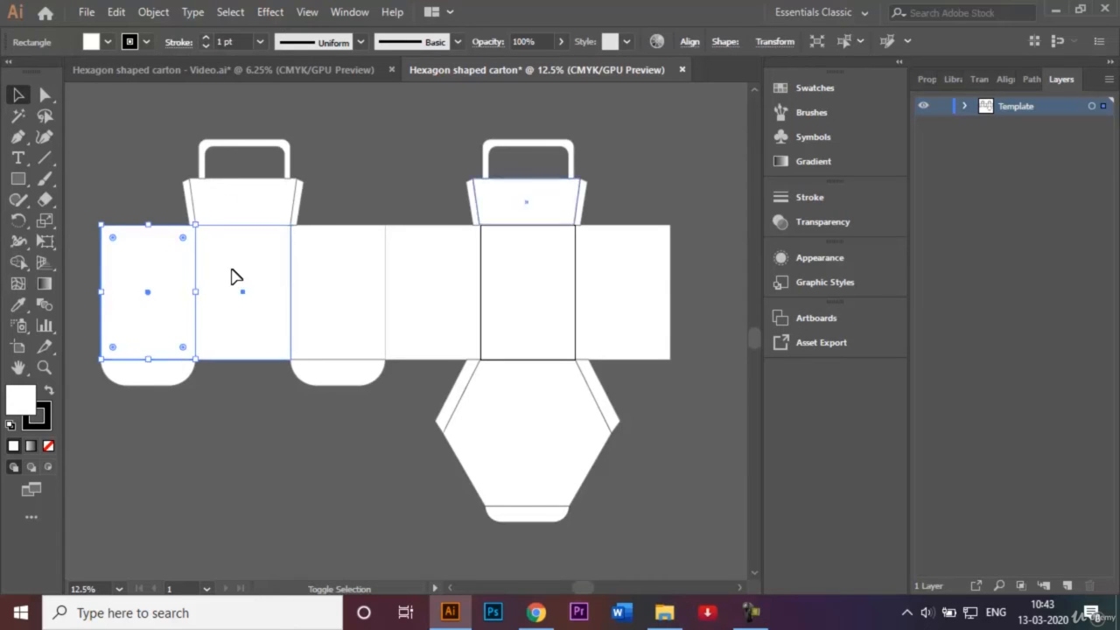
pyautogui.keyDown('shift'); pyautogui.click(398, 277); pyautogui.keyUp('shift')
pyautogui.keyDown('shift'); pyautogui.click(565, 272); pyautogui.keyUp('shift')
pyautogui.keyDown('shift'); pyautogui.click(607, 270); pyautogui.keyUp('shift')
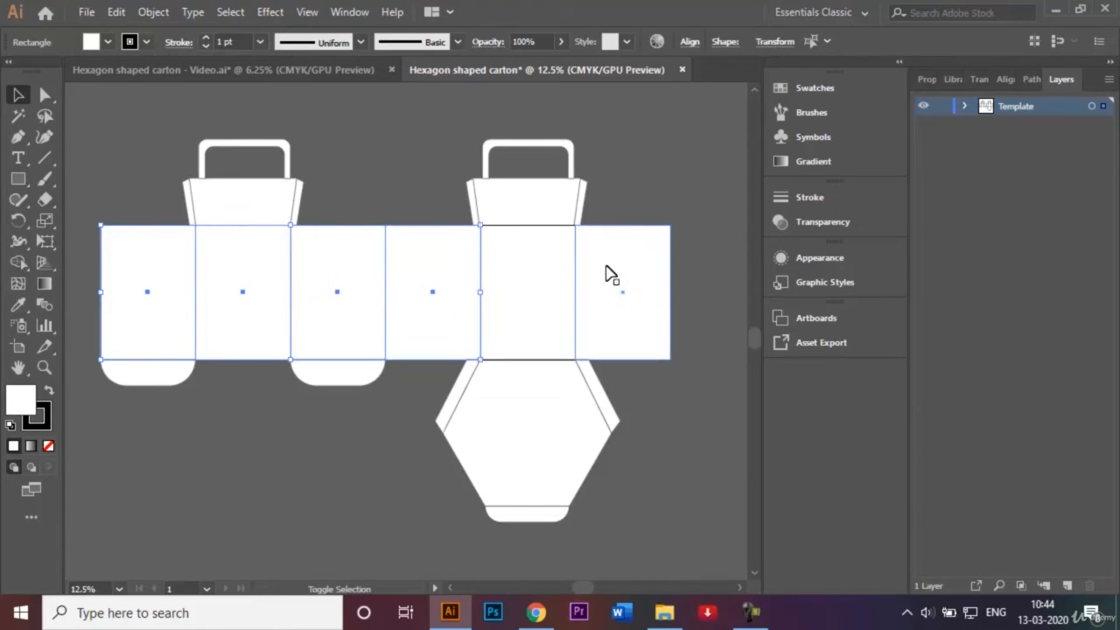
pyautogui.click(46, 285)
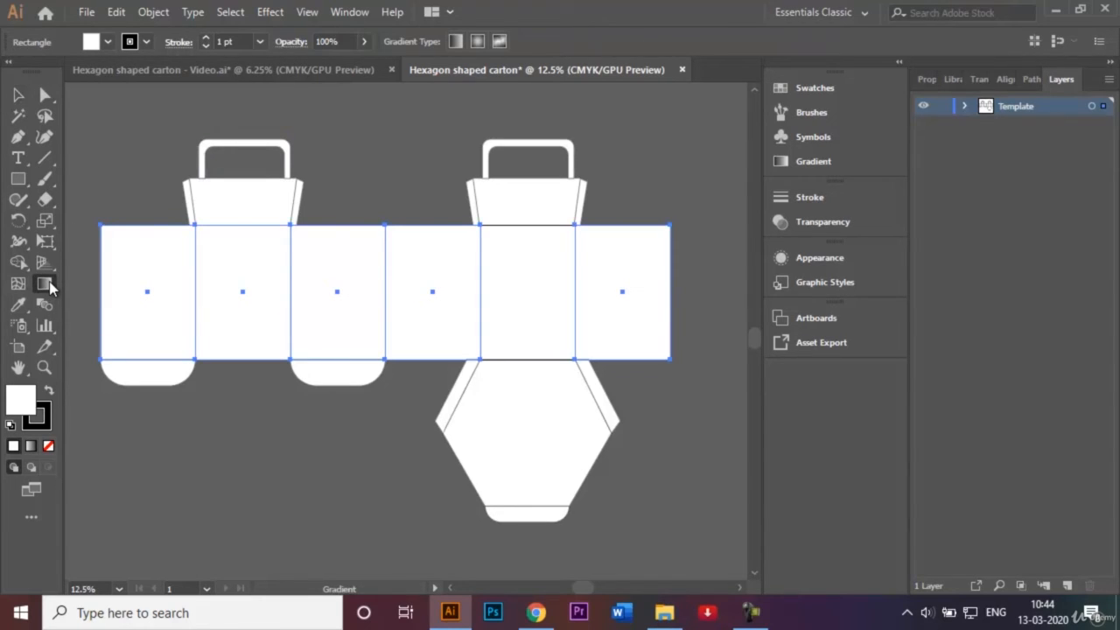
pyautogui.doubleClick(48, 287)
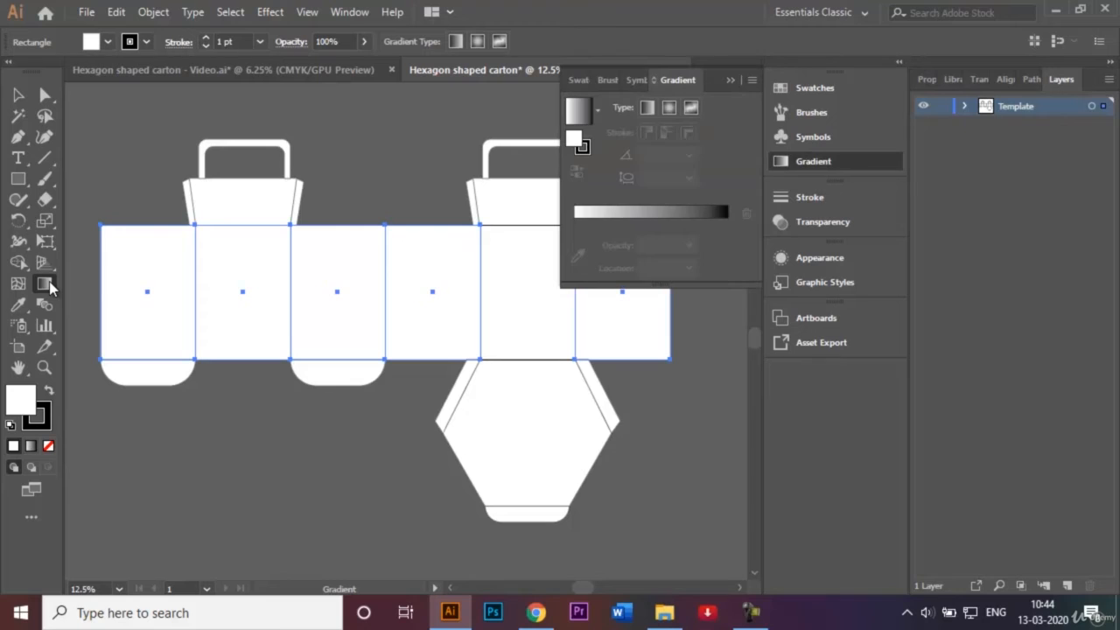
pyautogui.click(595, 215)
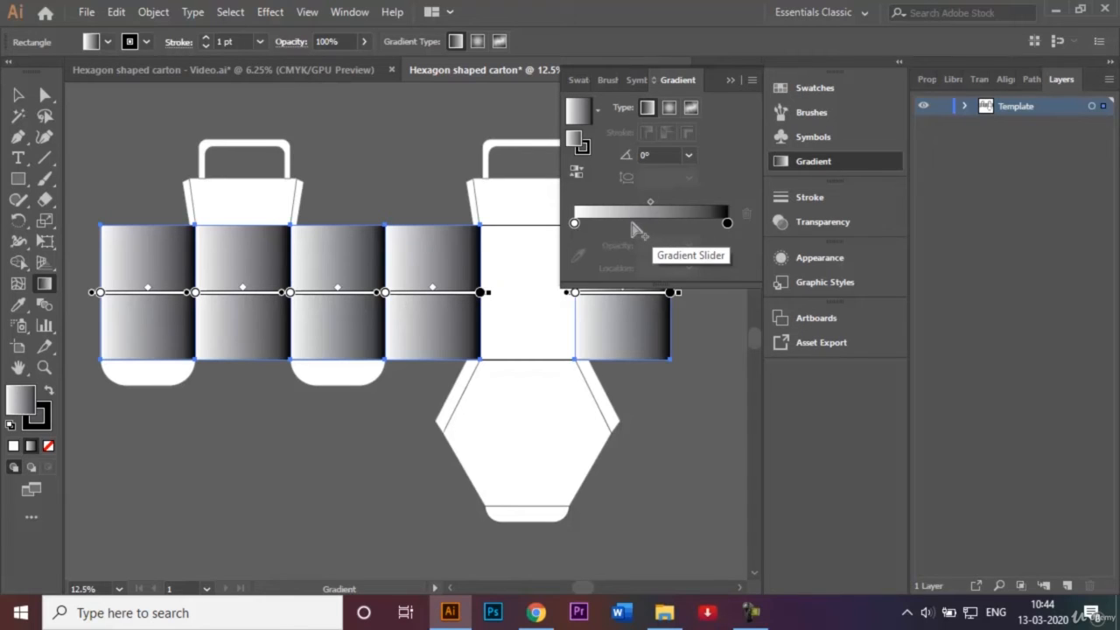
# Recolour the panels' gradient from light brown to dark brown and redirect it across them at about 84.7°, dark end at the top.
pyautogui.doubleClick(574, 223)
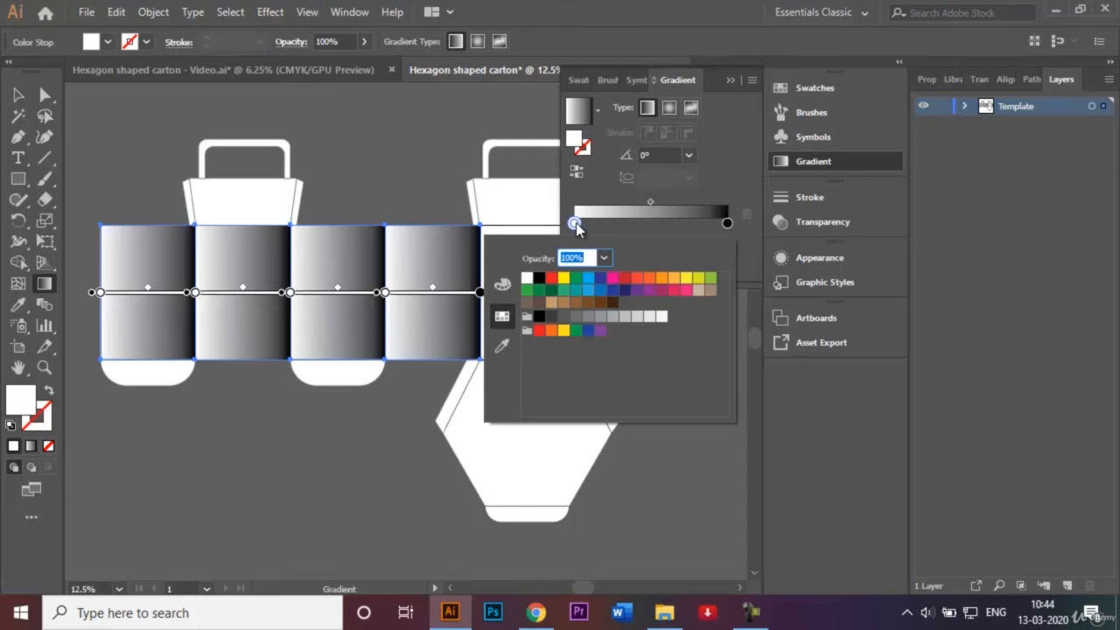
pyautogui.click(562, 304)
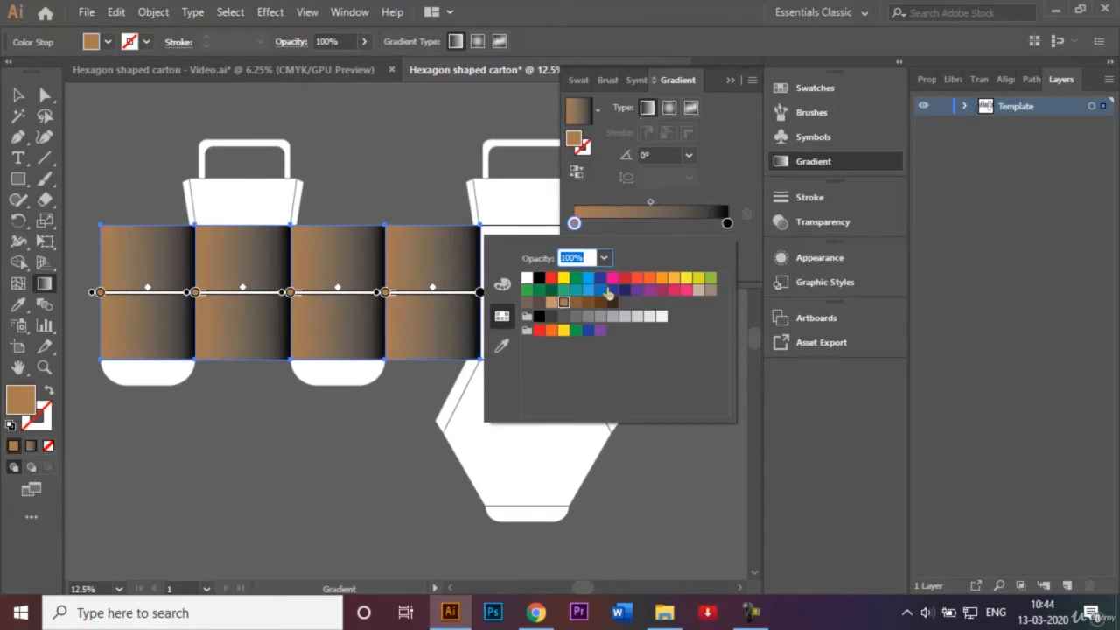
pyautogui.click(727, 223)
pyautogui.doubleClick(726, 223)
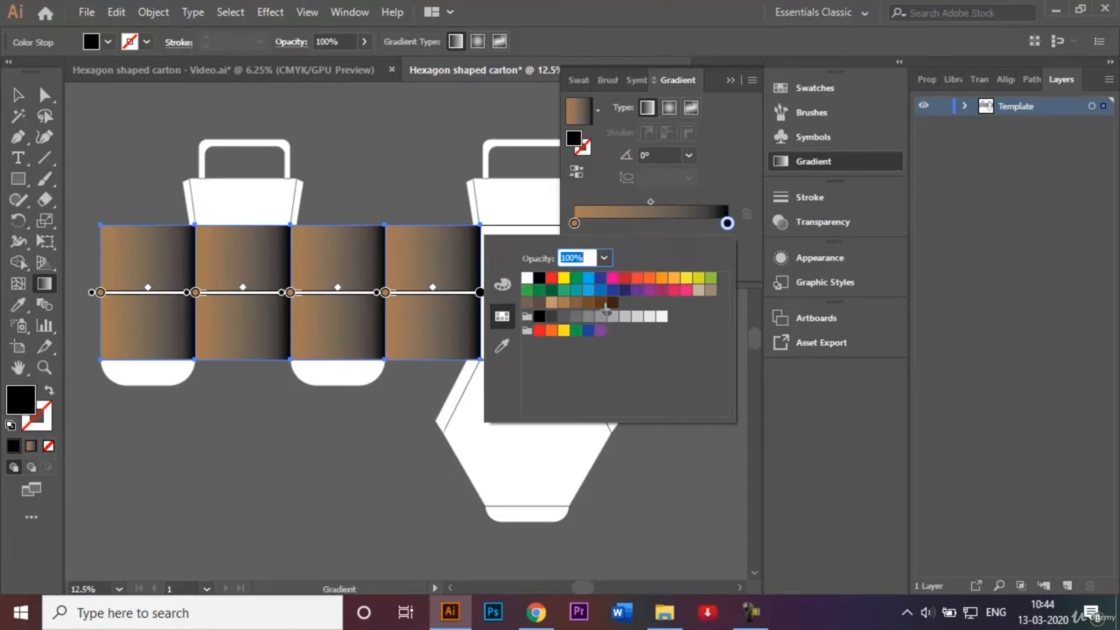
pyautogui.click(613, 303)
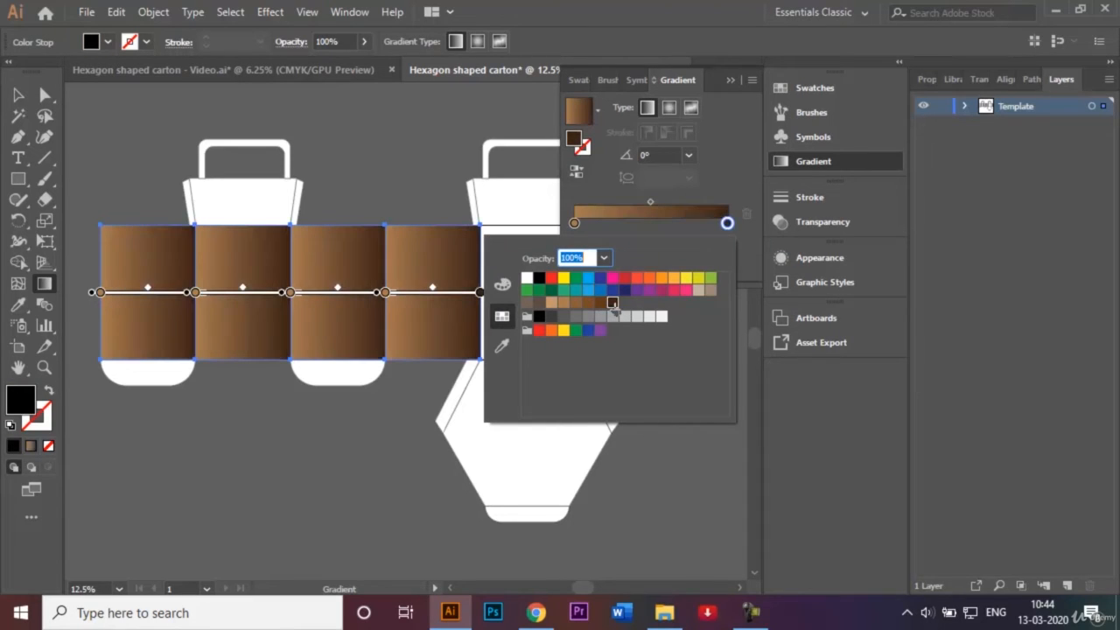
pyautogui.click(735, 79)
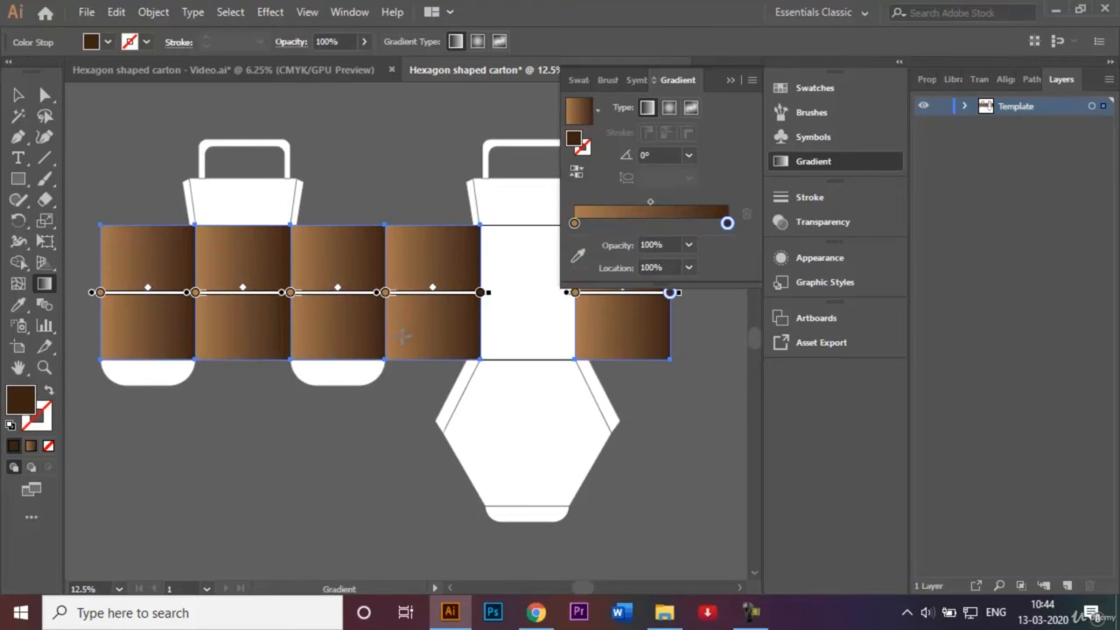
pyautogui.moveTo(401, 341); pyautogui.dragTo(410, 236)
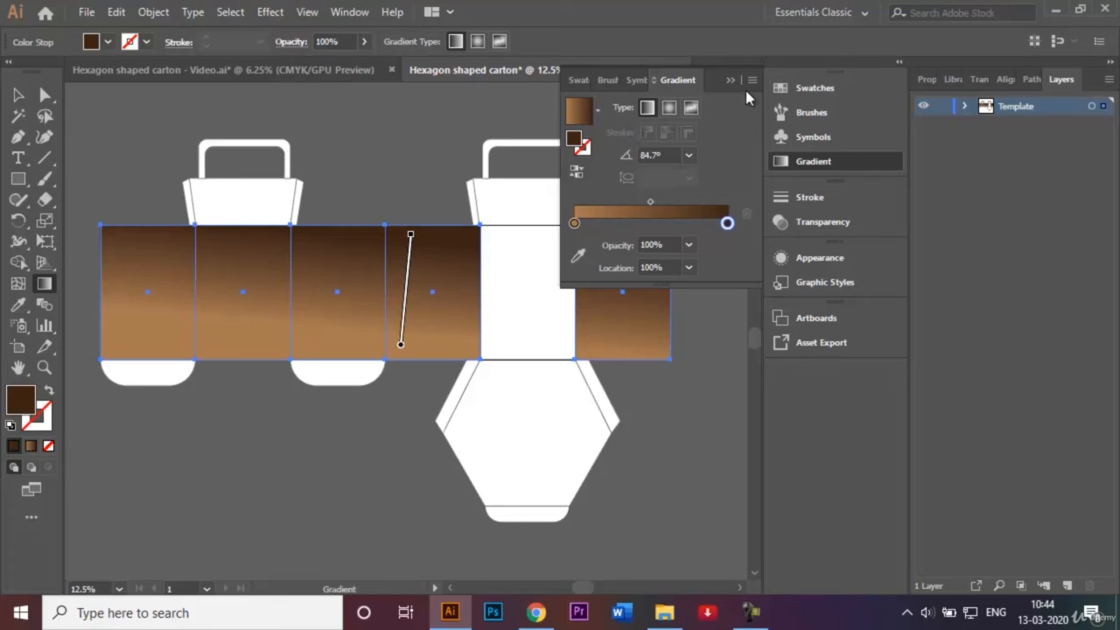
# Finish the gradient adjustment and deselect the brown side panels.
pyautogui.click(732, 81)
pyautogui.click(18, 94)
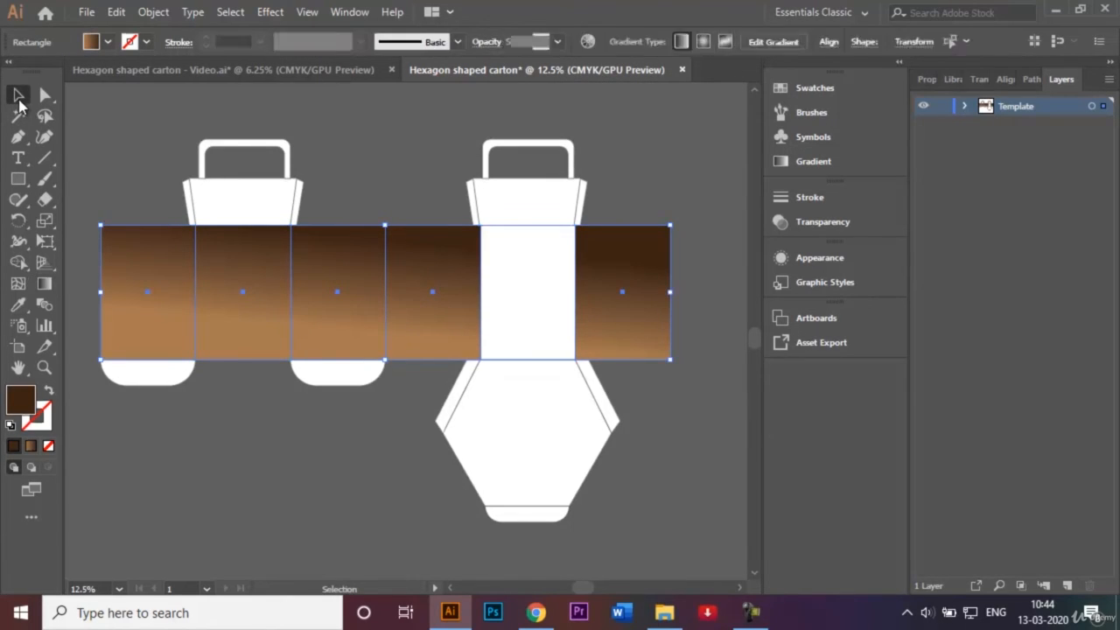
pyautogui.hotkey('ctrl', 'h')
pyautogui.click(112, 133)
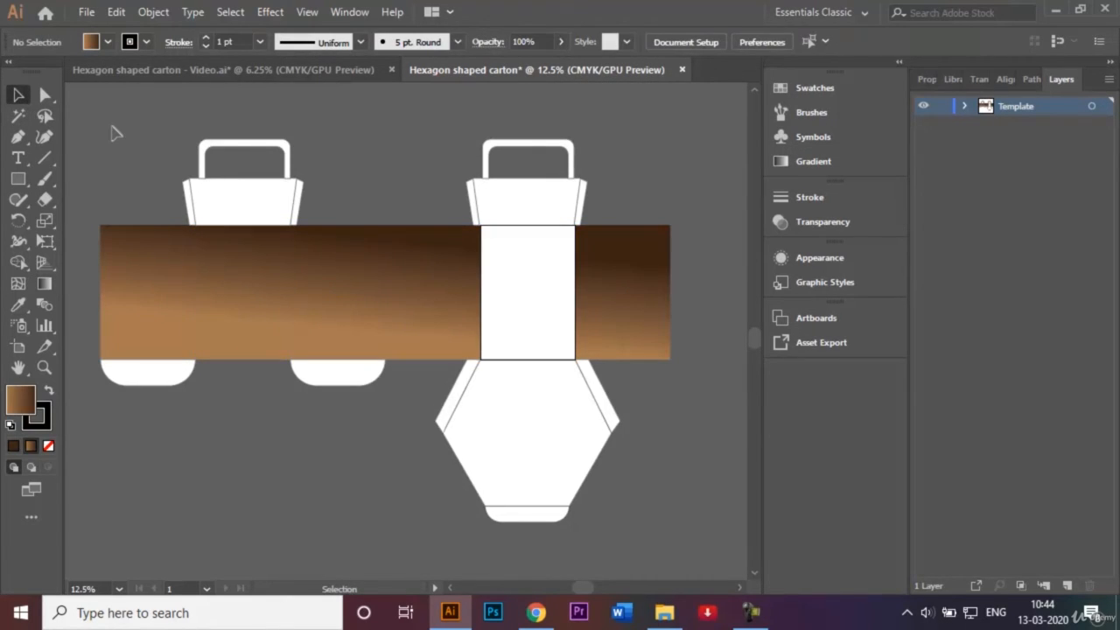
pyautogui.click(154, 291)
pyautogui.click(364, 197)
# Select the five brown gradient side panels and give them a white 3 pt stroke.
pyautogui.click(630, 259)
pyautogui.keyDown('shift'); pyautogui.click(446, 278); pyautogui.keyUp('shift')
pyautogui.keyDown('shift'); pyautogui.click(347, 280); pyautogui.keyUp('shift')
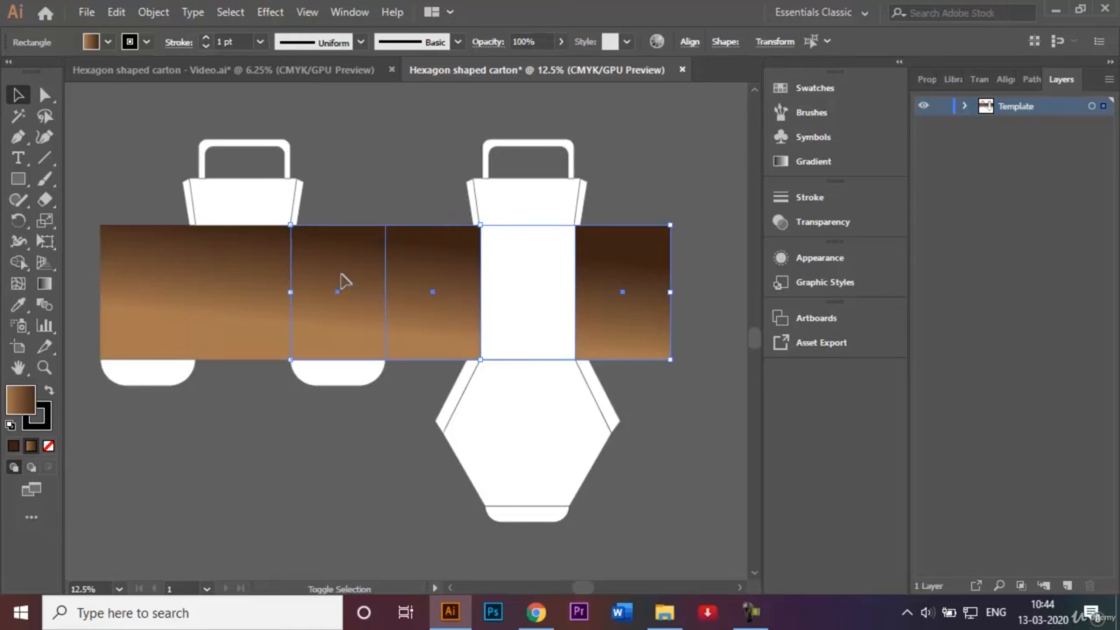
pyautogui.keyDown('shift'); pyautogui.click(262, 286); pyautogui.keyUp('shift')
pyautogui.keyDown('shift'); pyautogui.click(165, 280); pyautogui.keyUp('shift')
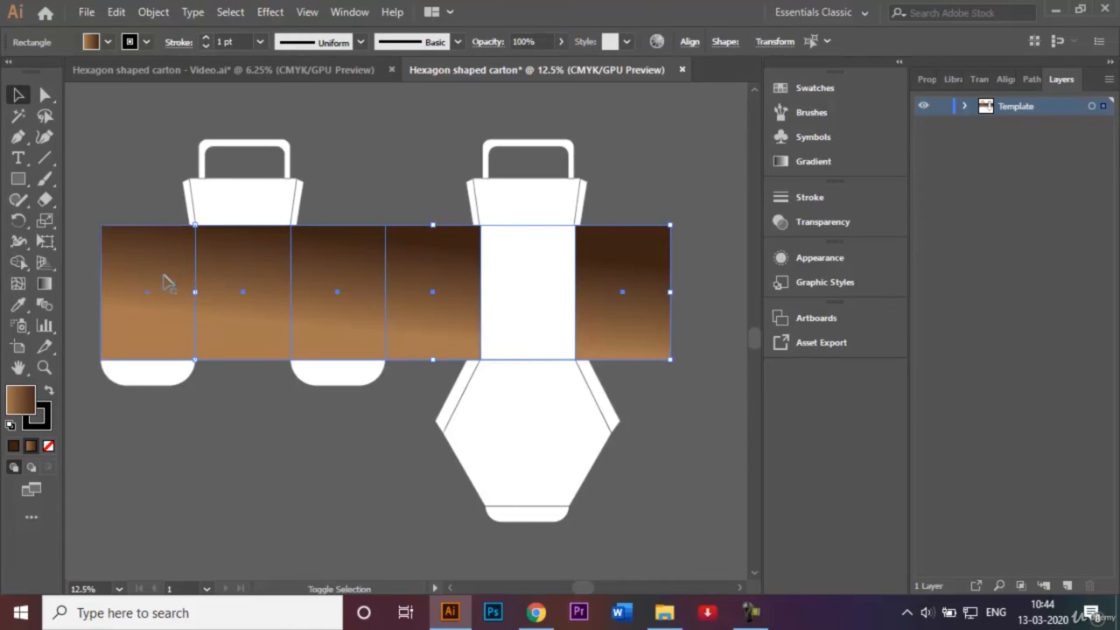
pyautogui.click(146, 42)
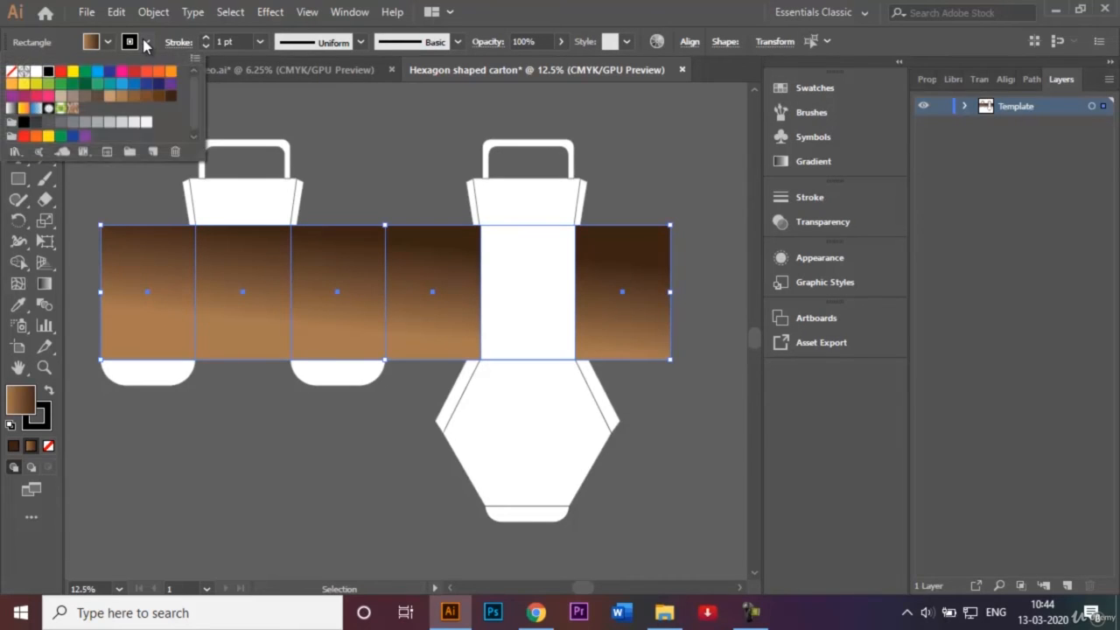
pyautogui.click(36, 73)
pyautogui.click(259, 41)
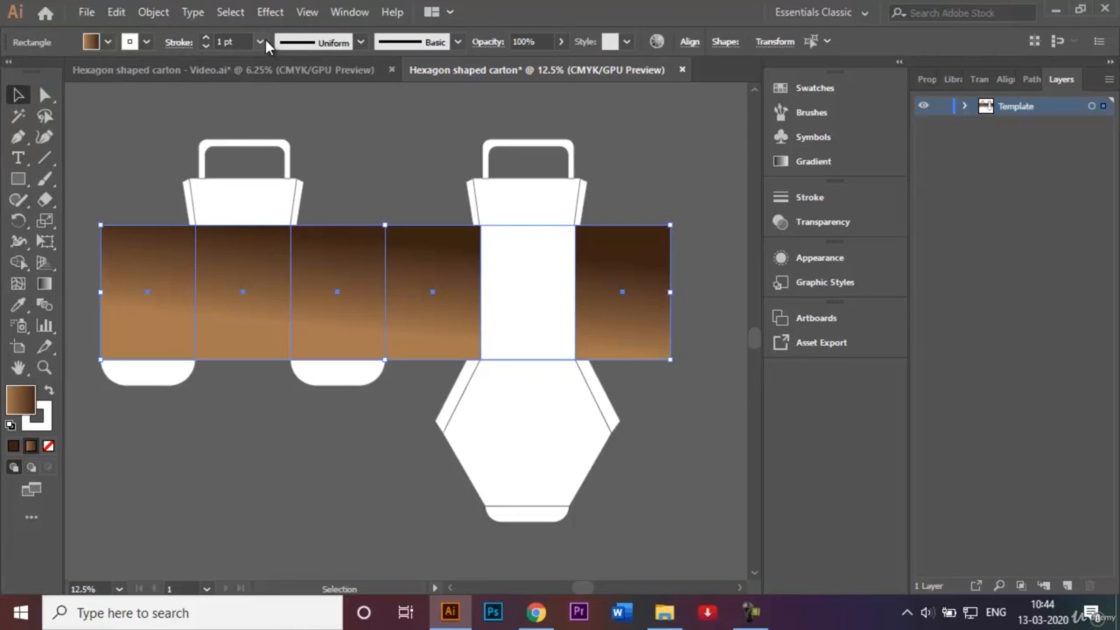
pyautogui.click(260, 41)
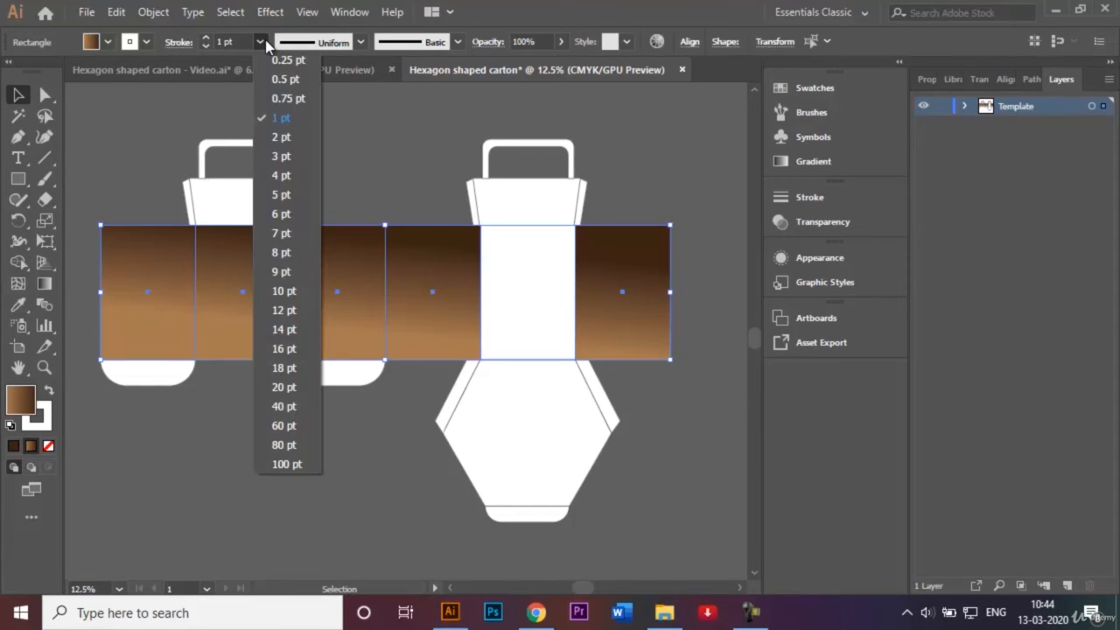
pyautogui.click(276, 155)
pyautogui.click(409, 159)
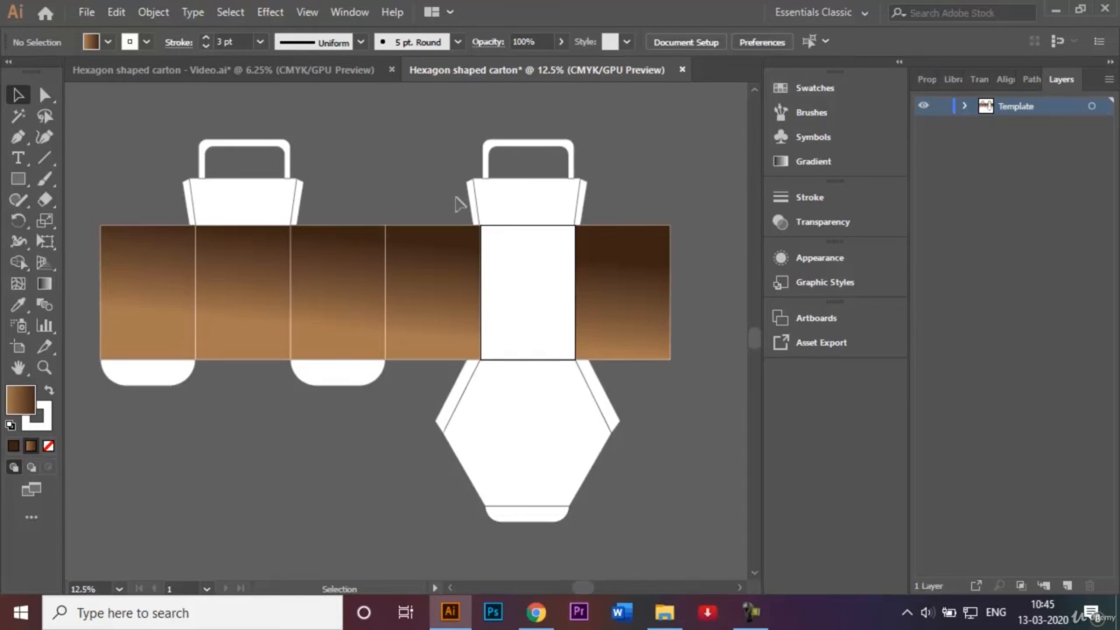
# Draw a brown gradient rectangle exactly over the white fifth side panel and redirect its gradient at about 73.3°, dark end at the top.
pyautogui.click(15, 182)
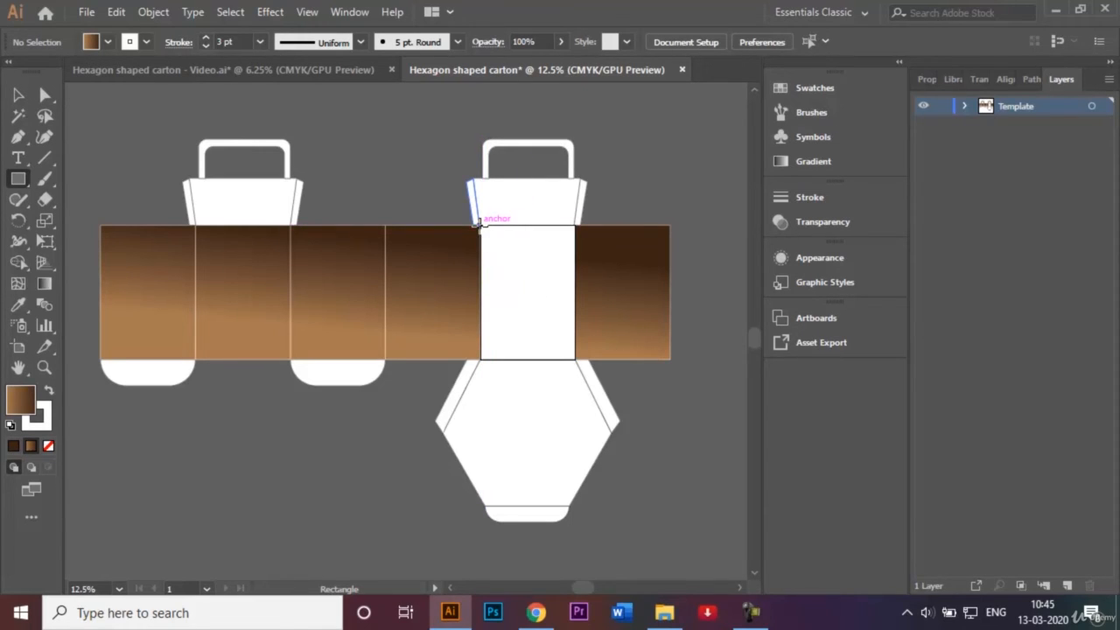
pyautogui.moveTo(479, 224); pyautogui.dragTo(574, 359)
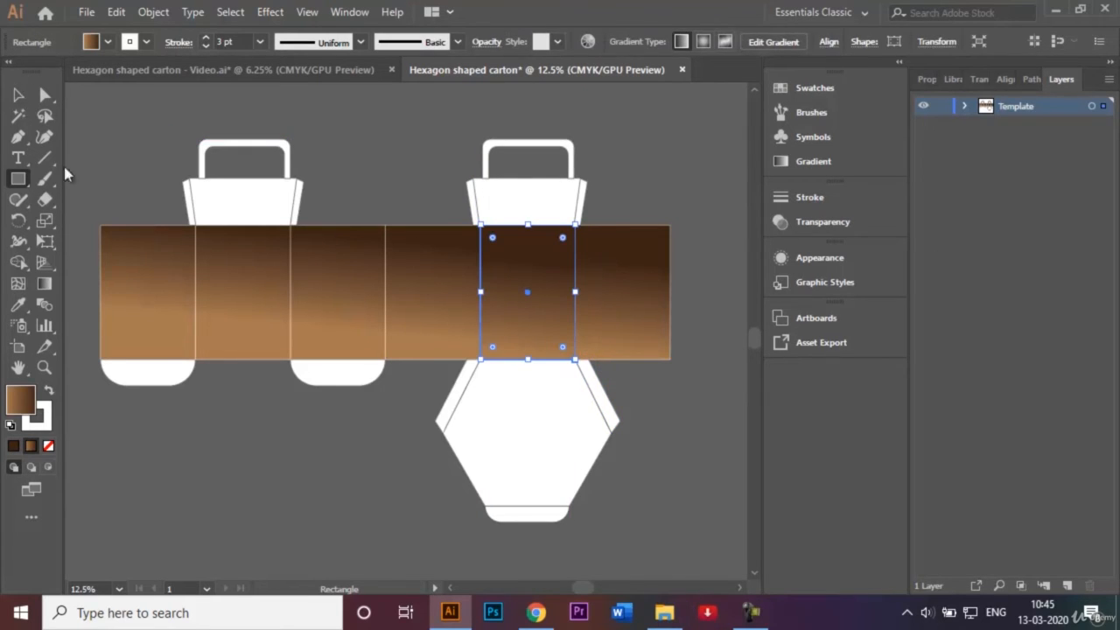
pyautogui.doubleClick(44, 283)
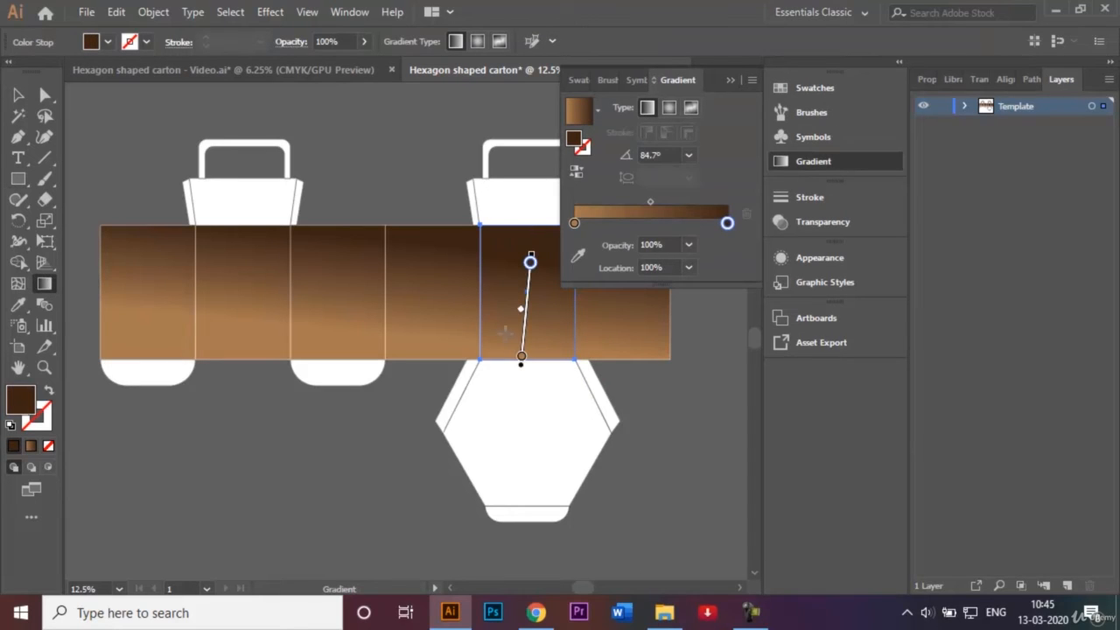
pyautogui.moveTo(506, 337); pyautogui.dragTo(529, 258)
pyautogui.click(731, 80)
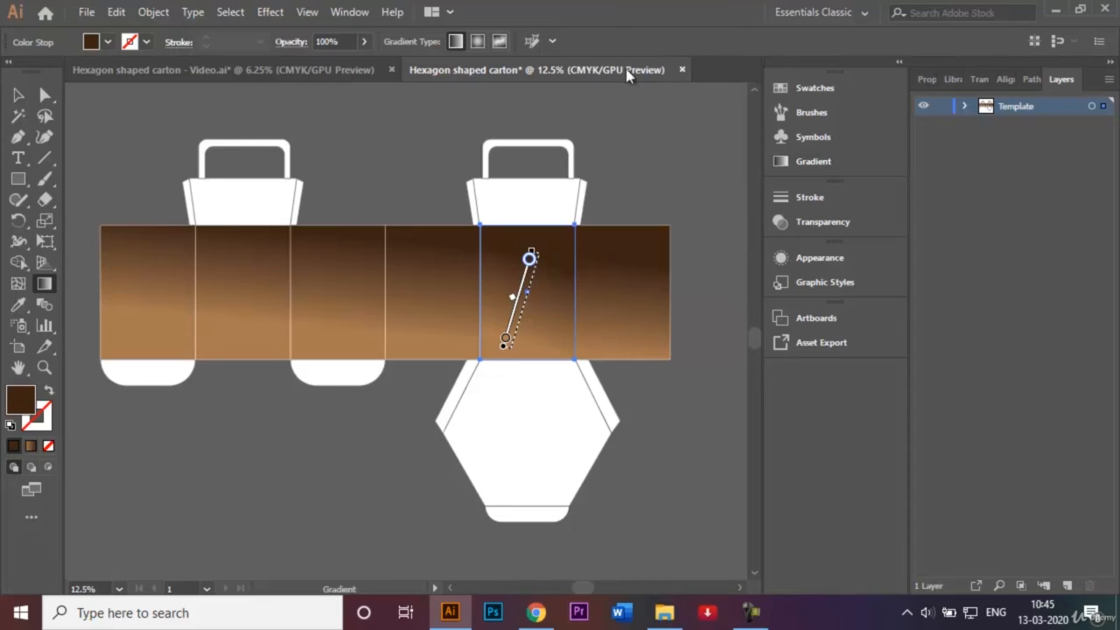
pyautogui.click(19, 97)
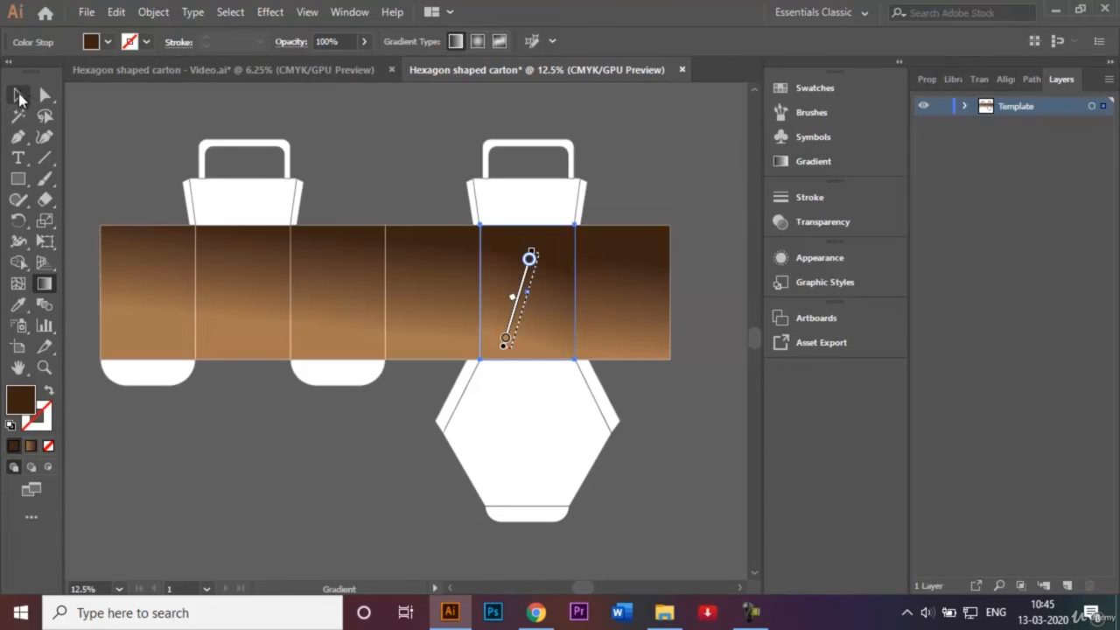
pyautogui.click(332, 156)
# Fill the two rounded flaps below the first and third side panels with solid light brown.
pyautogui.click(156, 382)
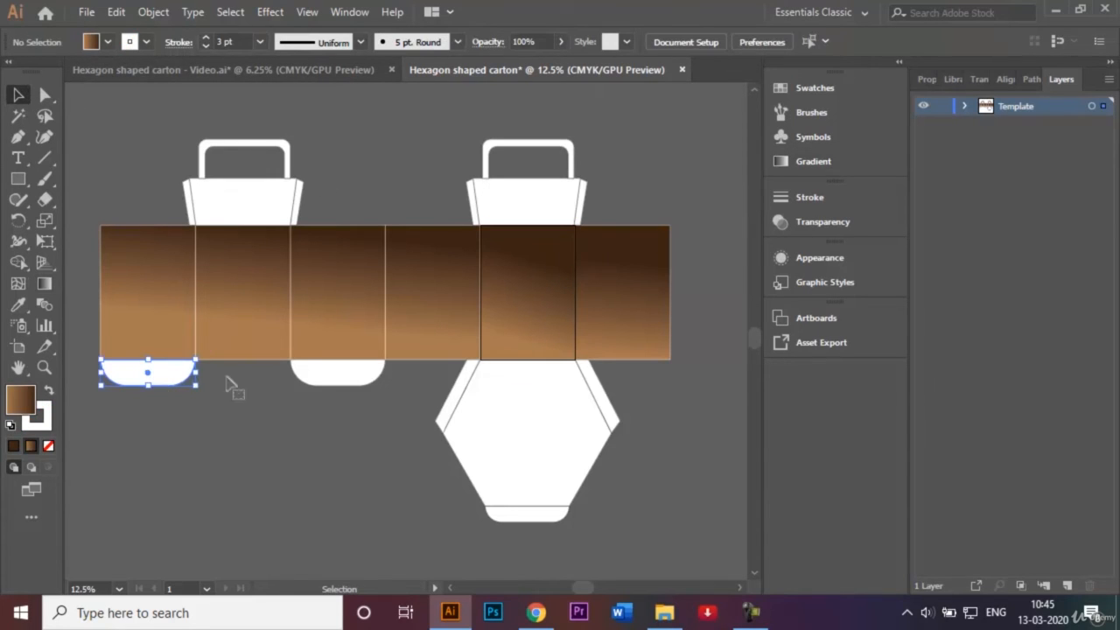
pyautogui.keyDown('shift'); pyautogui.click(325, 372); pyautogui.keyUp('shift')
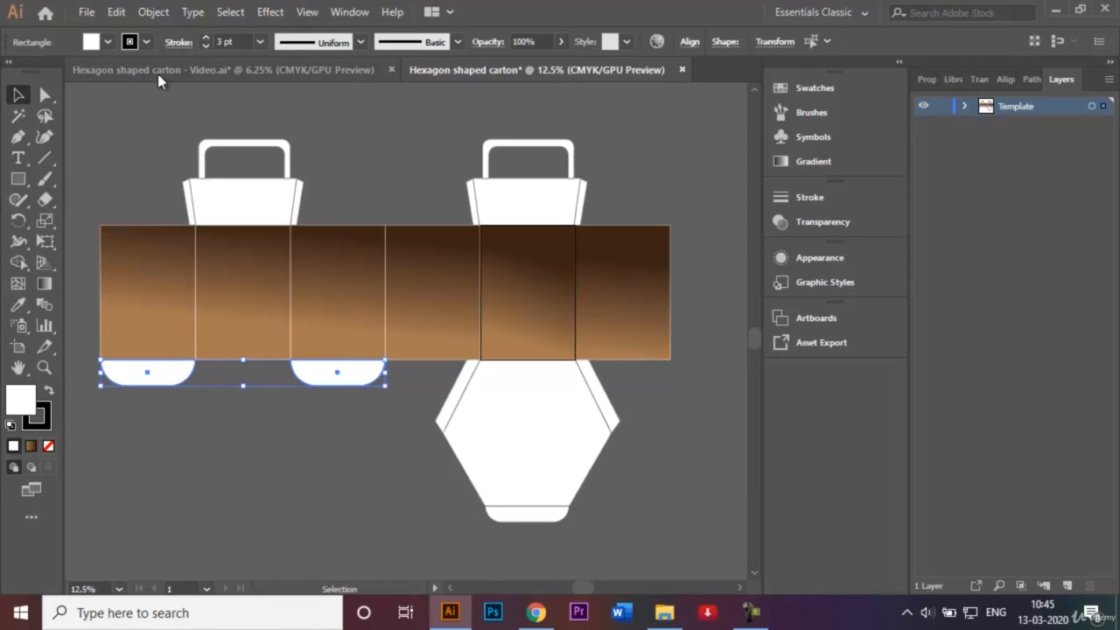
pyautogui.click(106, 42)
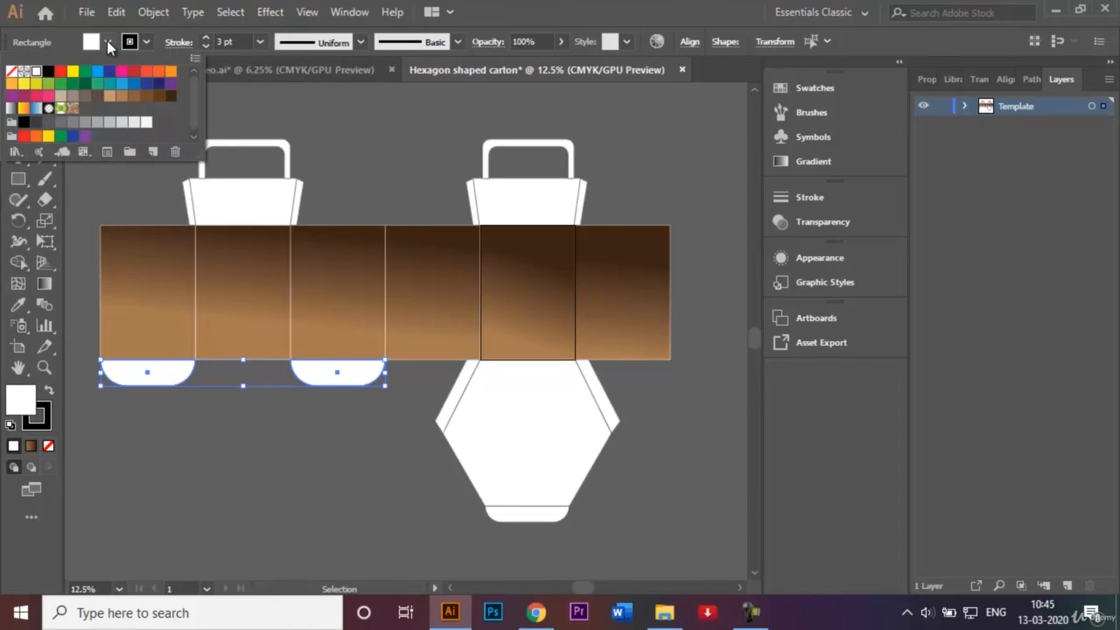
pyautogui.click(120, 97)
pyautogui.click(433, 153)
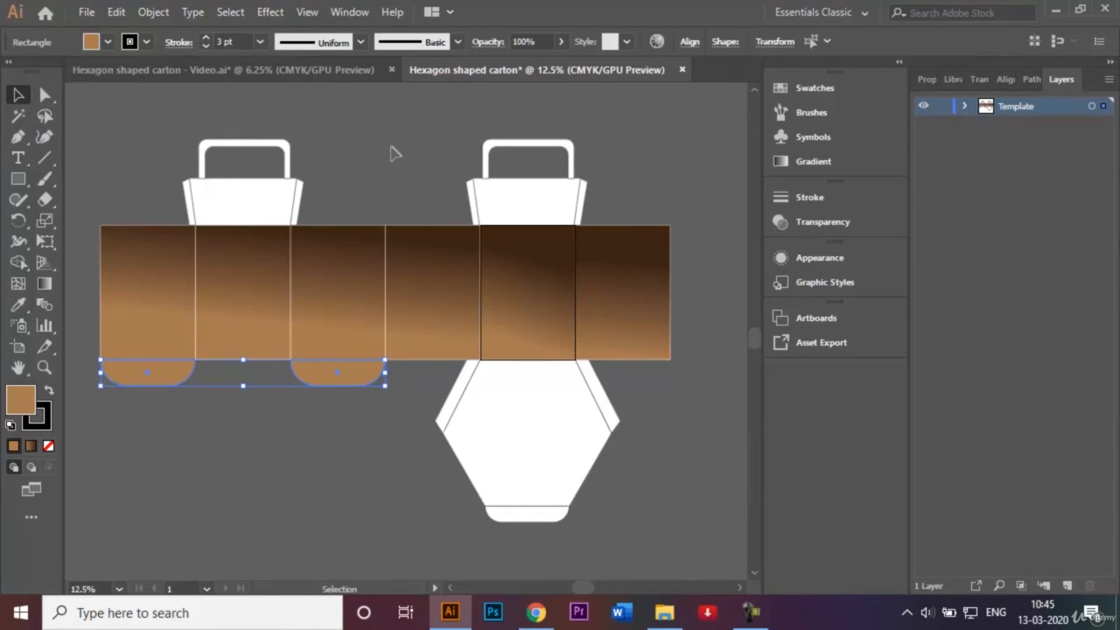
pyautogui.click(393, 152)
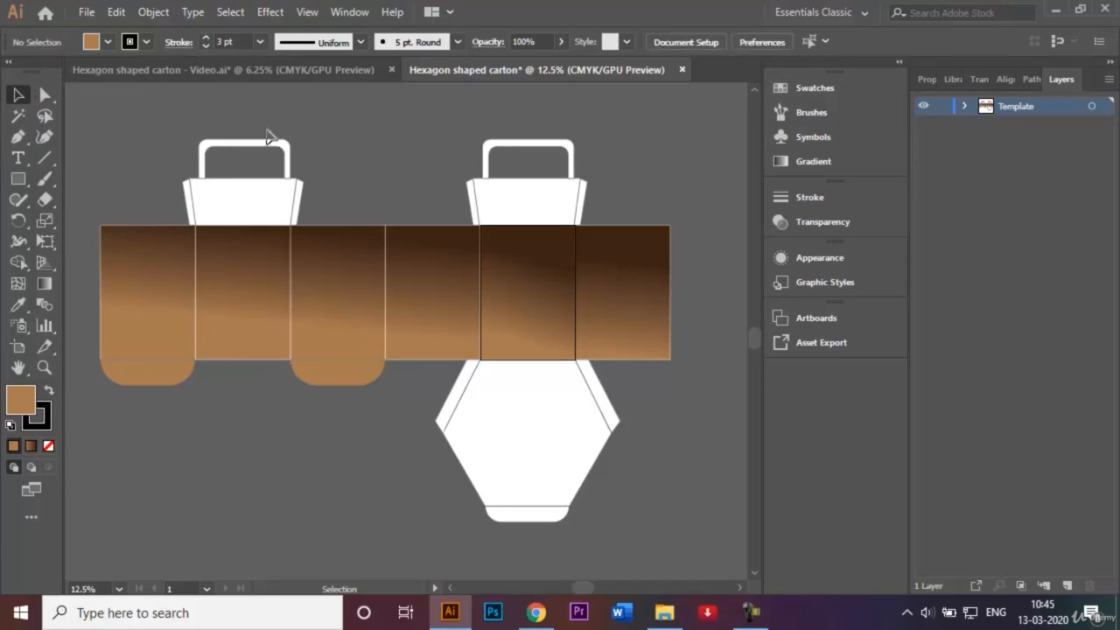
pyautogui.click(260, 211)
pyautogui.keyDown('shift'); pyautogui.click(514, 205); pyautogui.keyUp('shift')
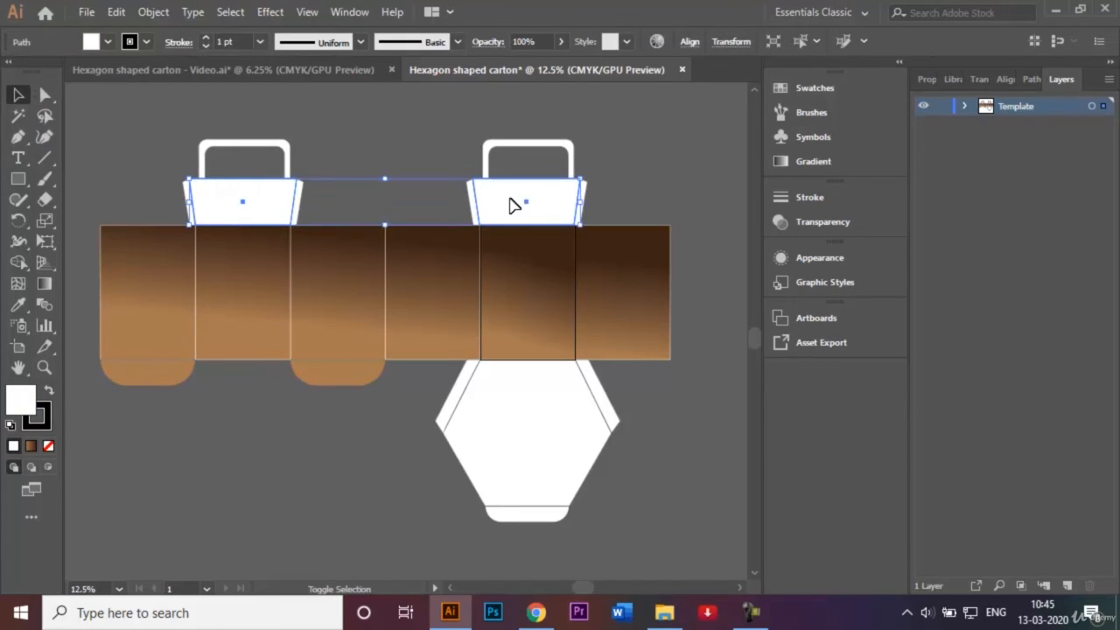
pyautogui.keyDown('shift'); pyautogui.click(469, 203); pyautogui.keyUp('shift')
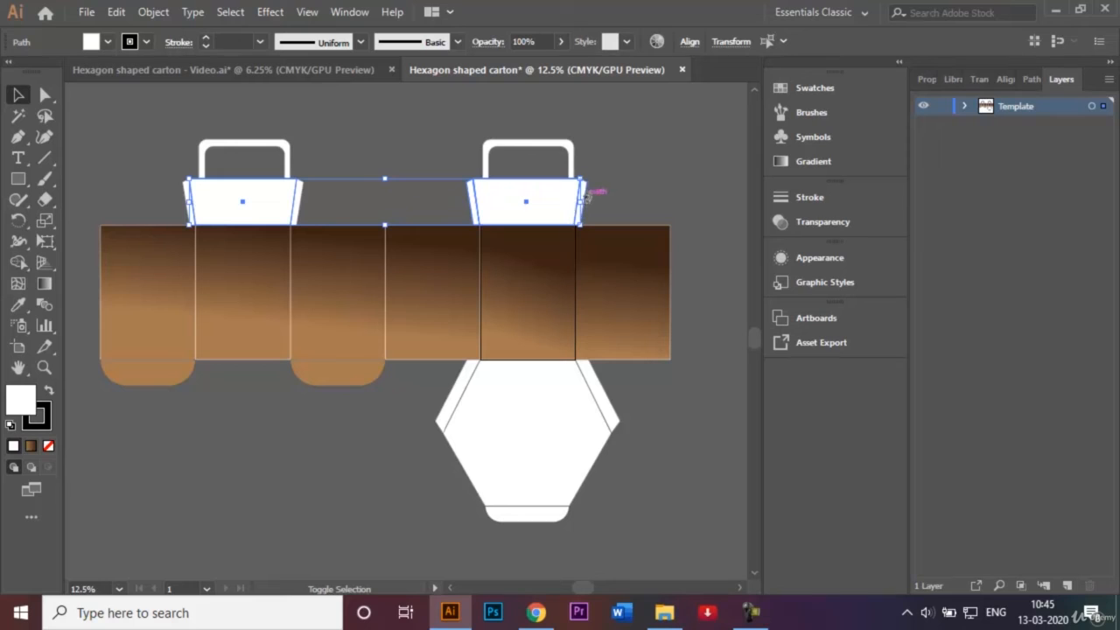
pyautogui.click(597, 207)
# Select both trapezoid panels under the handles with their narrow side tabs and fill them with the brown gradient.
pyautogui.click(581, 194)
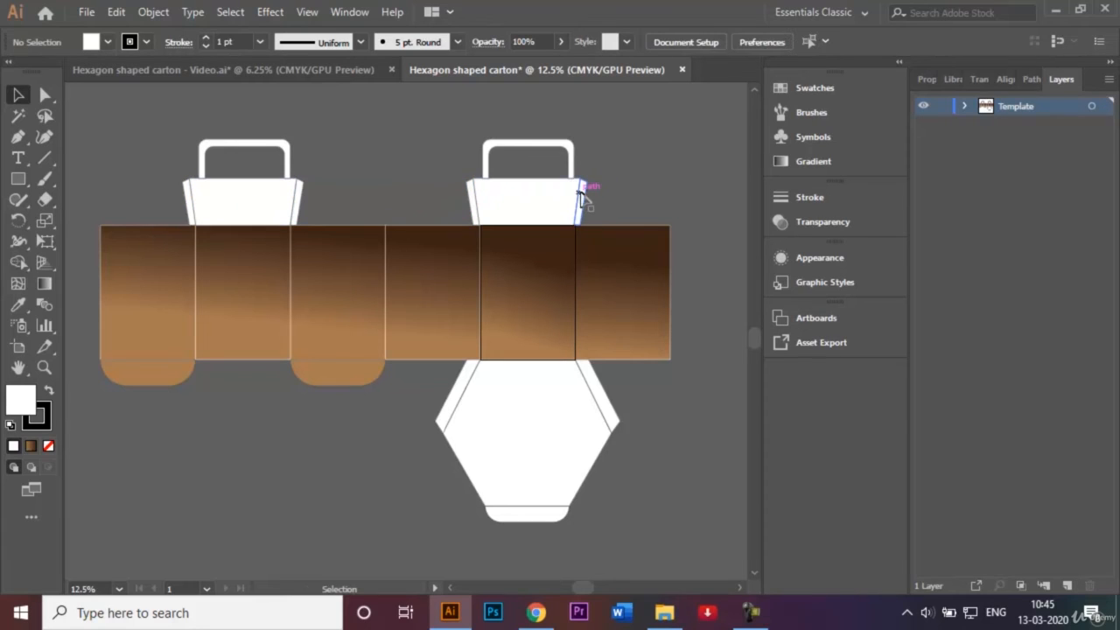
pyautogui.keyDown('shift'); pyautogui.click(560, 201); pyautogui.keyUp('shift')
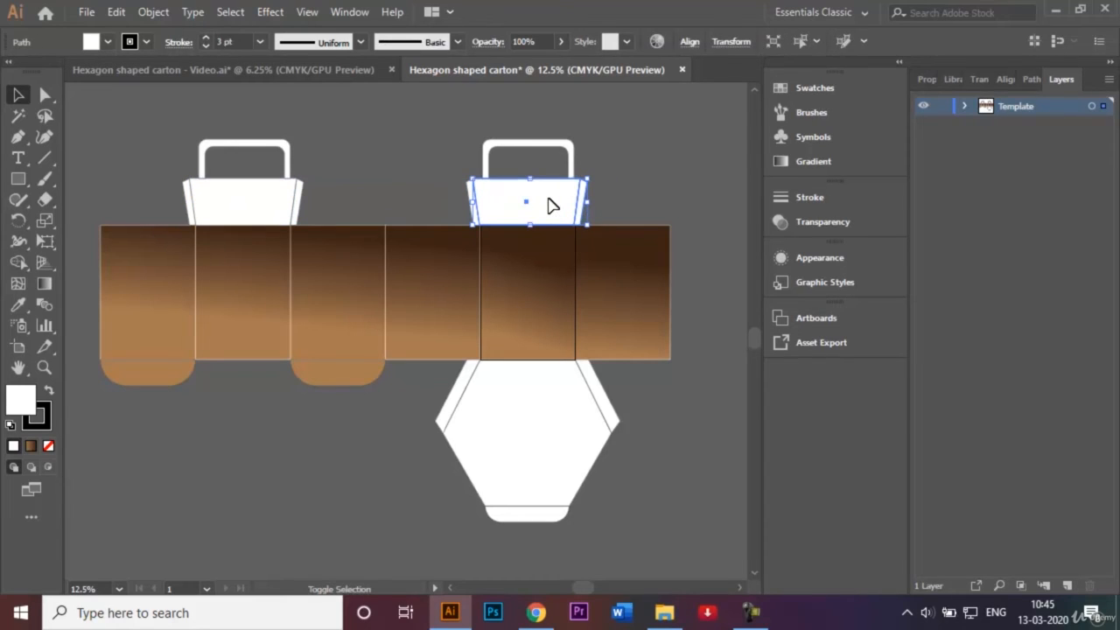
pyautogui.keyDown('shift'); pyautogui.click(469, 192); pyautogui.keyUp('shift')
pyautogui.keyDown('shift'); pyautogui.click(300, 189); pyautogui.keyUp('shift')
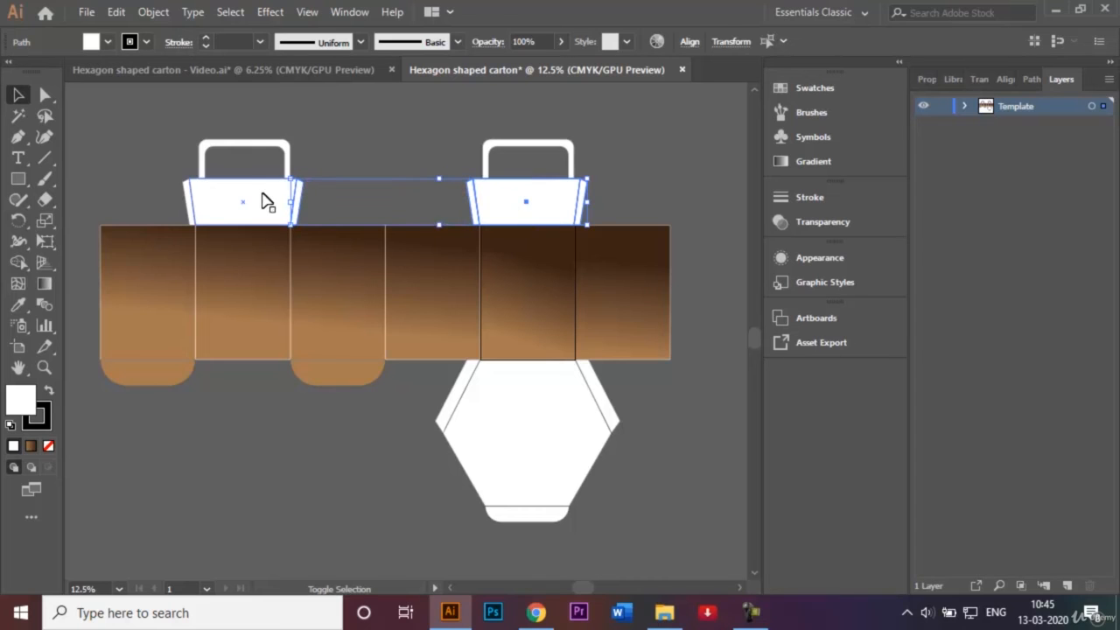
pyautogui.keyDown('shift'); pyautogui.click(259, 197); pyautogui.keyUp('shift')
pyautogui.keyDown('shift'); pyautogui.click(191, 198); pyautogui.keyUp('shift')
pyautogui.press('shift')
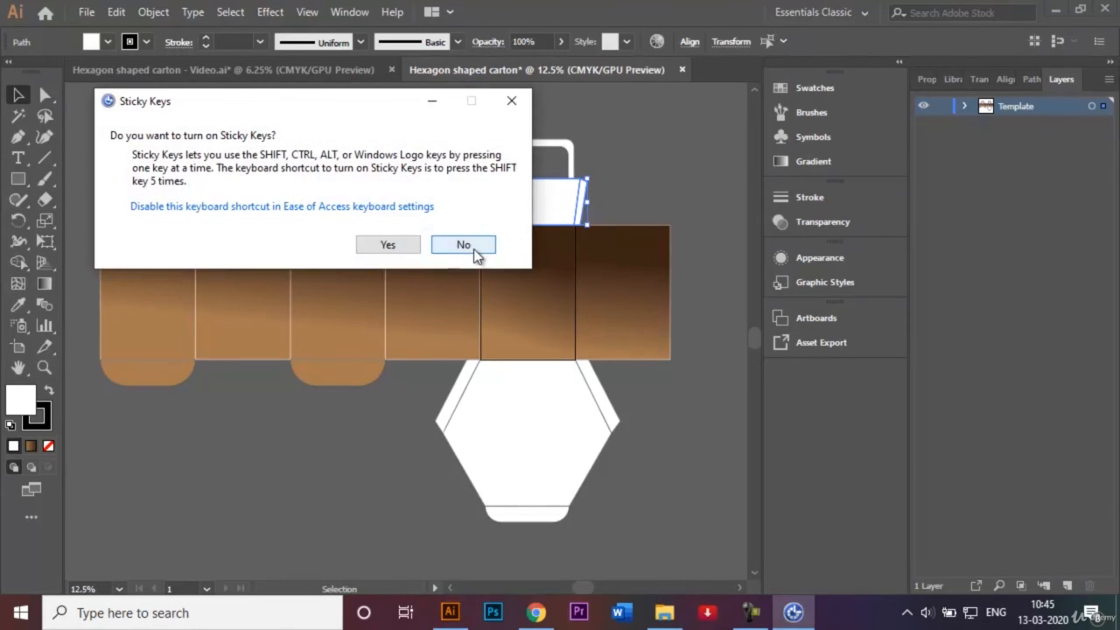
pyautogui.click(473, 247)
pyautogui.click(32, 446)
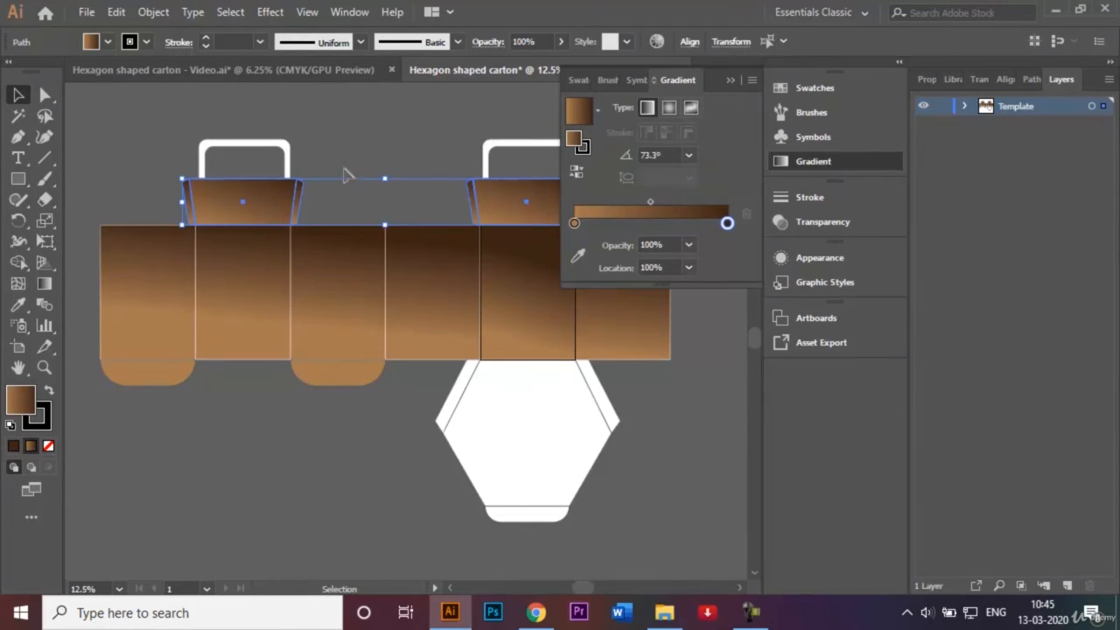
pyautogui.click(730, 80)
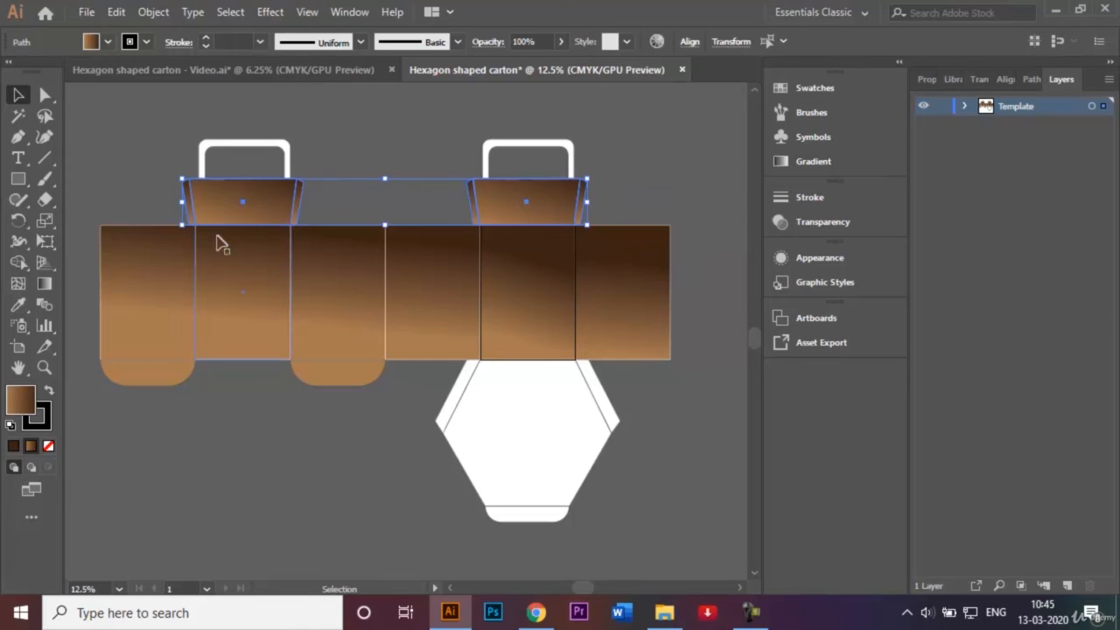
# Redirect the gradient downward across the trapezoid panels and their tabs at about -101.1°.
pyautogui.doubleClick(47, 292)
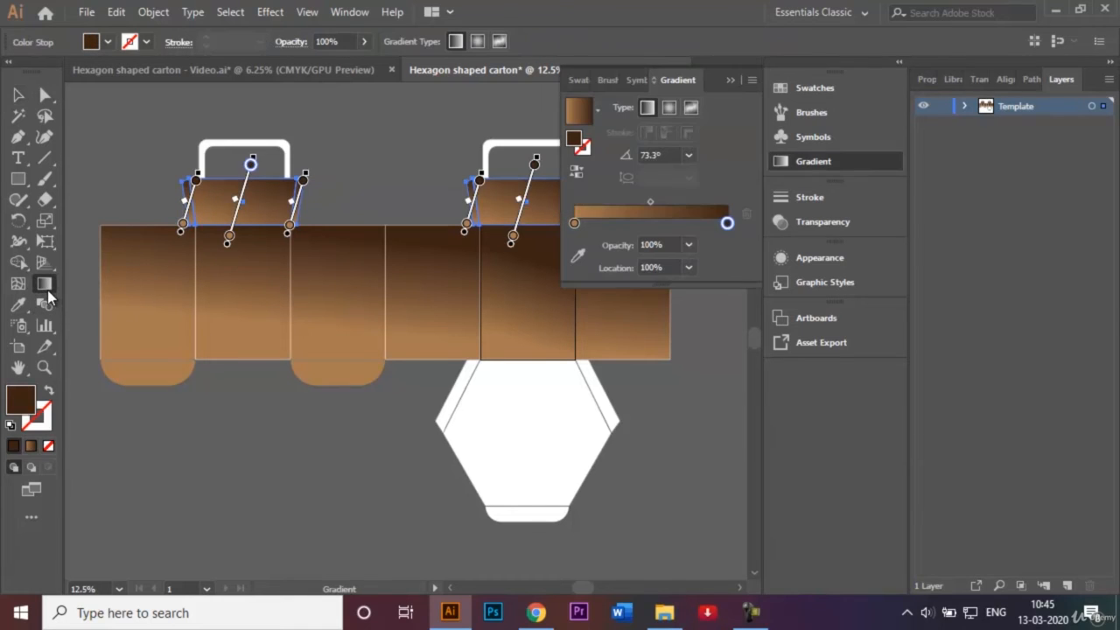
pyautogui.moveTo(271, 163); pyautogui.dragTo(260, 223)
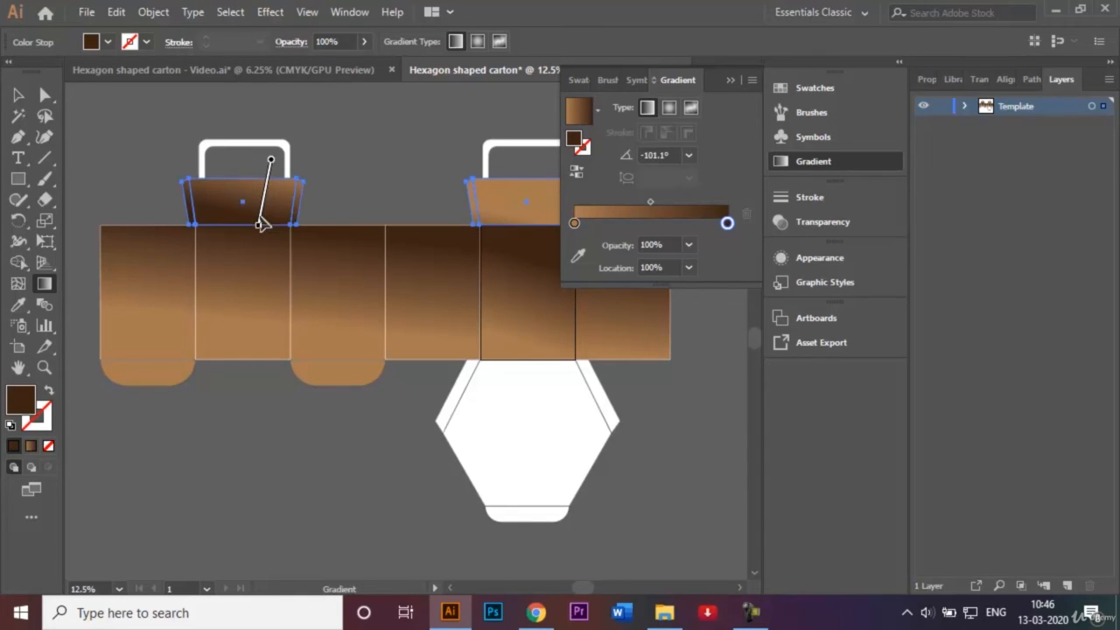
pyautogui.click(734, 80)
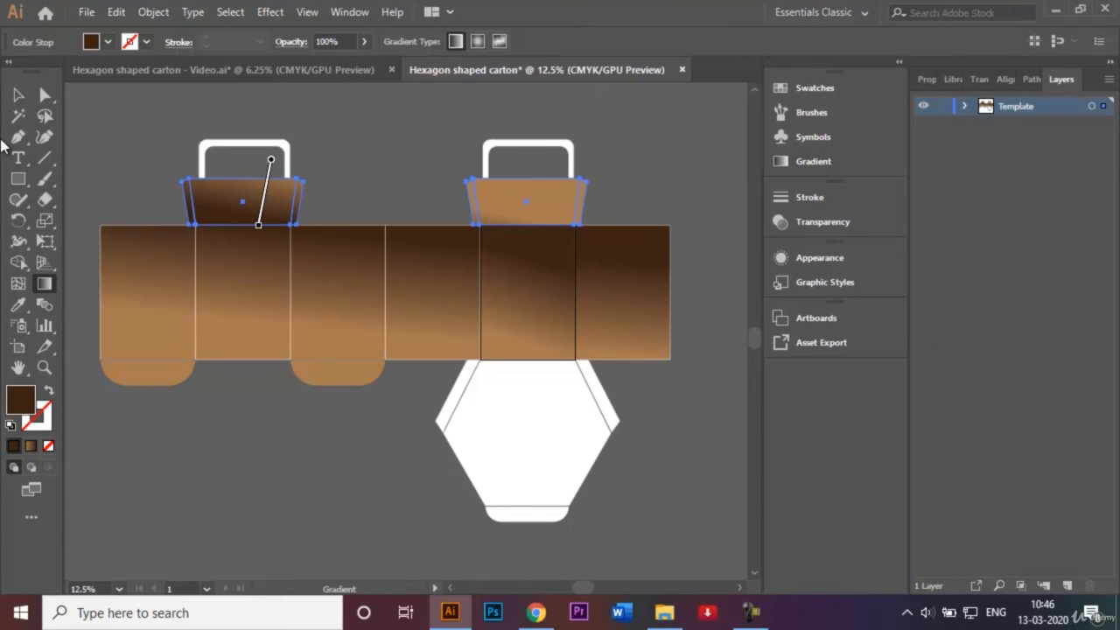
pyautogui.click(18, 96)
pyautogui.click(359, 140)
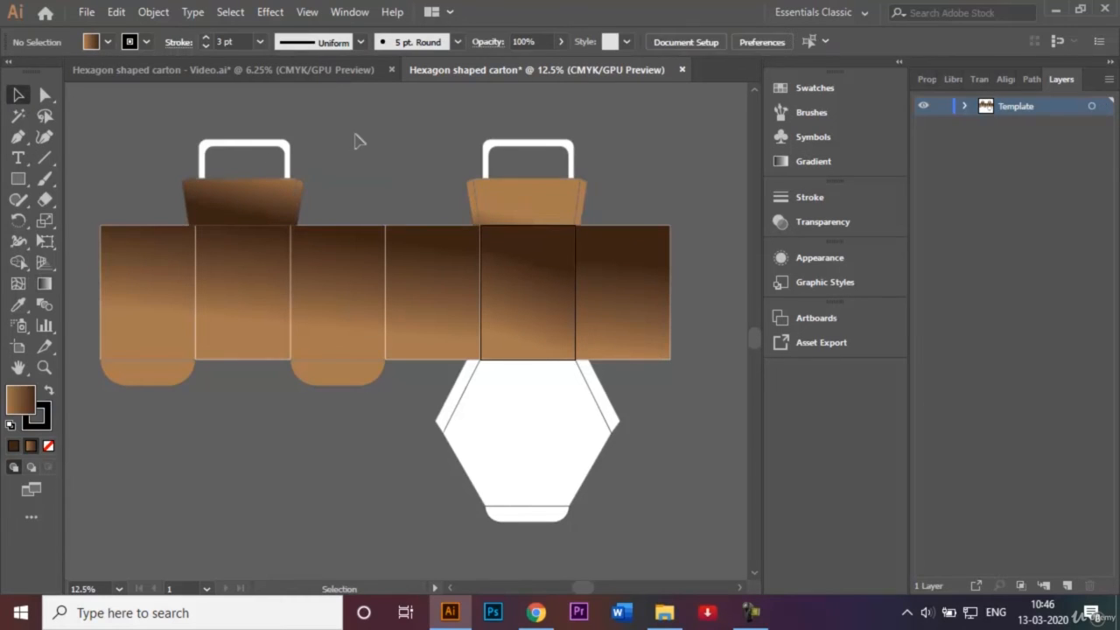
# Redirect the gradient downward across the trapezoid above the fifth side panel and both its side tabs at about -92.3°.
pyautogui.click(564, 202)
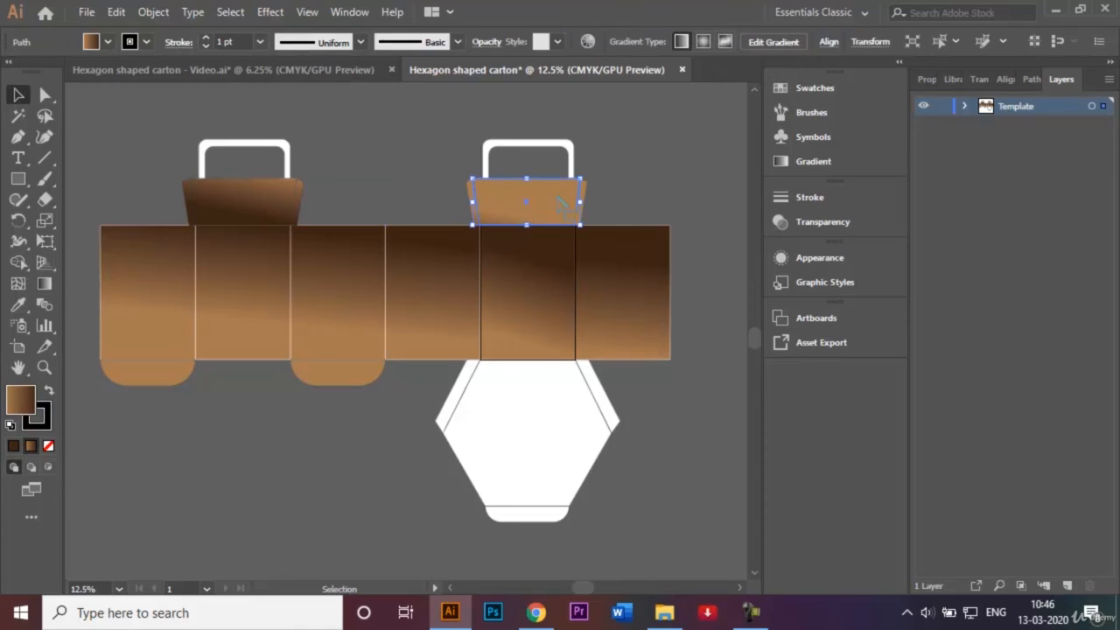
pyautogui.click(616, 199)
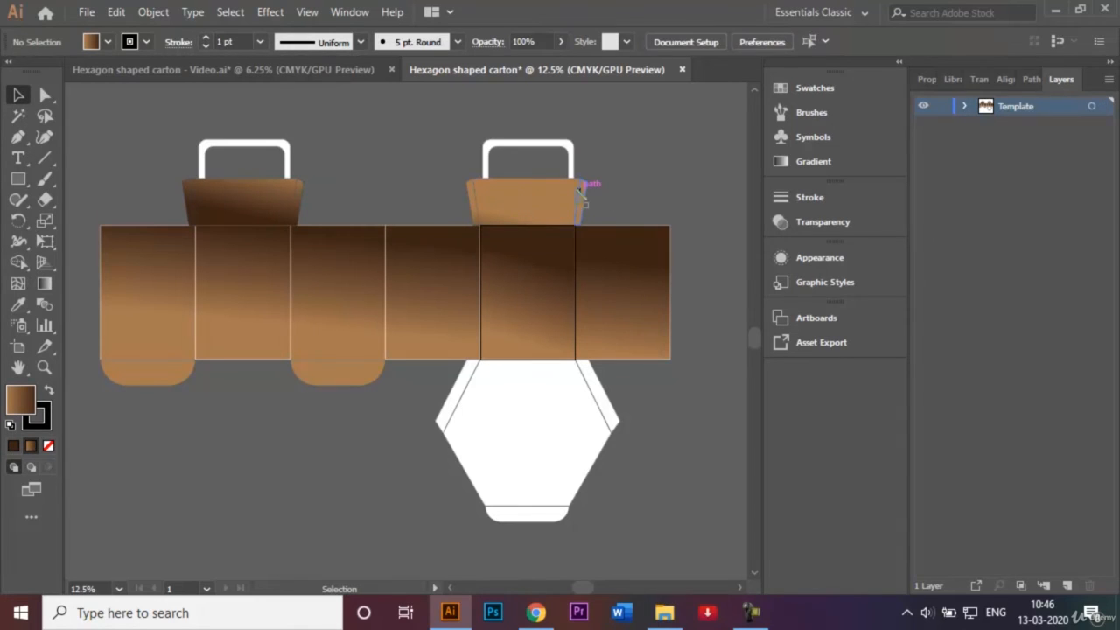
pyautogui.click(584, 196)
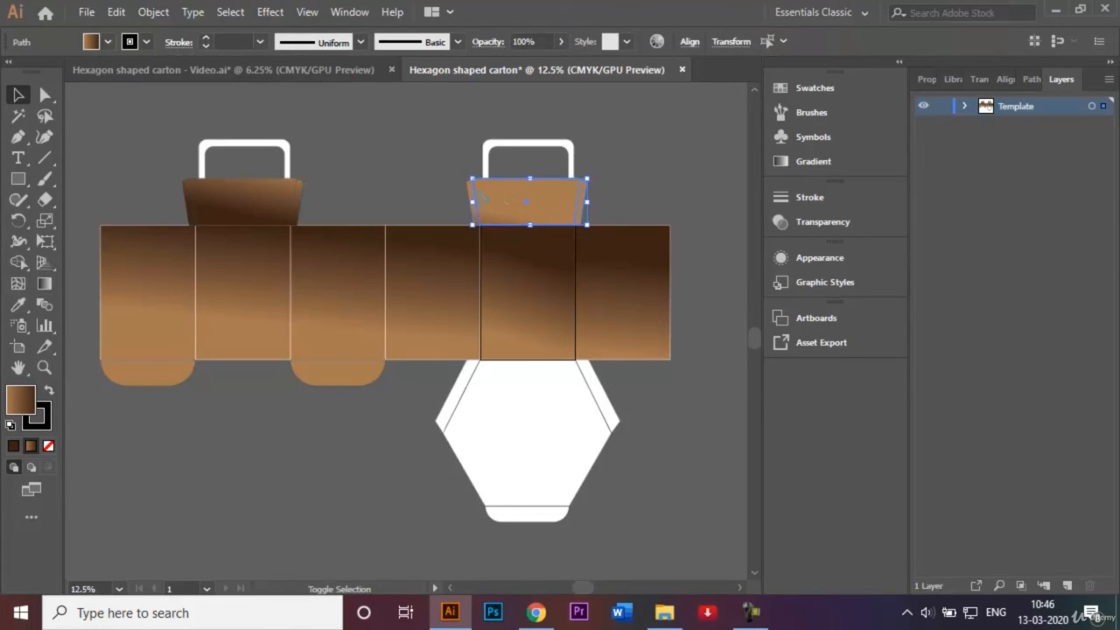
pyautogui.click(454, 186)
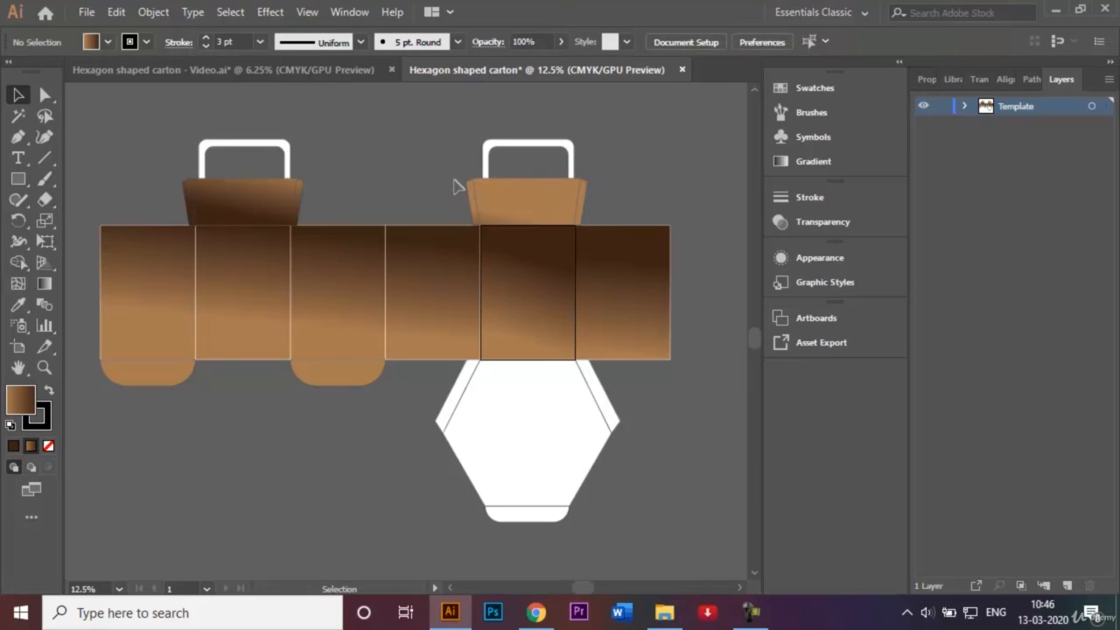
pyautogui.click(475, 201)
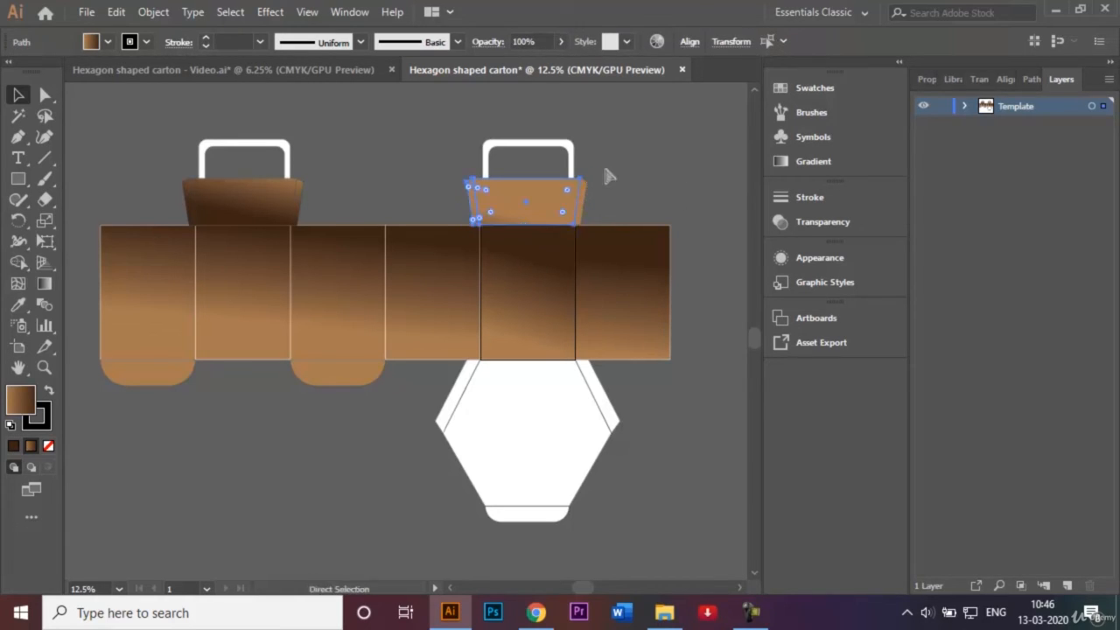
pyautogui.hotkey('ctrl', '=')
pyautogui.keyDown('shift'); pyautogui.click(531, 299); pyautogui.keyUp('shift')
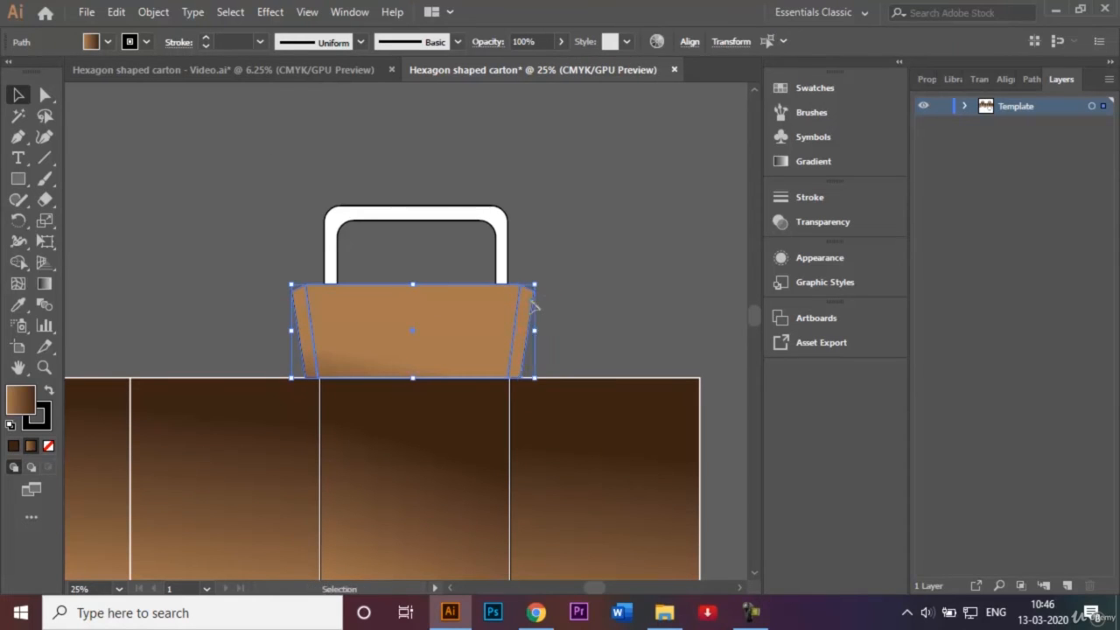
pyautogui.click(43, 283)
pyautogui.moveTo(454, 250); pyautogui.dragTo(448, 351)
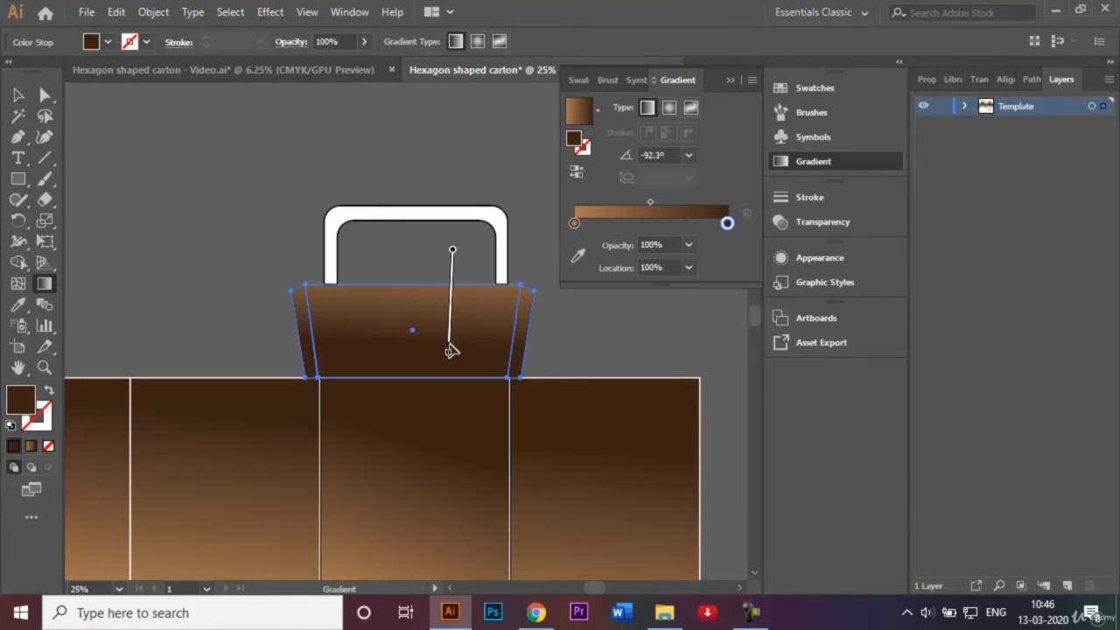
pyautogui.click(730, 80)
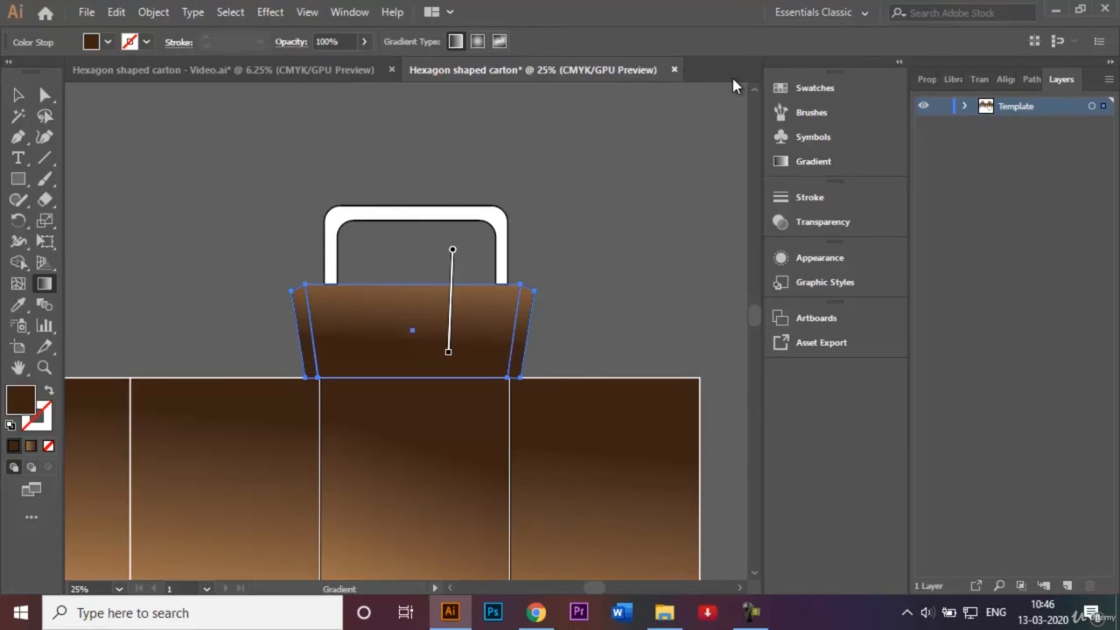
# Fill both carrying handles with solid light brown.
pyautogui.click(17, 96)
pyautogui.click(201, 195)
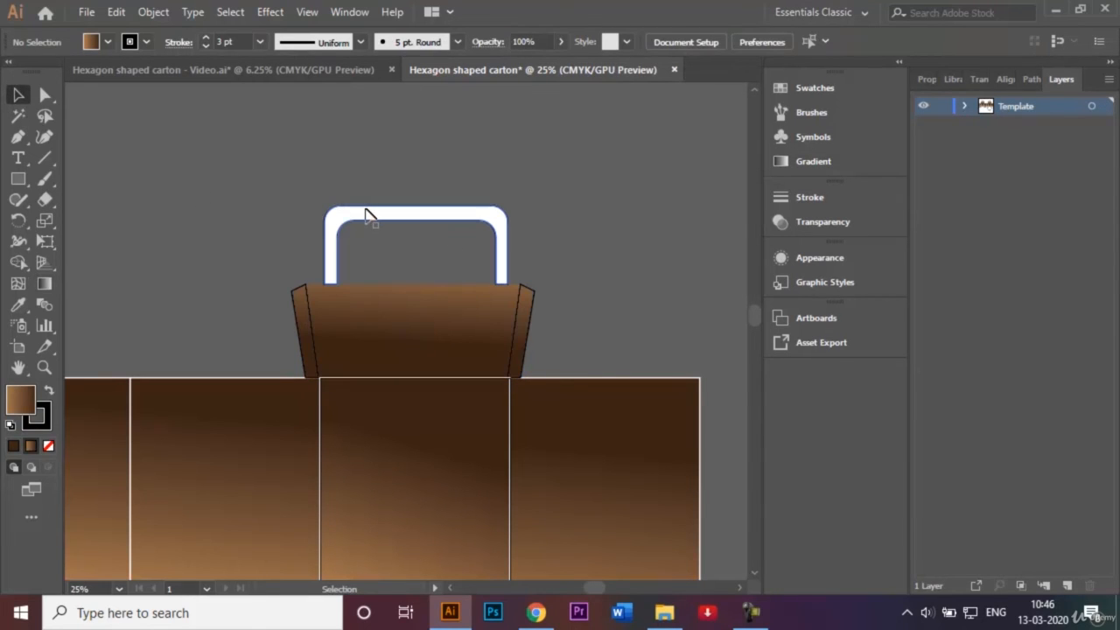
pyautogui.click(367, 211)
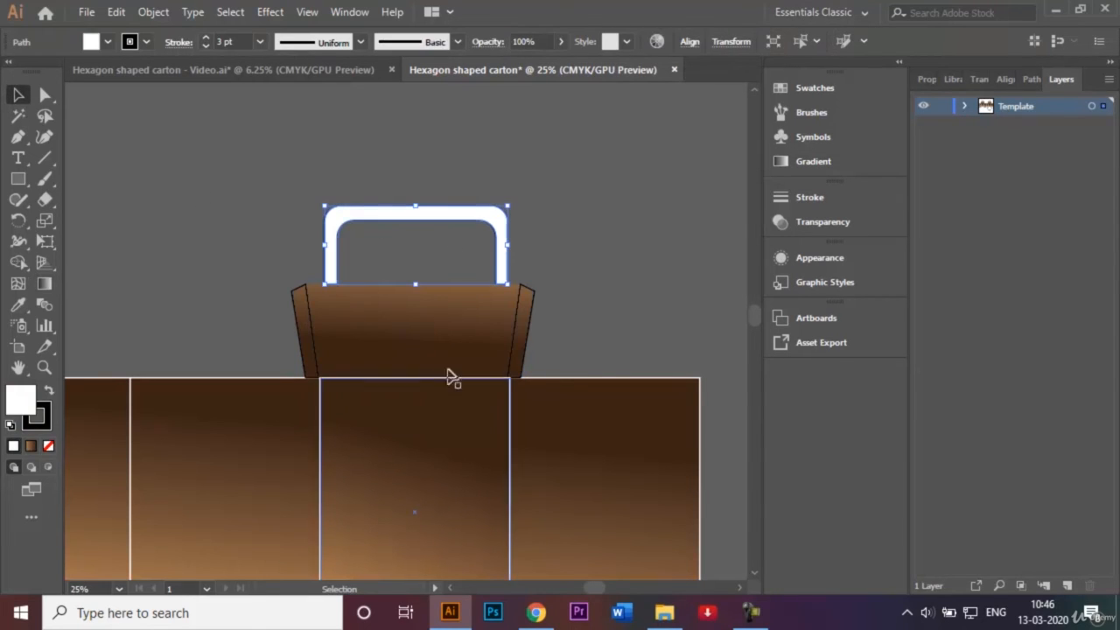
pyautogui.click(449, 588)
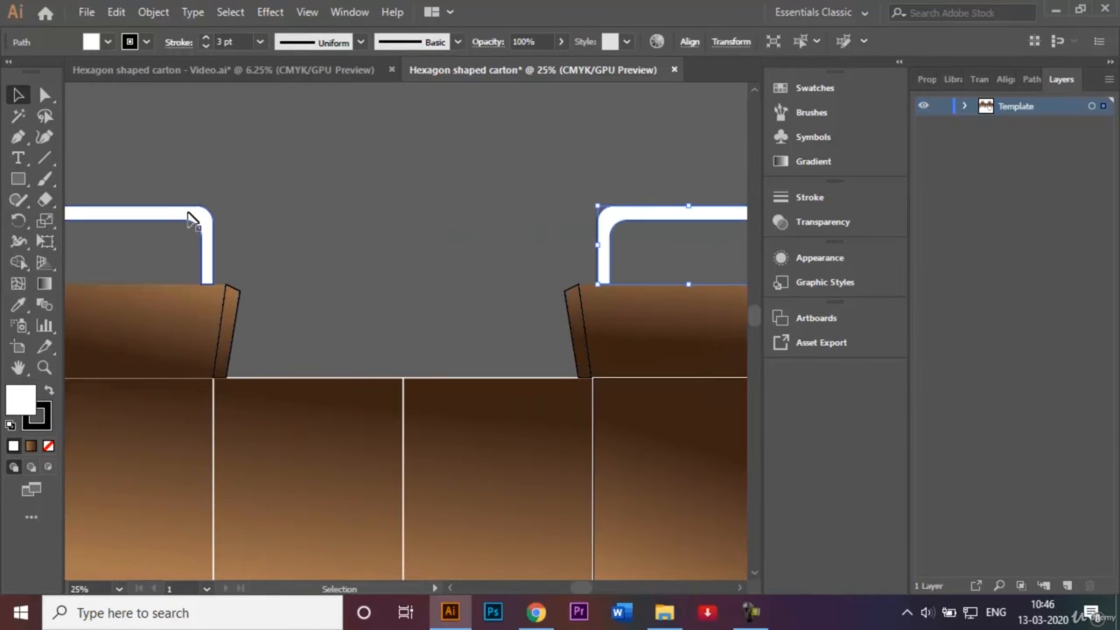
pyautogui.click(190, 220)
pyautogui.click(107, 41)
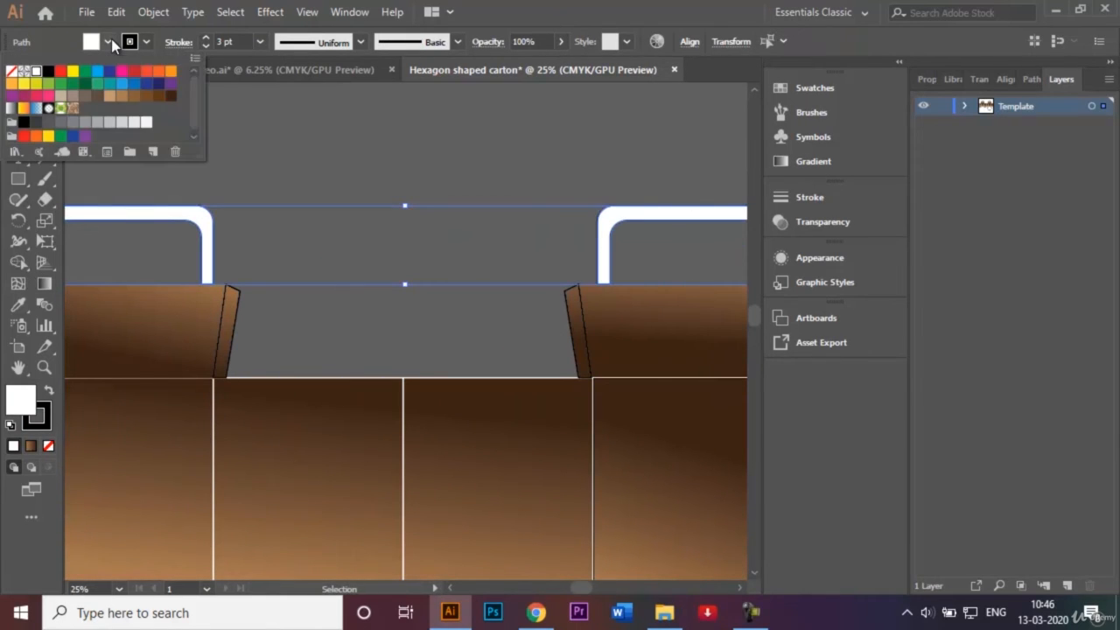
pyautogui.click(122, 96)
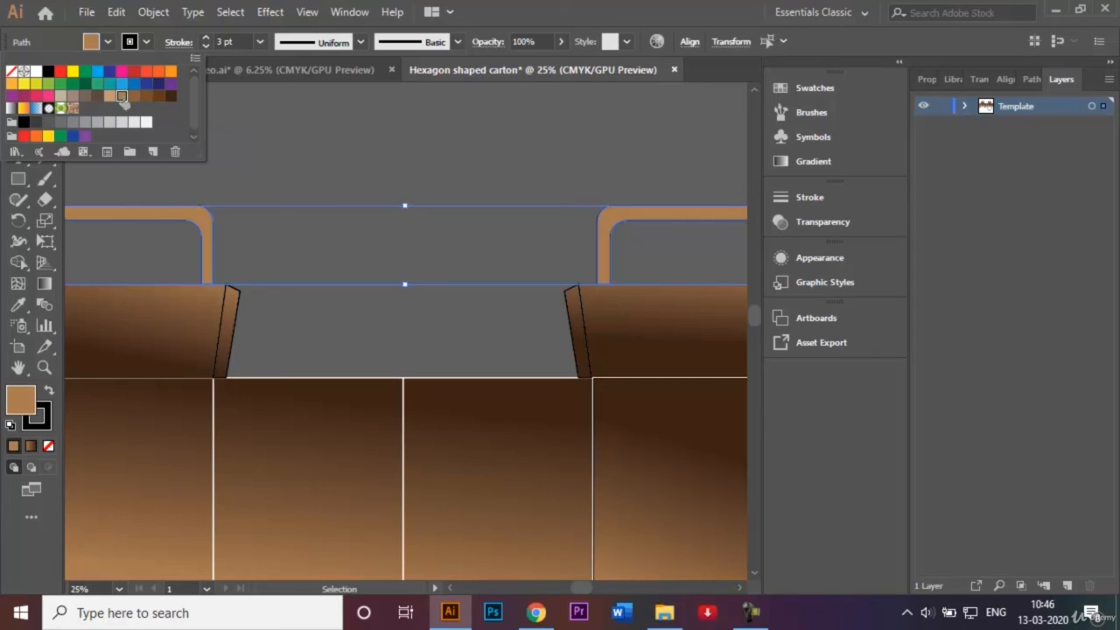
pyautogui.click(329, 183)
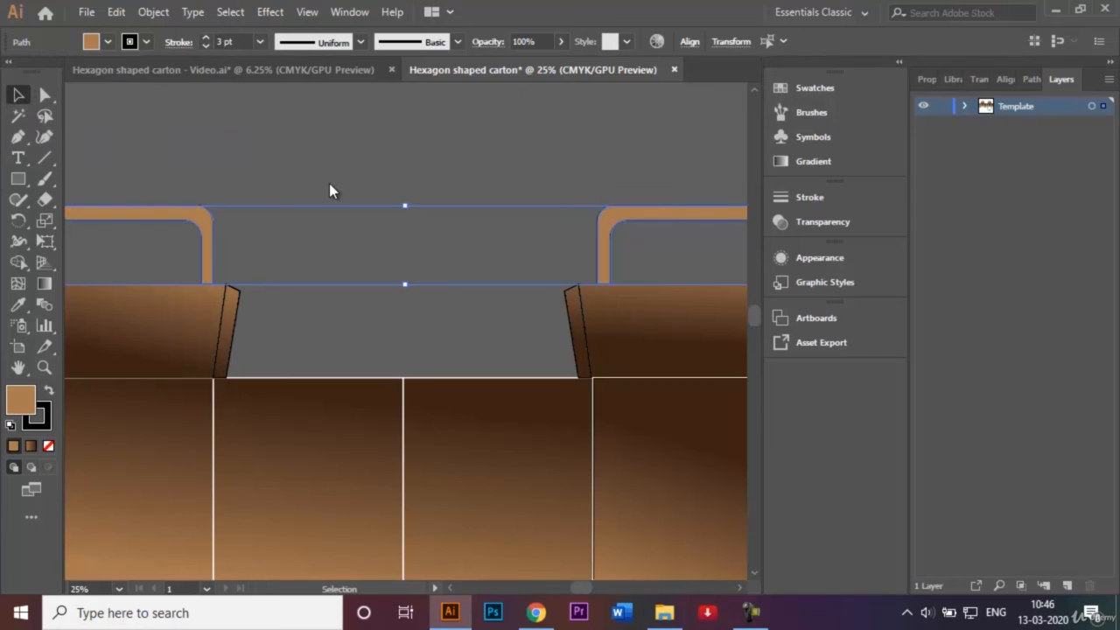
pyautogui.click(446, 116)
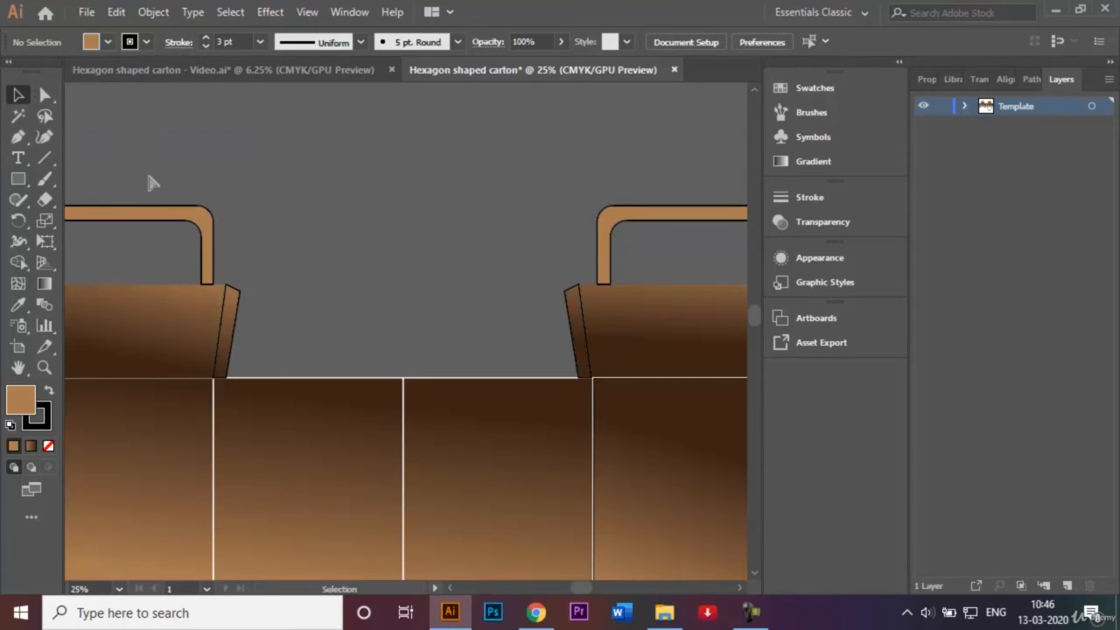
# Give both handles, the trapezoid panels and their side tabs a white 3 pt stroke.
pyautogui.hotkey('ctrl', '-')
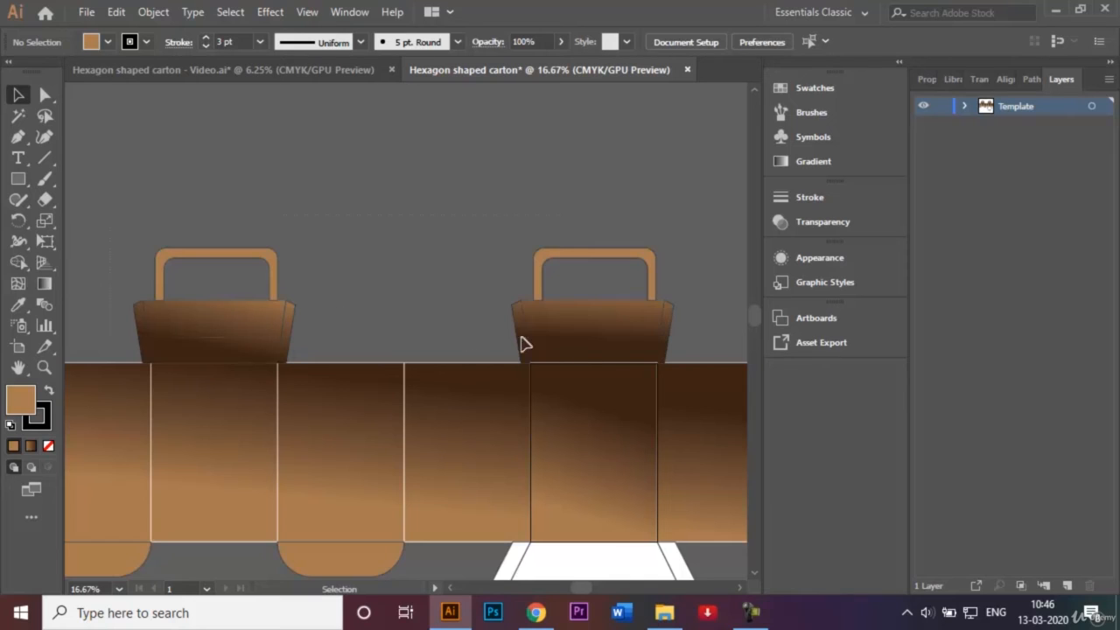
pyautogui.click(688, 358)
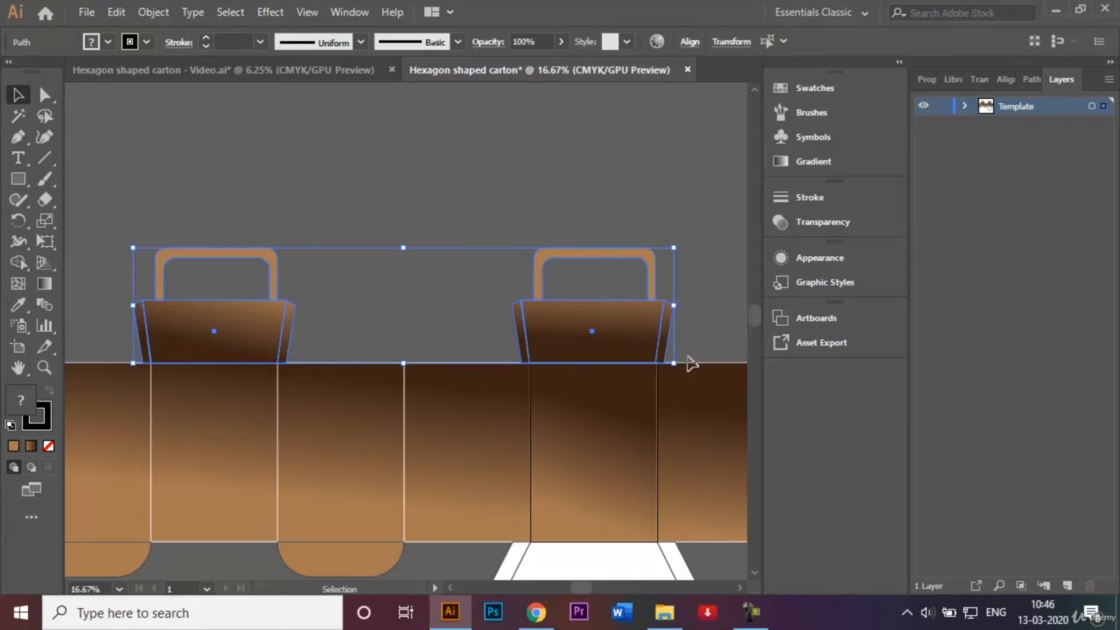
pyautogui.click(147, 41)
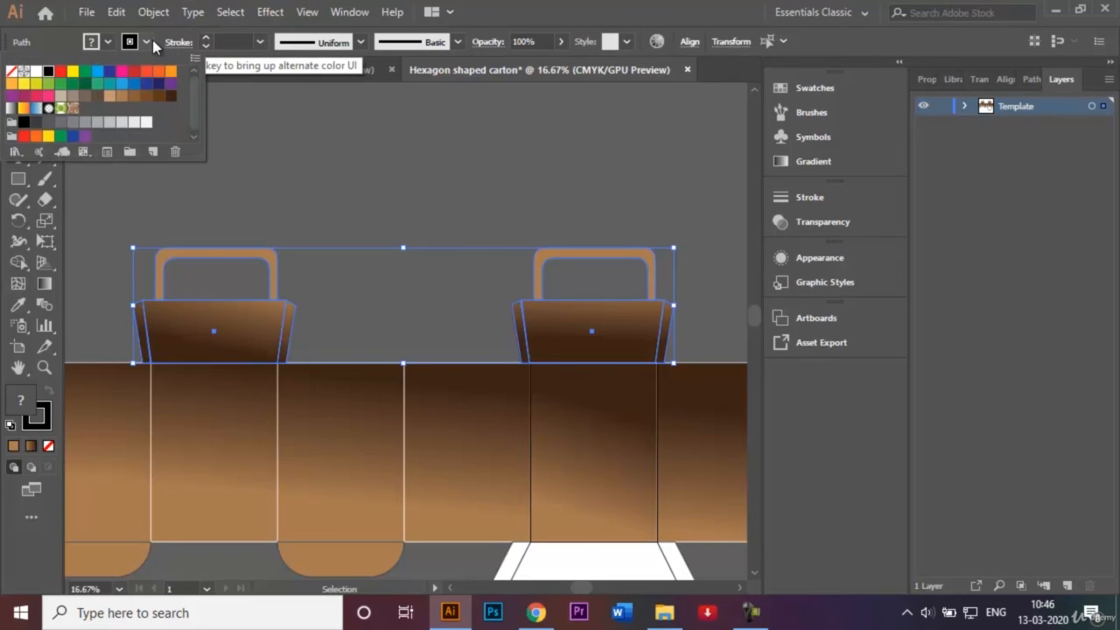
pyautogui.click(33, 75)
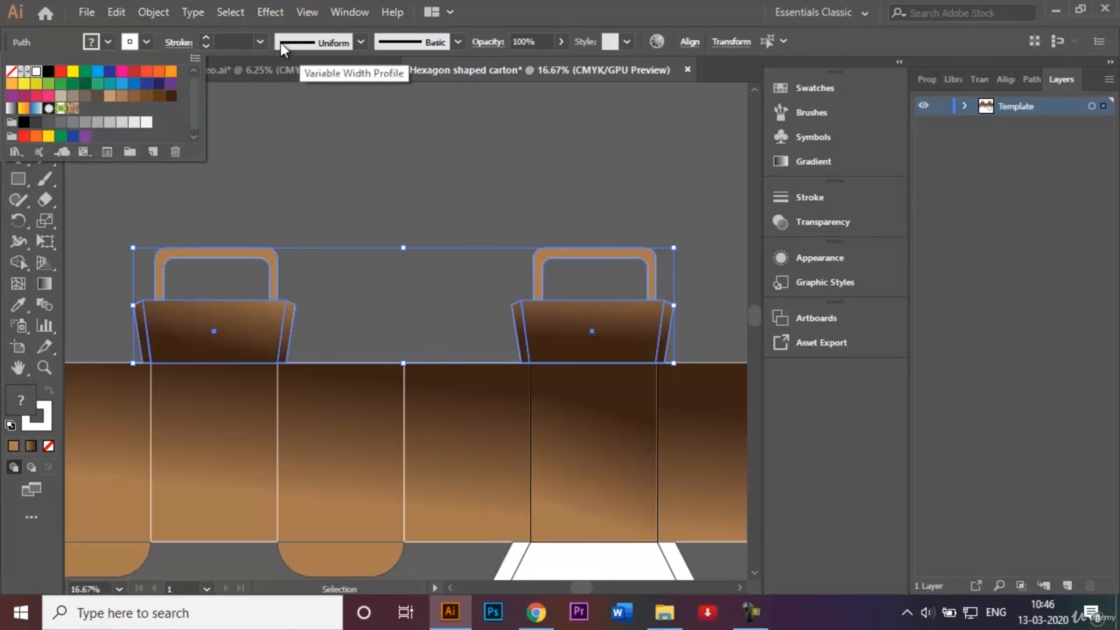
pyautogui.click(262, 42)
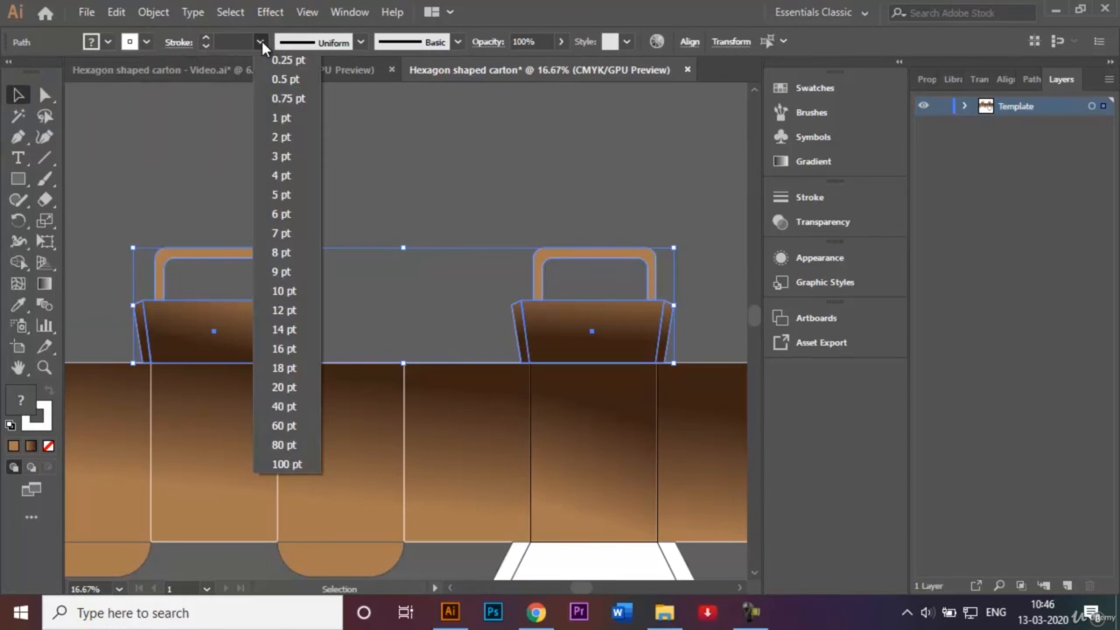
pyautogui.click(281, 156)
pyautogui.click(391, 207)
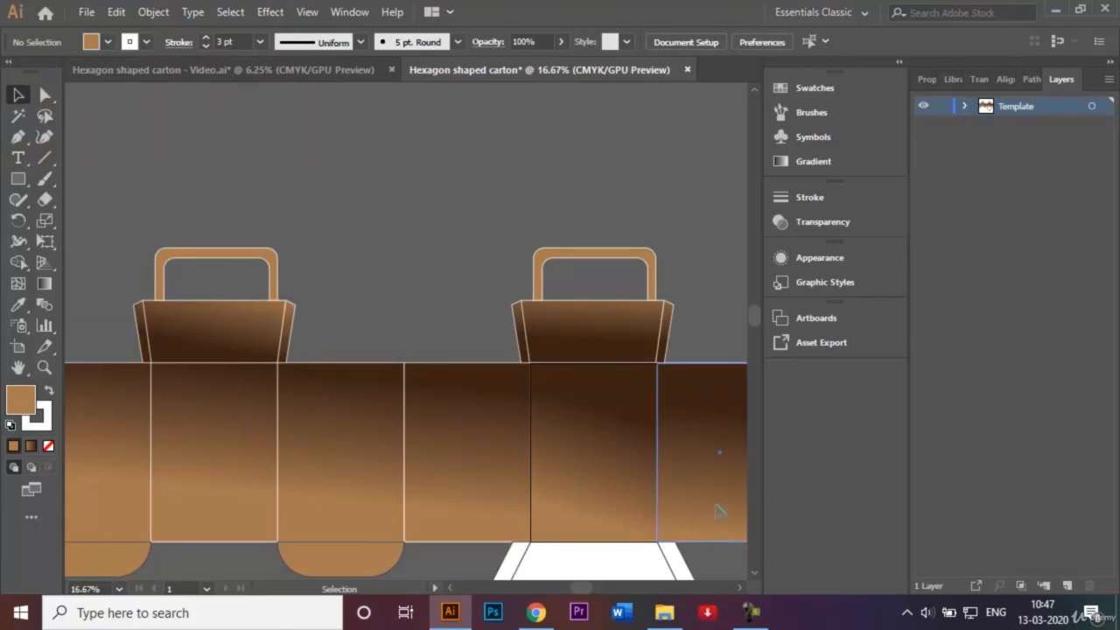
# Fill the white hexagon below the fifth side panel with the brown gradient.
pyautogui.scroll(-3, 754, 573)
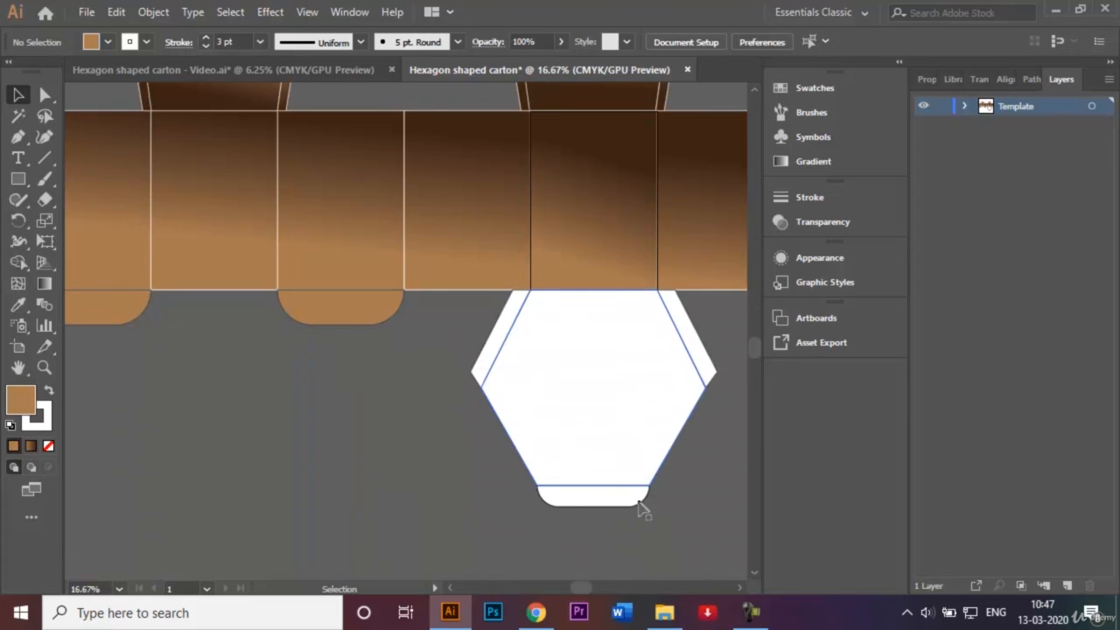
pyautogui.click(610, 352)
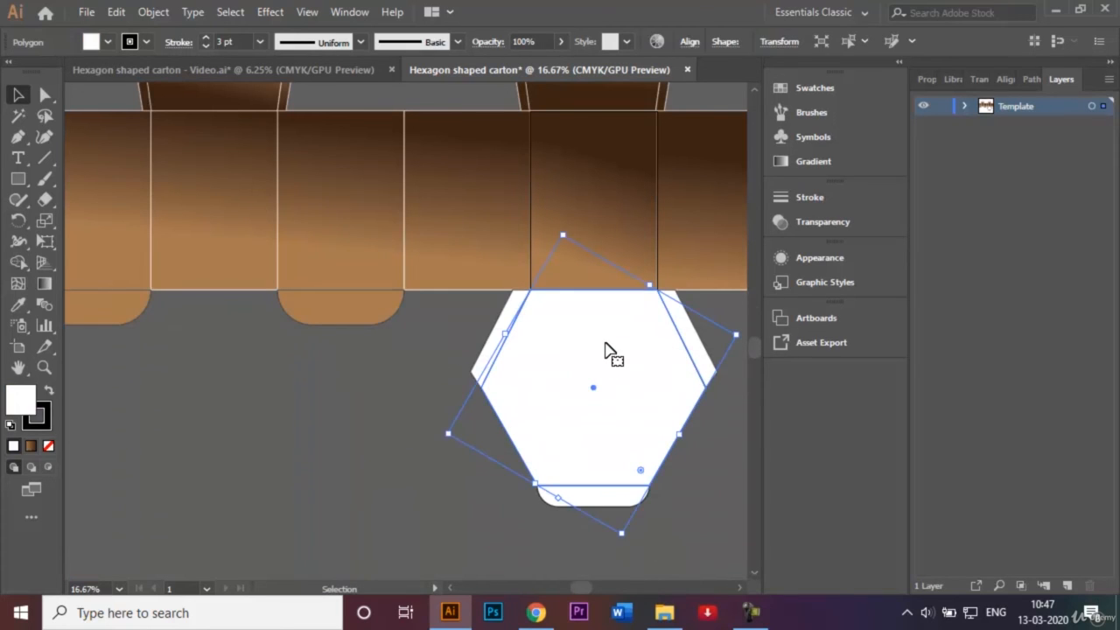
pyautogui.click(30, 446)
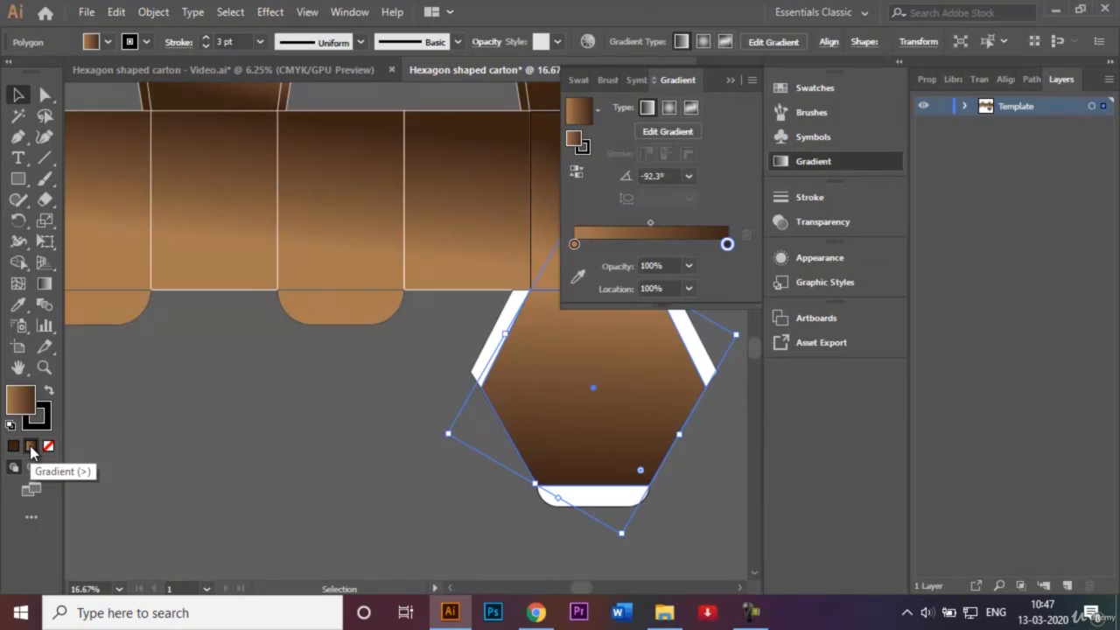
pyautogui.click(732, 80)
pyautogui.click(369, 380)
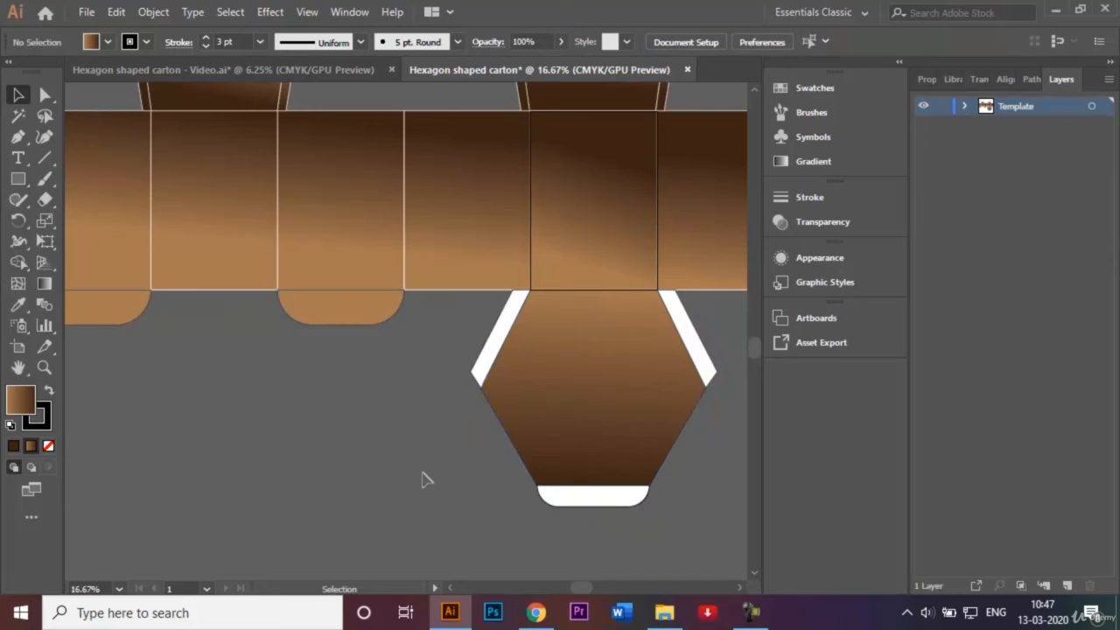
# Fill the two slanted tabs beside the hexagon with the brown gradient and delete the leftover white sliver over one of them.
pyautogui.click(510, 322)
pyautogui.keyDown('shift'); pyautogui.click(689, 326); pyautogui.keyUp('shift')
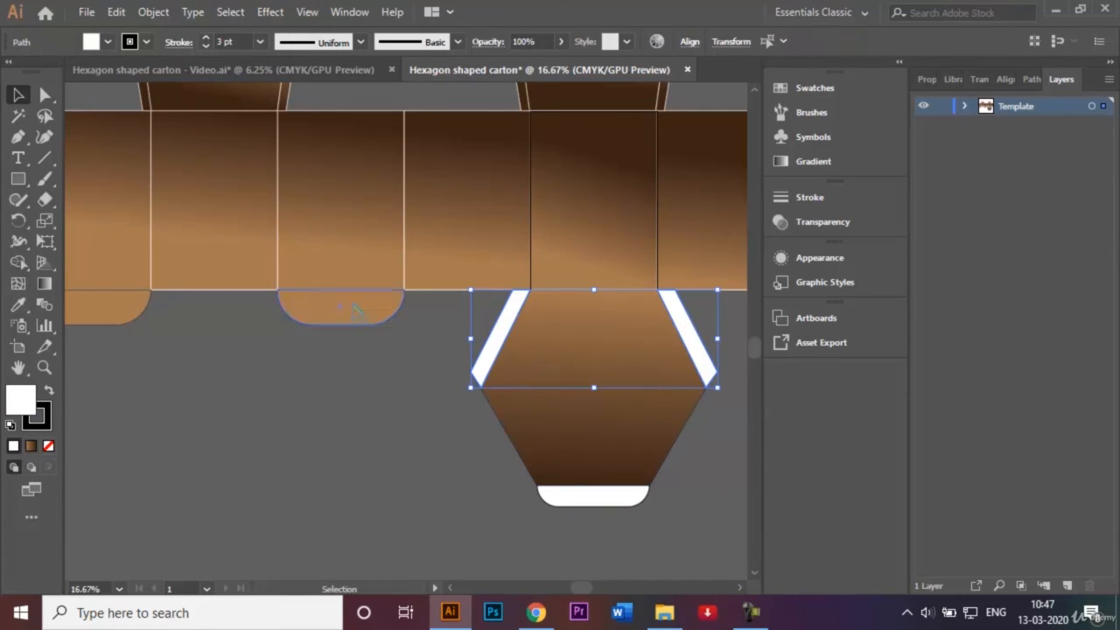
pyautogui.click(30, 445)
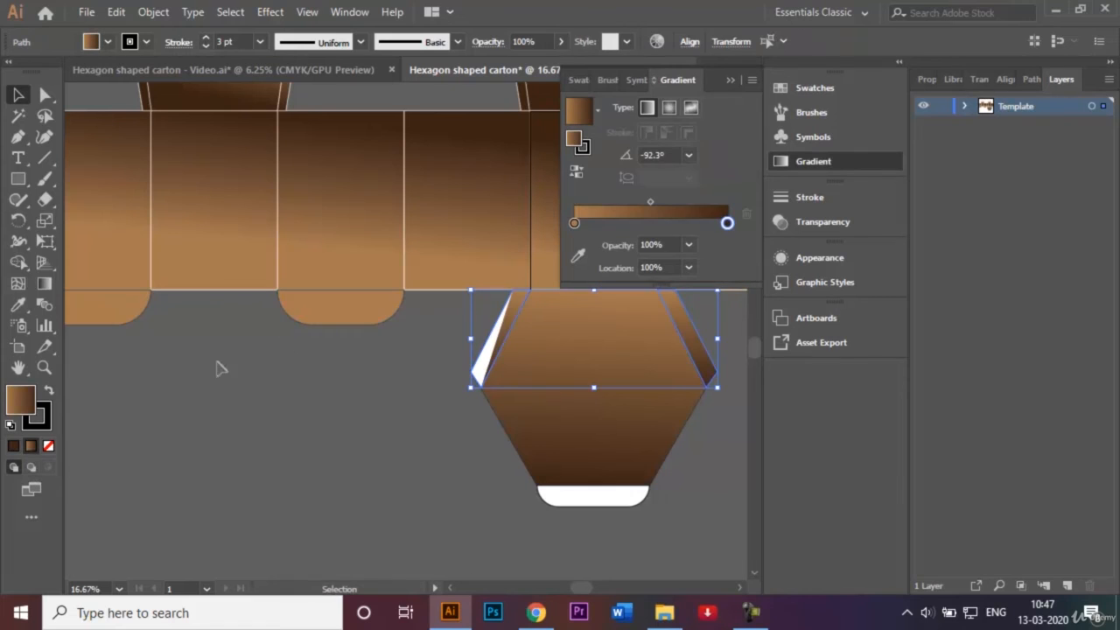
pyautogui.click(732, 81)
pyautogui.click(411, 376)
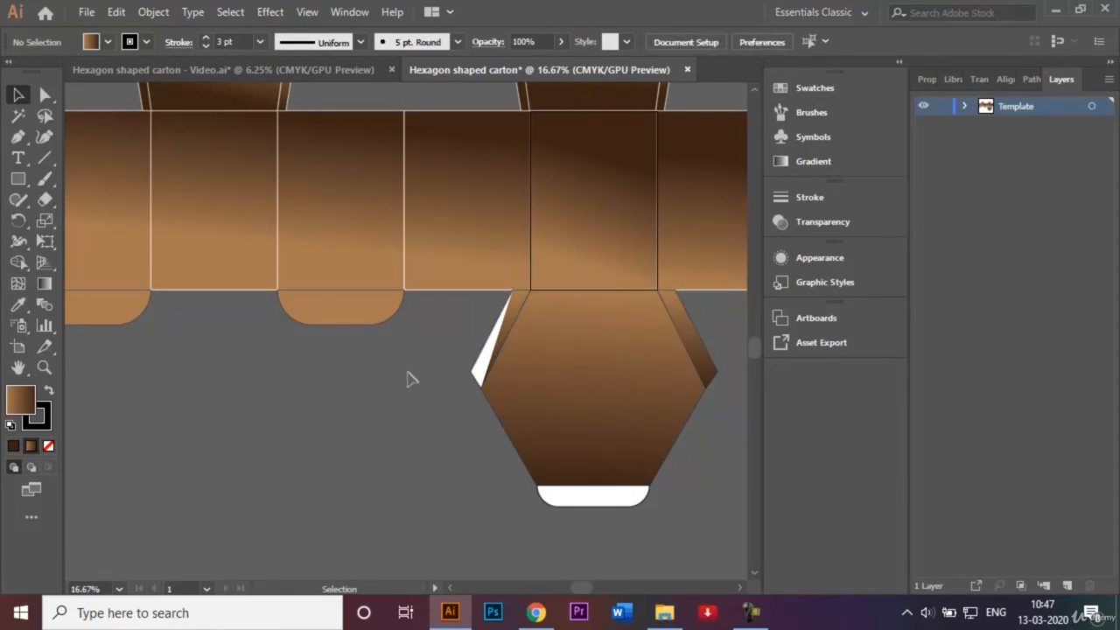
pyautogui.click(487, 366)
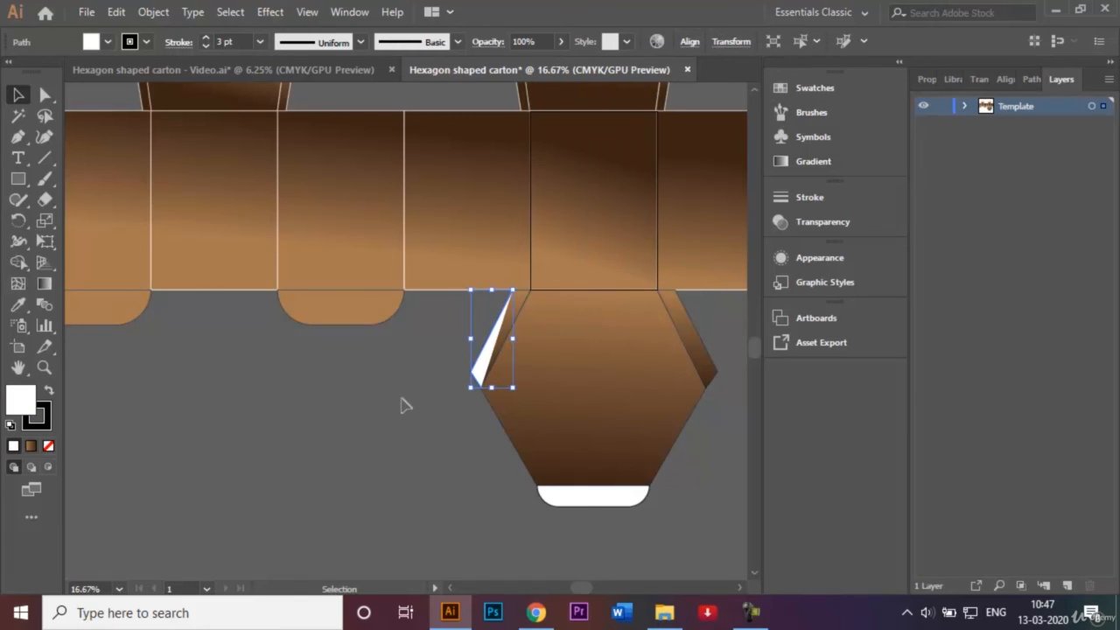
pyautogui.press('Delete')
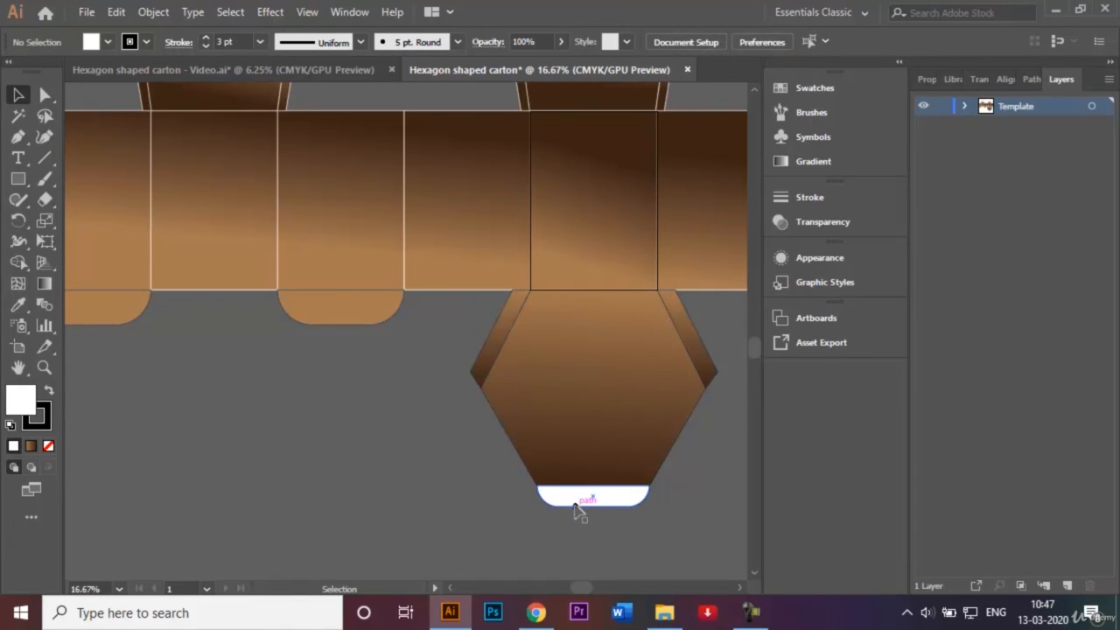
# Give the two rounded bottom flaps, the hexagon, its slanted side tabs and its end tab a white 3 pt stroke.
pyautogui.click(133, 320)
pyautogui.keyDown('shift'); pyautogui.click(350, 311); pyautogui.keyUp('shift')
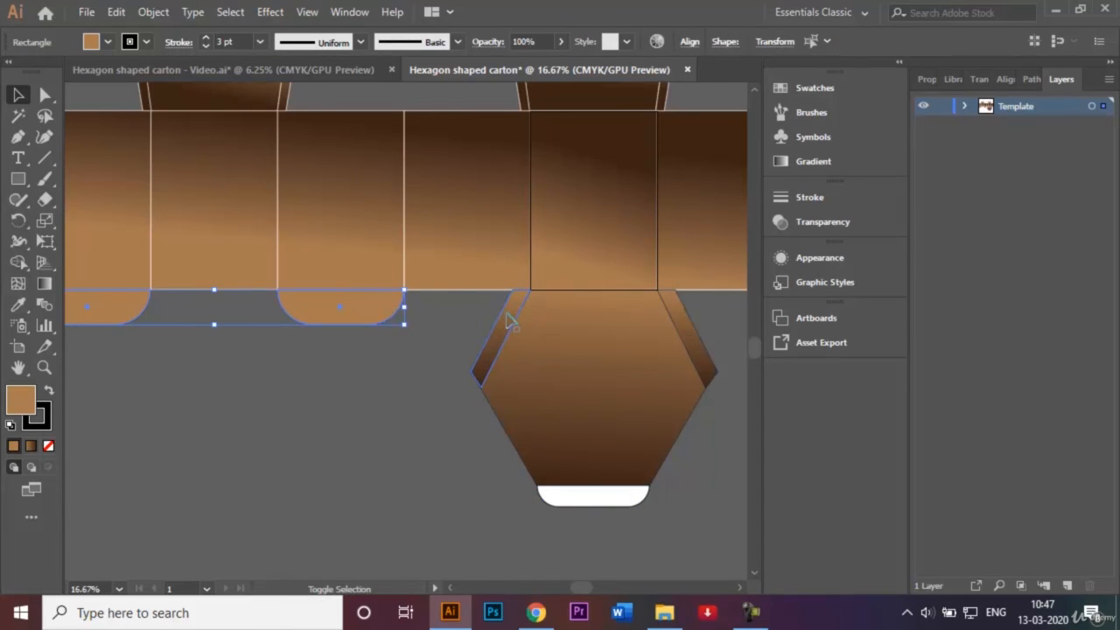
pyautogui.keyDown('shift'); pyautogui.click(506, 322); pyautogui.keyUp('shift')
pyautogui.keyDown('shift'); pyautogui.click(608, 357); pyautogui.keyUp('shift')
pyautogui.keyDown('shift'); pyautogui.click(688, 334); pyautogui.keyUp('shift')
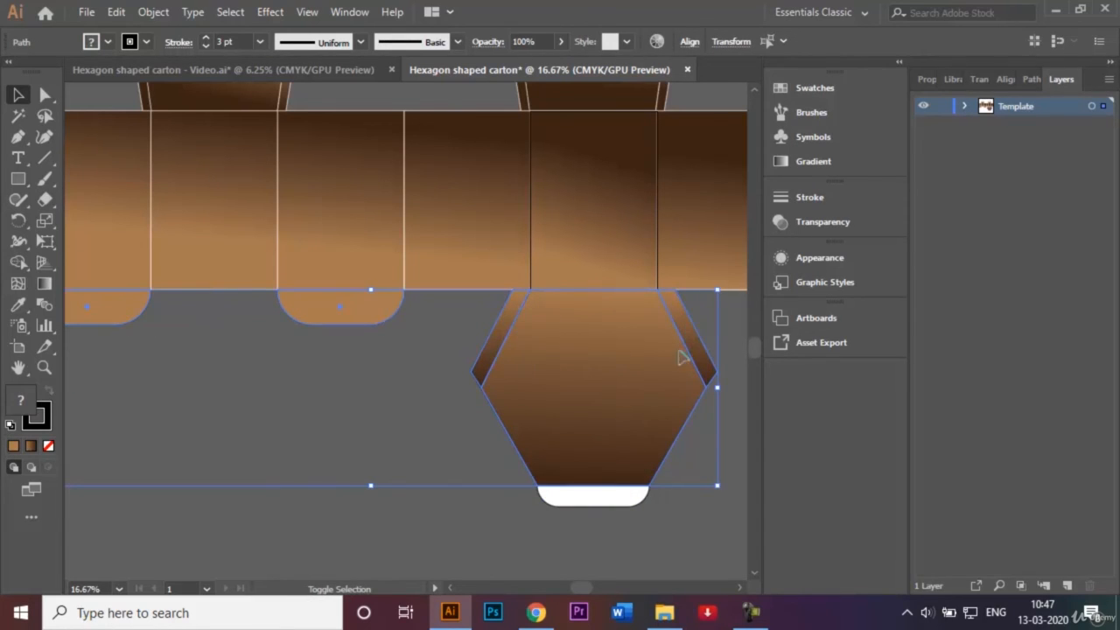
pyautogui.keyDown('shift'); pyautogui.click(614, 496); pyautogui.keyUp('shift')
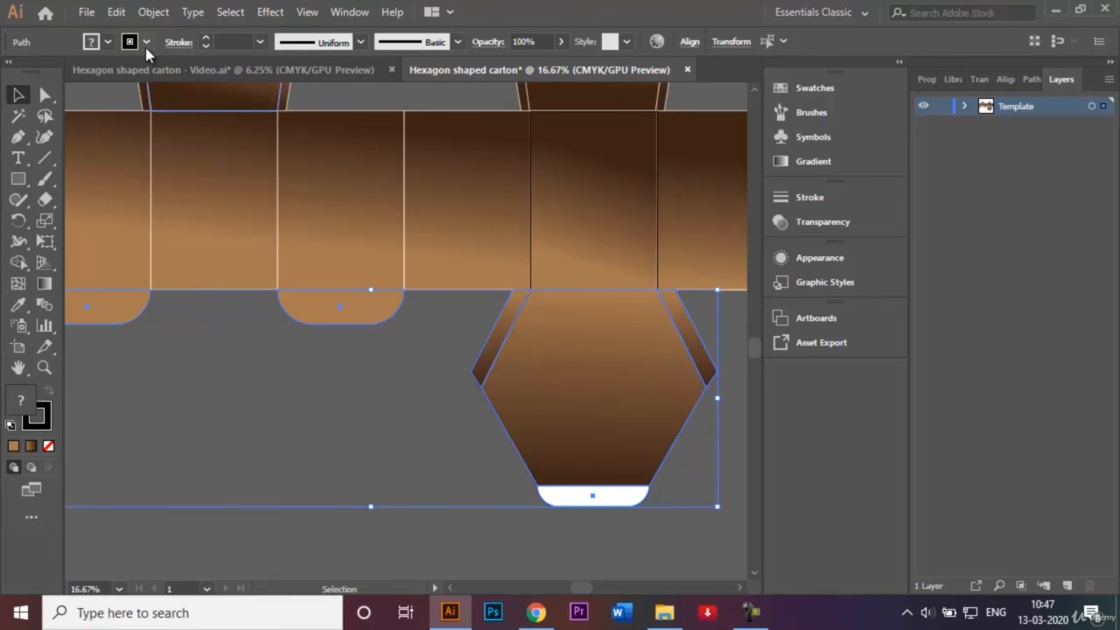
pyautogui.click(146, 47)
pyautogui.click(33, 73)
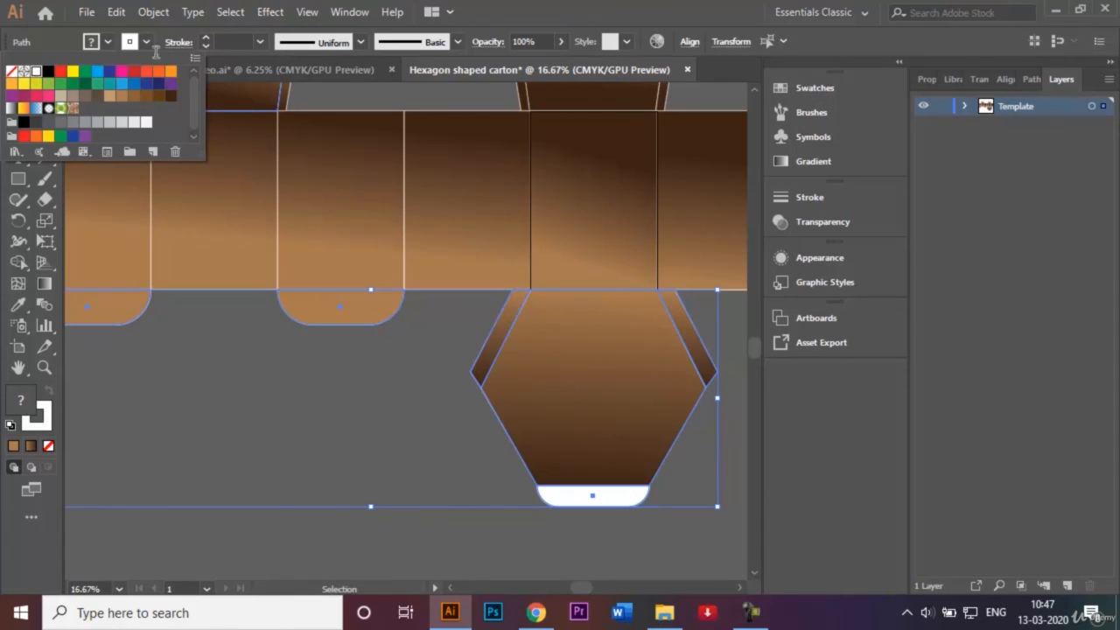
pyautogui.click(260, 42)
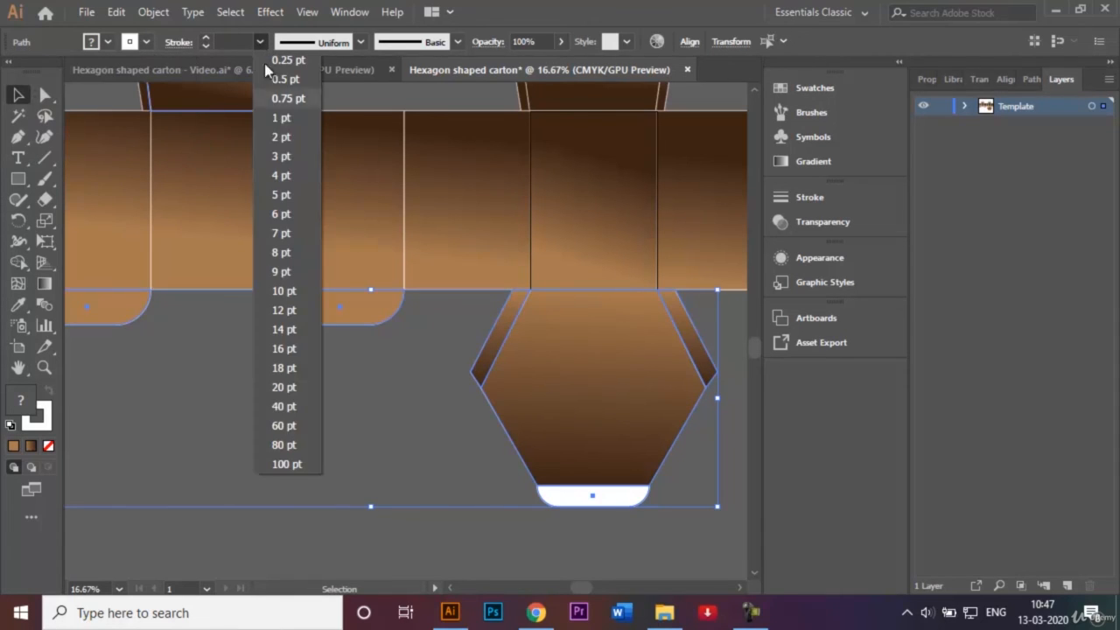
pyautogui.click(282, 158)
pyautogui.click(359, 401)
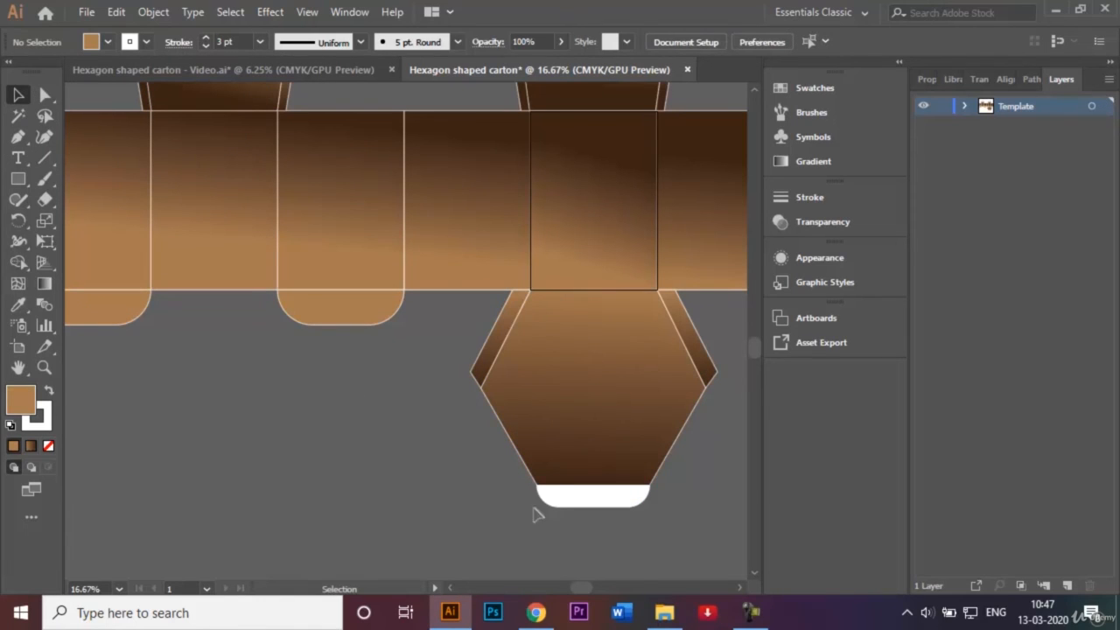
# Fill the white rounded tab at the hexagon's lower edge with solid dark brown.
pyautogui.click(585, 501)
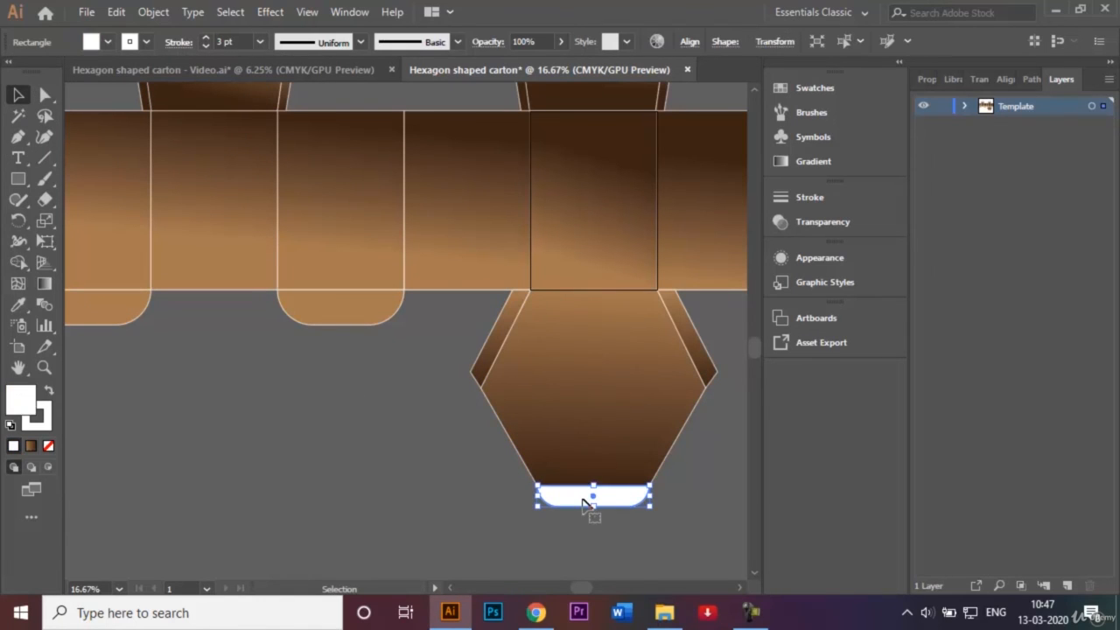
pyautogui.click(108, 42)
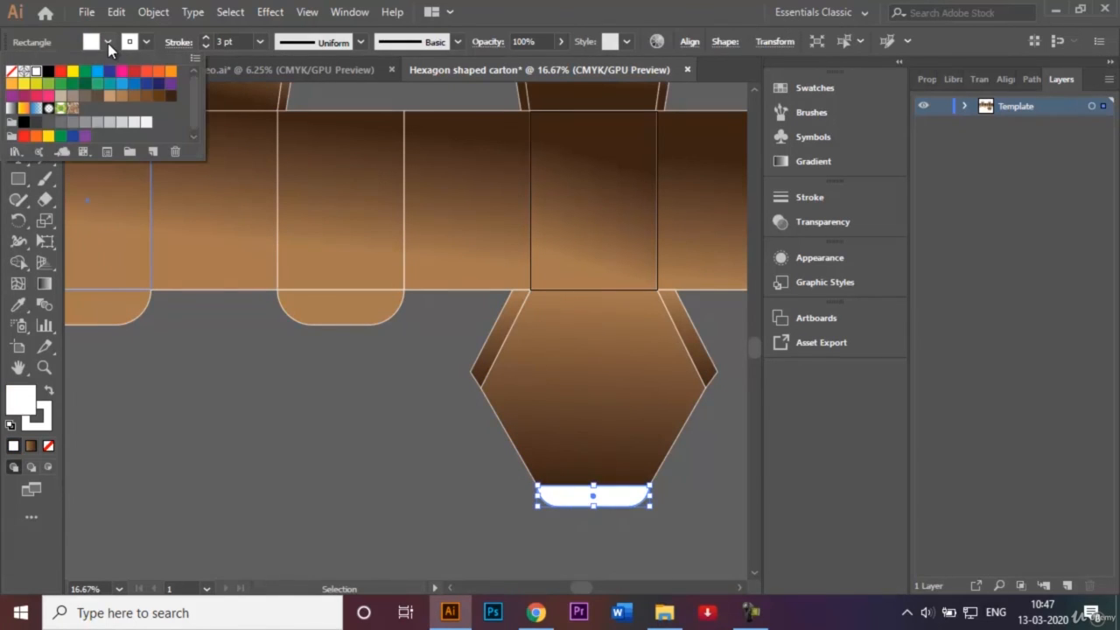
pyautogui.click(152, 95)
pyautogui.click(170, 96)
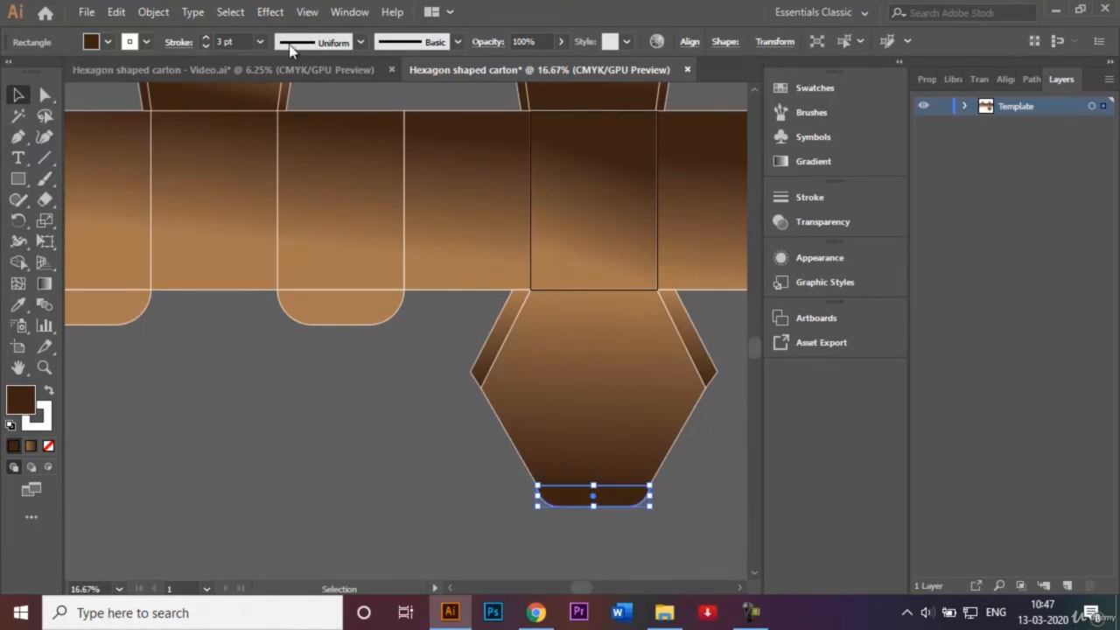
pyautogui.click(297, 393)
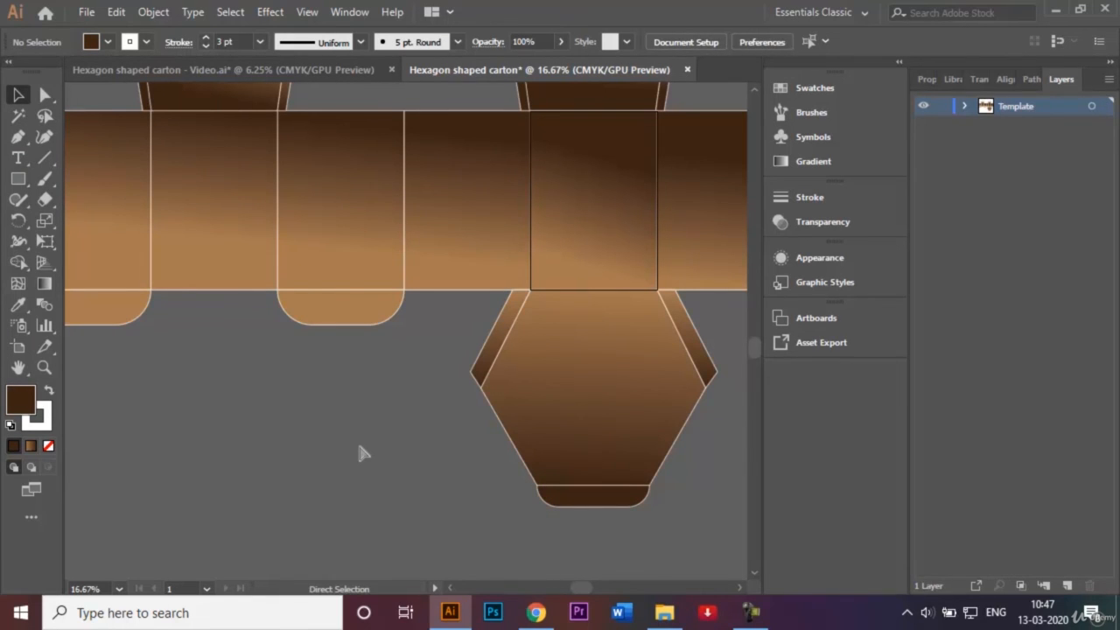
# Lock the Template layer and add a new layer named Logo above it.
pyautogui.hotkey('ctrl', '-')
pyautogui.hotkey('ctrl', '-')
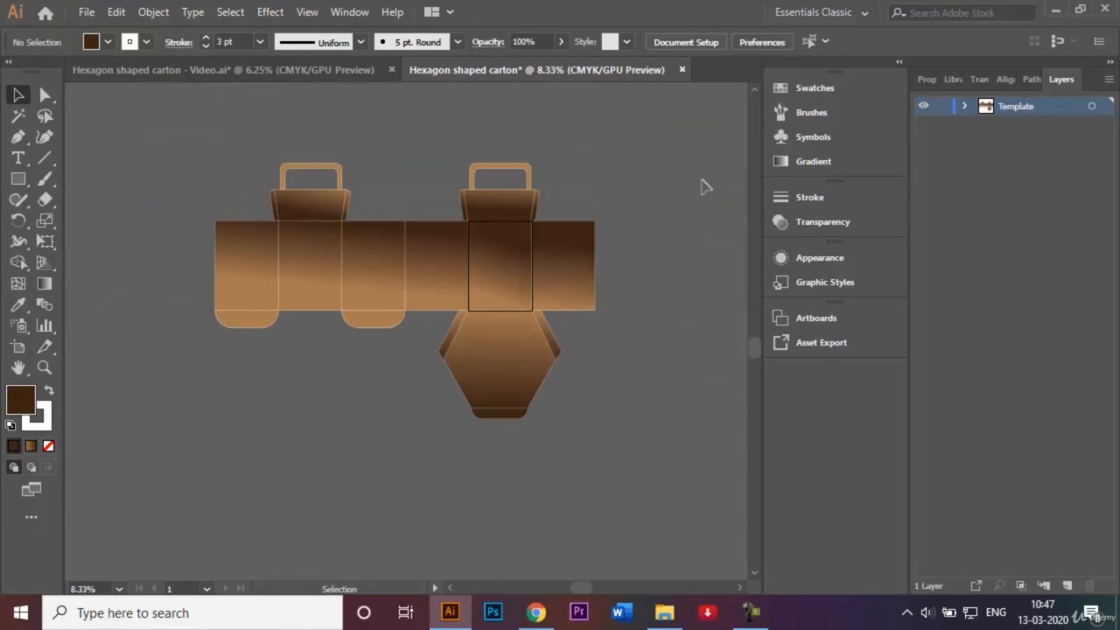
pyautogui.click(941, 107)
pyautogui.click(1067, 585)
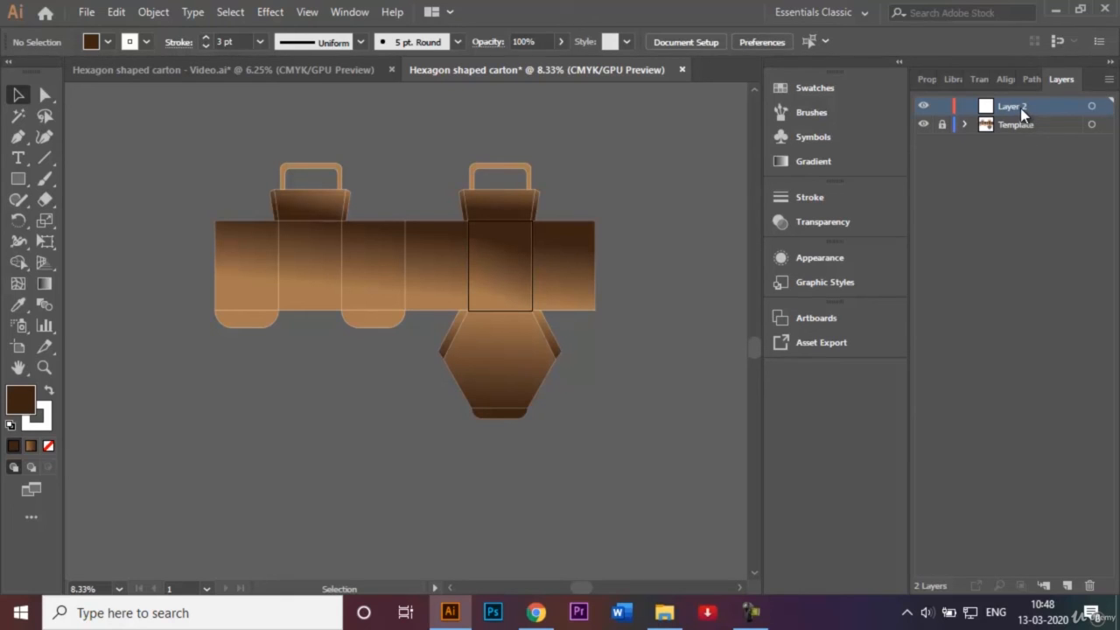
pyautogui.doubleClick(1020, 108)
pyautogui.press('BackSpace')
pyautogui.write('Logo')
pyautogui.press('Return')
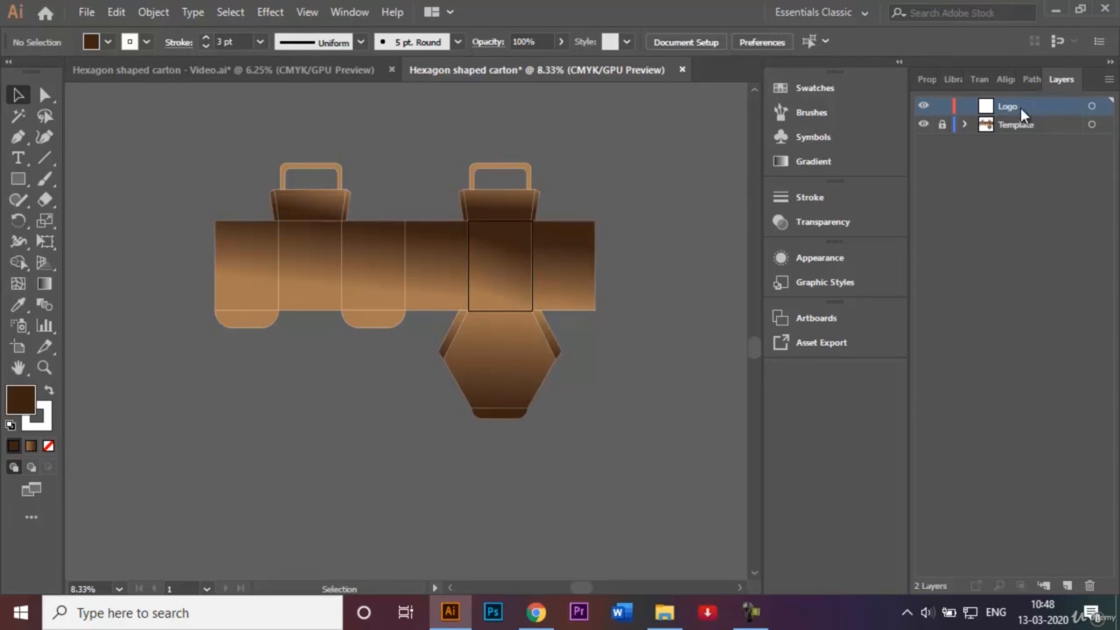
# Check the finished Hexagon shaped carton - Video file for reference and open the image Recycle icon.jpg.
pyautogui.click(310, 67)
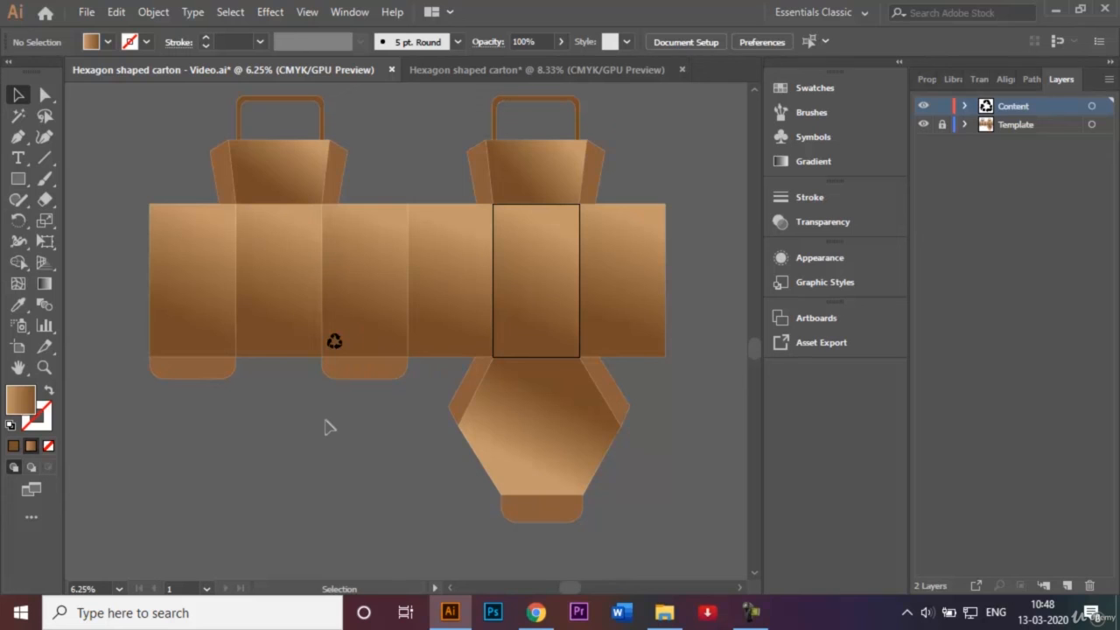
pyautogui.click(499, 70)
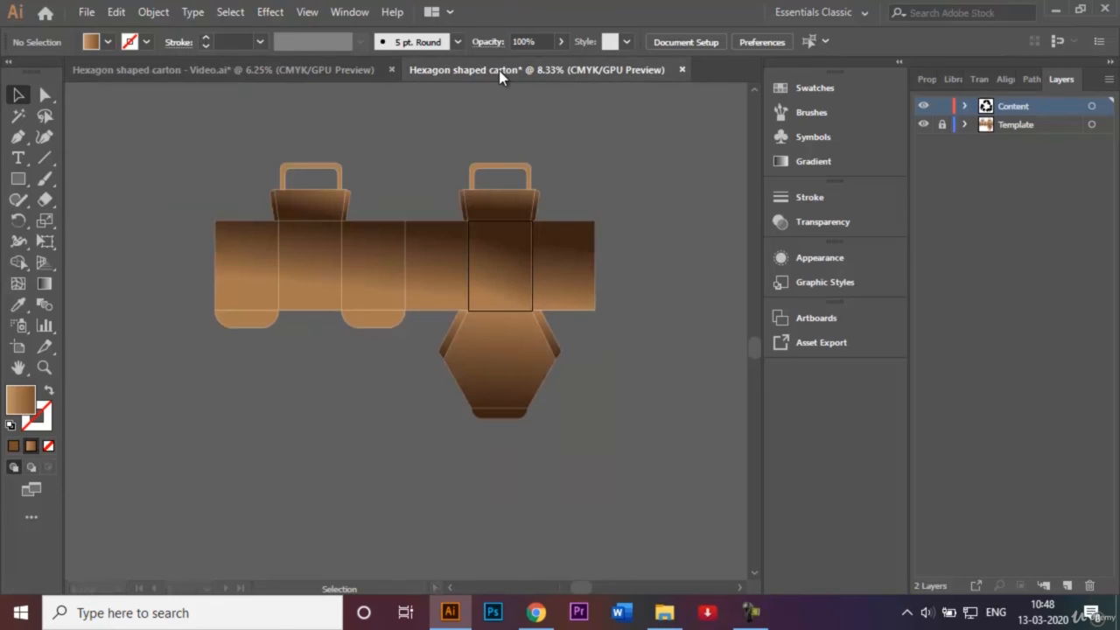
pyautogui.hotkey('ctrl', '=')
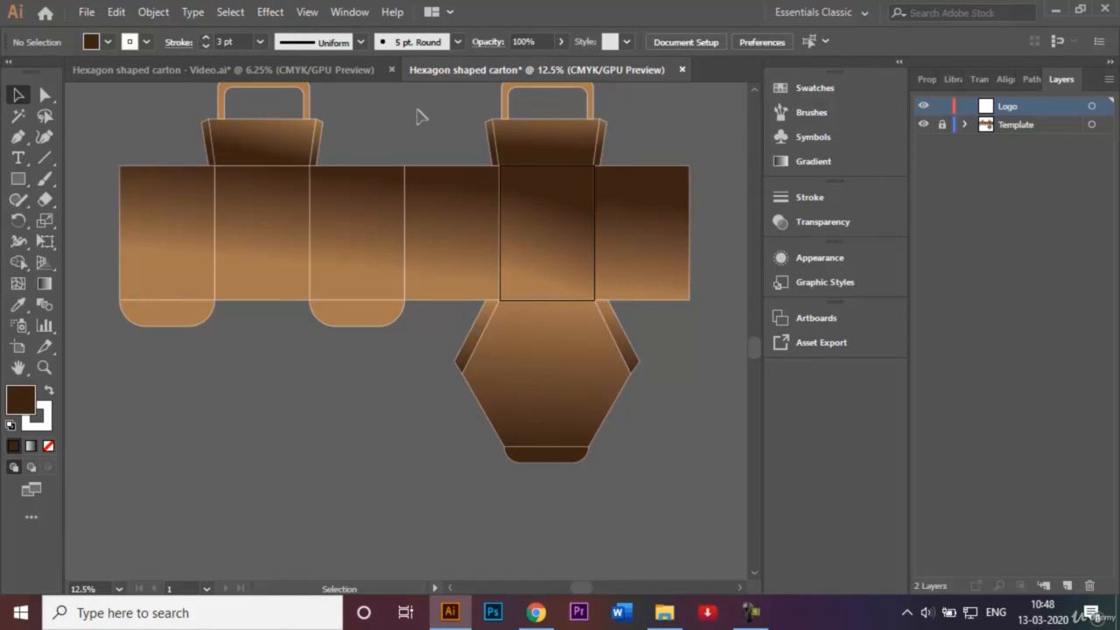
pyautogui.hotkey('ctrl', 'o')
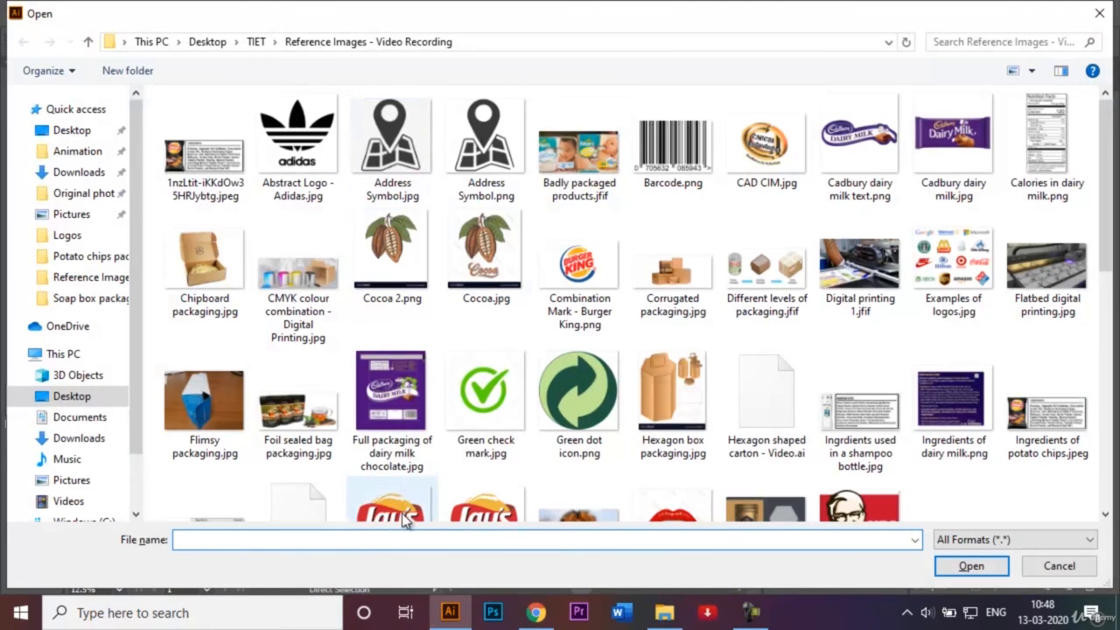
pyautogui.write('Re')
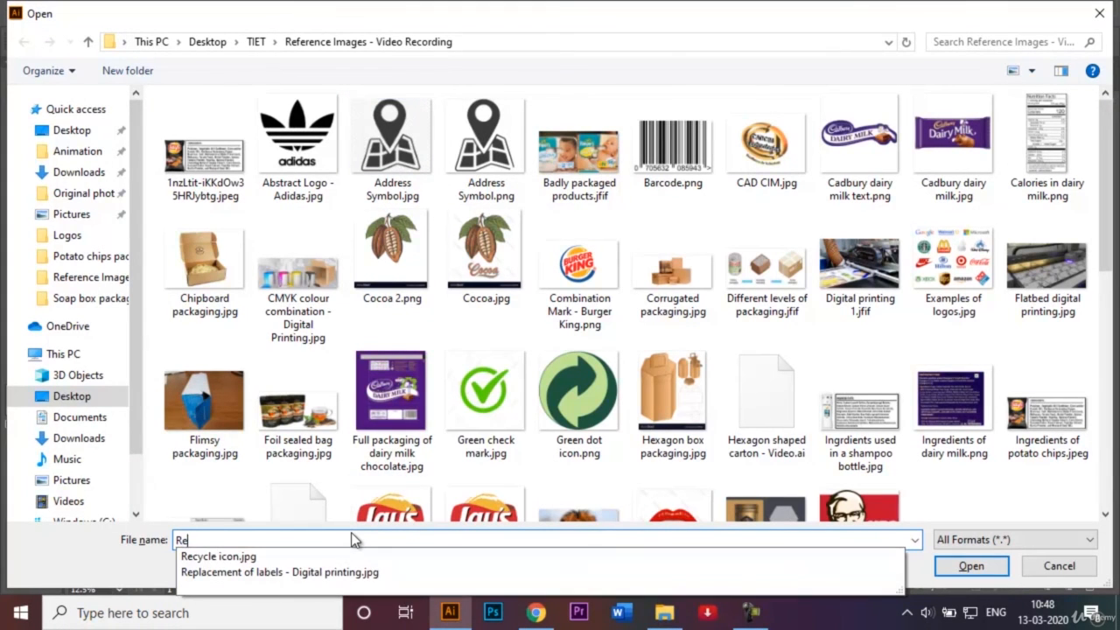
pyautogui.click(304, 556)
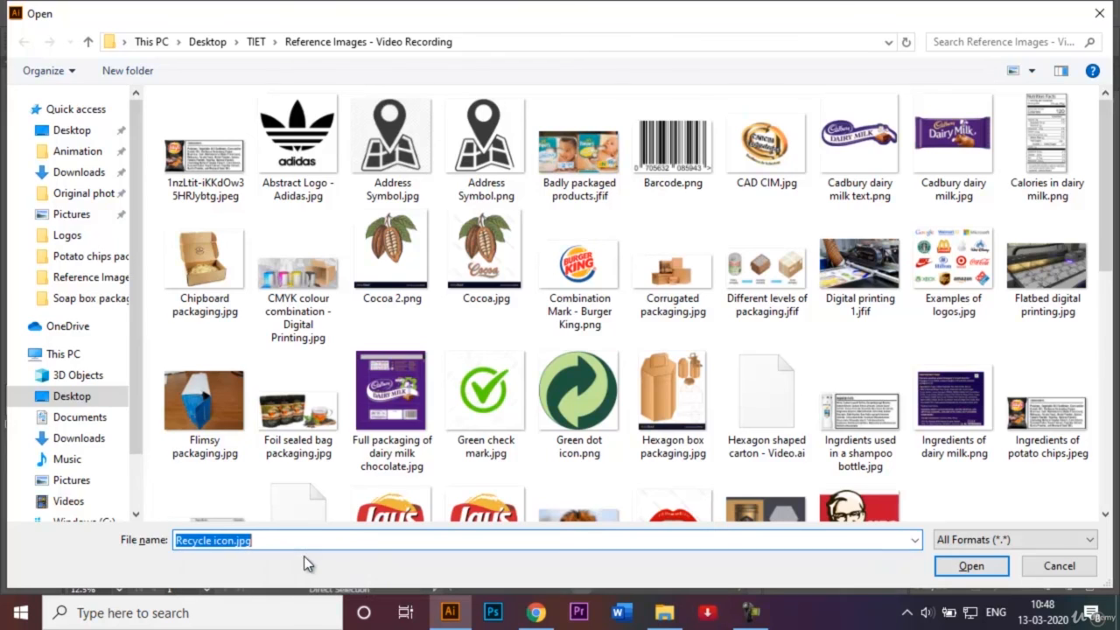
pyautogui.click(962, 566)
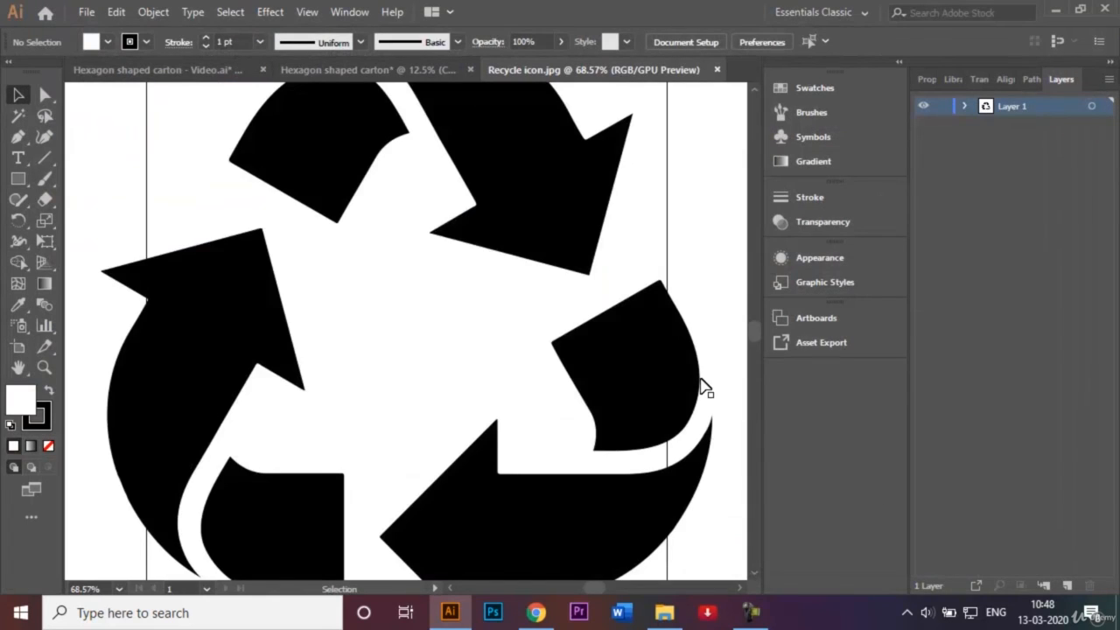
# Crop the empty side margins off the recycle image, keeping an area about 271 mm wide around the symbol.
pyautogui.hotkey('ctrl', '-')
pyautogui.hotkey('ctrl', '-')
pyautogui.hotkey('ctrl', '-')
pyautogui.hotkey('ctrl', '-')
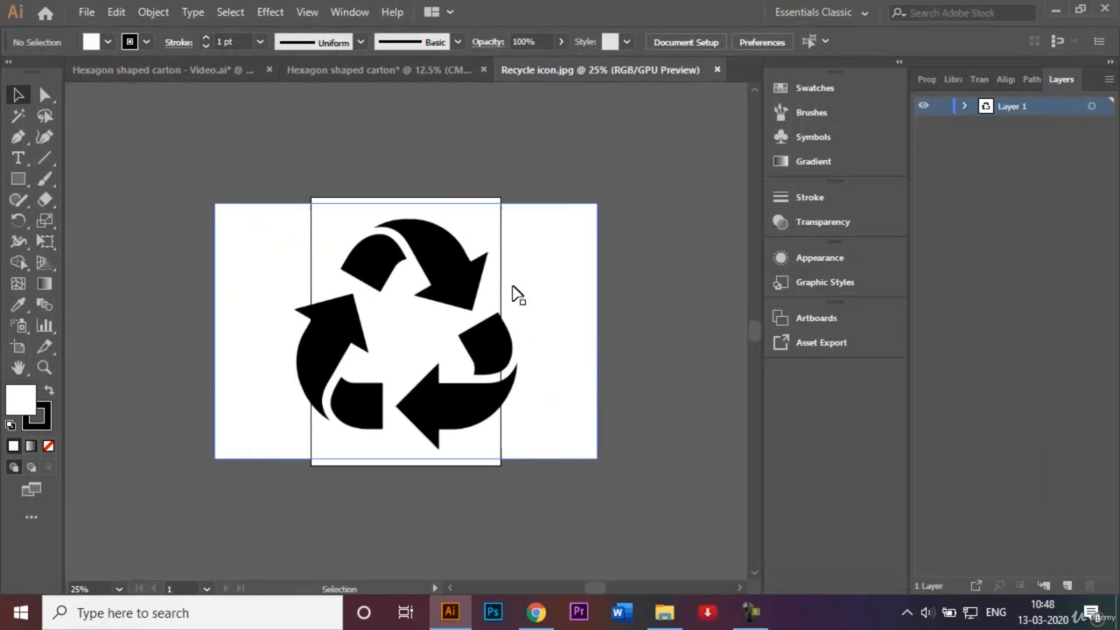
pyautogui.click(490, 300)
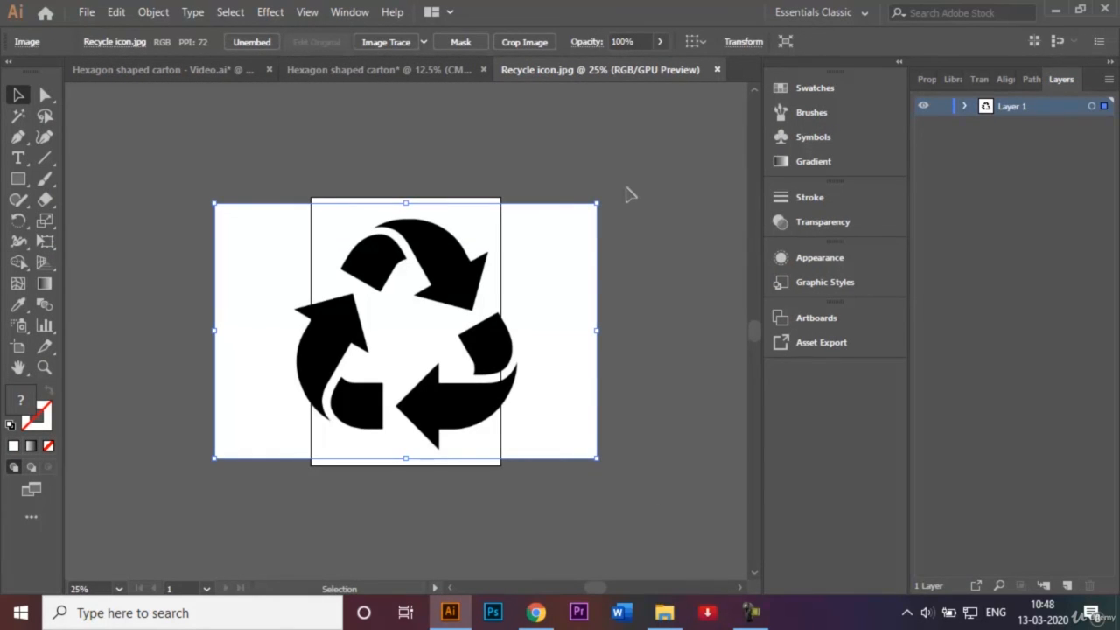
pyautogui.click(524, 42)
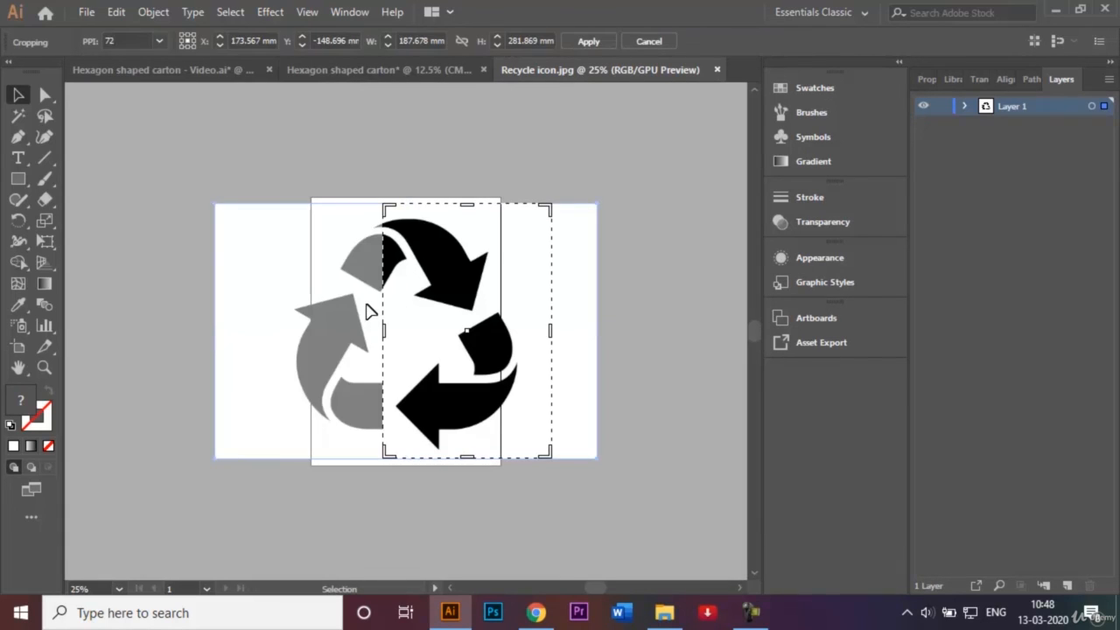
pyautogui.moveTo(386, 330); pyautogui.dragTo(287, 339)
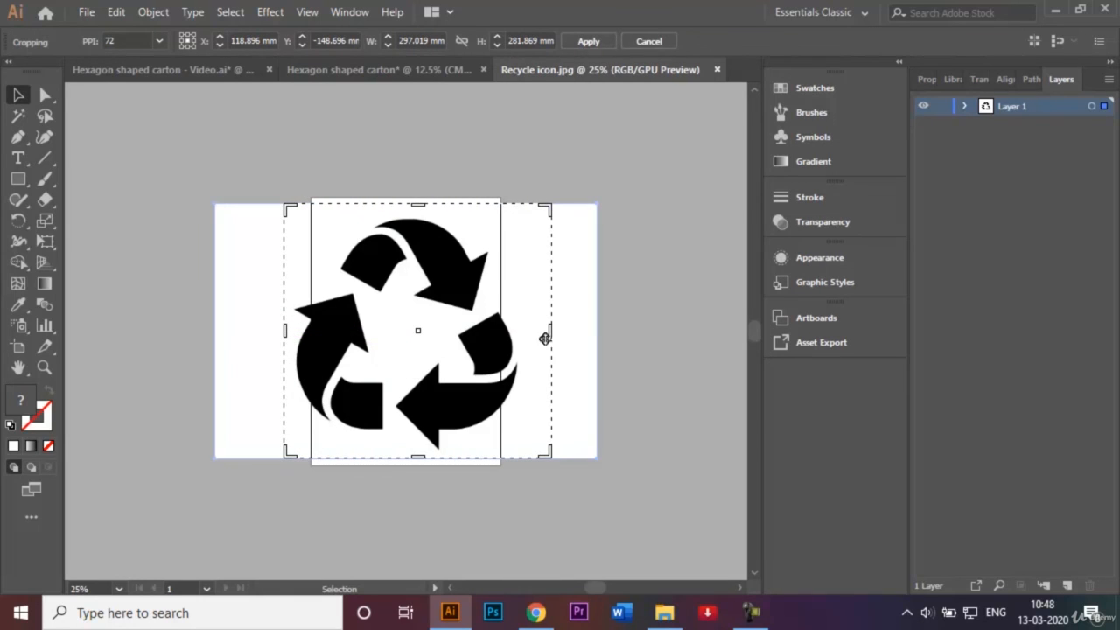
pyautogui.moveTo(550, 332); pyautogui.dragTo(528, 333)
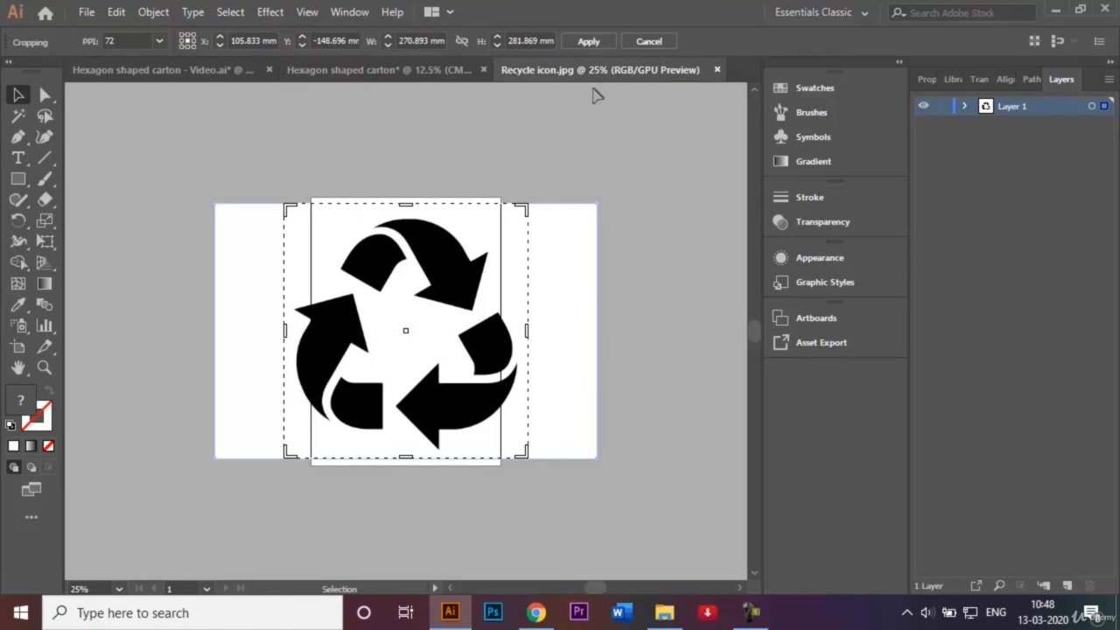
pyautogui.click(586, 41)
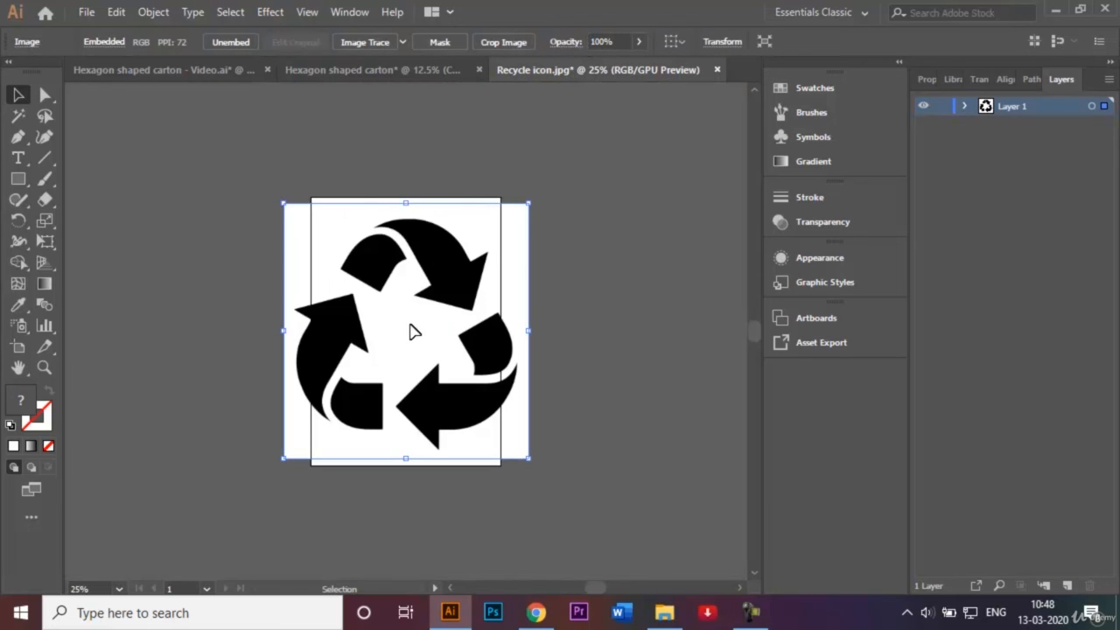
# Move the cropped recycle icon into the Hexagon shaped carton file and place it small in the third panel's lower-left corner.
pyautogui.moveTo(415, 328); pyautogui.dragTo(337, 62)
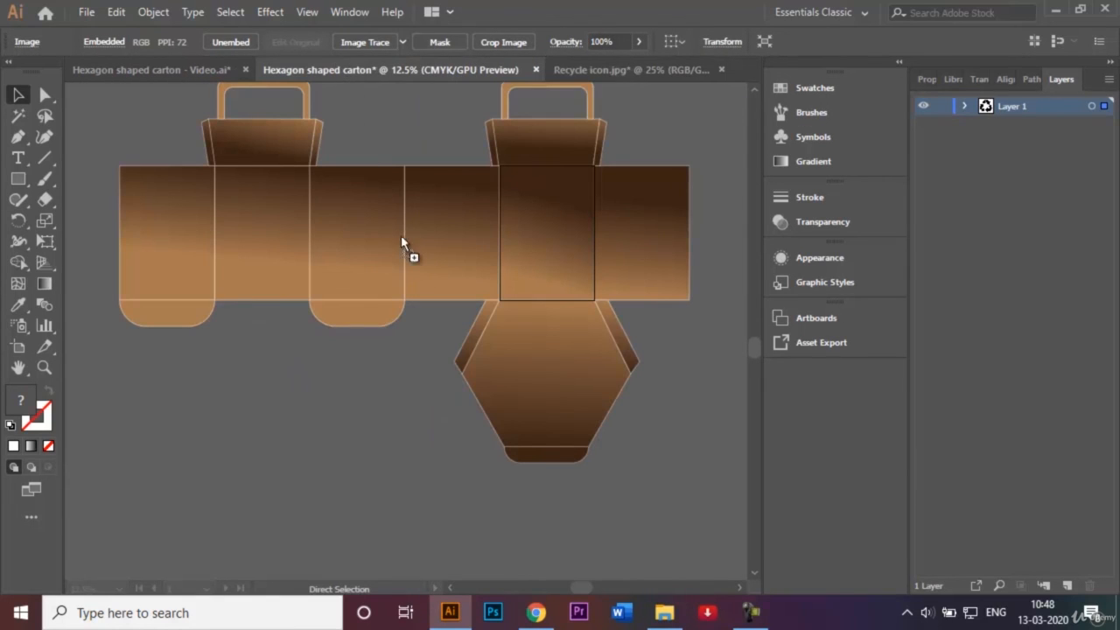
pyautogui.moveTo(404, 243); pyautogui.dragTo(323, 285)
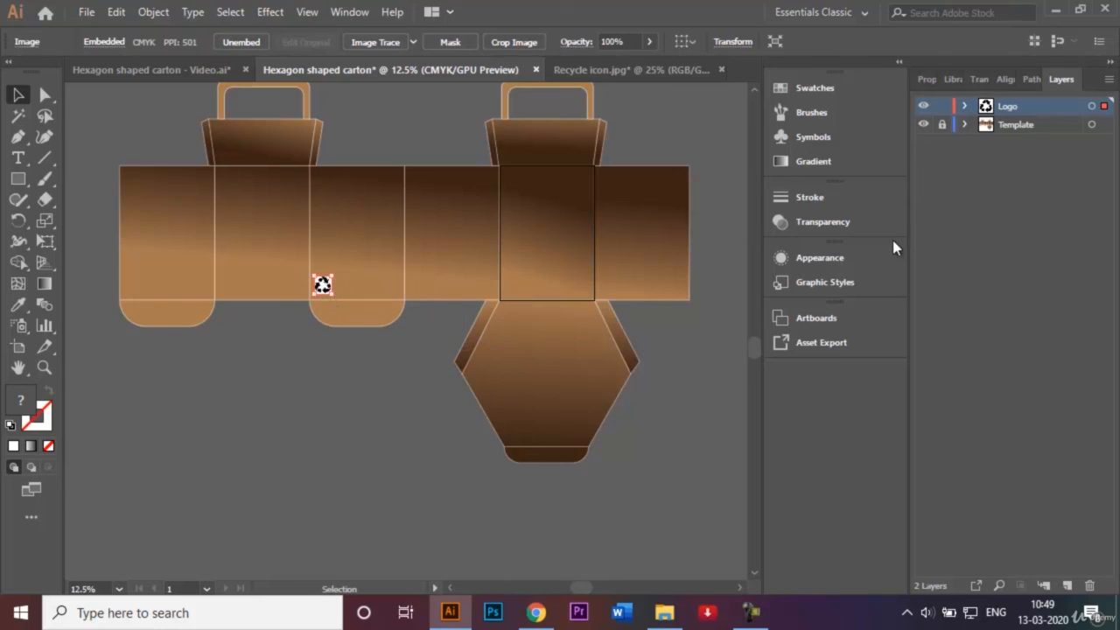
pyautogui.click(413, 112)
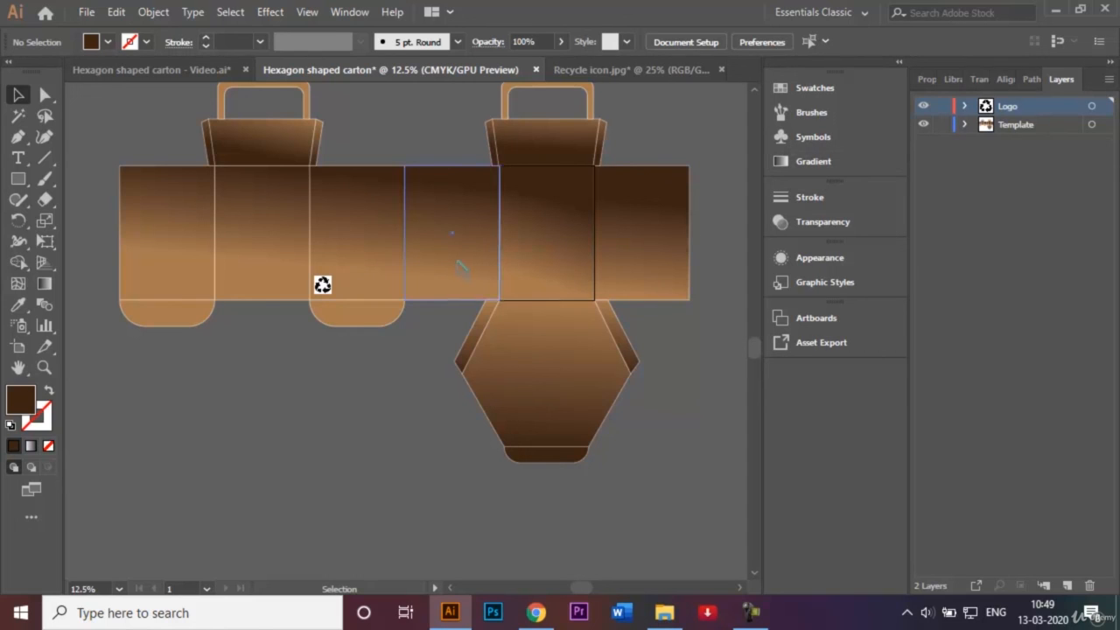
# Set the recycle icon's blend mode to Multiply to hide its white background.
pyautogui.click(323, 287)
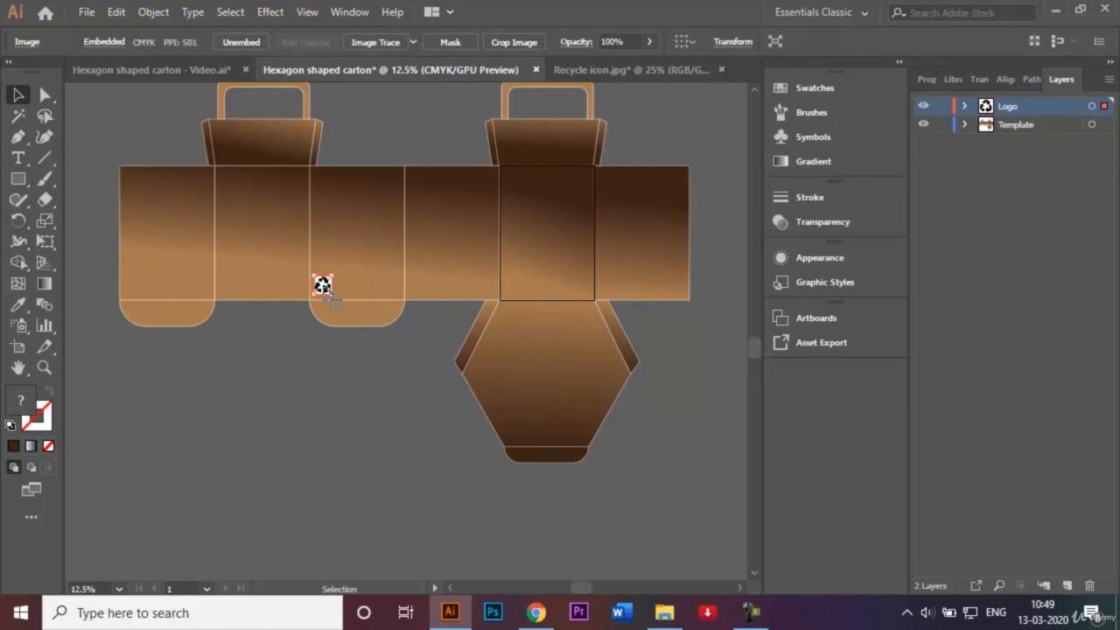
pyautogui.click(842, 220)
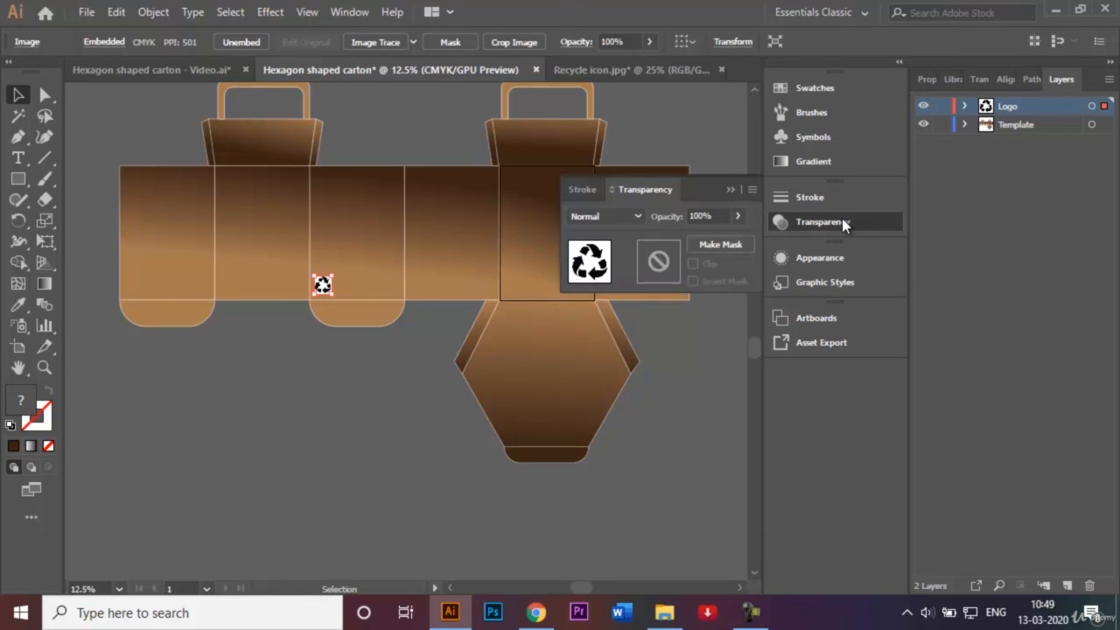
pyautogui.click(638, 217)
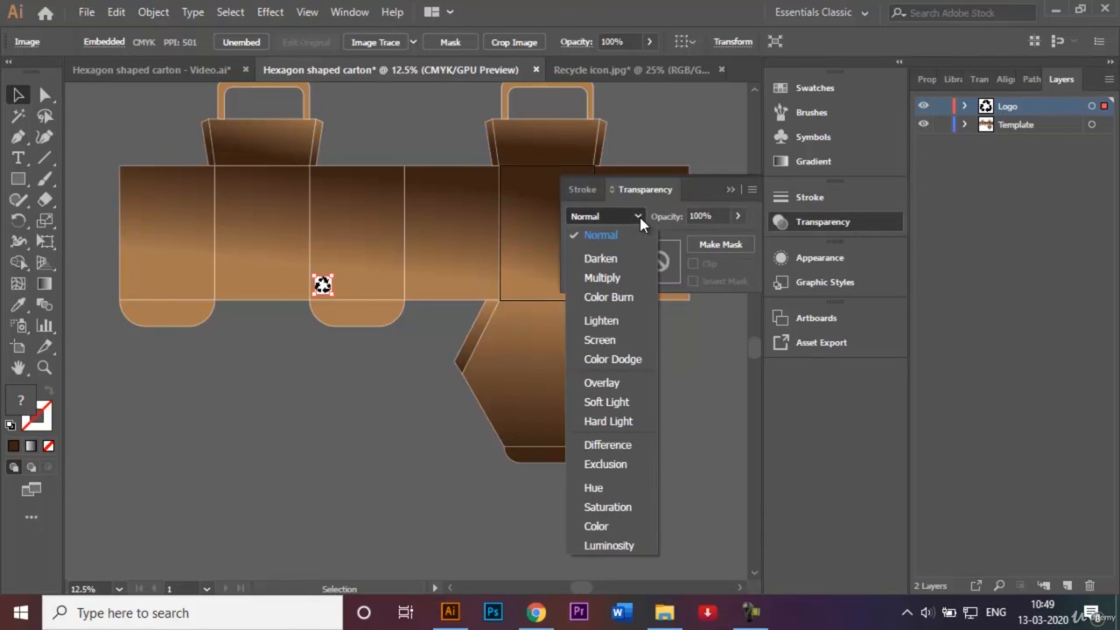
pyautogui.click(630, 277)
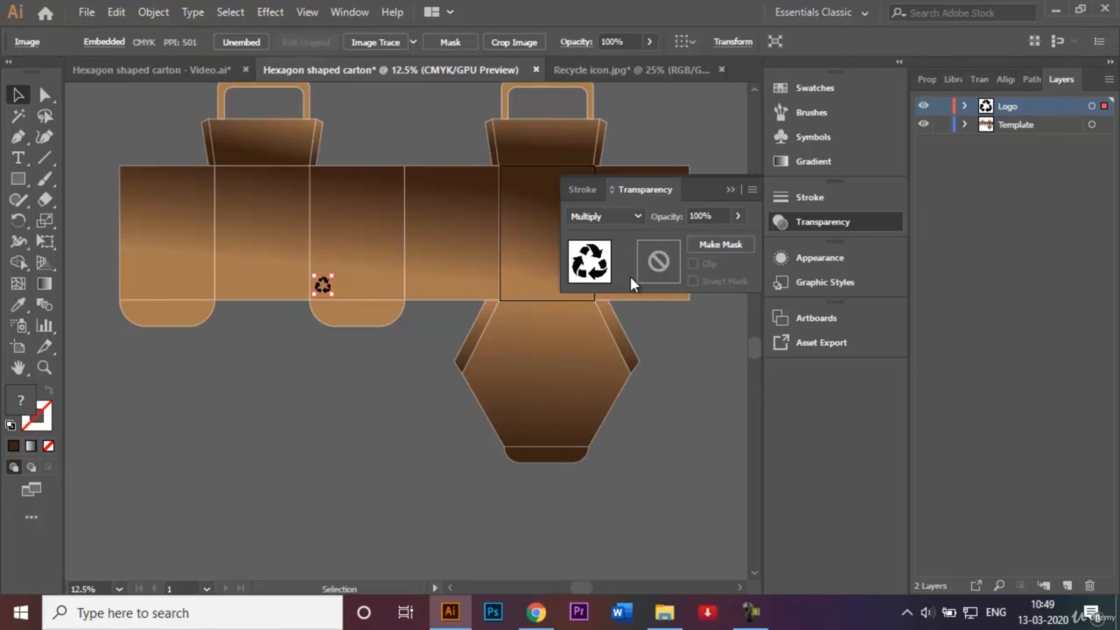
pyautogui.click(730, 189)
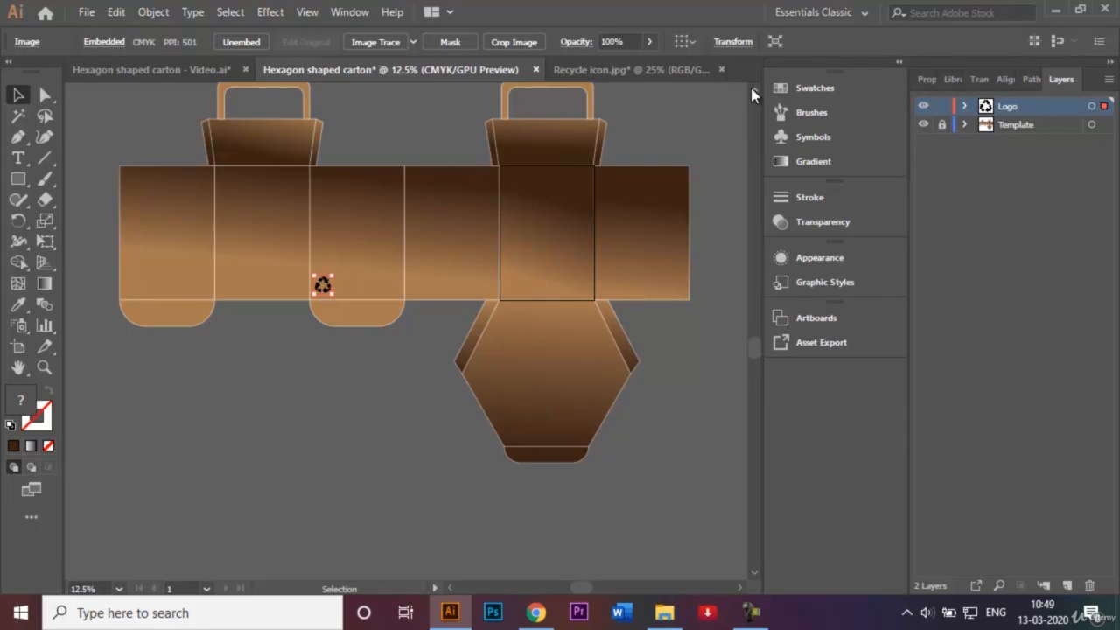
pyautogui.scroll(1, 751, 87)
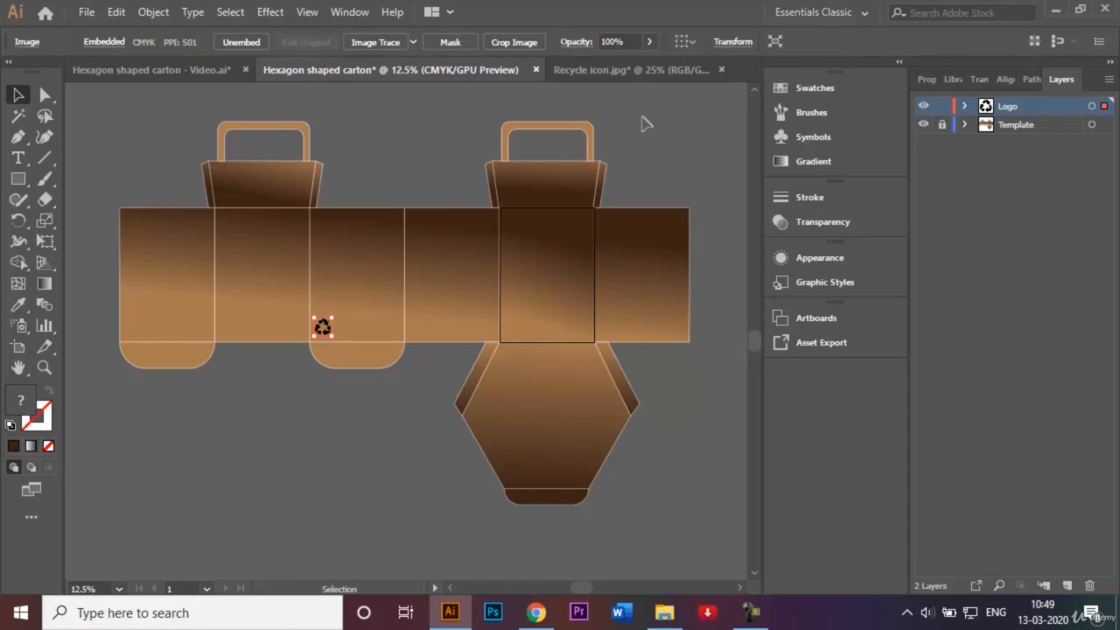
# Close Recycle icon.jpg and save the carton document as Hexagon shaped carton.ai in the Reference Images - Video Recording folder, using the Illustrator CC version.
pyautogui.click(721, 69)
pyautogui.click(652, 329)
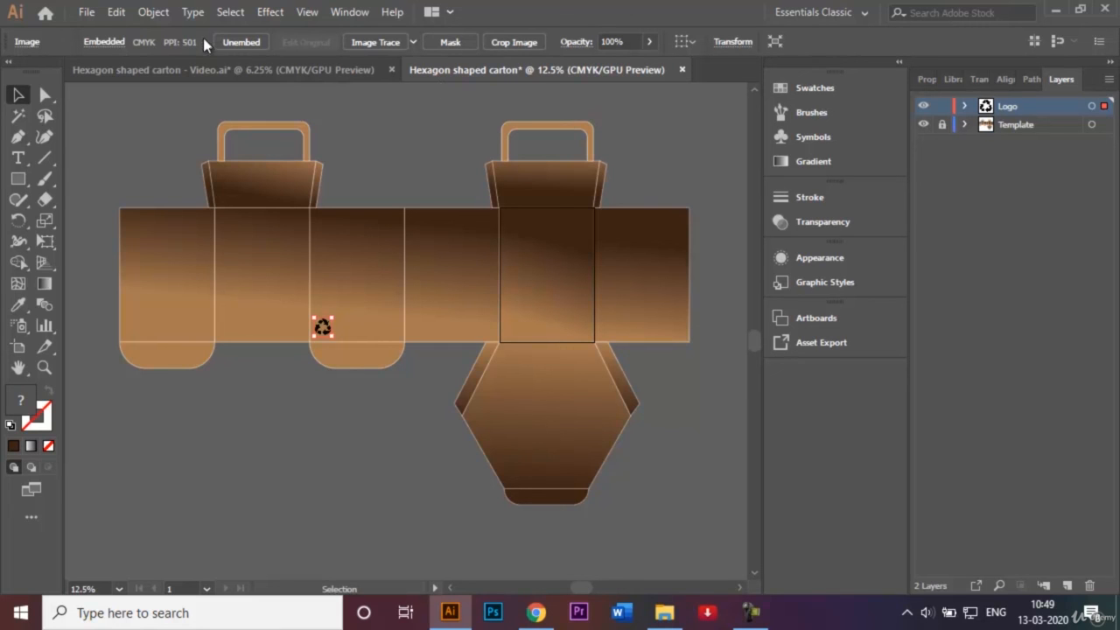
pyautogui.click(87, 13)
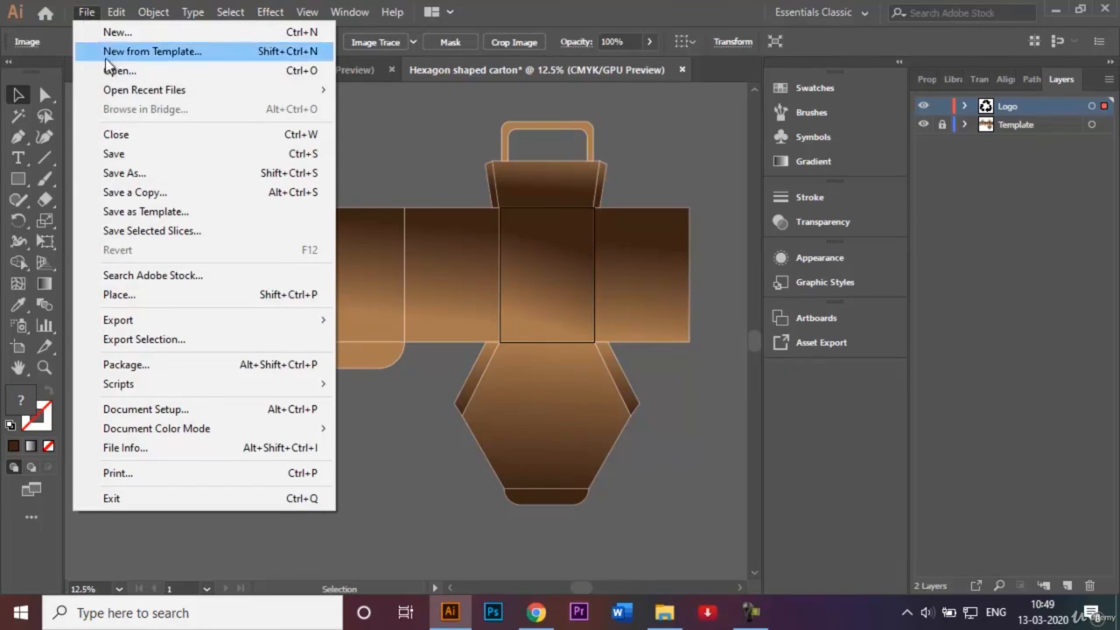
pyautogui.click(147, 169)
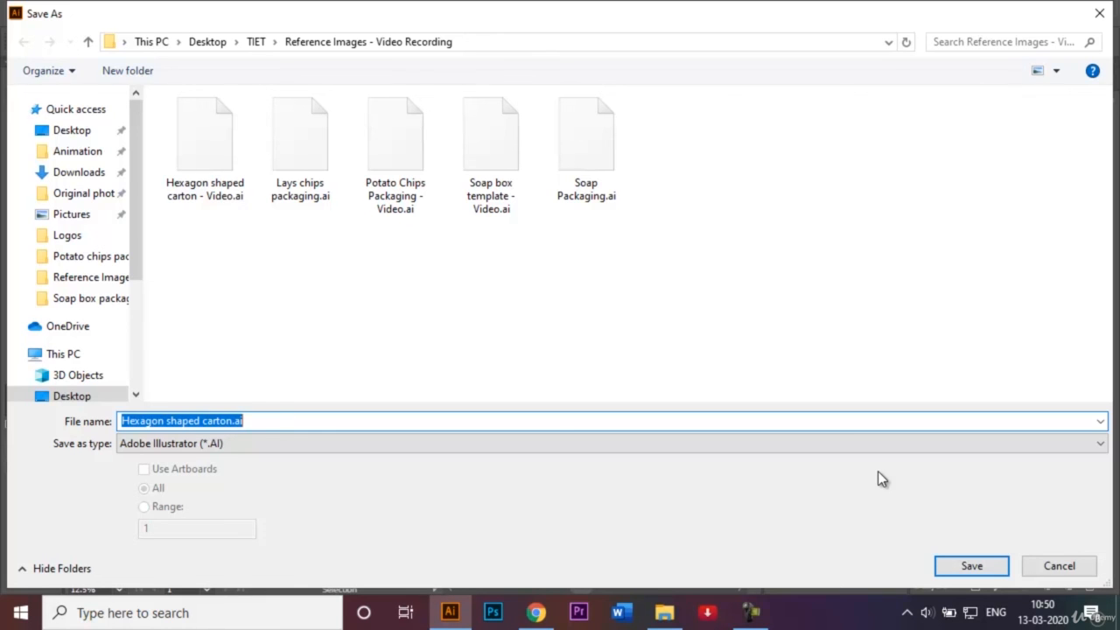
pyautogui.click(971, 566)
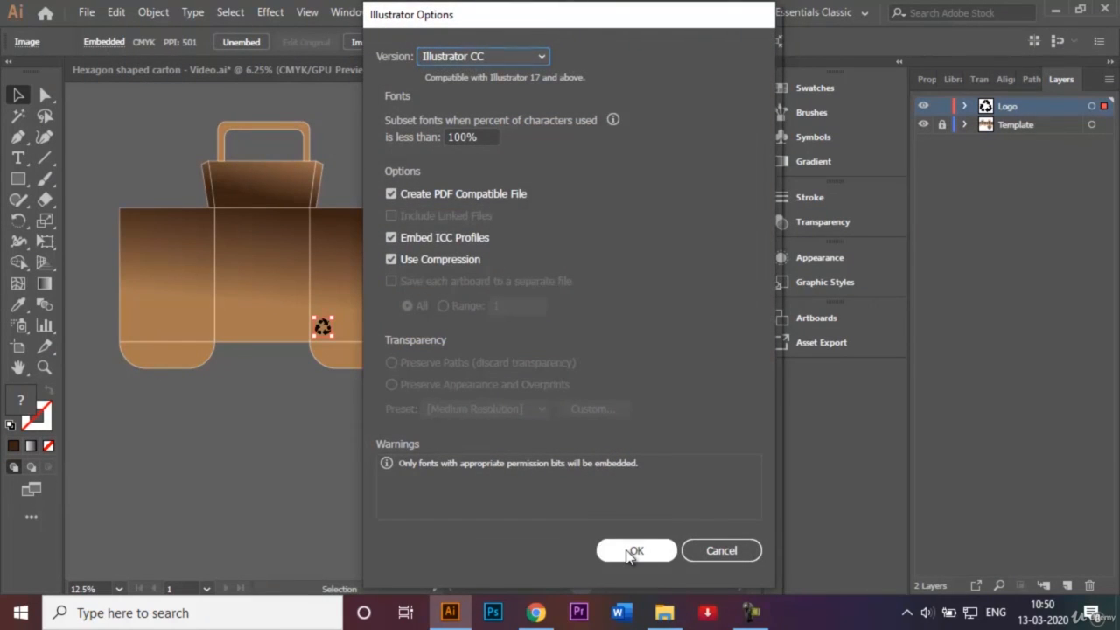
pyautogui.click(625, 549)
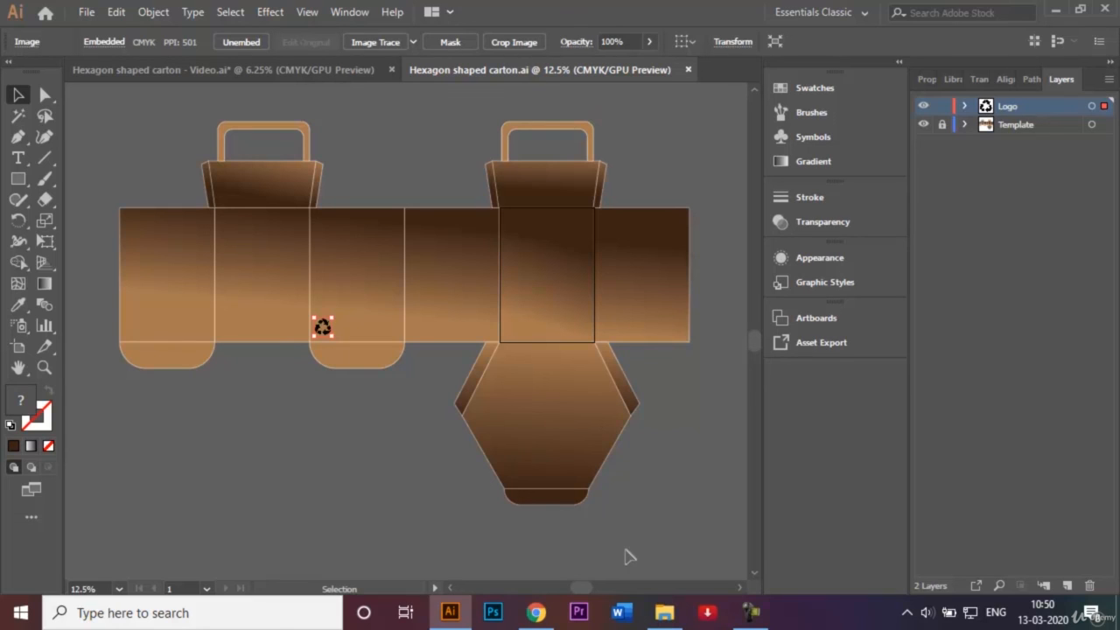
pyautogui.click(755, 612)
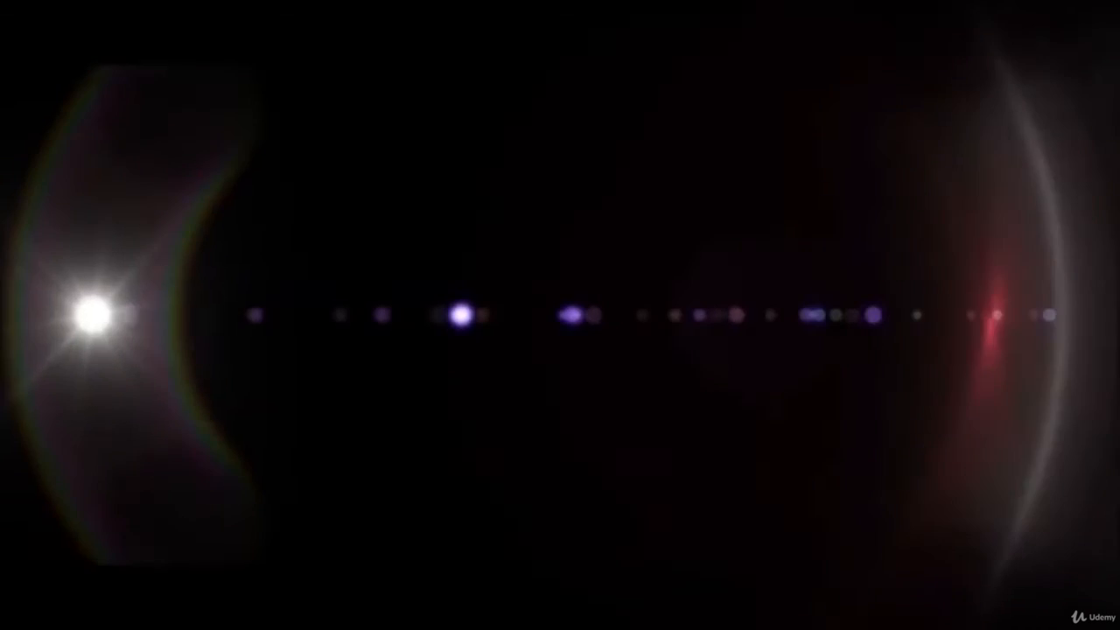